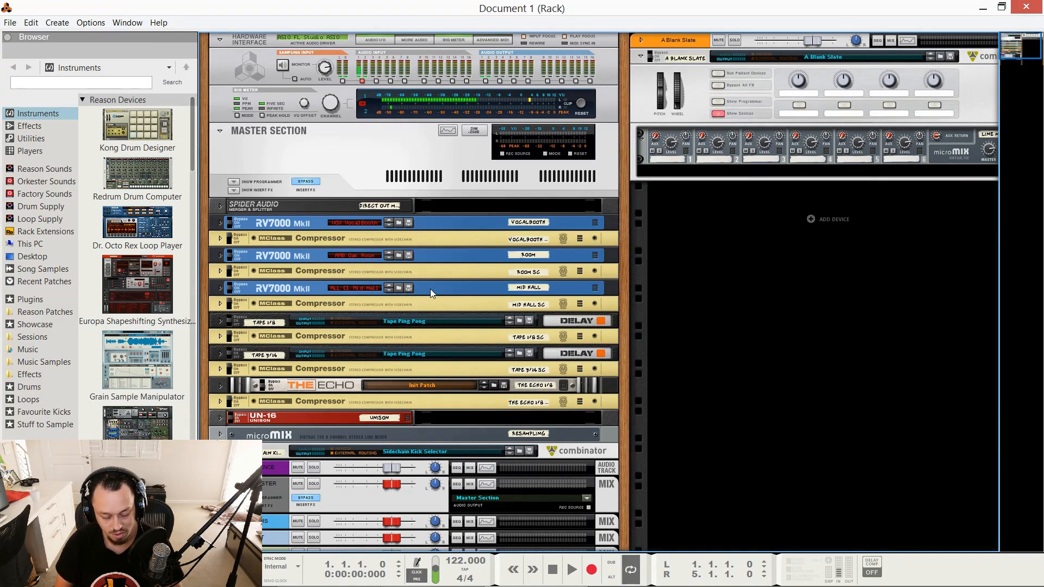
Step: Show the sequencer, then solo and unsolo the A Blank Slate track
key(F7)
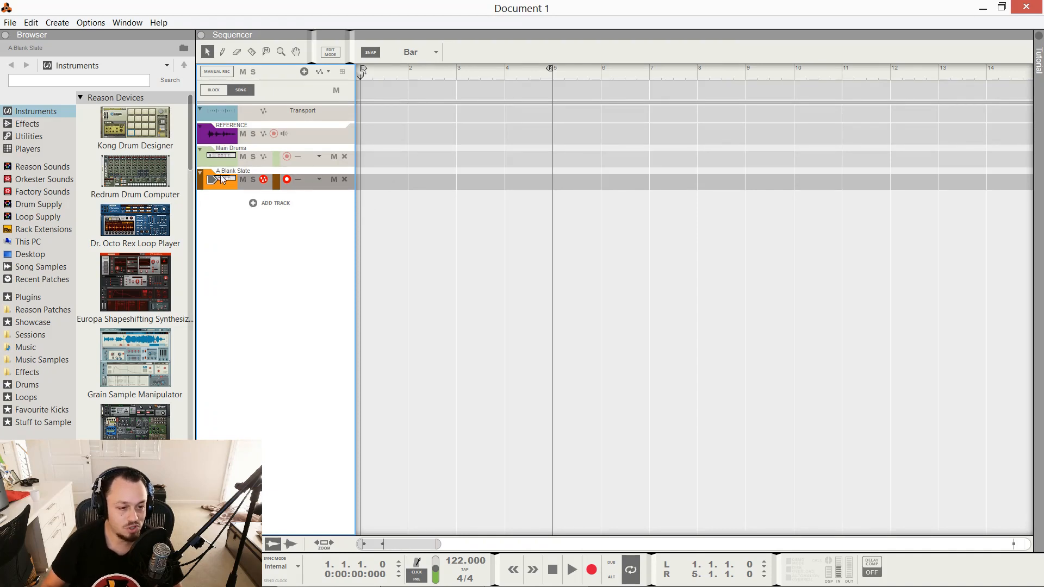
key(Up)
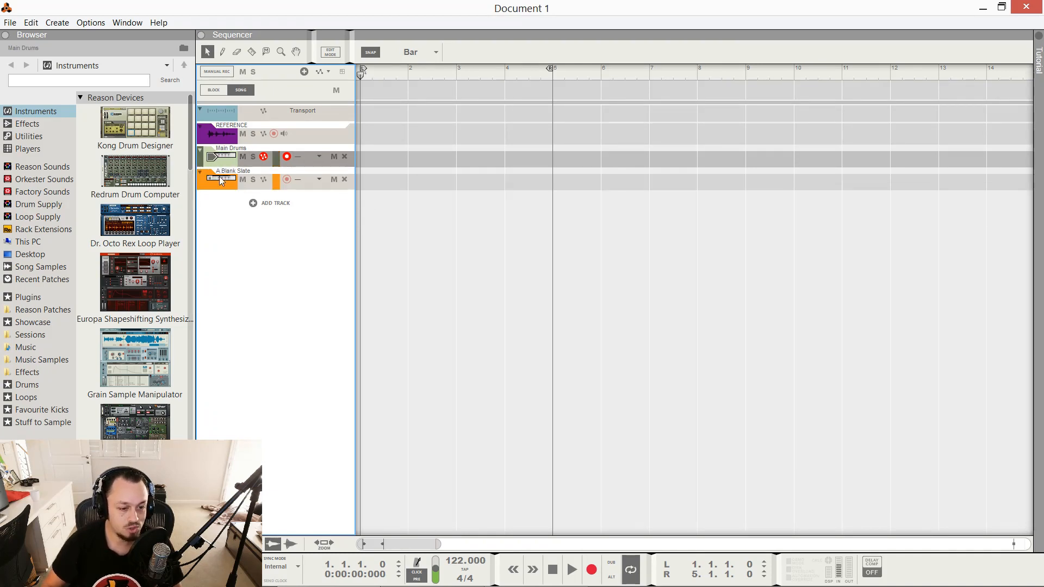
click(223, 181)
click(253, 180)
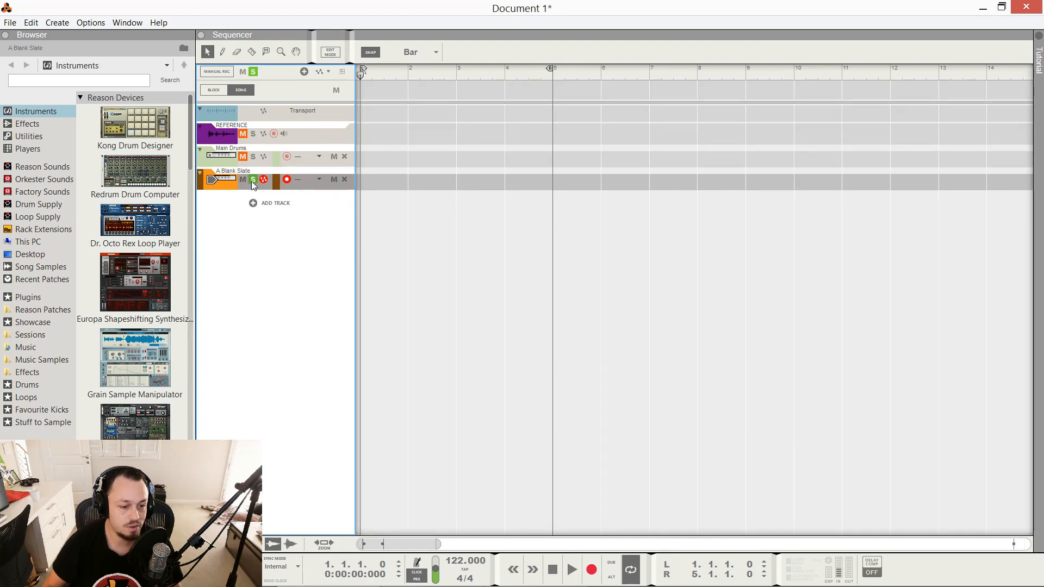
click(253, 180)
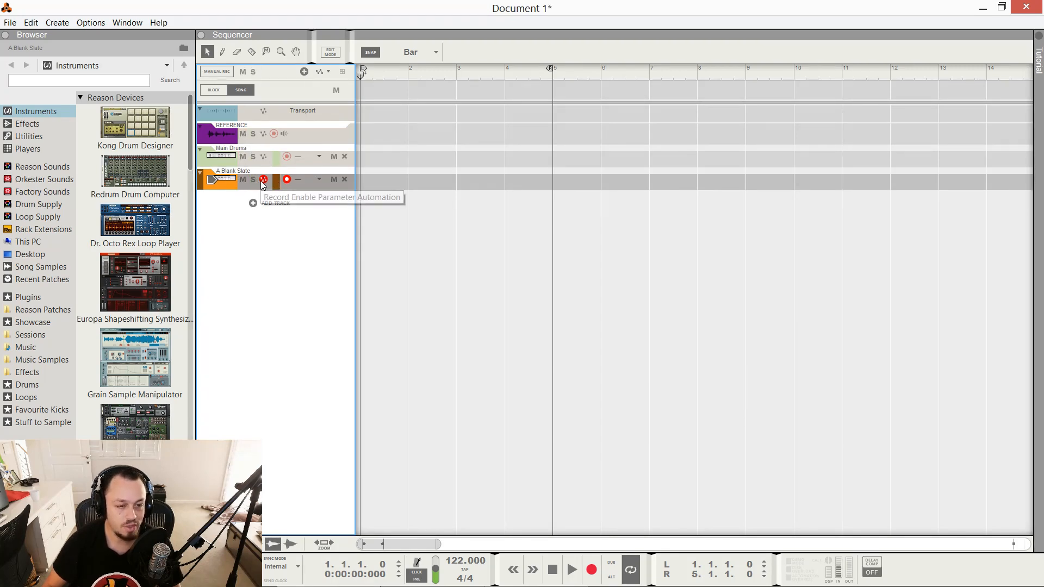
Step: Solo the A Blank Slate track again, view its mix channel in the rack, and turn the solo off
key(F6)
scroll(682, 74, up, 1)
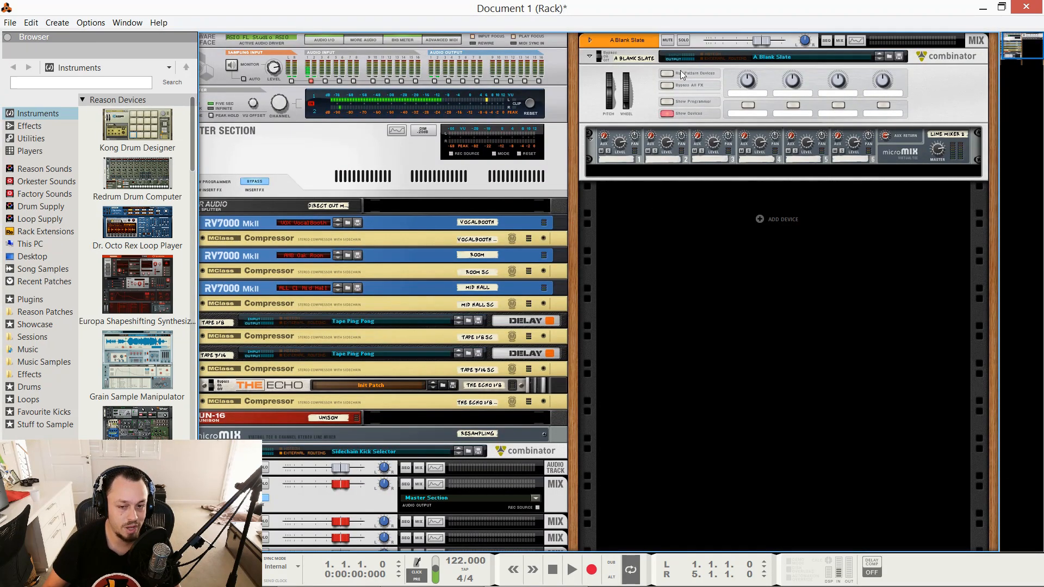
key(F7)
click(253, 180)
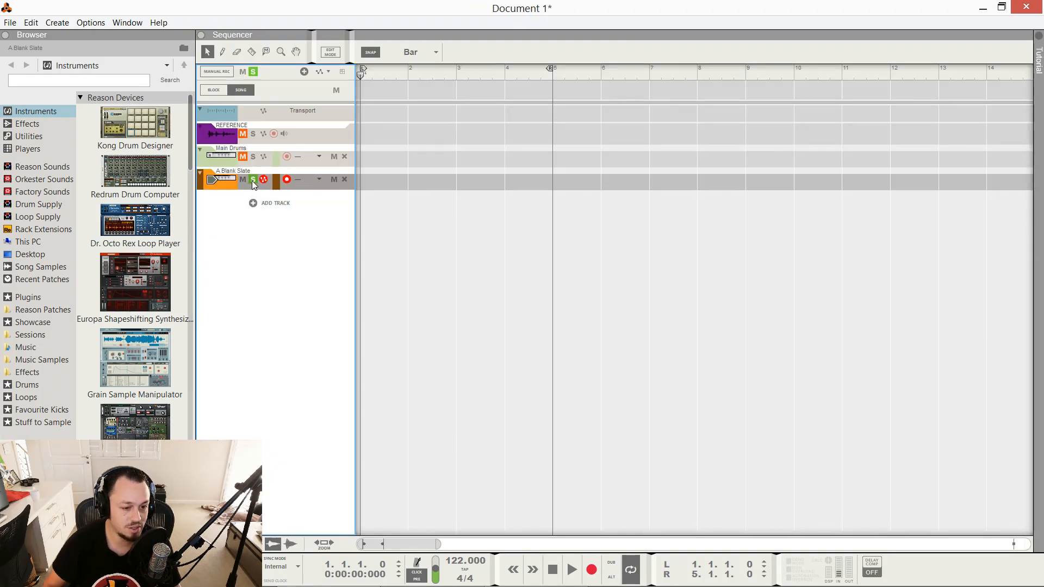
key(F6)
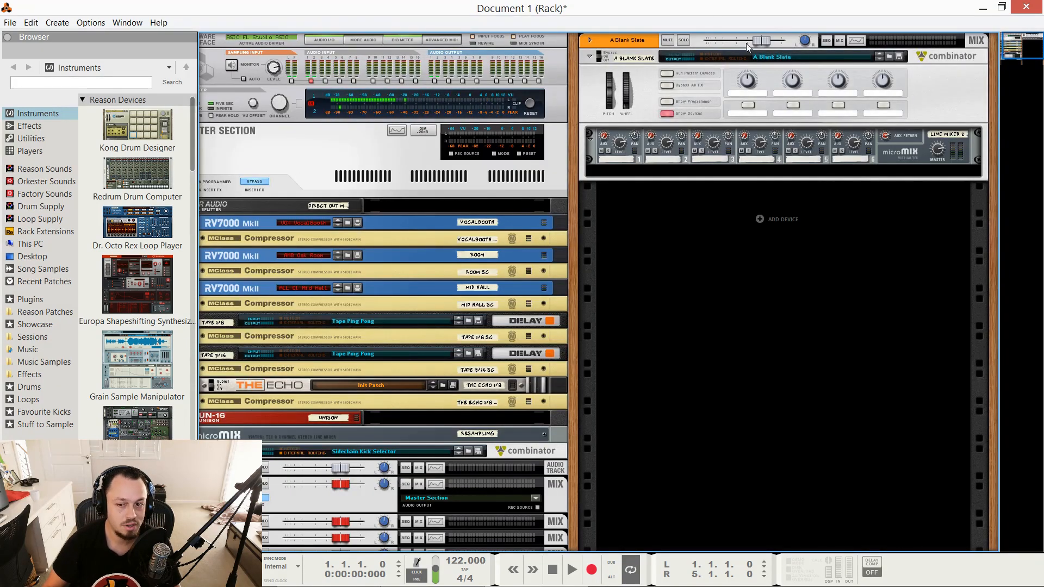
key(F7)
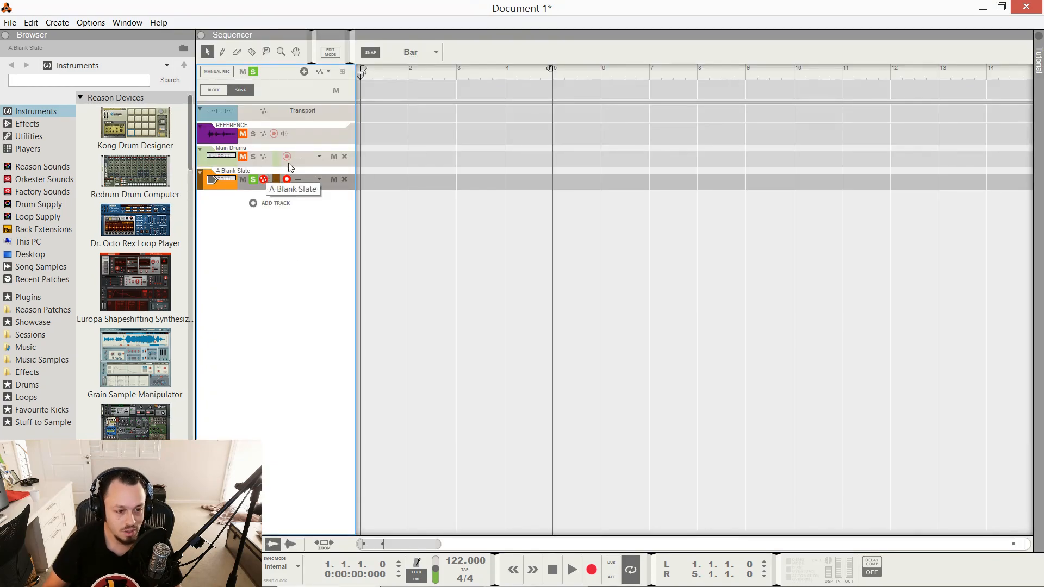
click(257, 181)
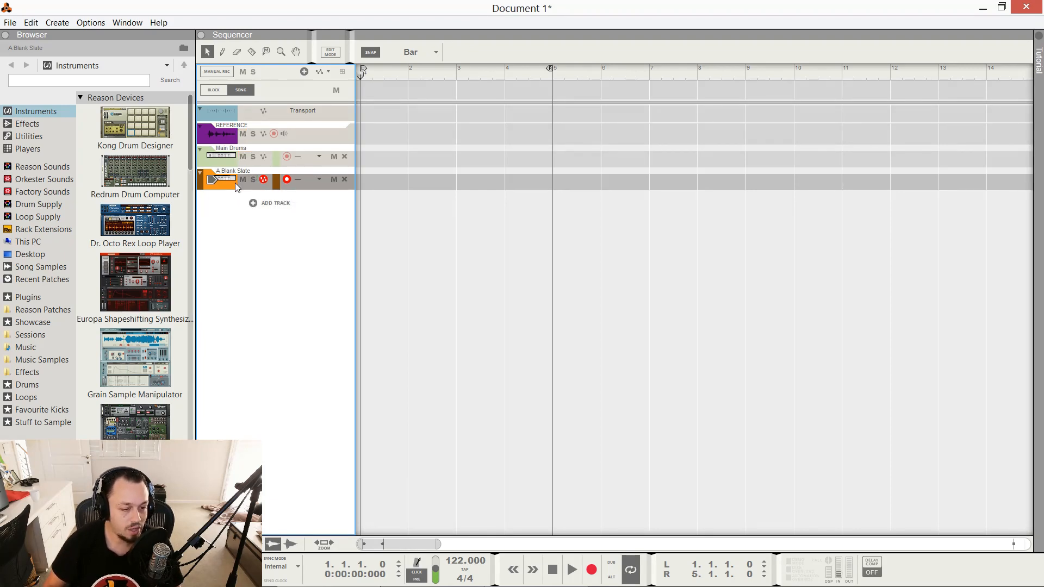
Step: Shrink the sequencer tracks to their most compact height, checking the fold control of the A Blank Slate track
scroll(252, 182, up, 3)
scroll(252, 182, down, 3)
scroll(250, 184, up, 3)
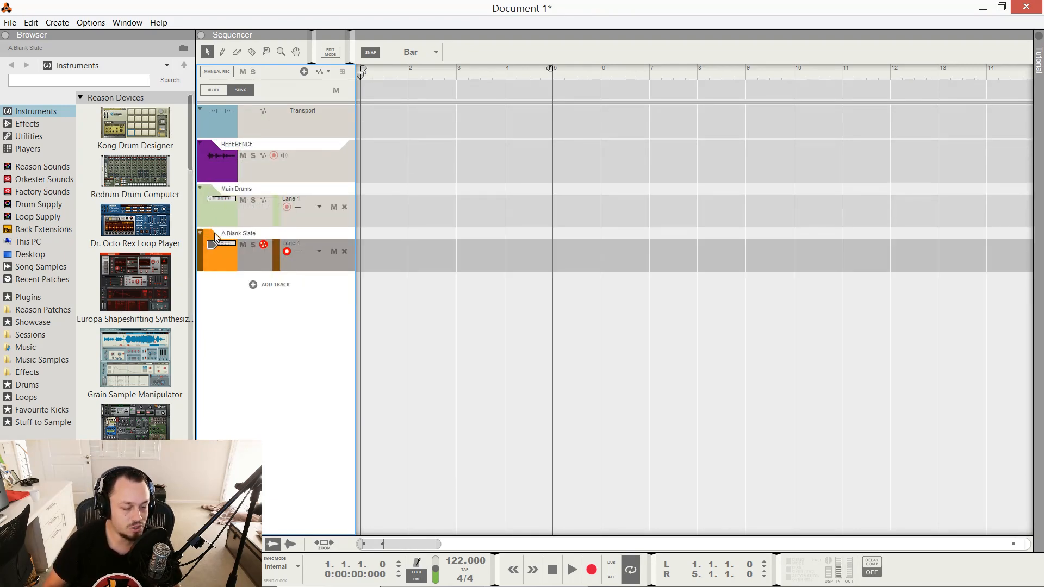
scroll(217, 233, up, 2)
scroll(236, 230, down, 4)
scroll(233, 232, up, 4)
scroll(230, 226, down, 4)
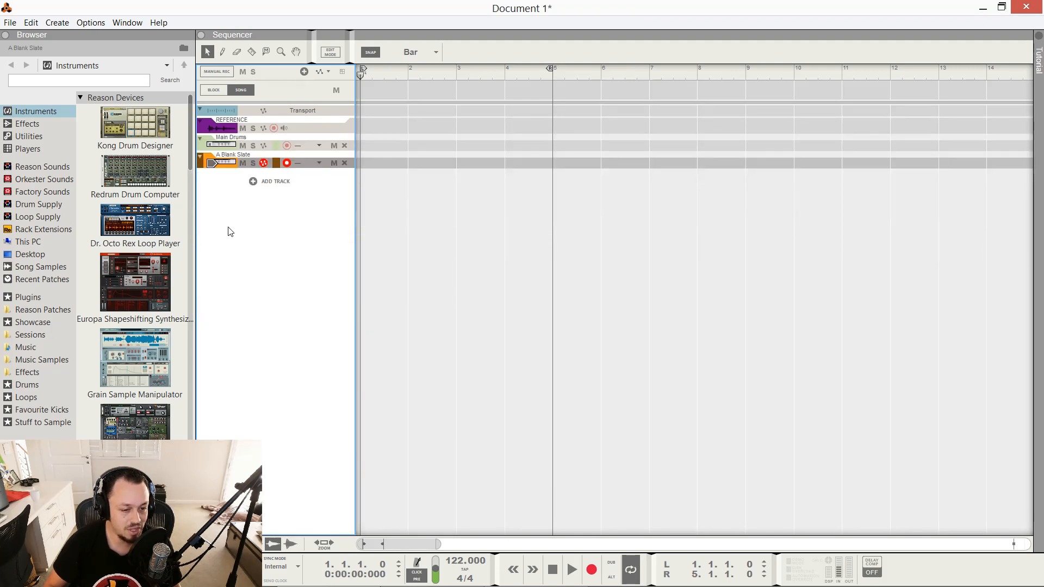
click(201, 157)
click(201, 157)
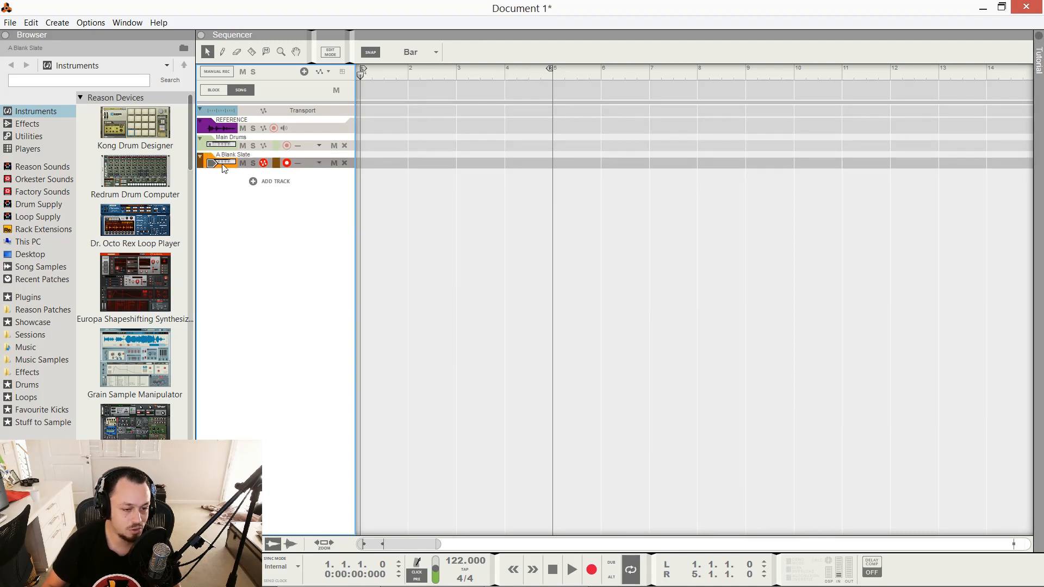
scroll(230, 170, up, 3)
scroll(243, 176, down, 3)
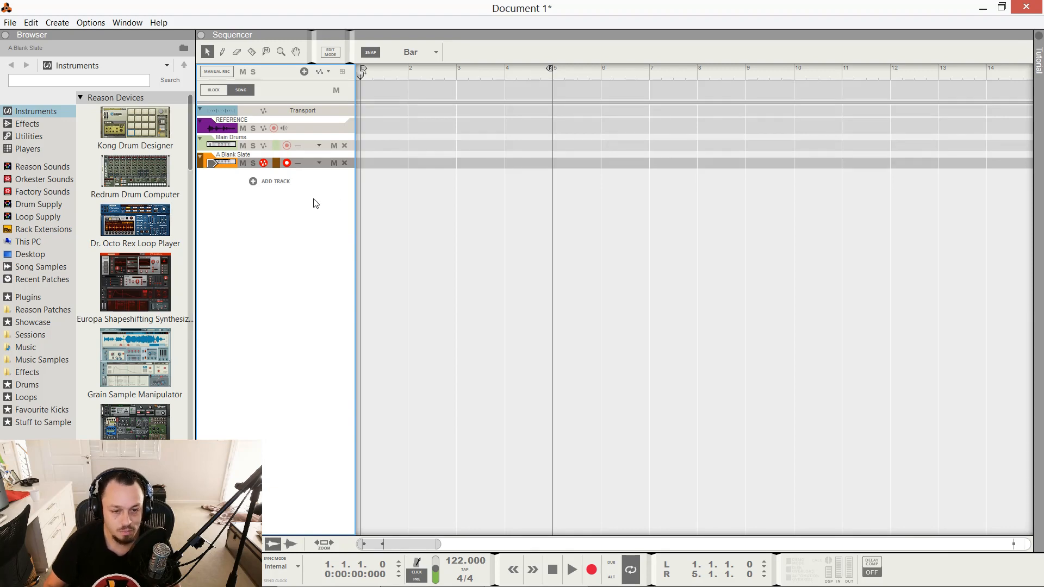
Step: Look over the available snap values, then view the maximized mixer and the rack before returning to the sequencer
click(400, 54)
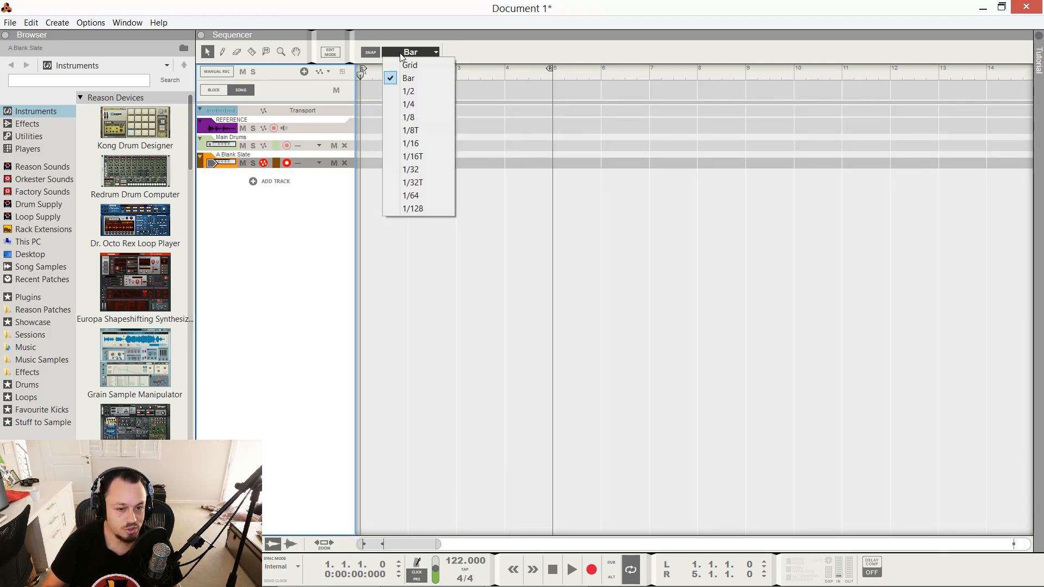
click(457, 43)
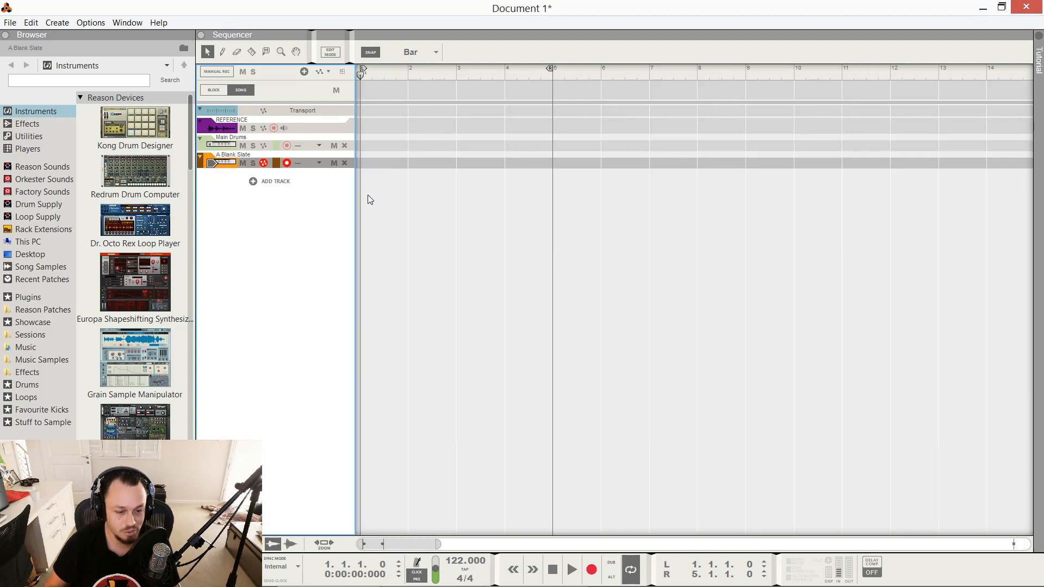
key(F5)
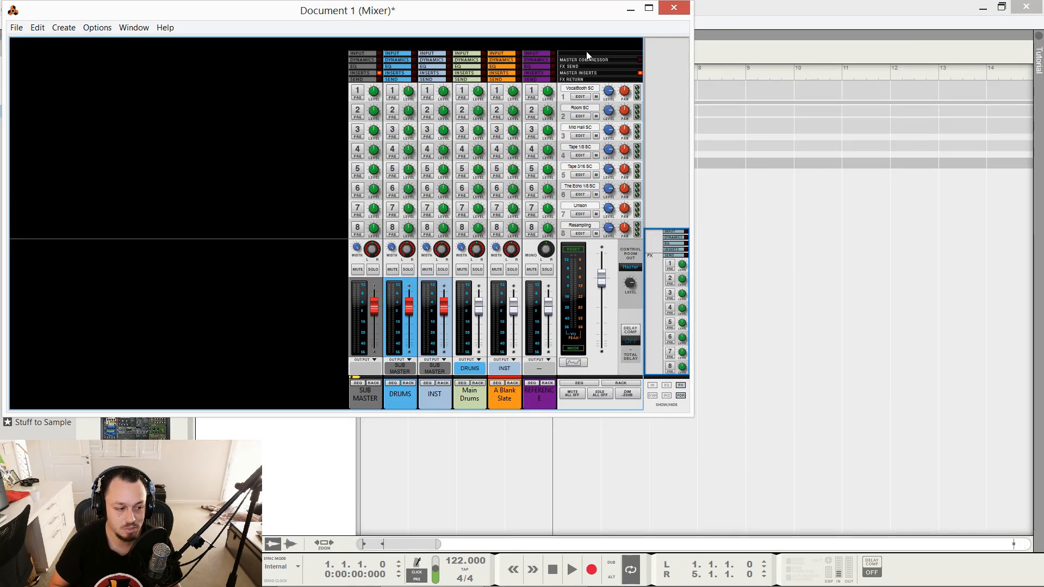
key(super+Up)
key(F6)
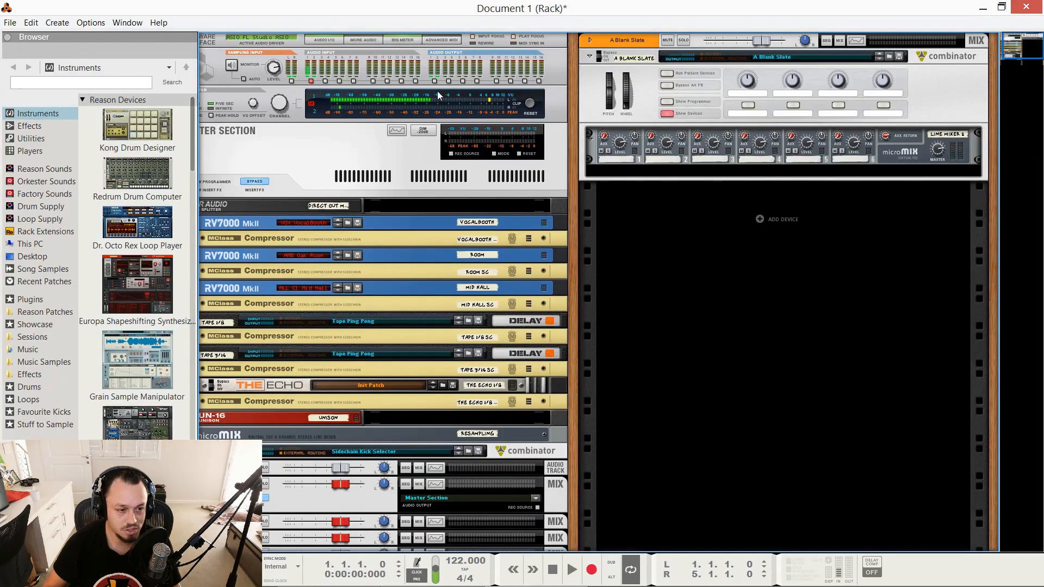
key(F7)
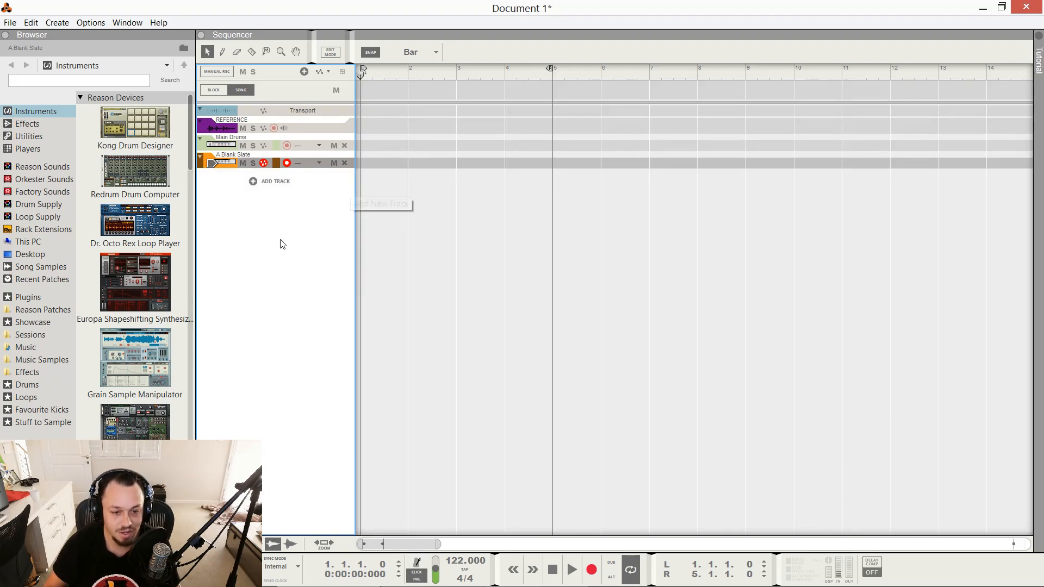
Step: Select the A Blank Slate Combinator in the rack and examine its rear cabling
key(F6)
scroll(111, 267, down, 2)
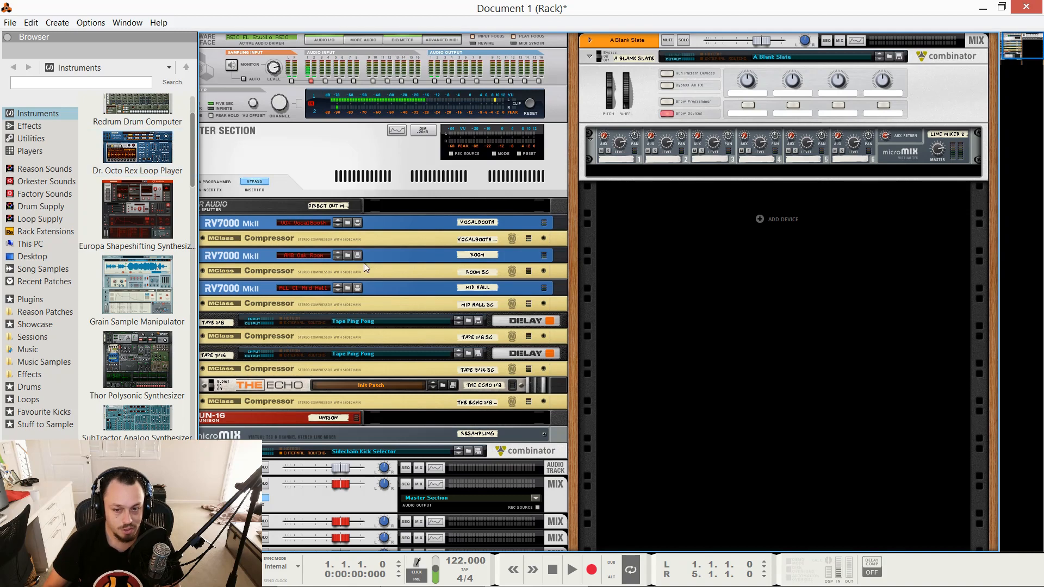
click(592, 97)
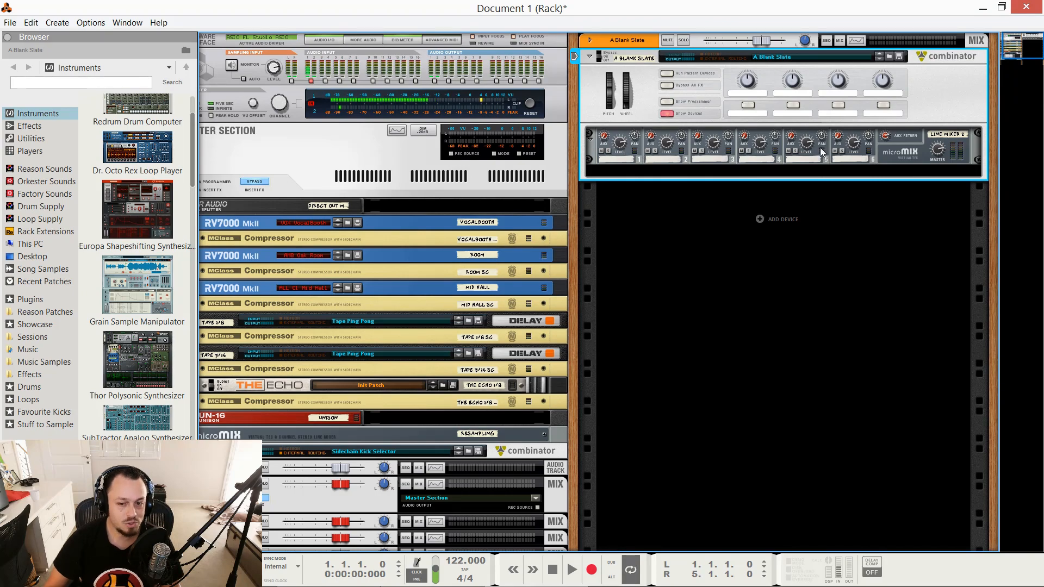
key(Tab)
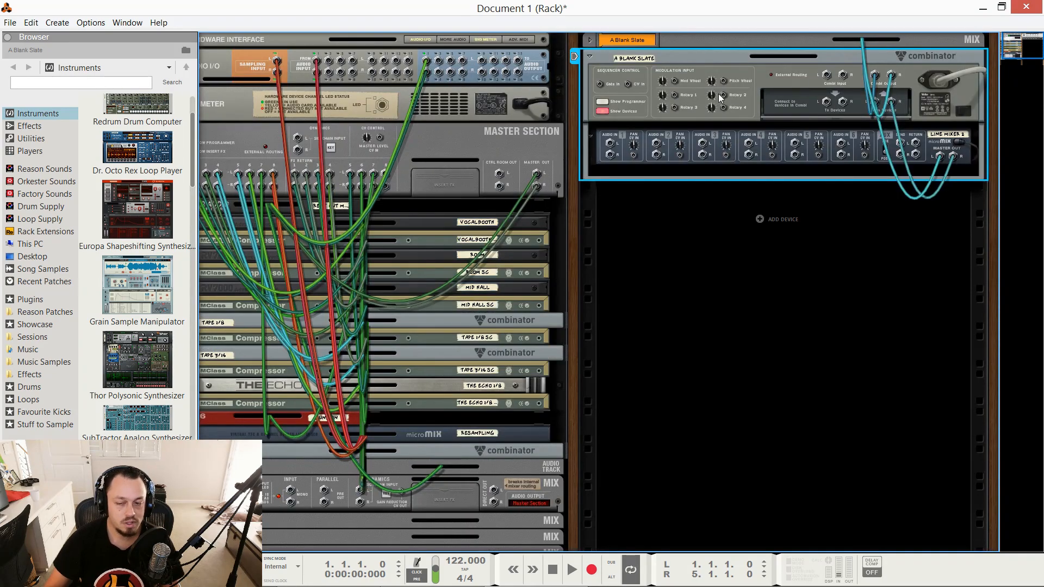
key(Tab)
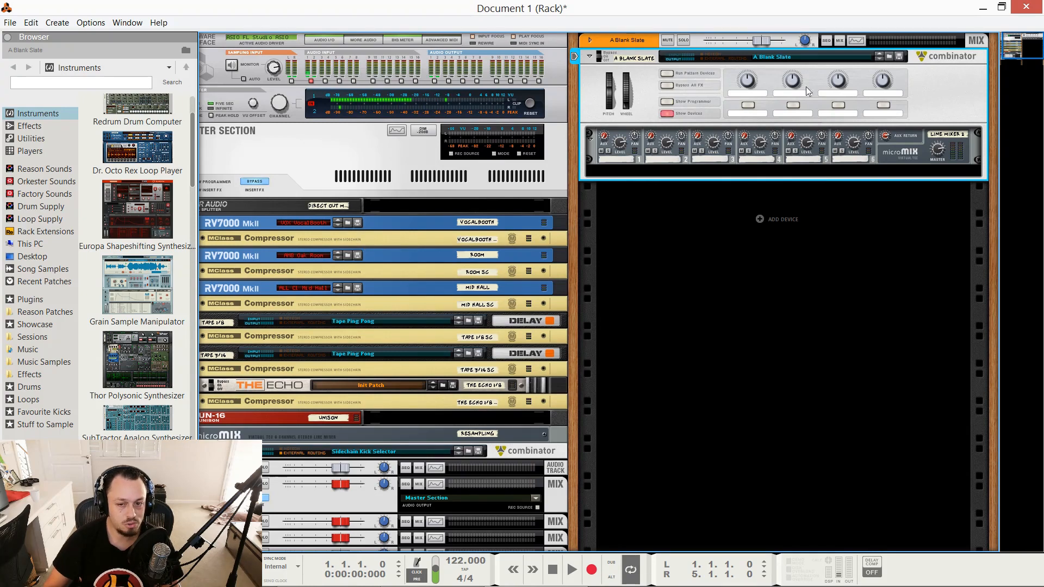
Step: Add a Europa Shapeshifting Synthesizer inside the A Blank Slate Combinator, below its line mixer, and select the Combinator
mouse_move(137, 210)
mouse_down()
mouse_move(504, 162)
mouse_move(668, 171)
mouse_up()
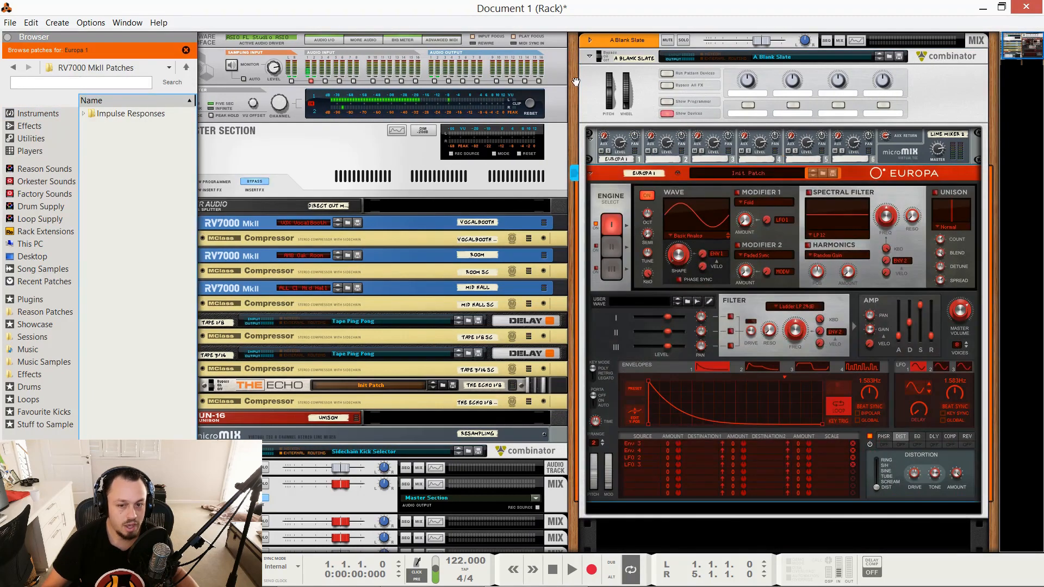
click(585, 62)
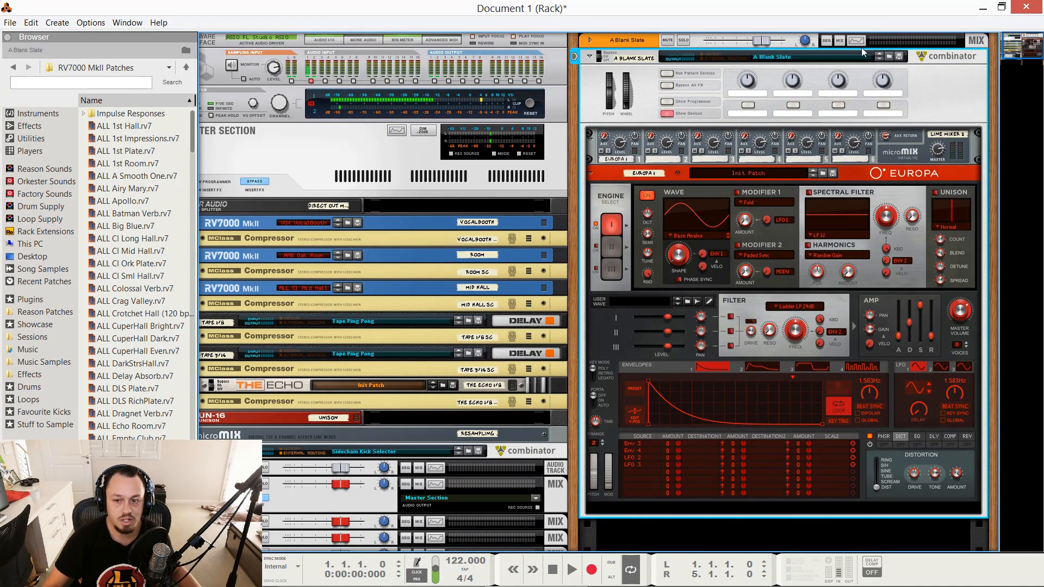
scroll(760, 172, down, 3)
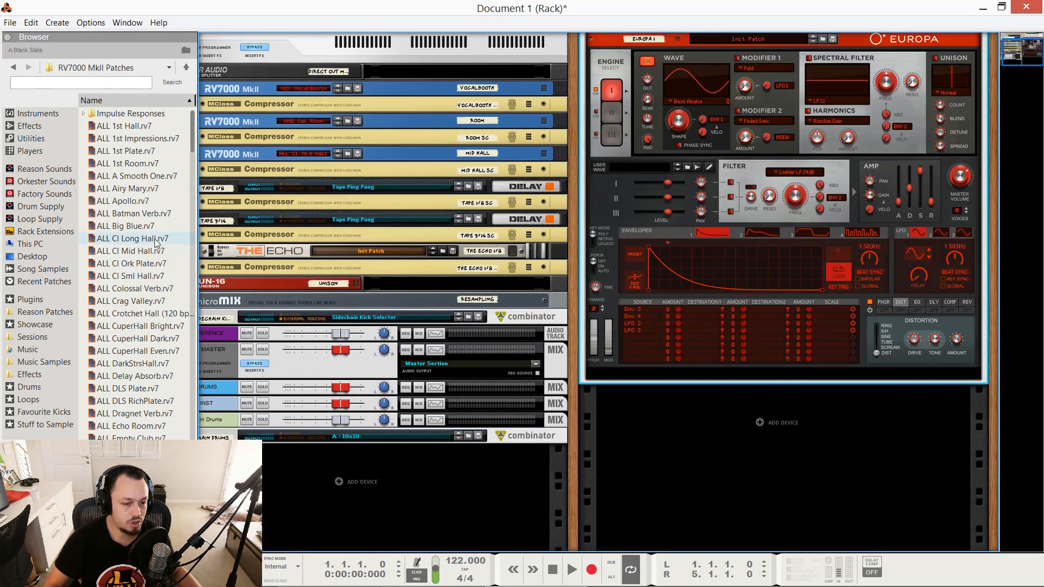
scroll(686, 125, up, 2)
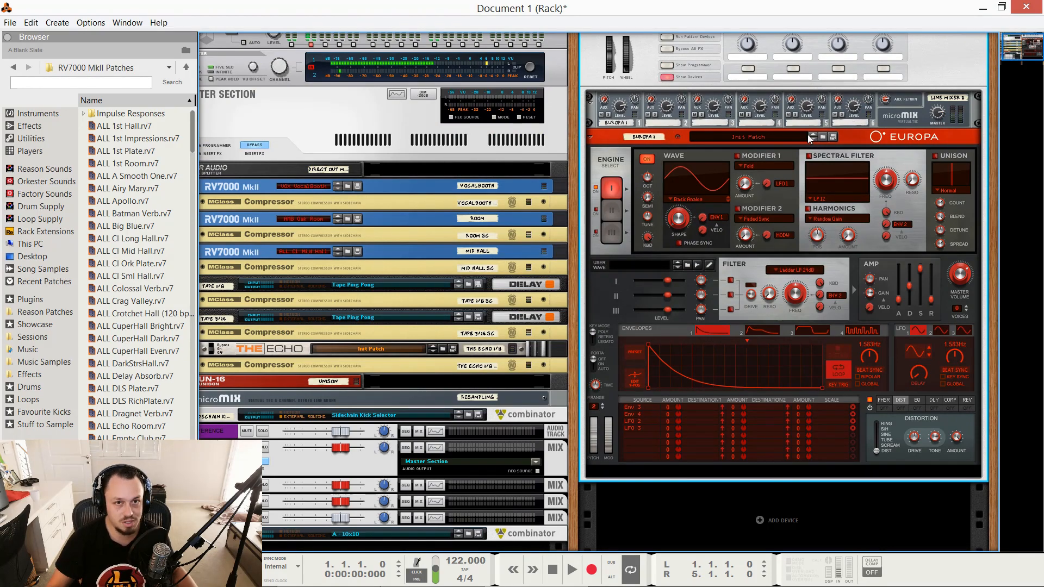
scroll(682, 184, up, 1)
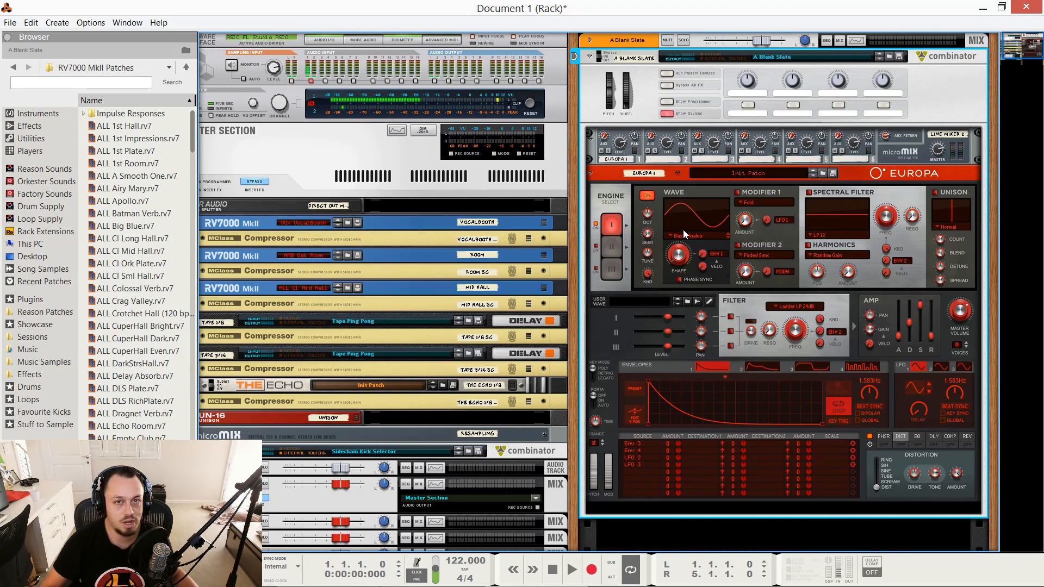
Step: Examine Europa 1's modulation routing in the Combinator's programmer, then hide the programmer and keep the devices shown
click(668, 102)
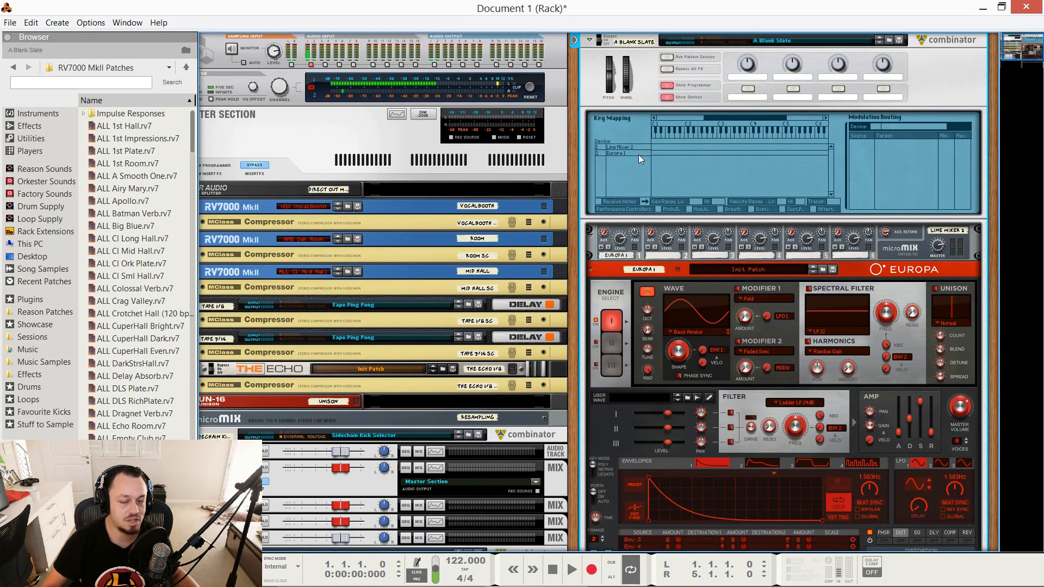
click(624, 153)
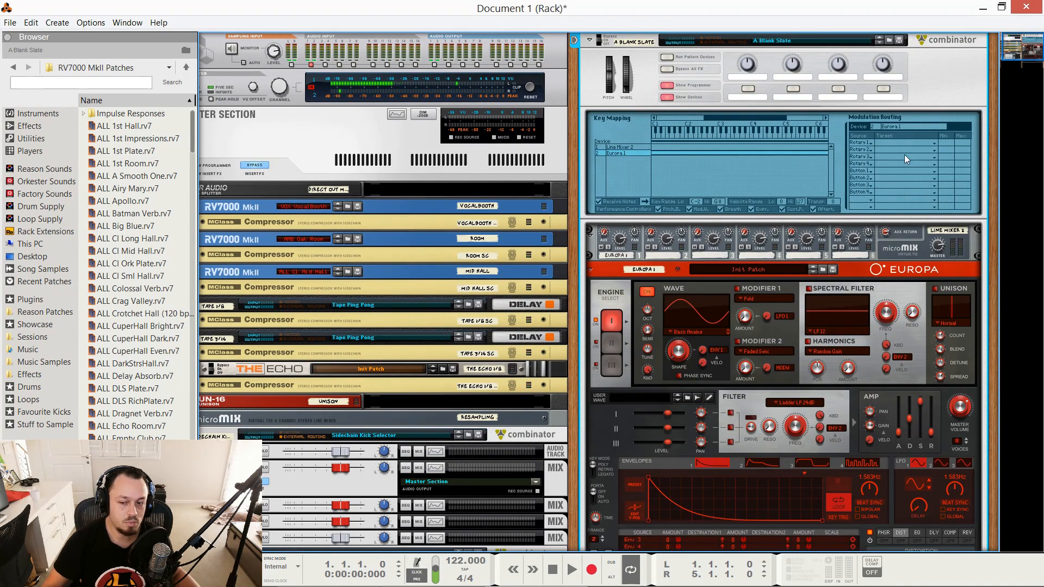
click(666, 97)
click(666, 85)
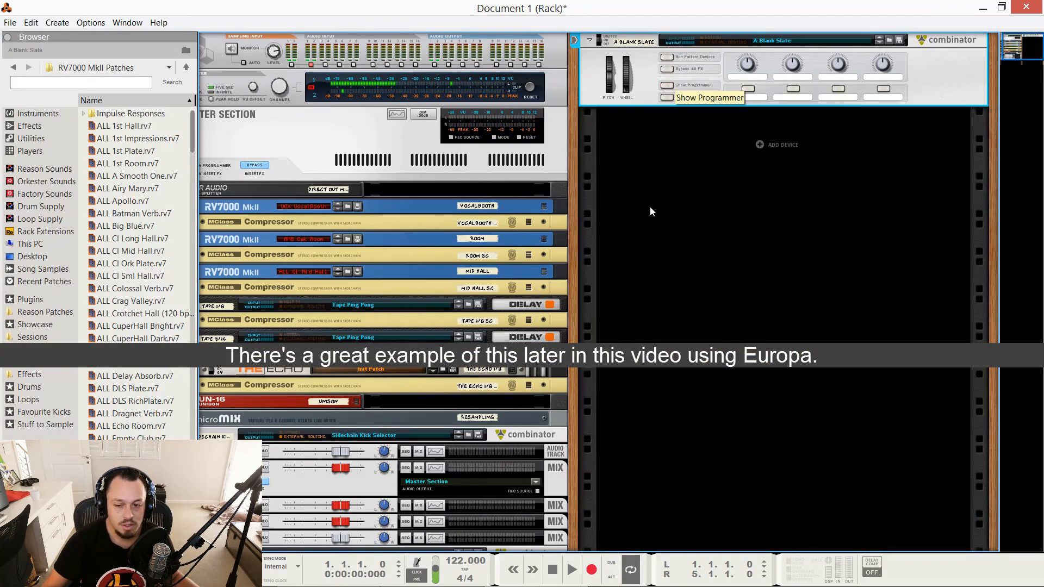
click(667, 97)
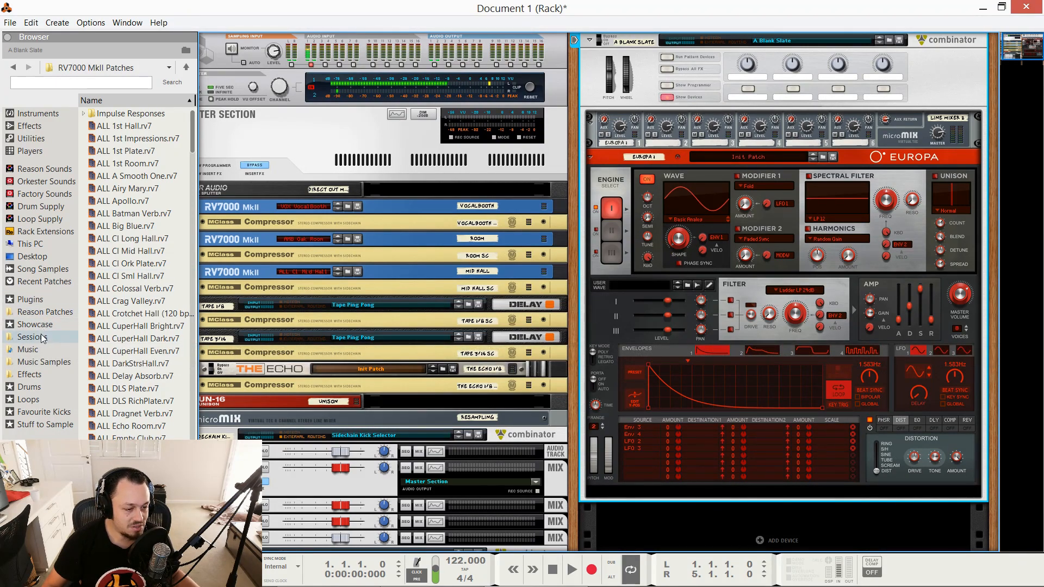
Step: Add the A Blank Slate.cmb patch from Reason Patches as a second Combinator below the first, and show its devices
click(46, 313)
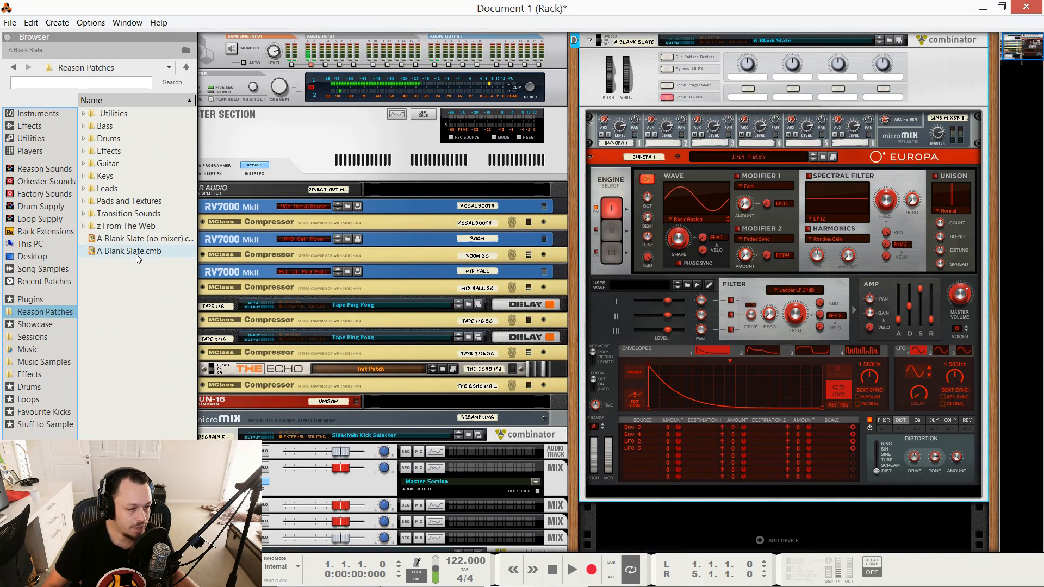
scroll(516, 294, down, 3)
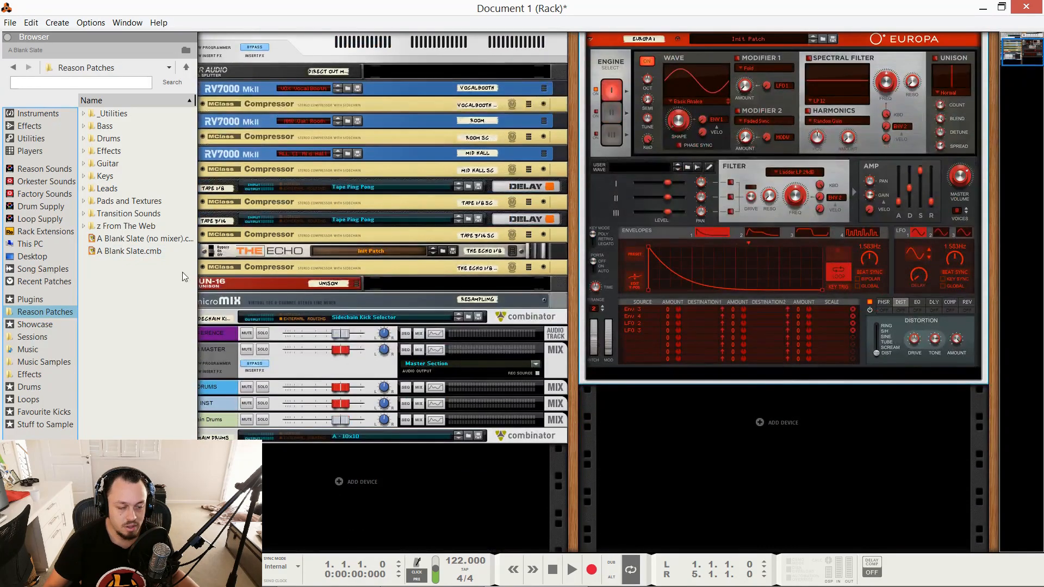
mouse_move(138, 251)
mouse_down()
mouse_move(595, 383)
mouse_move(652, 435)
mouse_up()
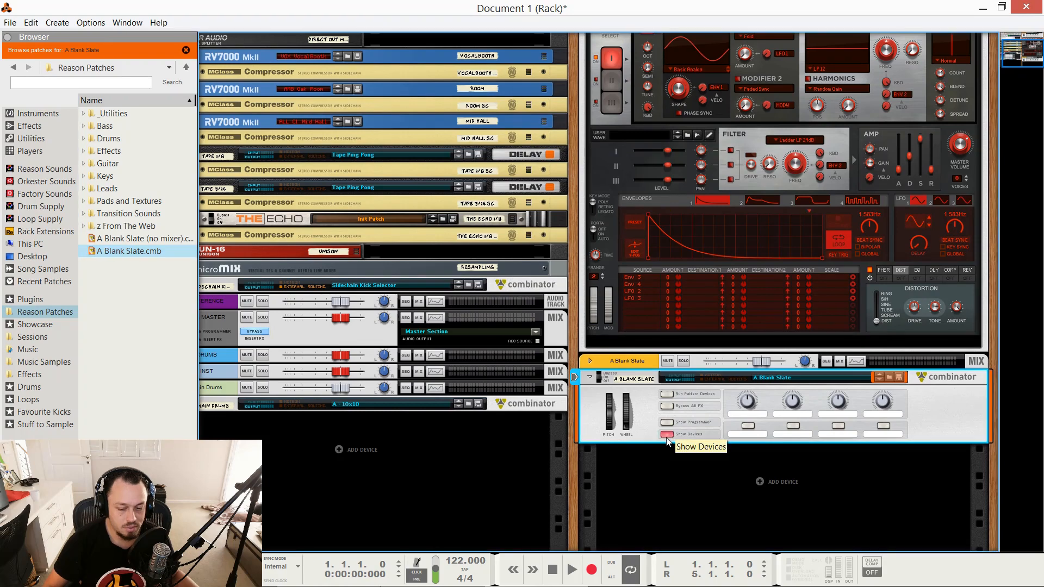
click(687, 433)
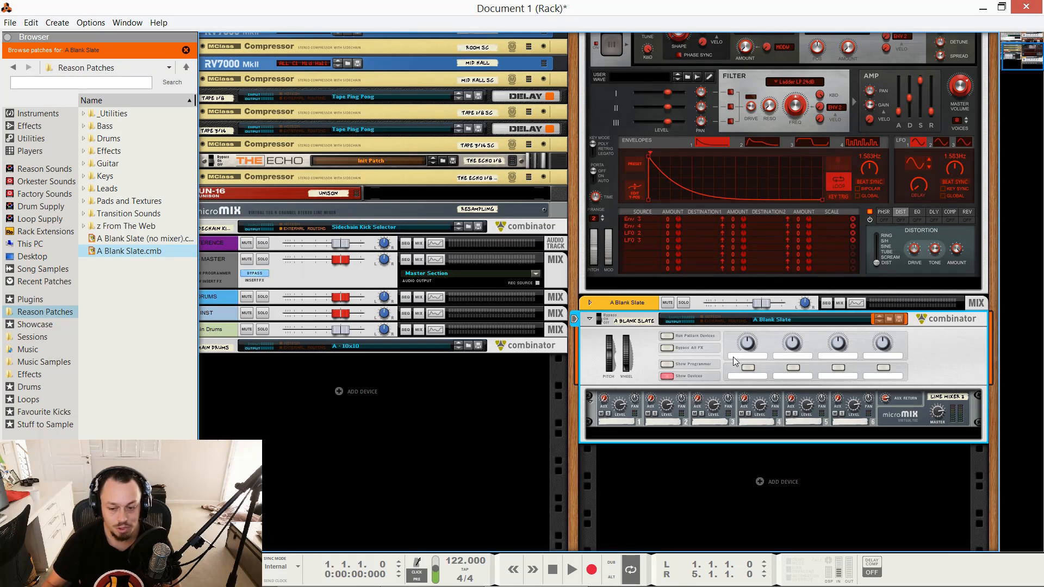
Step: Shape Engine 1's Basic Analog wave into a sawtooth on Europa 1 in the first A Blank Slate Combinator, and enable Unison
scroll(715, 360, up, 3)
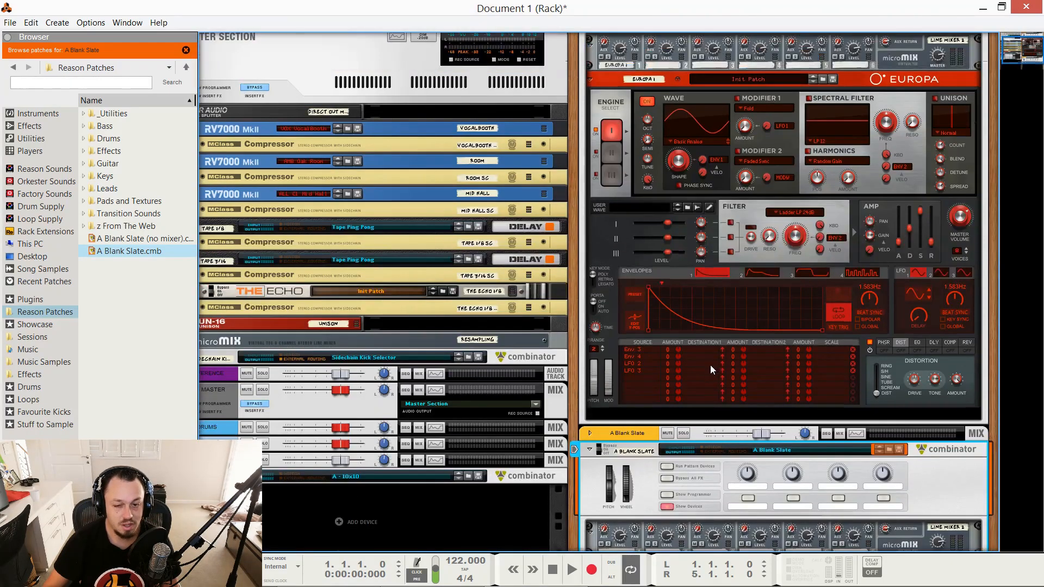
scroll(710, 364, up, 2)
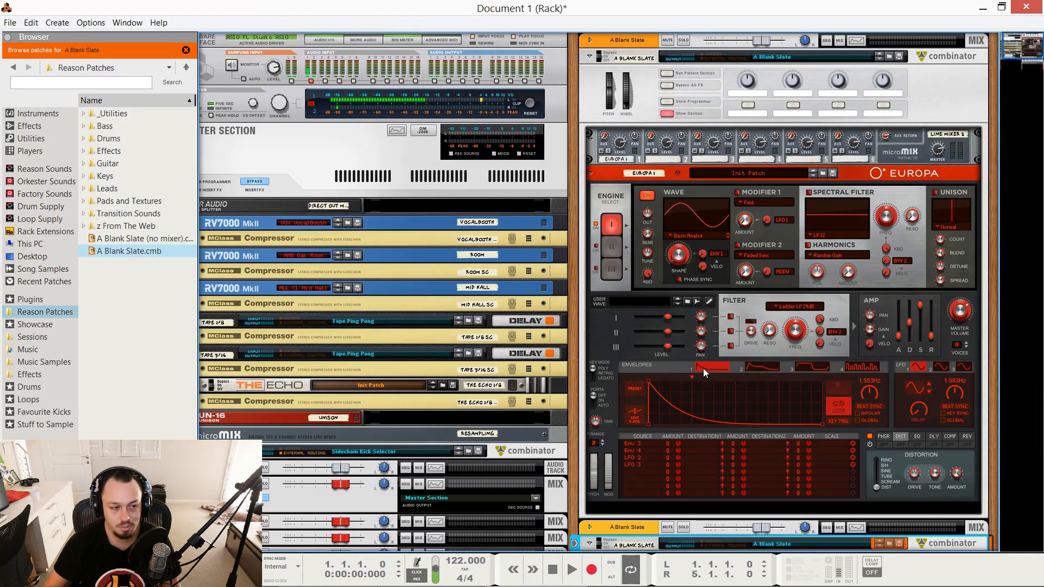
click(645, 116)
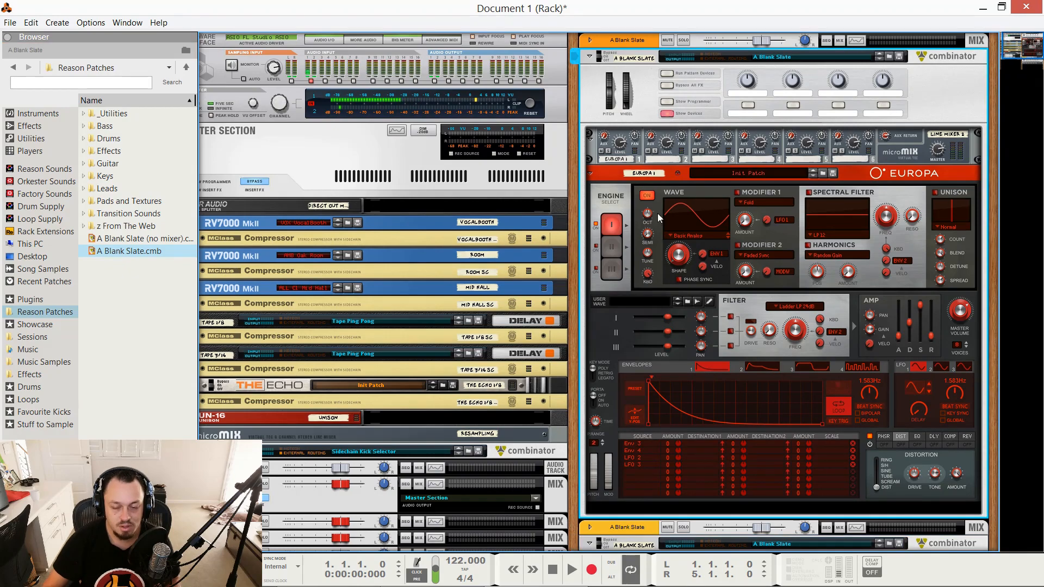
scroll(671, 236, down, 1)
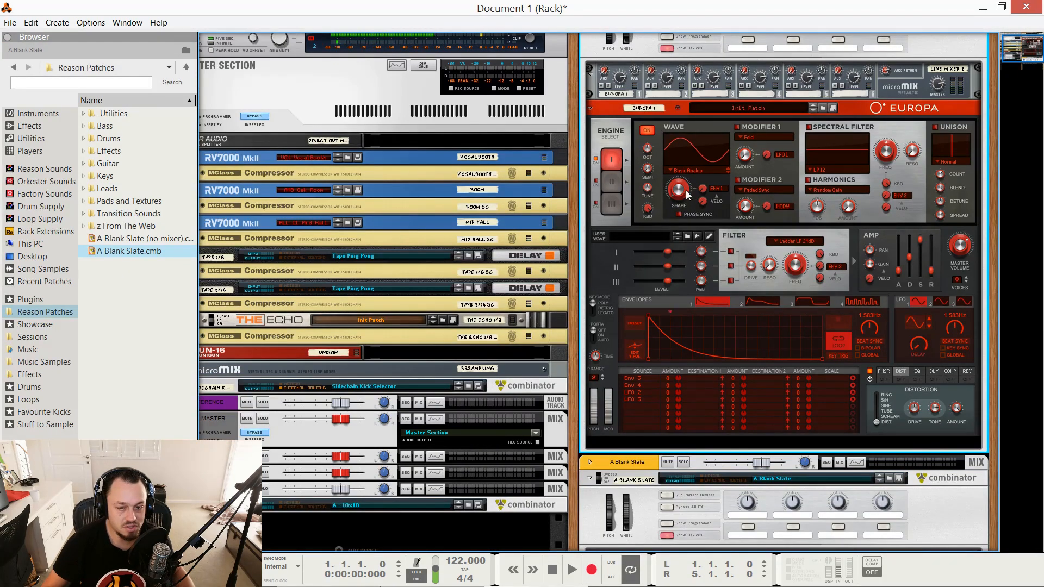
scroll(639, 120, up, 1)
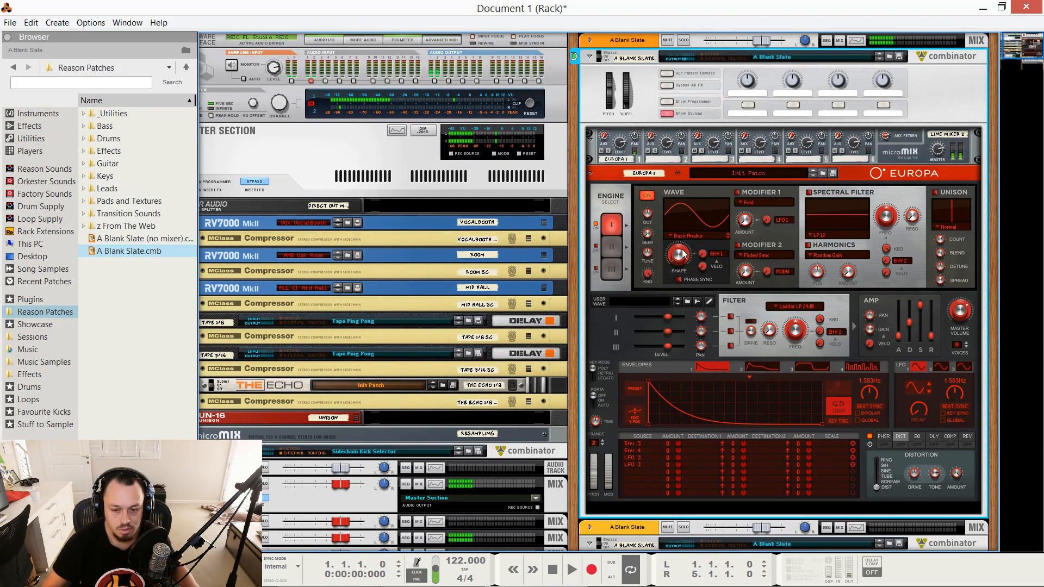
drag(679, 254, 681, 183)
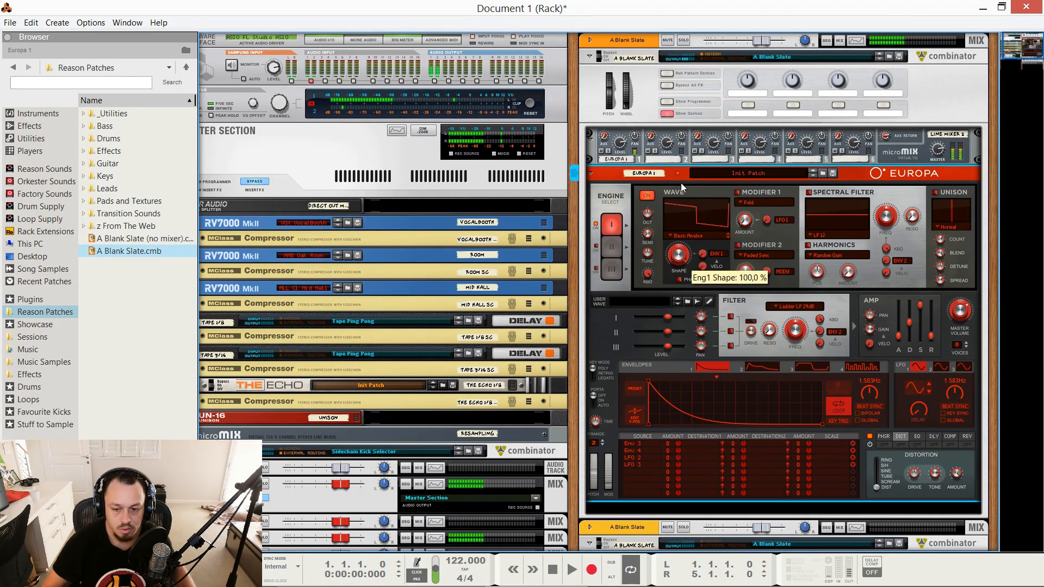
click(935, 194)
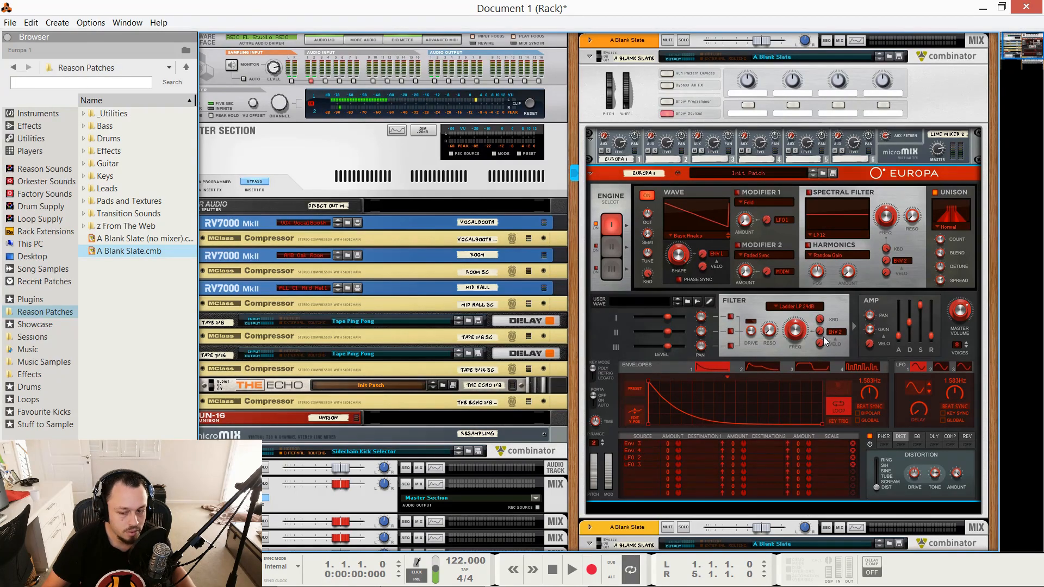
Step: Route Engine 1 into Europa 1's filter and adjust the filter frequency, with the filter modulation at 32.8 %
click(731, 317)
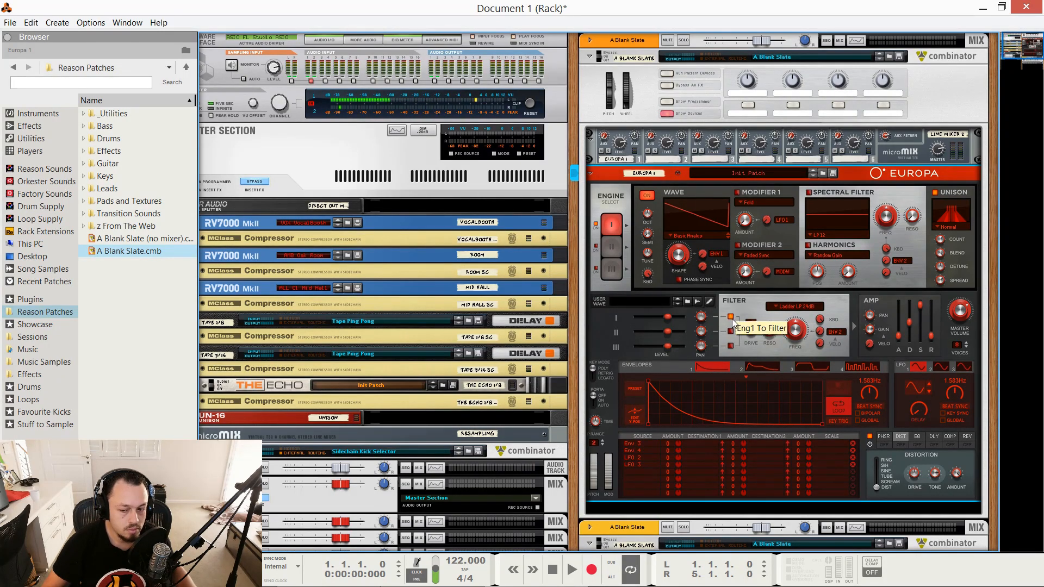
drag(796, 322, 795, 339)
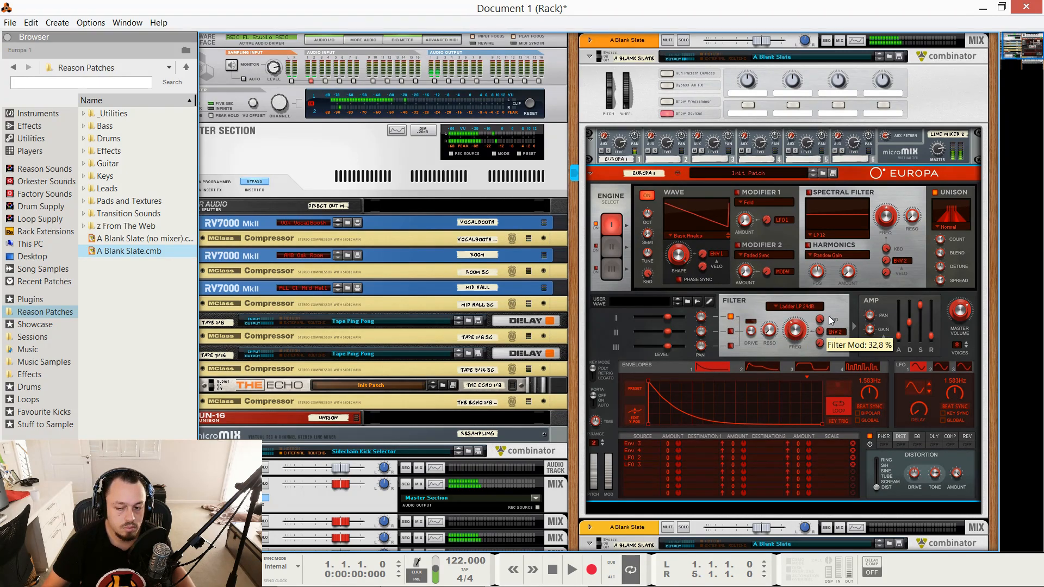
Step: Remove Envelope 2's attack, set its time to 5.555 s, and fine-tune Europa 1's filter modulation and resonance
click(750, 368)
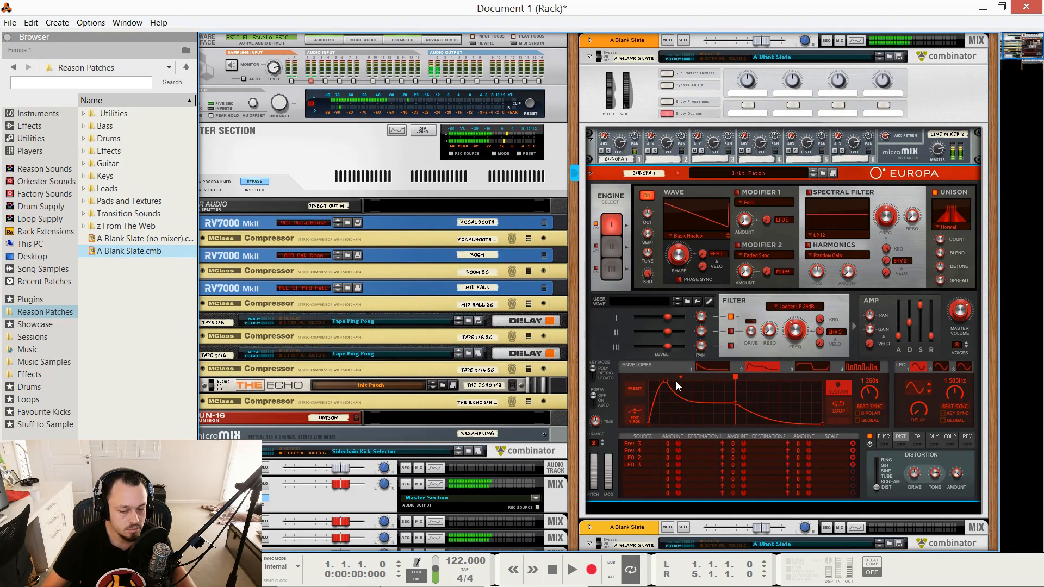
drag(666, 381, 645, 371)
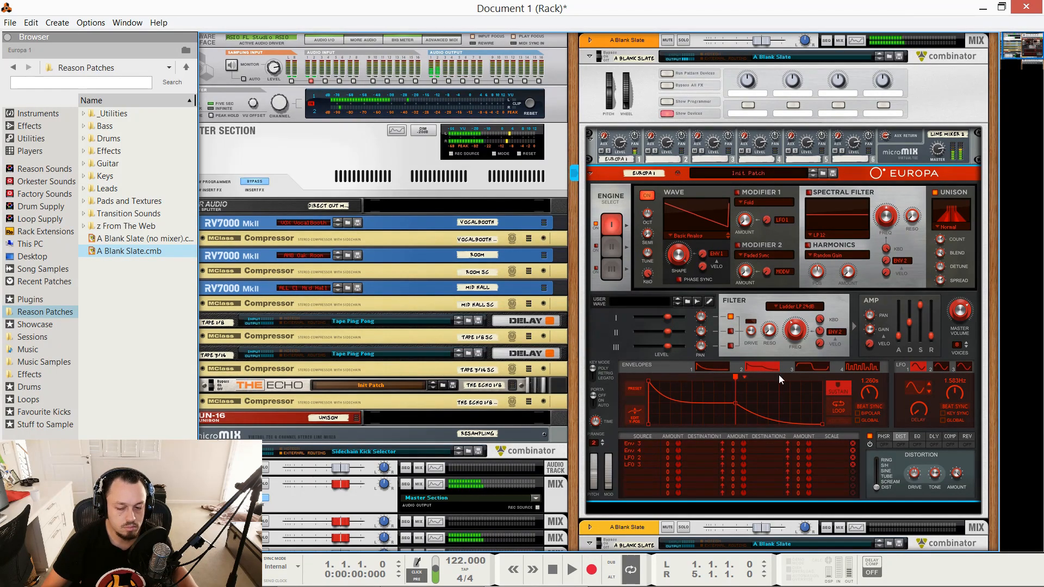
drag(867, 393, 866, 418)
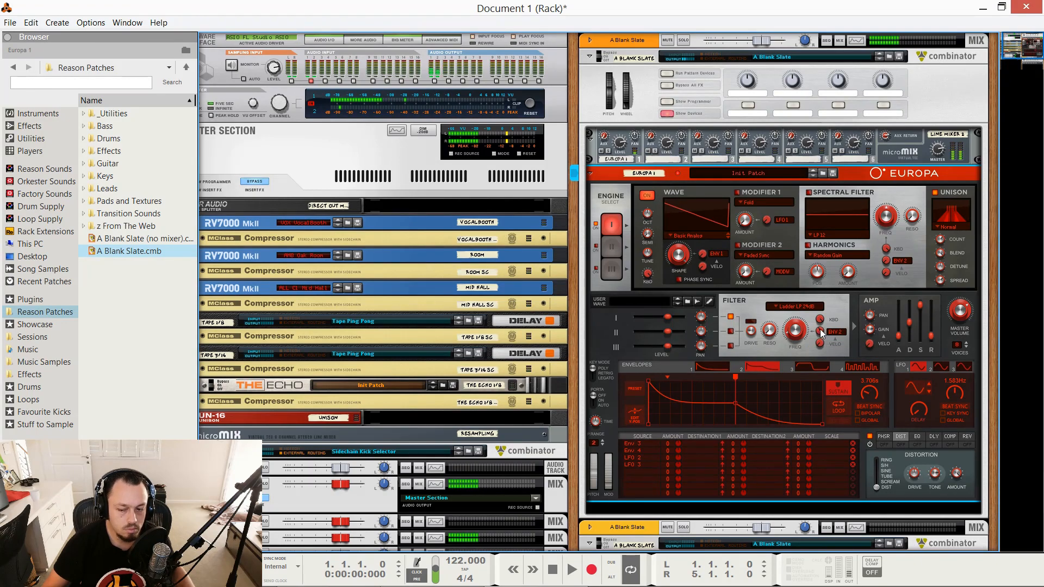
drag(820, 331, 824, 318)
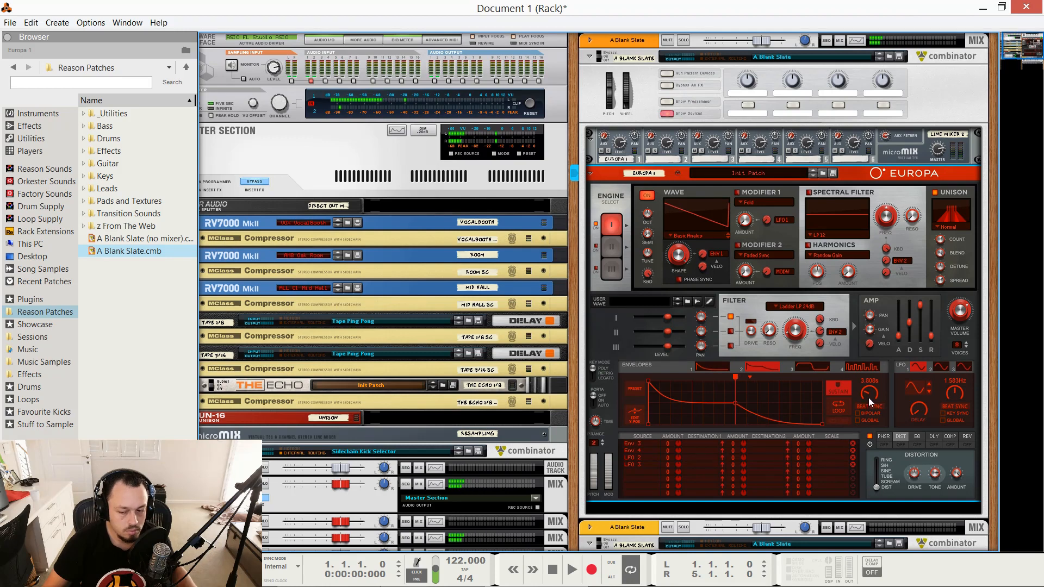
drag(869, 399, 868, 404)
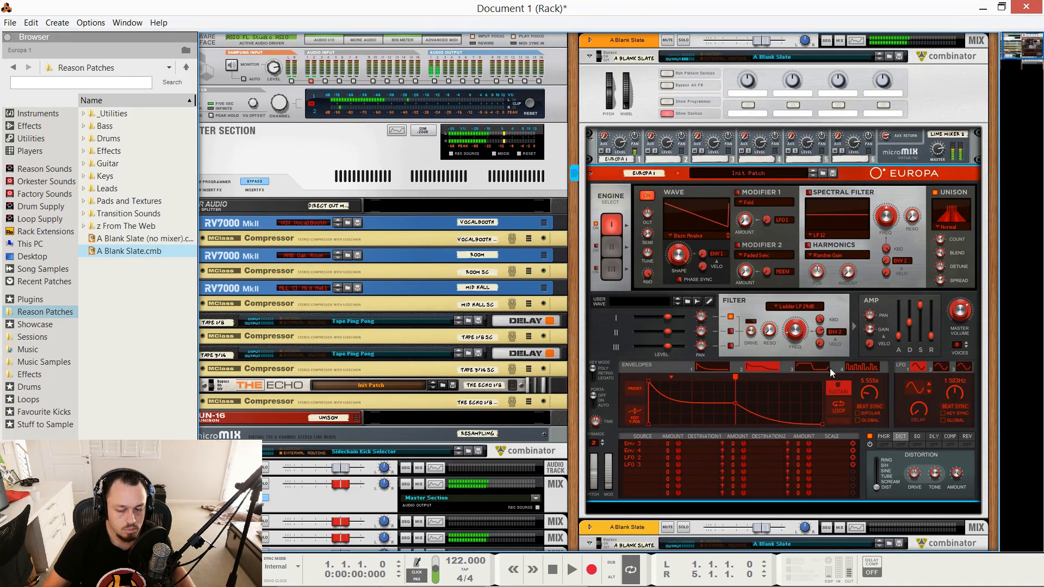
drag(767, 338, 773, 330)
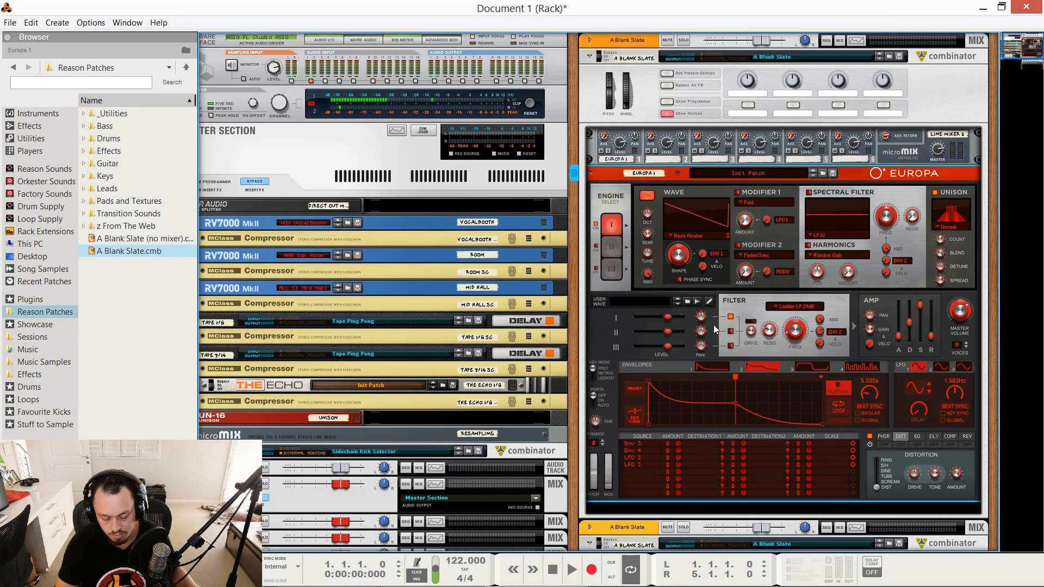
Step: Record a four-bar clip from bar 1 on the first A Blank Slate track in the sequencer, and stop recording
key(F7)
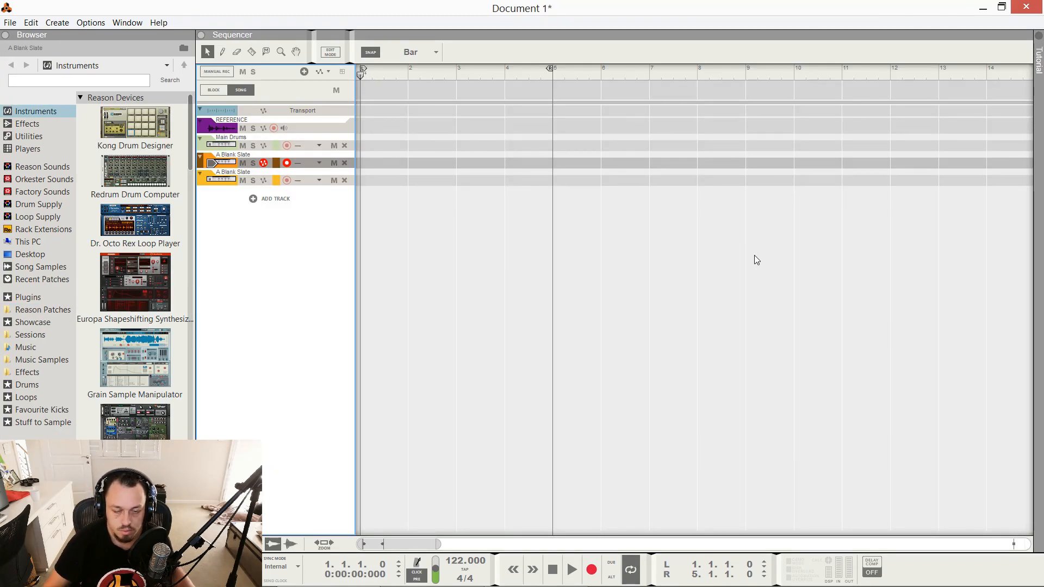
key(ctrl+Return)
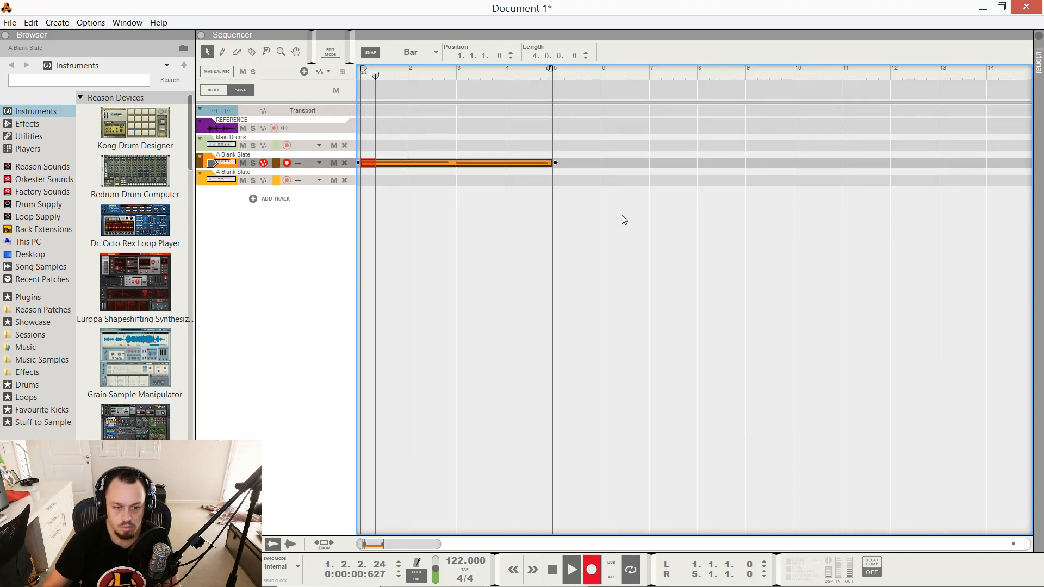
key(space)
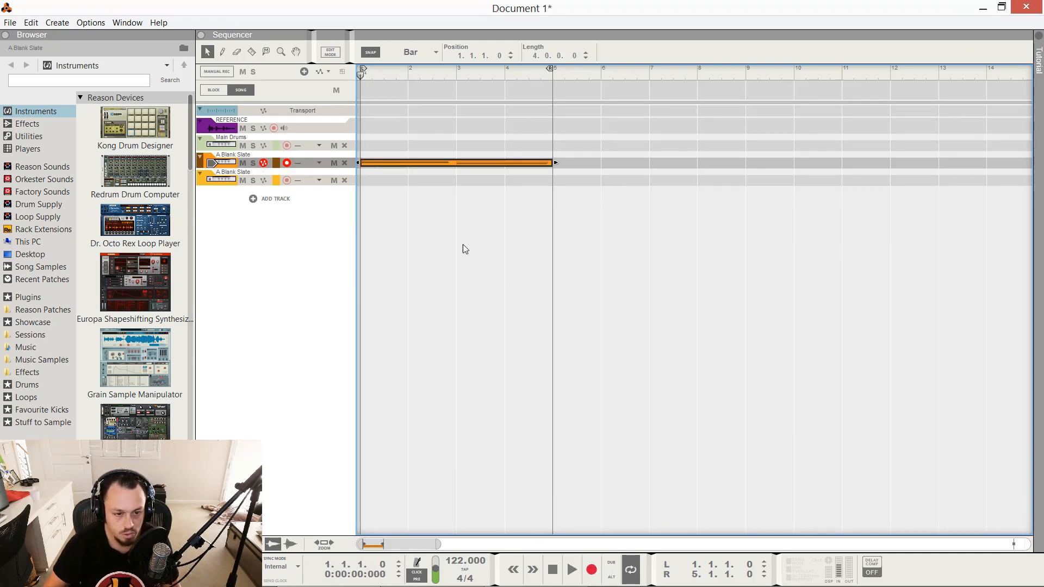
Step: Return to the rack and unfold the Sidechain Kick Selector Combinator to show its devices
key(F6)
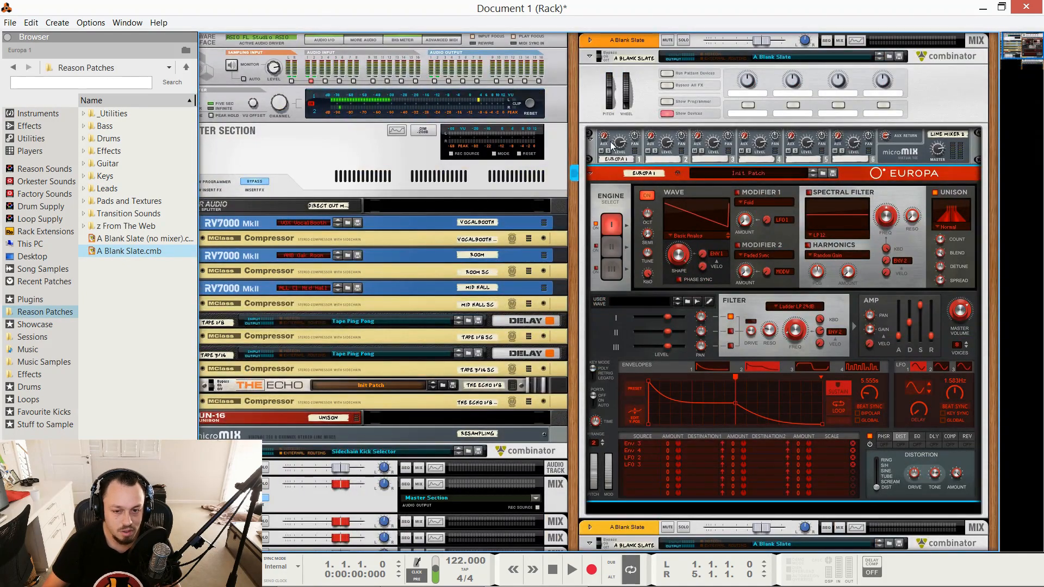
scroll(612, 159, down, 3)
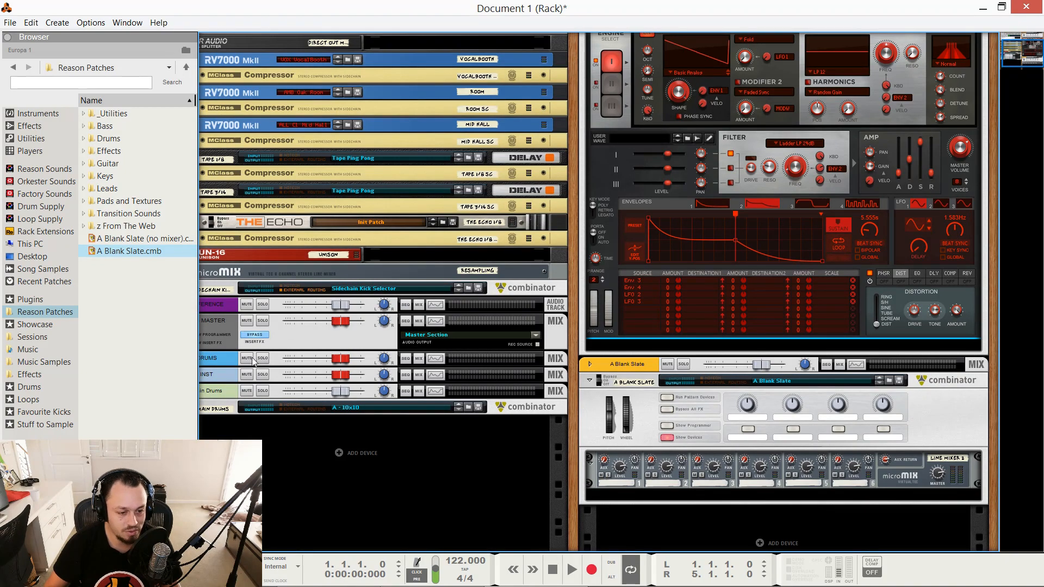
scroll(344, 341, left, 2)
scroll(344, 337, left, 1)
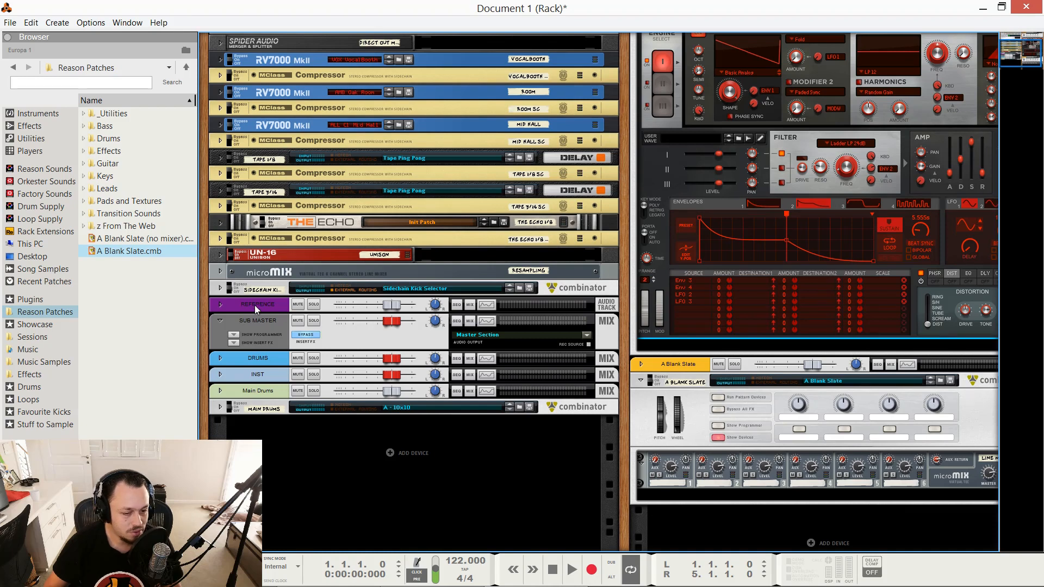
click(220, 289)
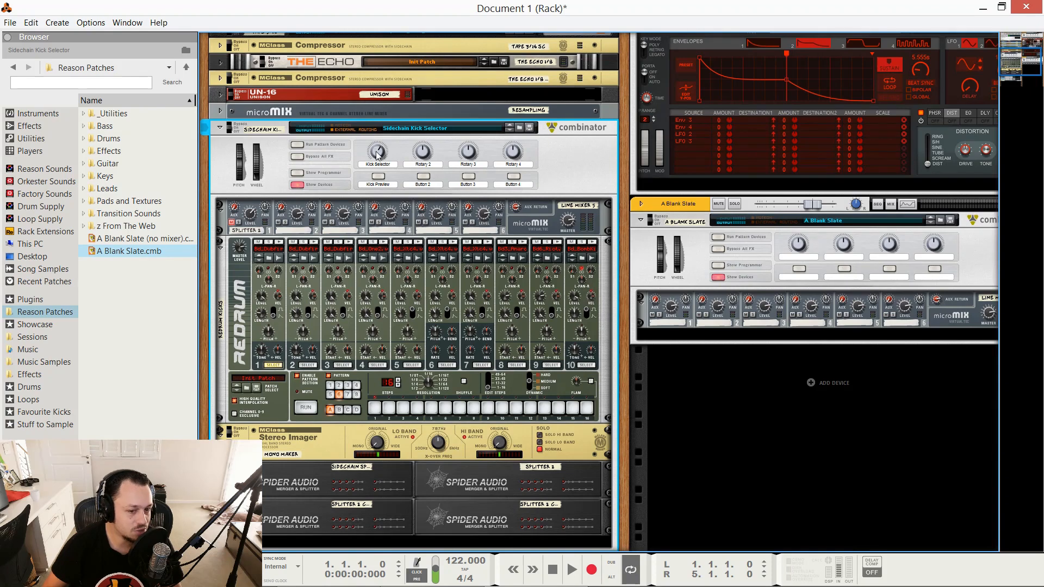
Step: Set the Combinator's Kick Selector rotary to 35 and display the steps of channel 2 on Redrum Kicks
mouse_move(379, 157)
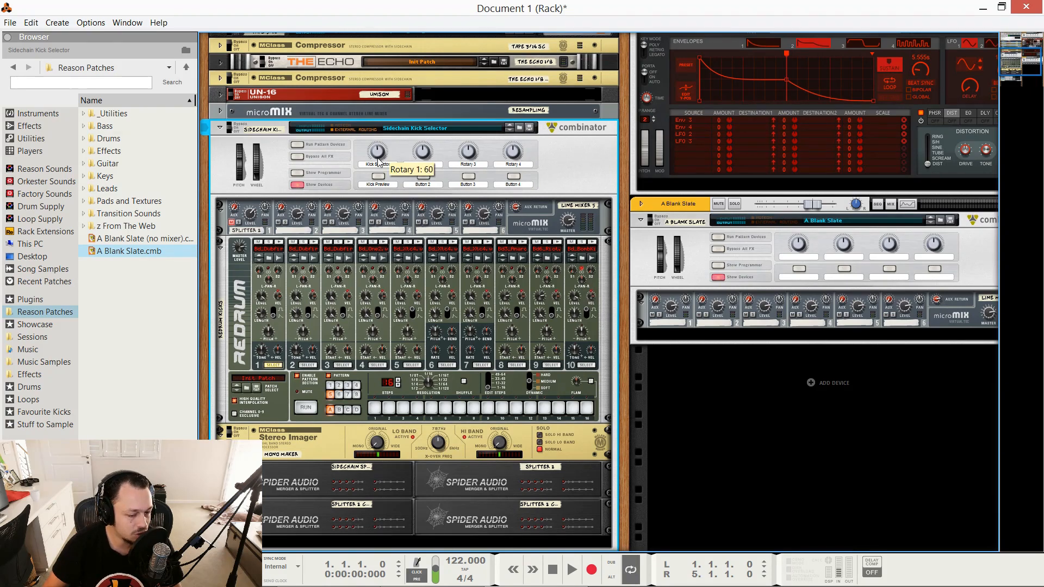
drag(379, 162, 379, 175)
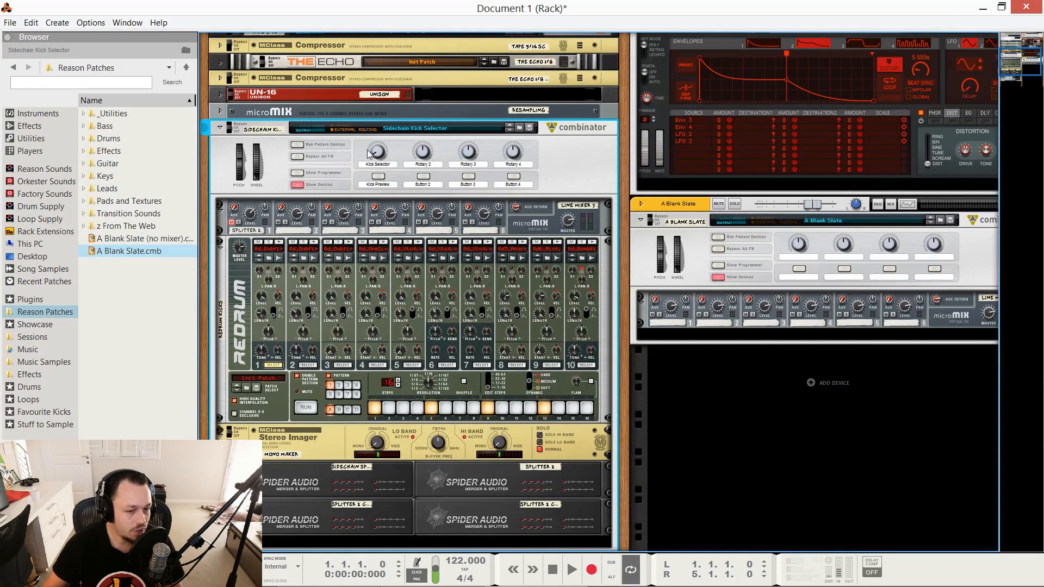
mouse_move(379, 155)
drag(379, 155, 382, 150)
drag(381, 150, 382, 154)
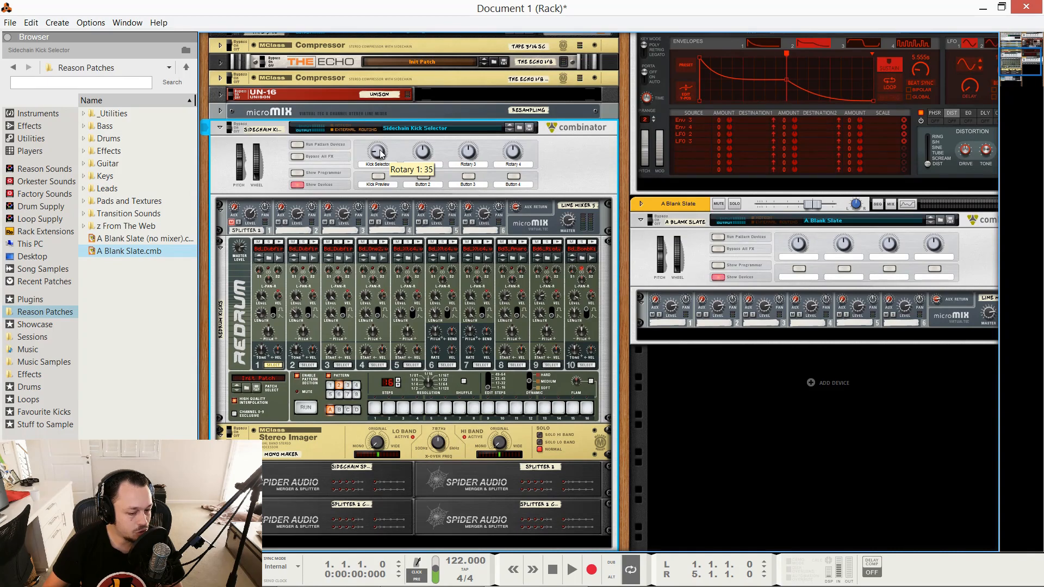
click(308, 366)
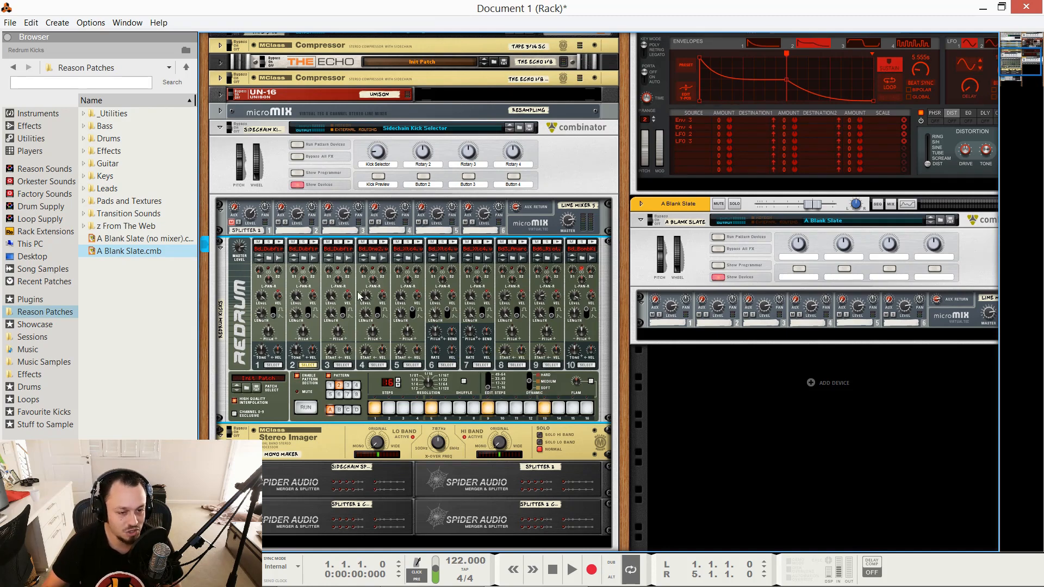
Step: Turn the Kick Selector rotary to Redrum pattern 6 and display the steps of channel 6
scroll(330, 310, down, 2)
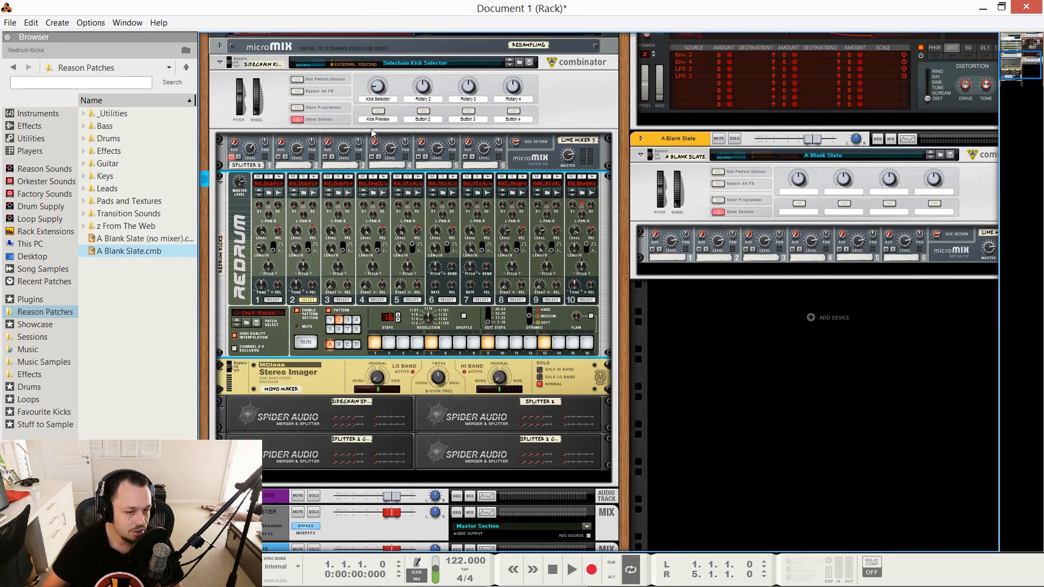
drag(379, 90, 397, 76)
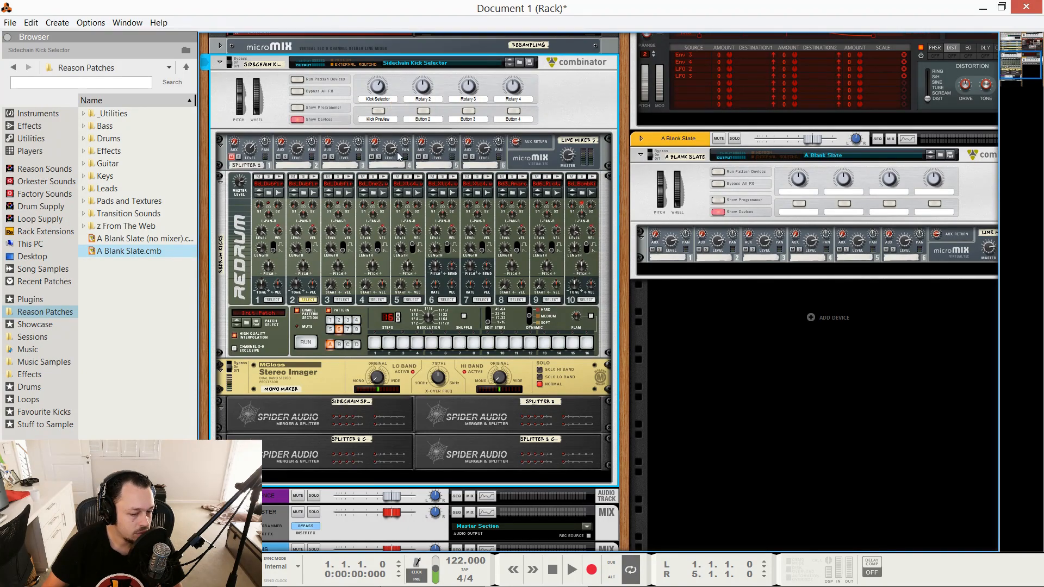
click(442, 301)
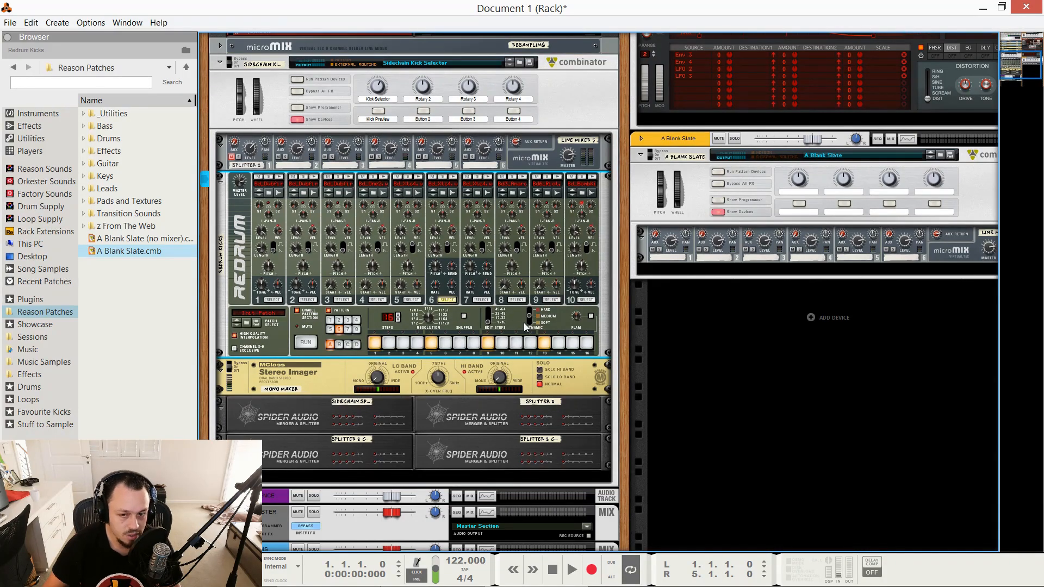
Step: Examine the cabling from Redrum Kicks through the Mono Maker imager and Spider Audio splitters on the rack's rear
scroll(509, 330, up, 1)
scroll(446, 324, down, 3)
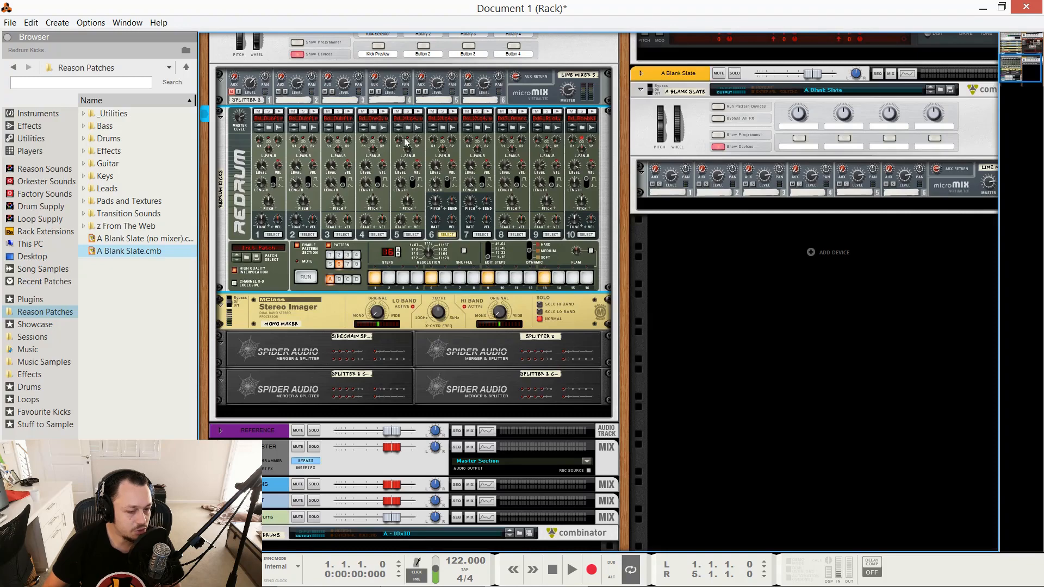
click(420, 113)
key(Tab)
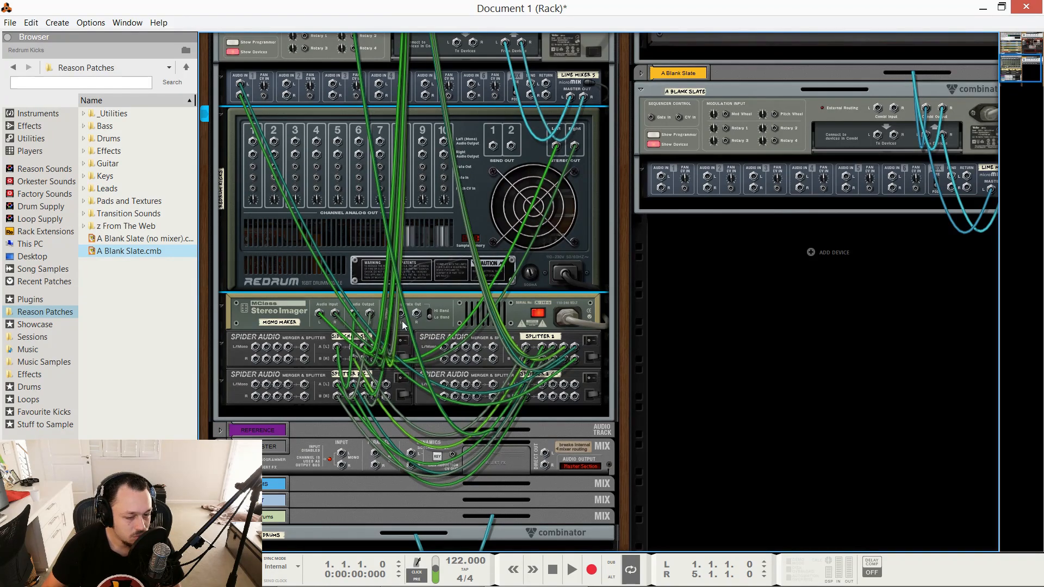
key(Tab)
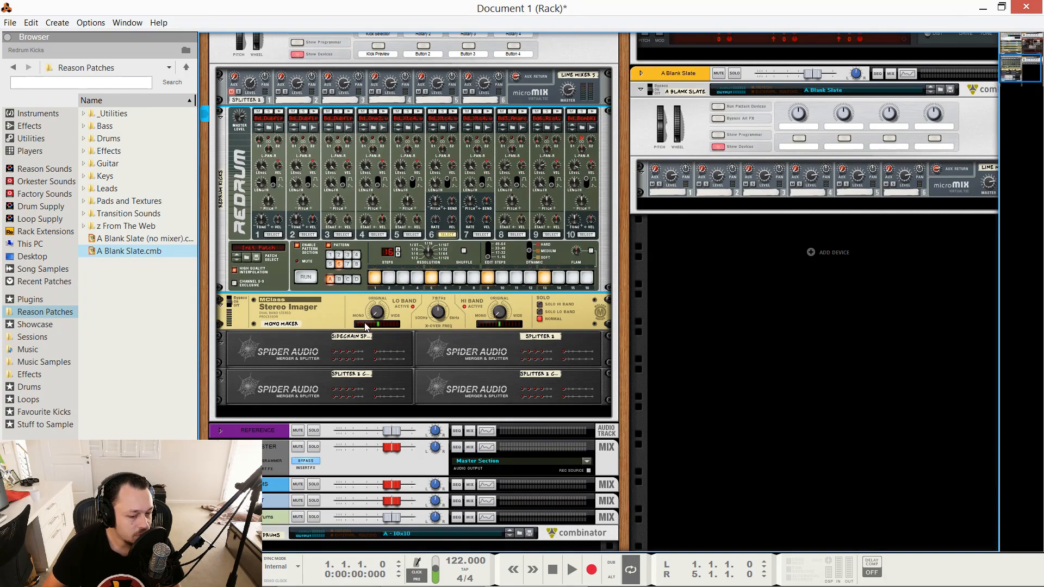
key(Tab)
key(Tab)
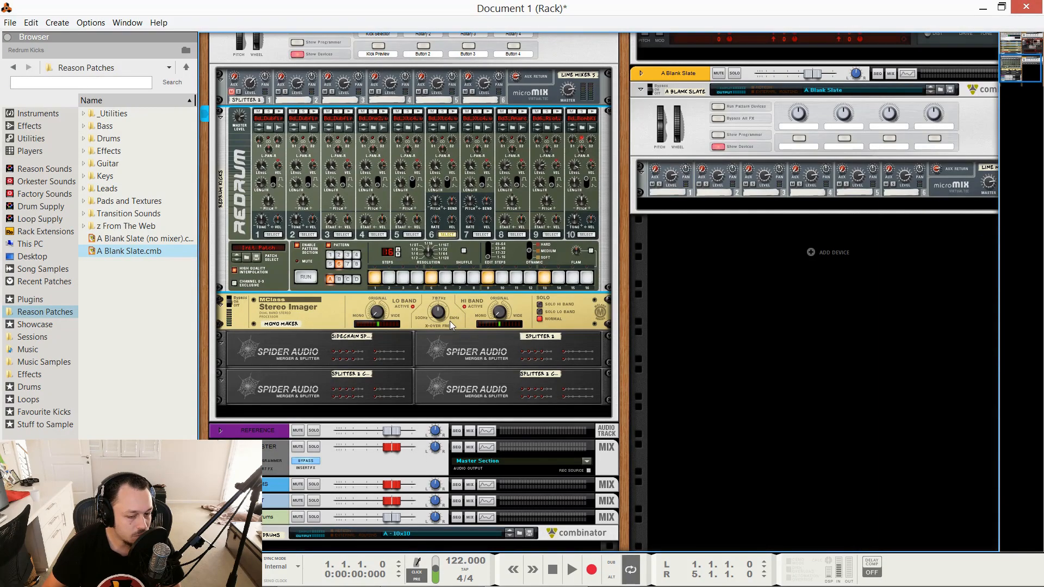
key(Tab)
key(Tab)
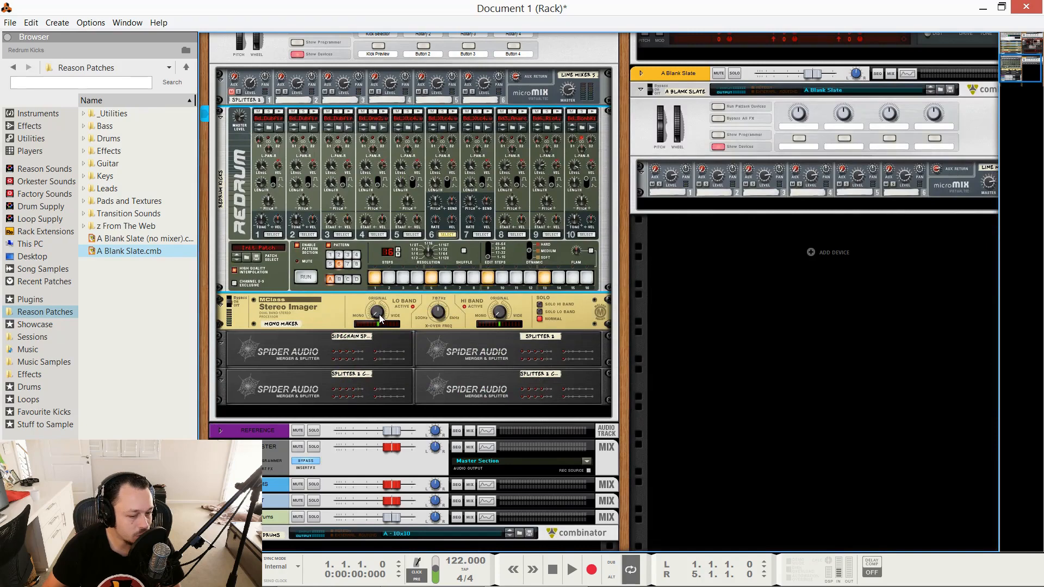
key(Tab)
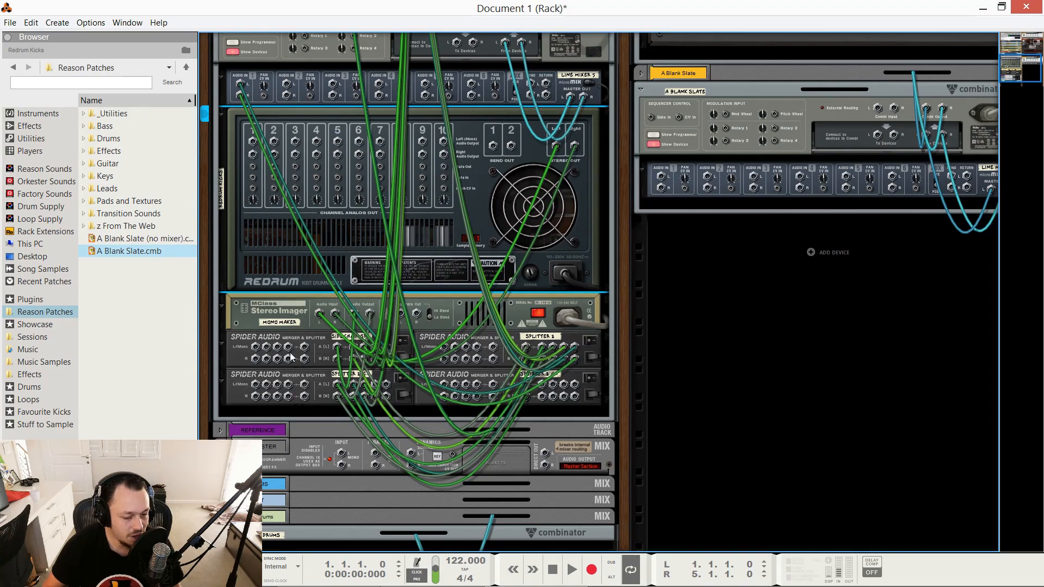
Step: Unfold the Mid Hall SC compressor in the master section and check its cabling on the rack's rear
click(234, 351)
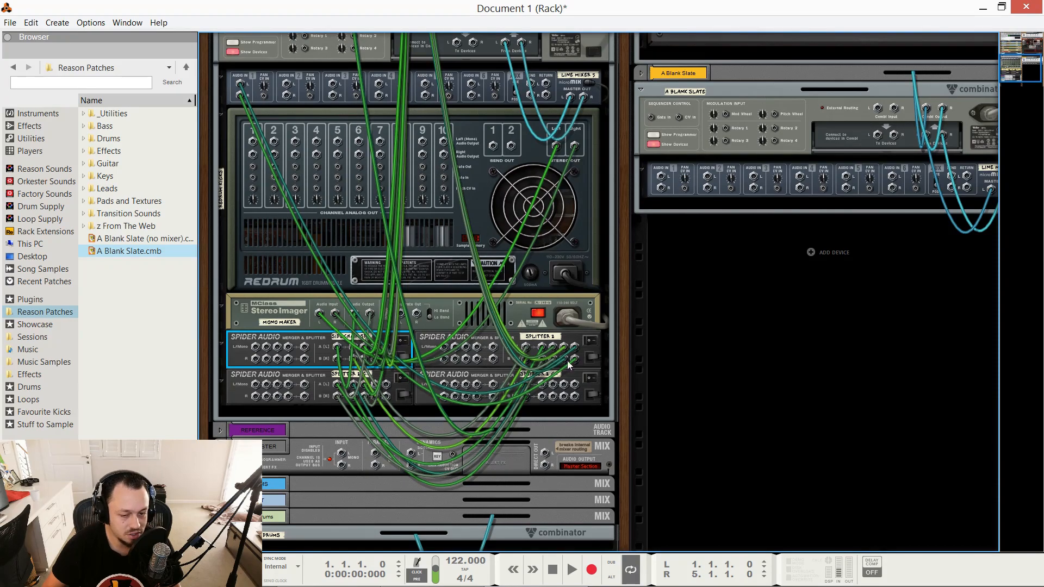
key(Tab)
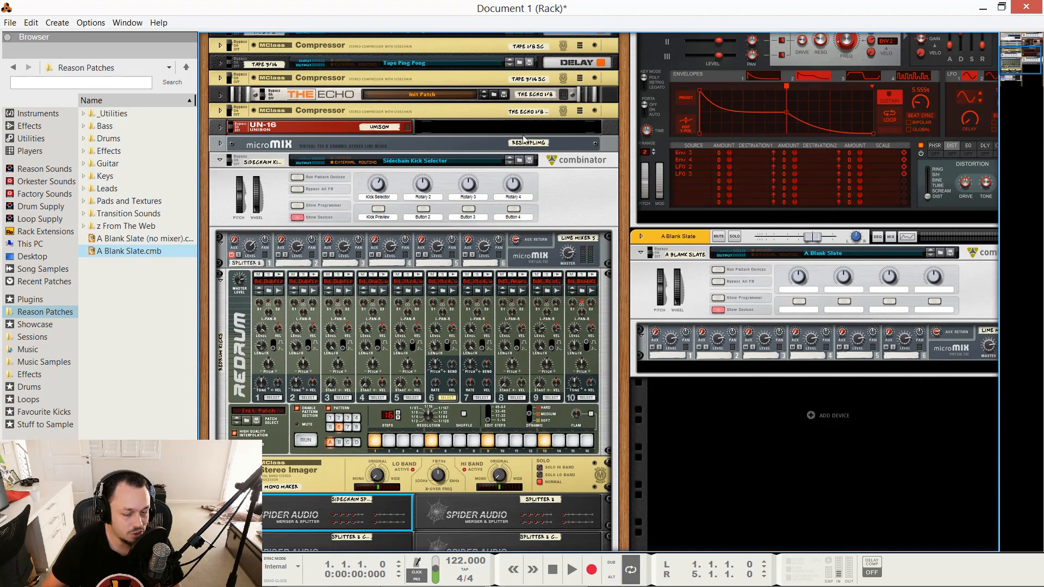
click(579, 197)
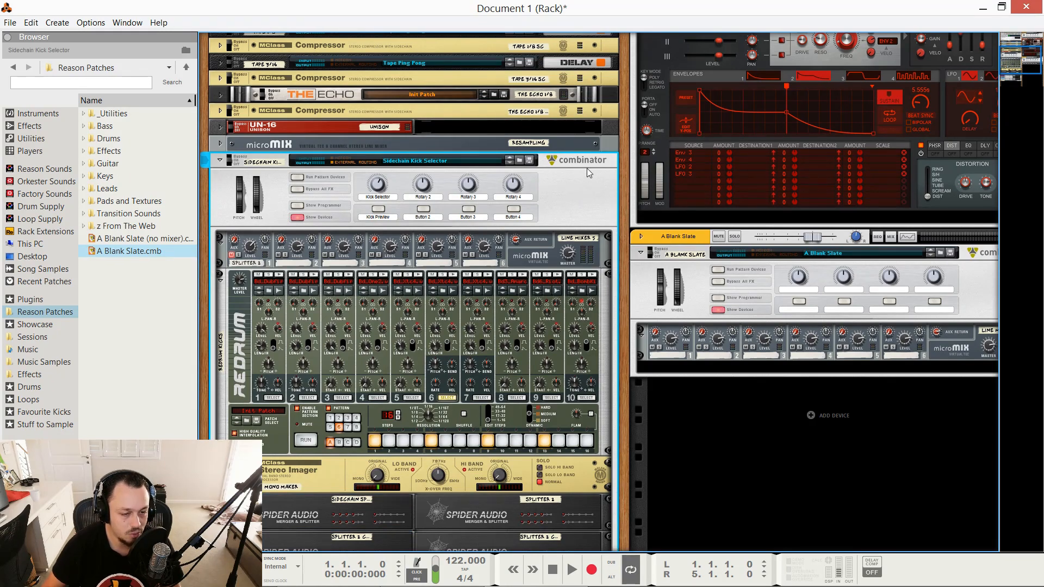
scroll(702, 245, up, 3)
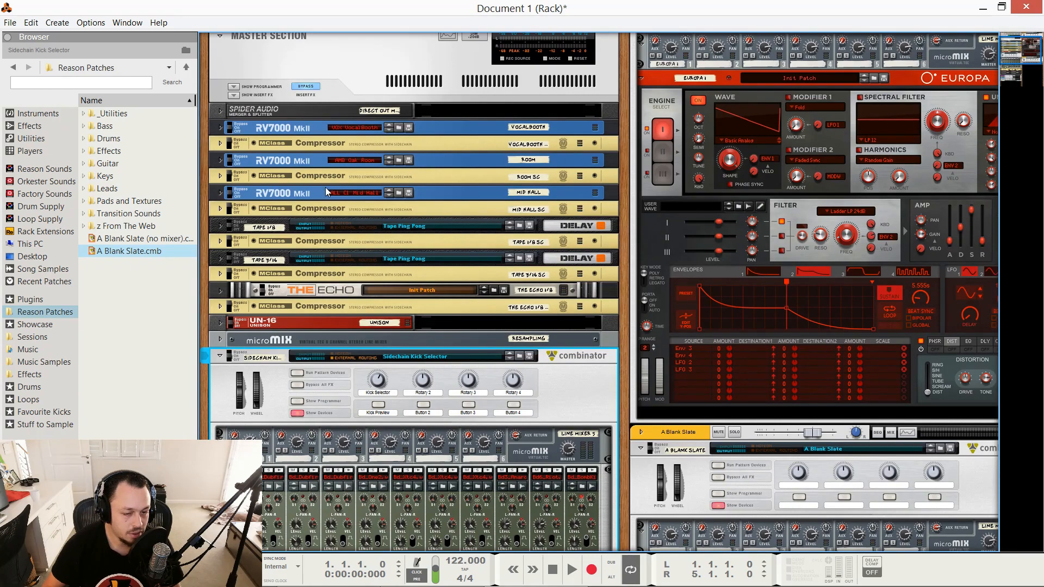
click(311, 210)
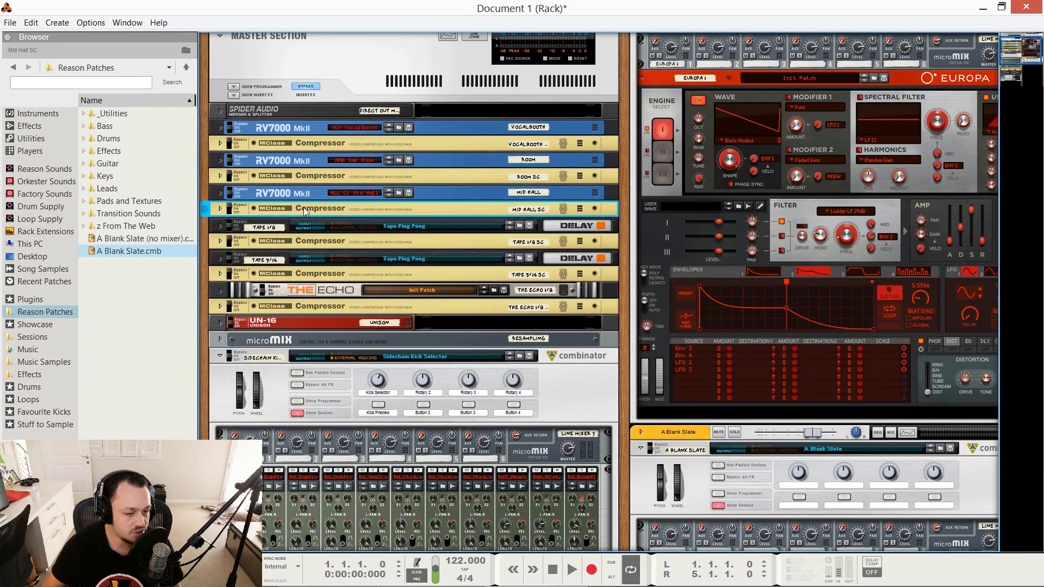
key(Tab)
click(220, 211)
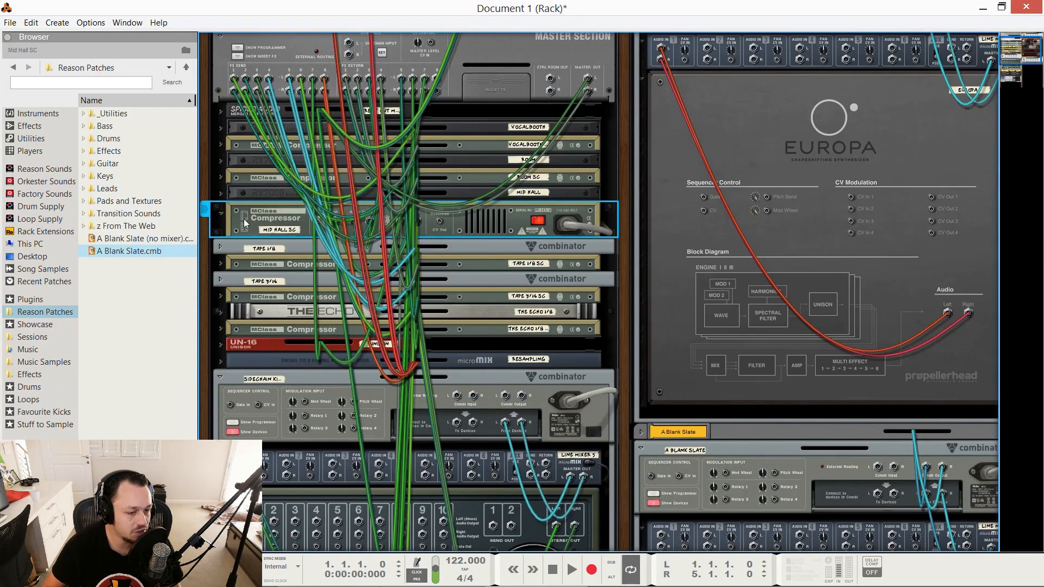
key(Tab)
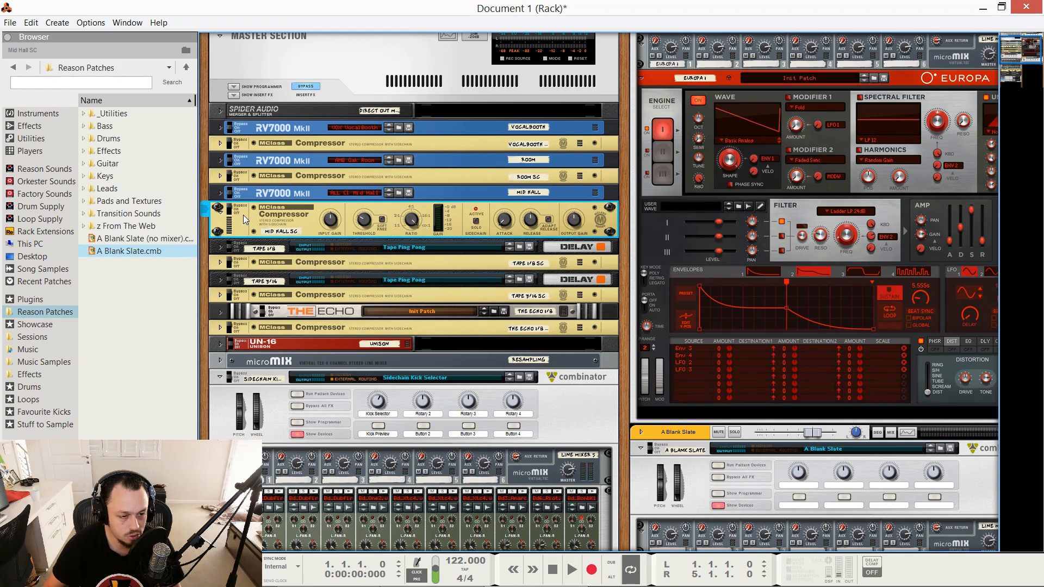
Step: Copy the Mid Hall SC compressor directly below Europa in its Combinator and check the copy's audio cabling at the rear
drag(243, 215, 677, 406)
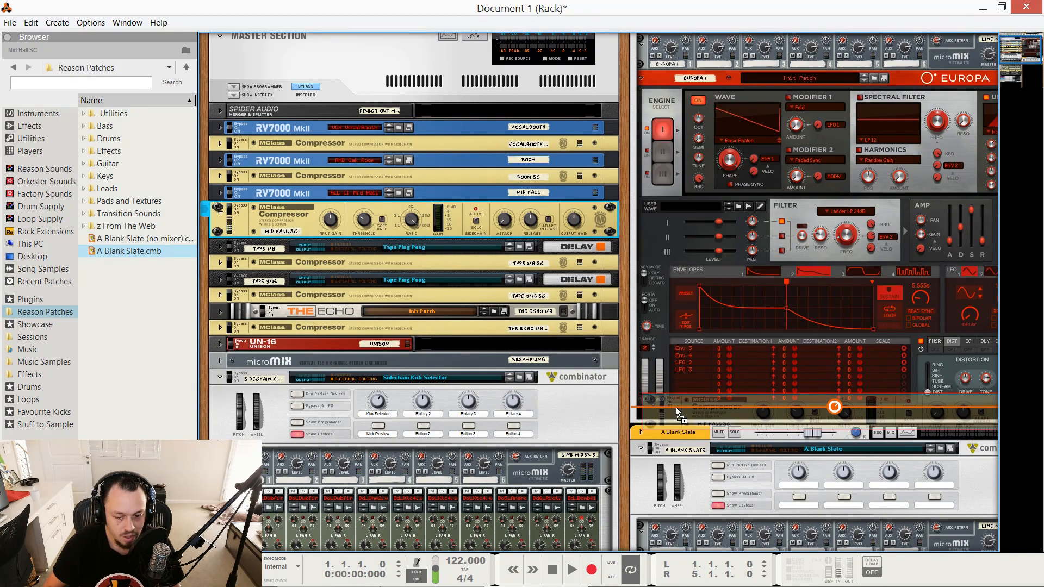
mouse_move(677, 407)
mouse_down()
mouse_move(684, 397)
mouse_move(677, 403)
mouse_up()
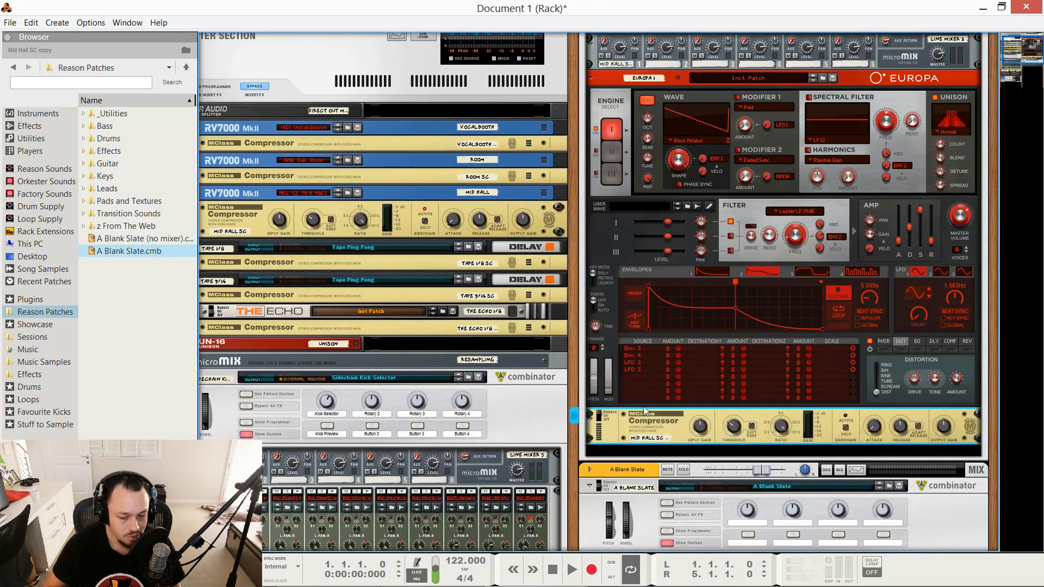
key(Tab)
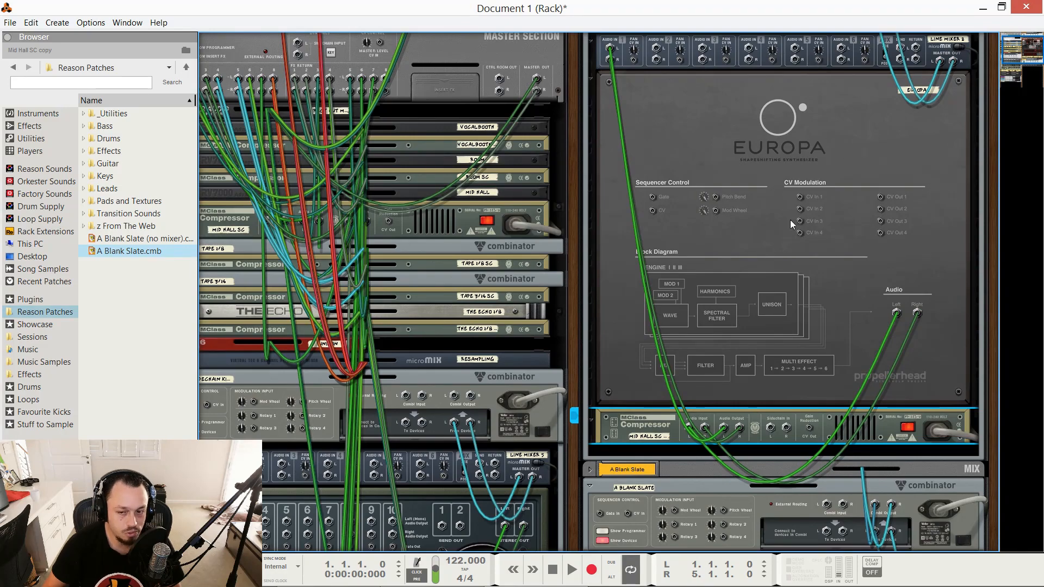
key(Tab)
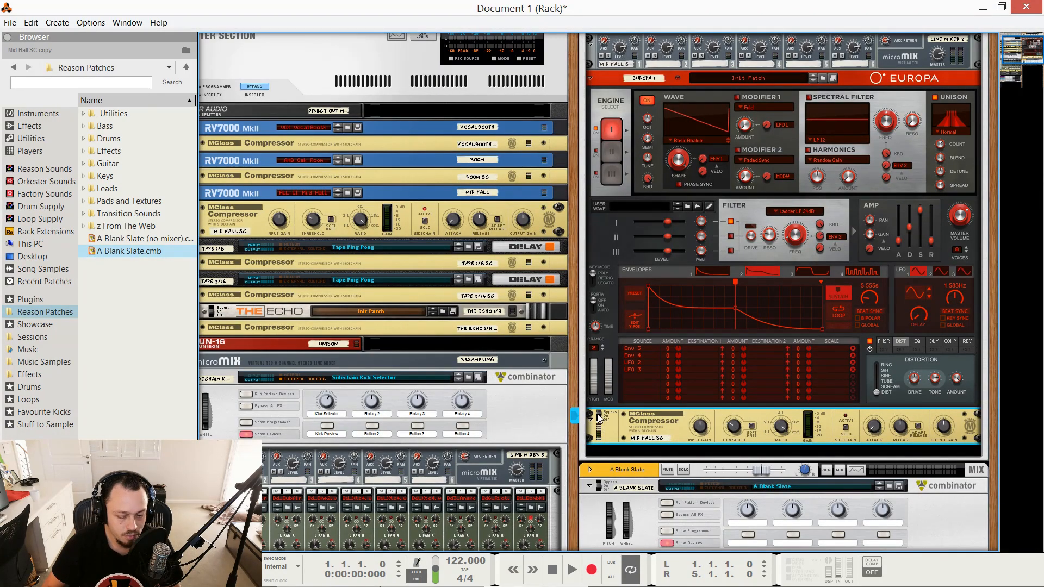
Step: Cable a free Spider Audio splitter output from the Sidechain Kick Selector to the sidechain input of the copied compressor under Europa
key(Tab)
scroll(402, 388, down, 10)
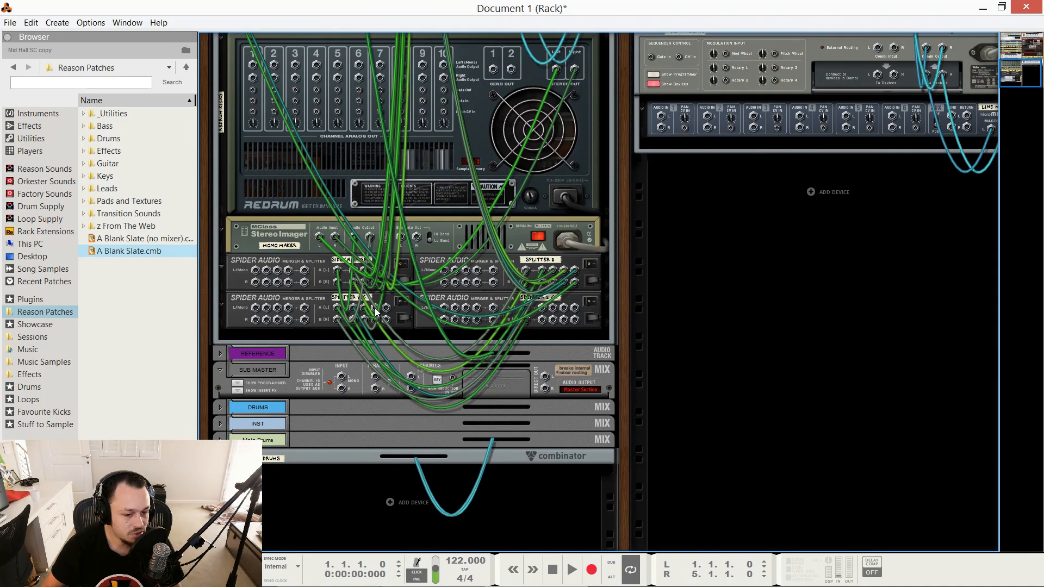
mouse_move(375, 309)
mouse_down()
mouse_move(586, 320)
mouse_move(718, 303)
mouse_move(726, 329)
mouse_move(717, 279)
mouse_move(732, 305)
mouse_move(823, 333)
mouse_up()
scroll(691, 318, up, 5)
scroll(721, 299, up, 6)
key(Tab)
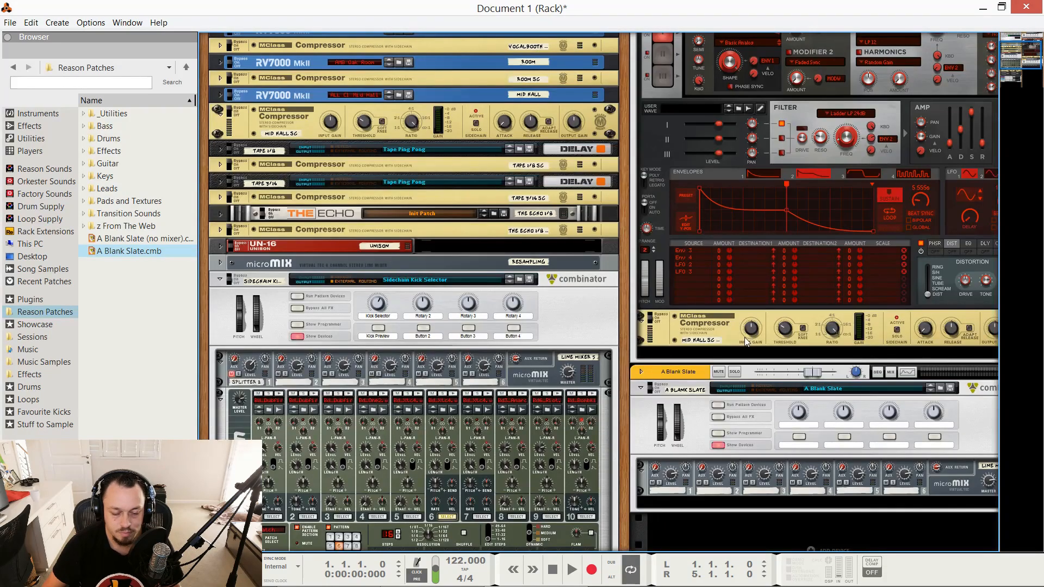
Step: During playback, edit channel 6 of Redrum Kicks by clearing step 5 and adding hits on steps 4, 7, 12 and 15
key(space)
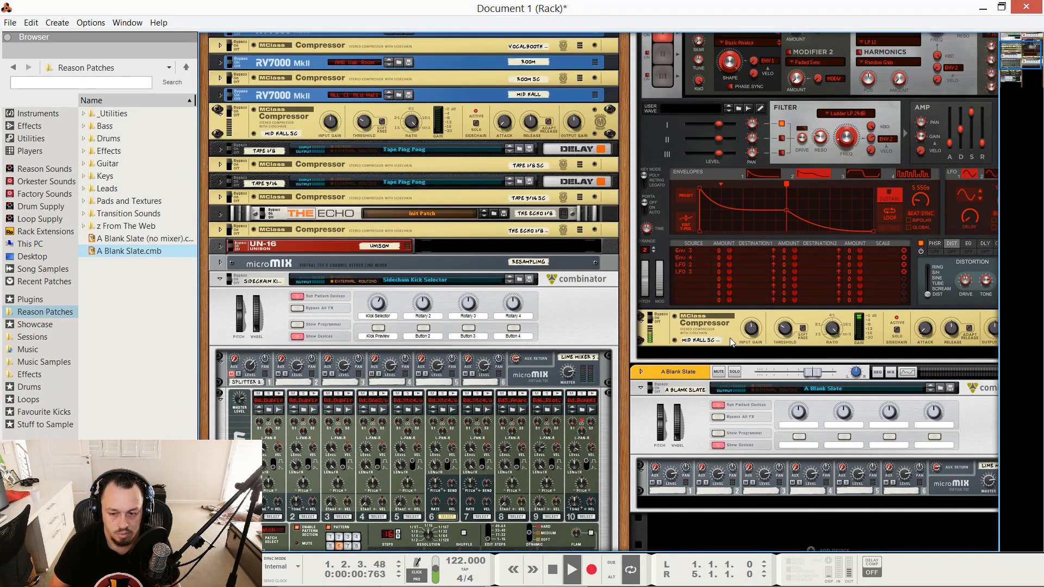
key(alt)
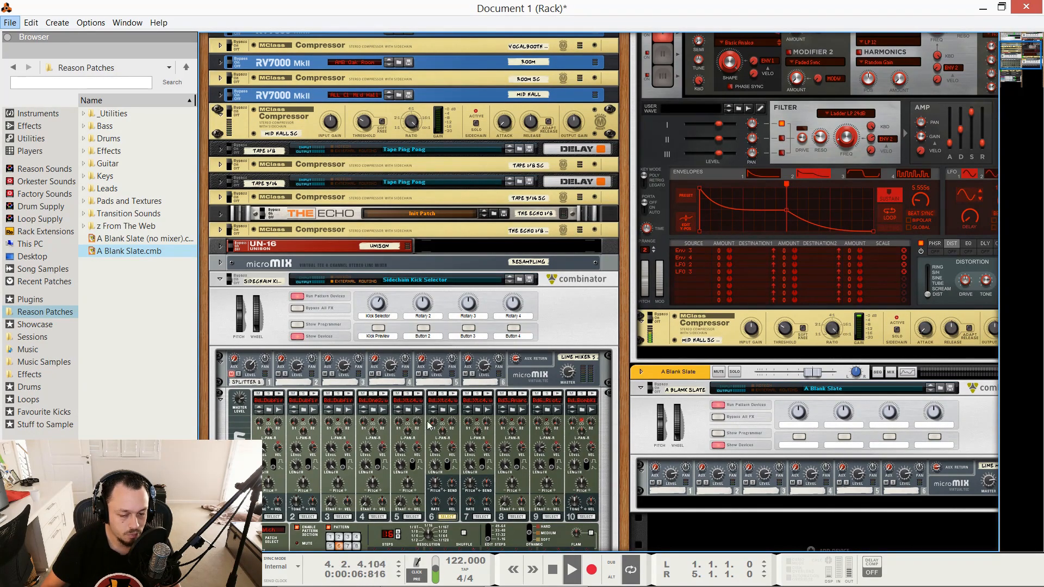
click(473, 532)
scroll(484, 522, down, 2)
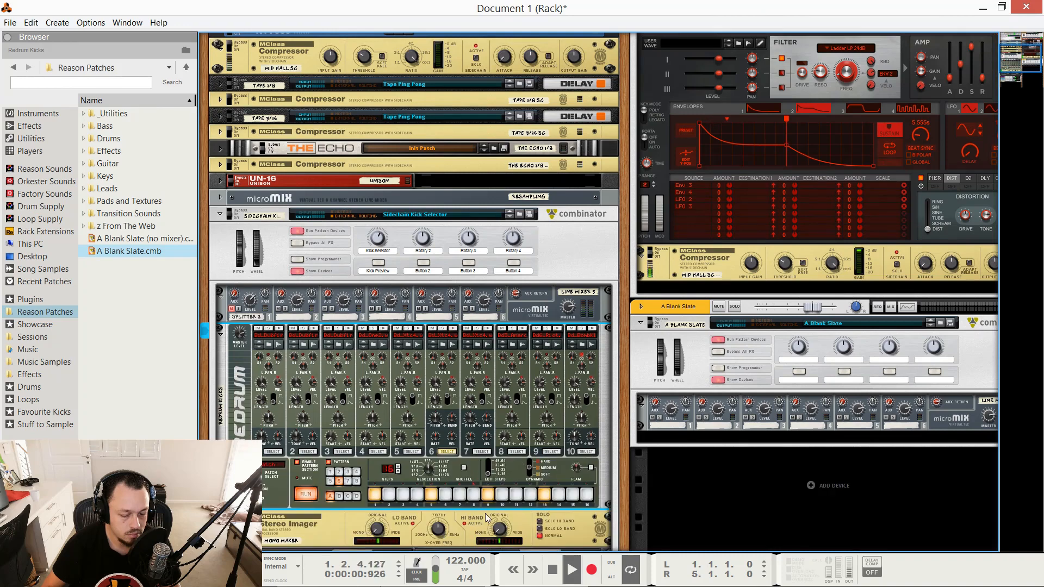
click(431, 494)
click(417, 494)
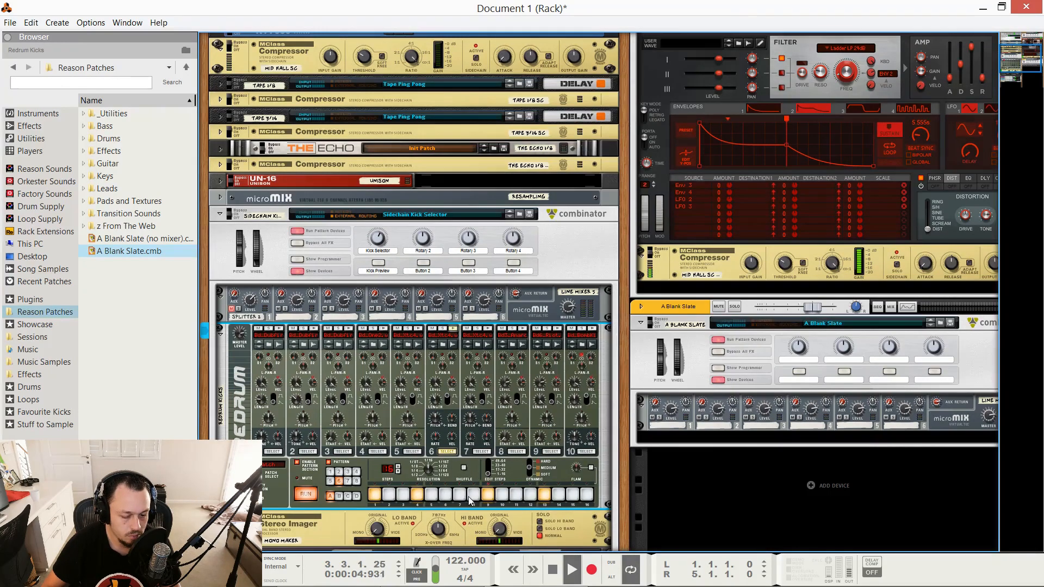
click(460, 494)
click(530, 495)
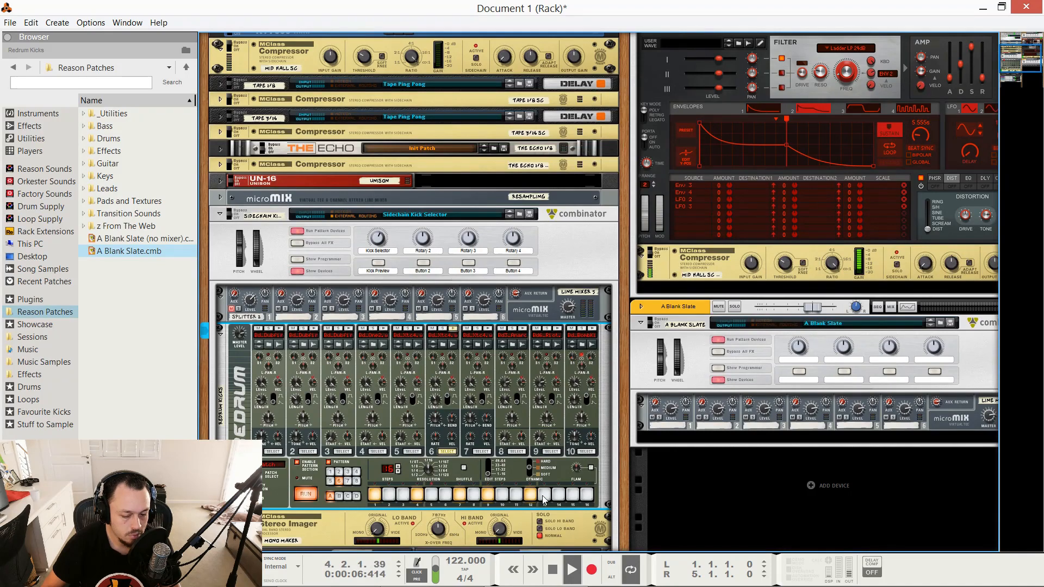
click(575, 496)
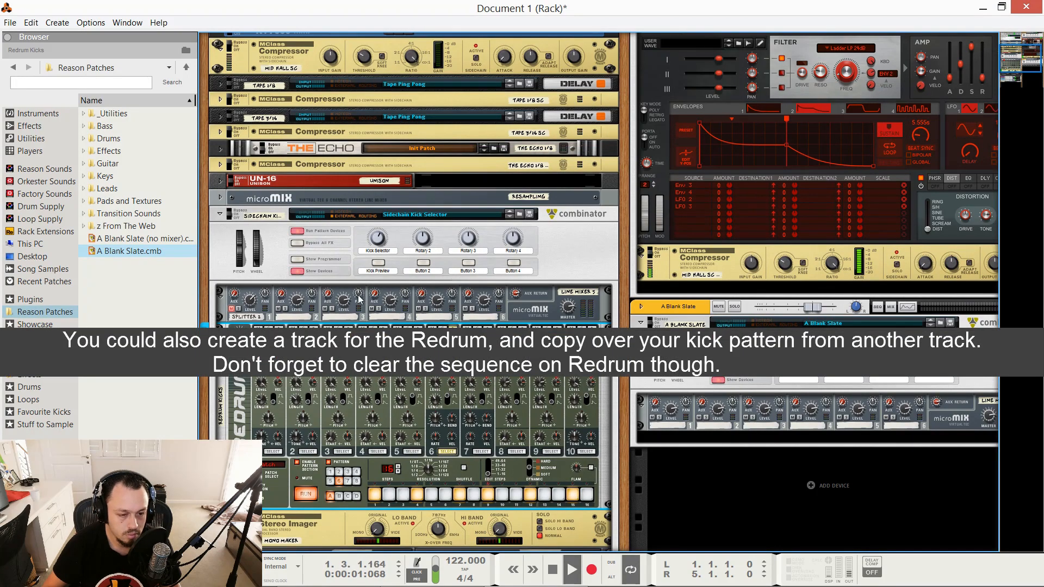
Step: Hide the Sidechain Kick Selector's devices and unfold the Main Drums Combinator
click(297, 271)
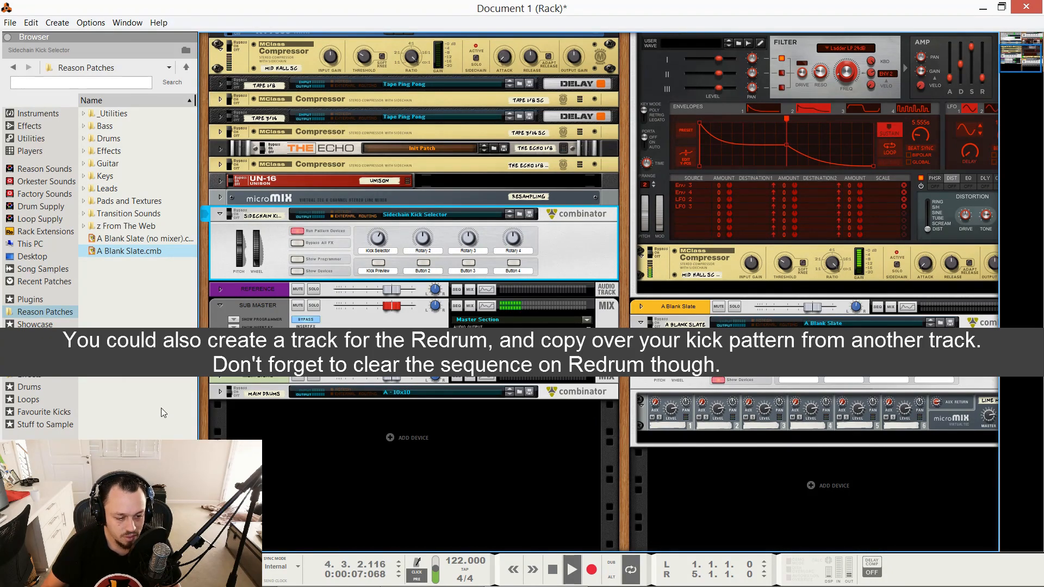
click(220, 393)
scroll(341, 292, up, 1)
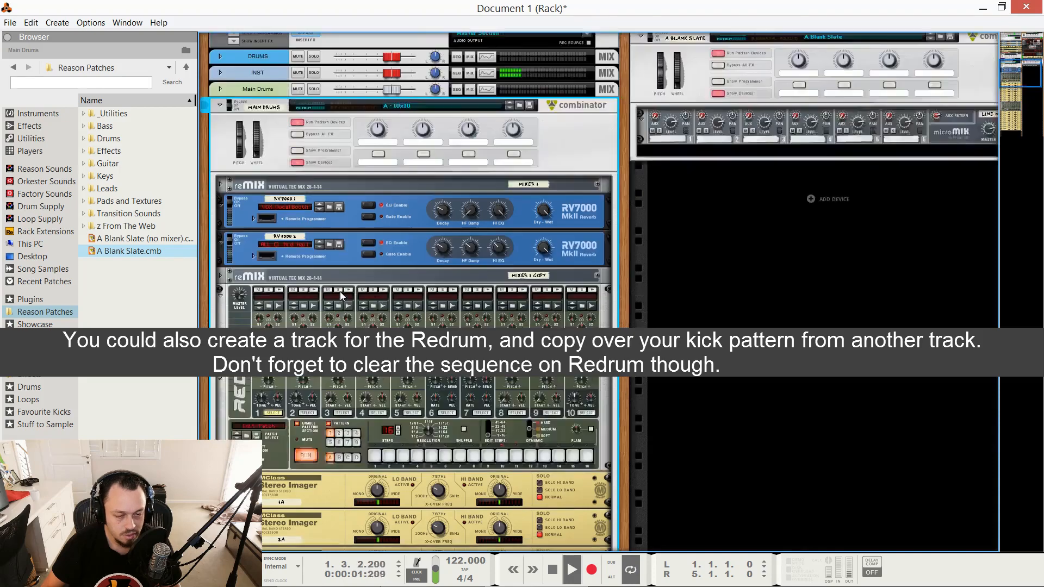
scroll(340, 291, up, 2)
Step: Stop playback and look through the Main Drums Combinator's reverbs, Redrum A and stereo imagers
key(space)
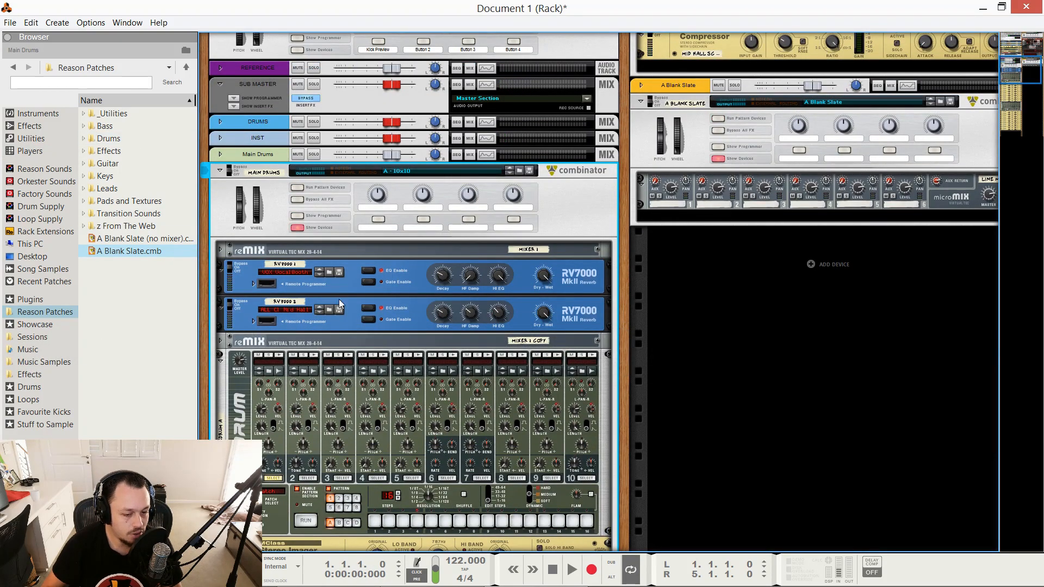
click(219, 172)
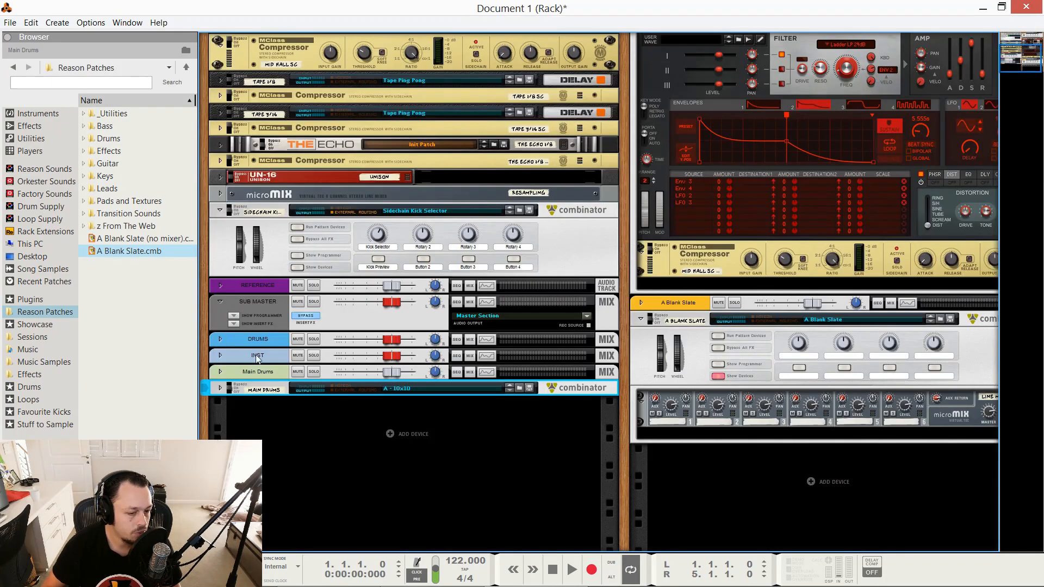
click(220, 388)
scroll(270, 213, down, 10)
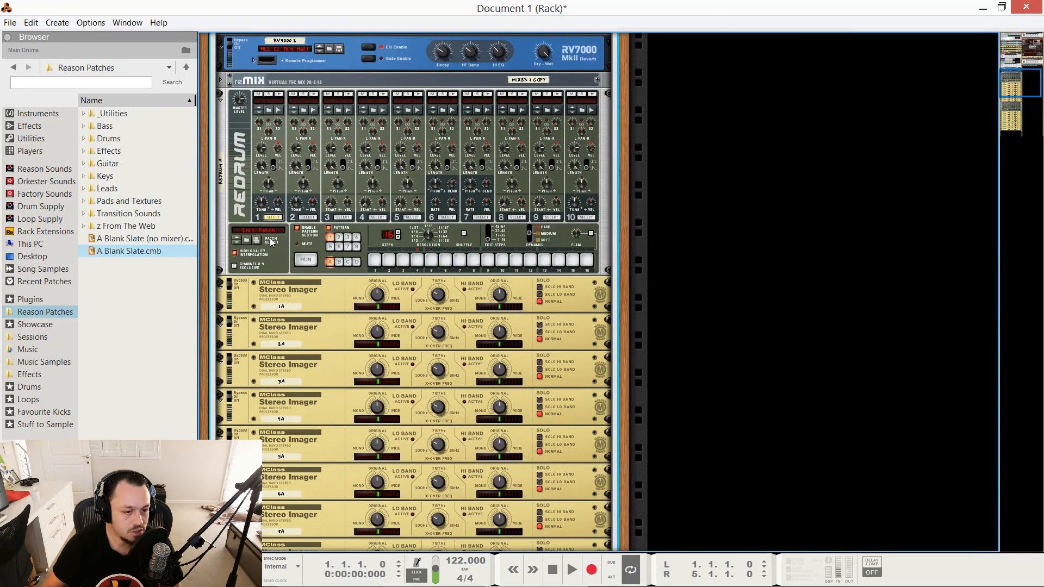
scroll(271, 243, up, 10)
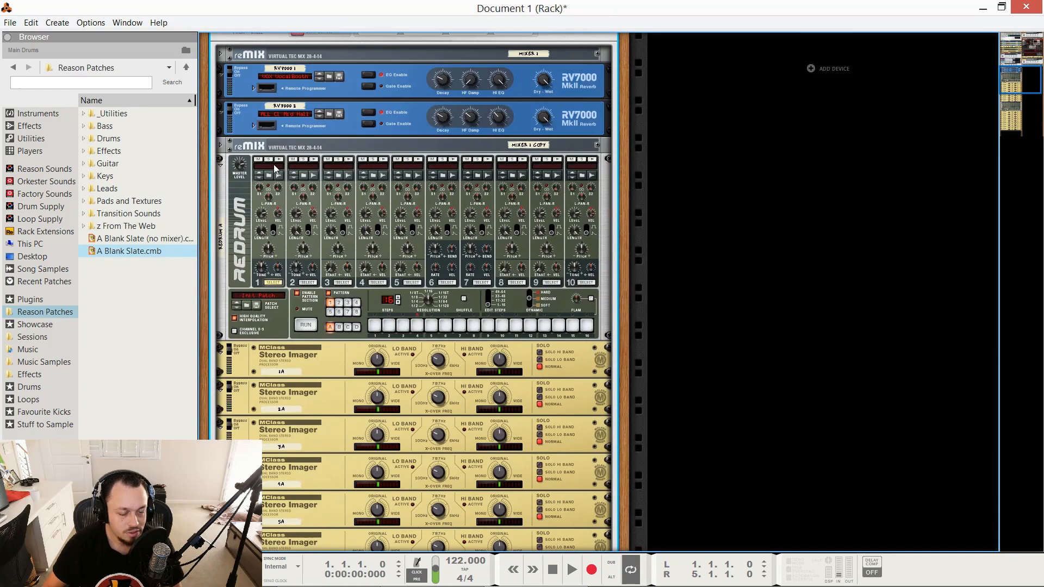
scroll(275, 170, down, 8)
scroll(273, 251, up, 7)
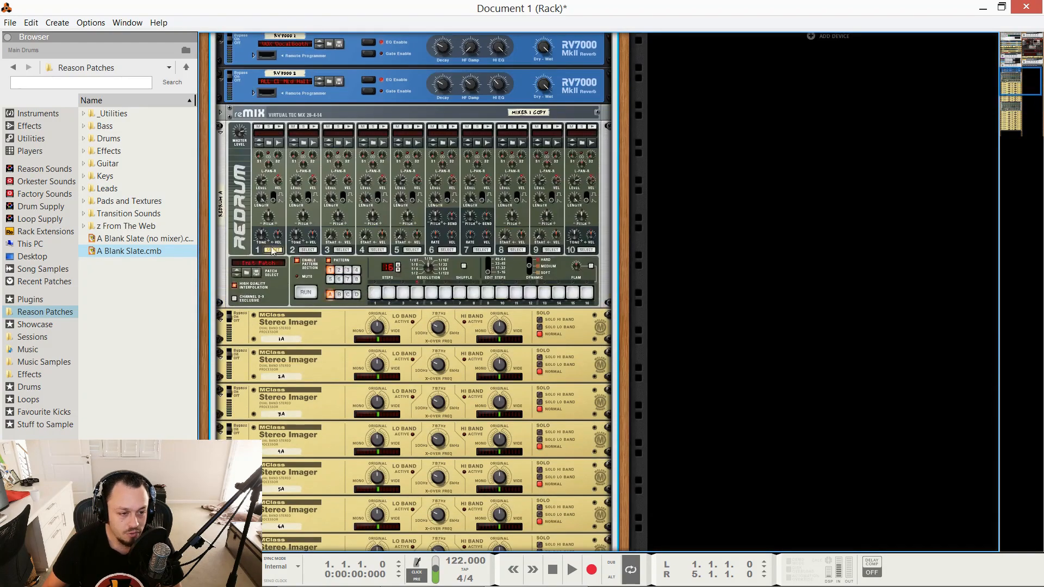
Step: Expand the 1. Bass Drums folder of the Reason Drum Supply in the browser
click(34, 388)
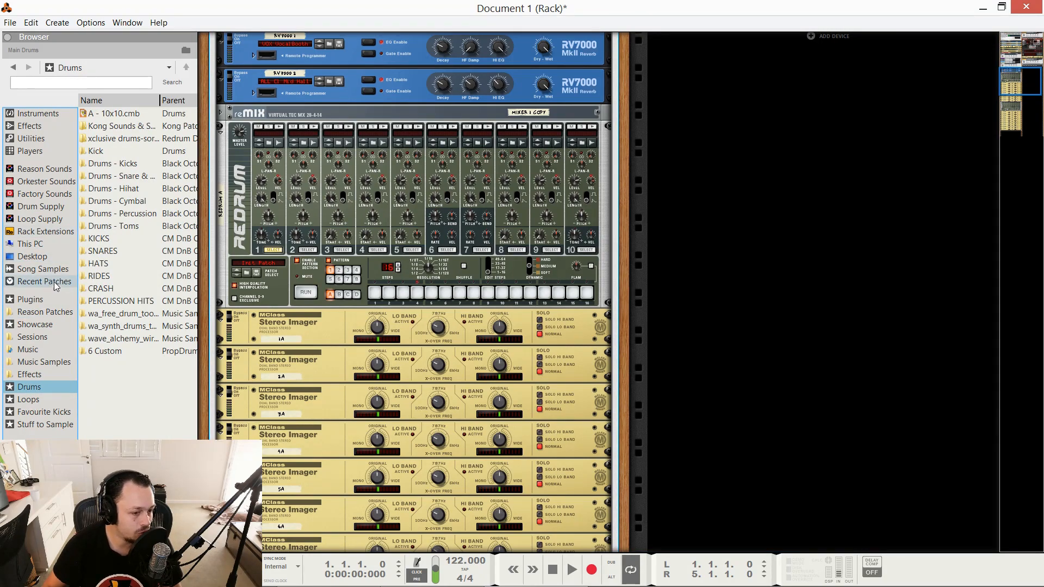
click(41, 207)
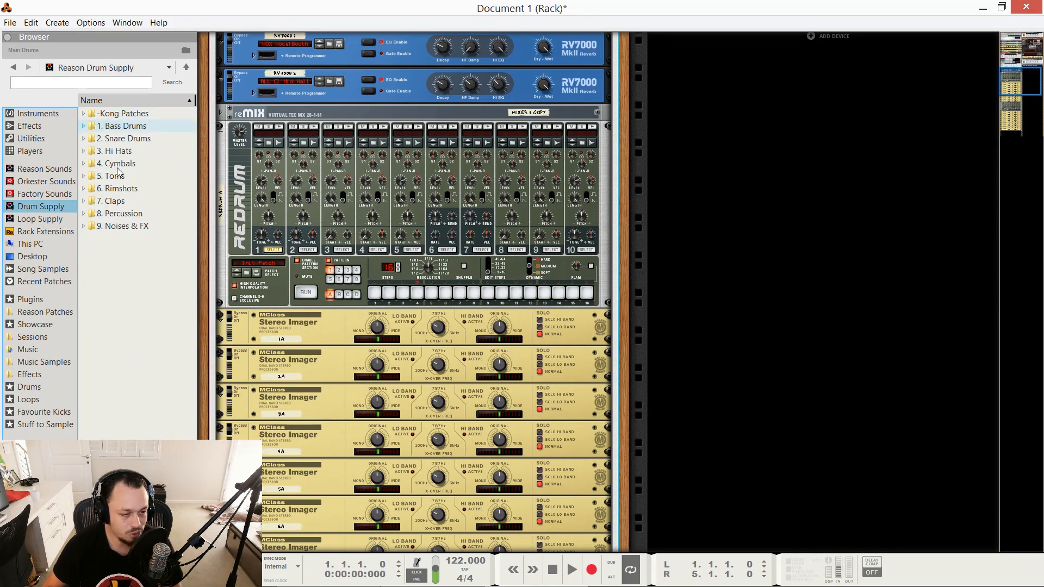
click(85, 127)
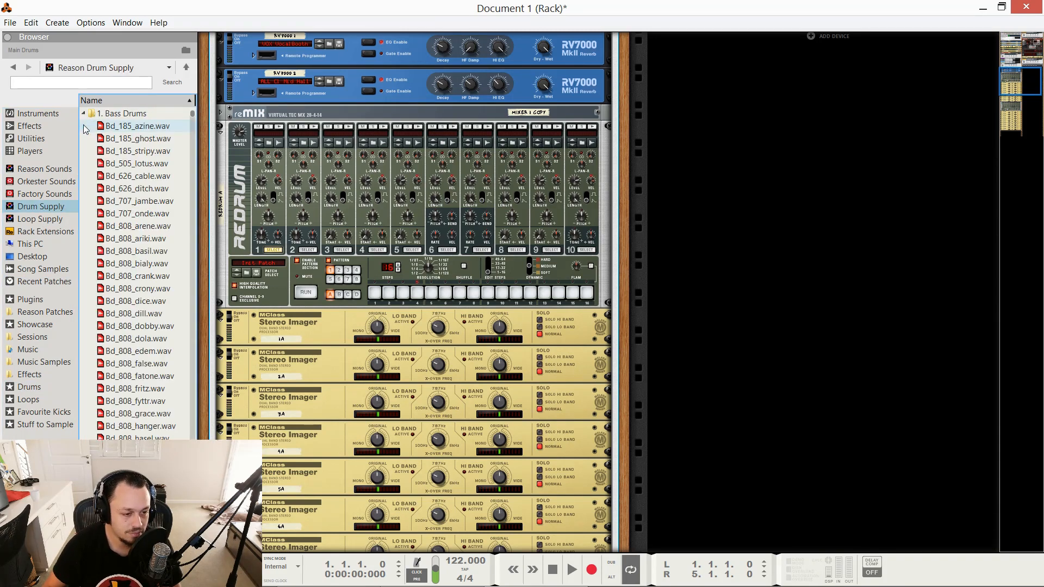
Step: Browse the kick samples and load Bd_kck_fresh.wav into channel 1 of Redrum A
click(134, 240)
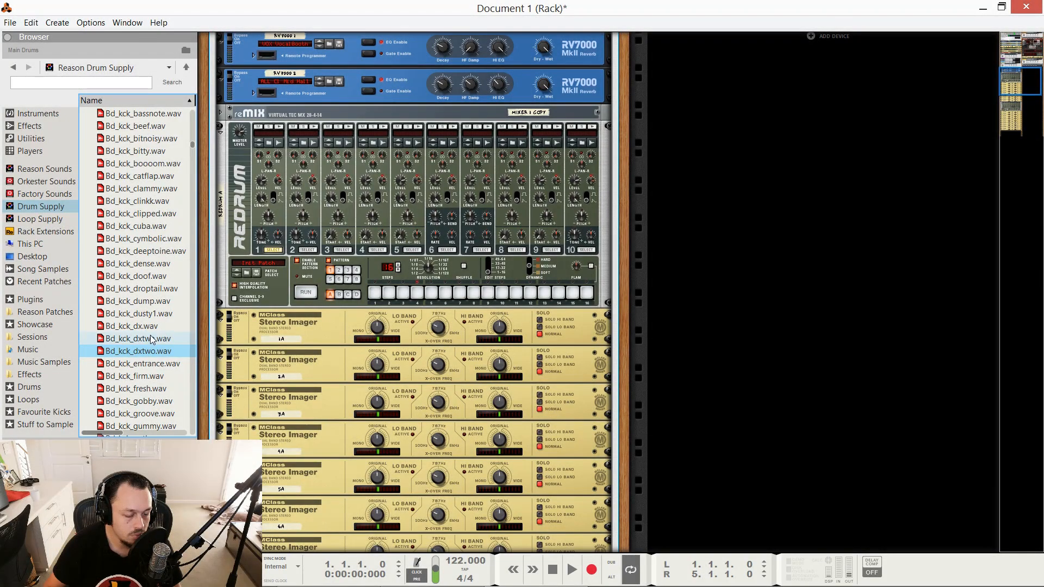
key(Up)
click(156, 388)
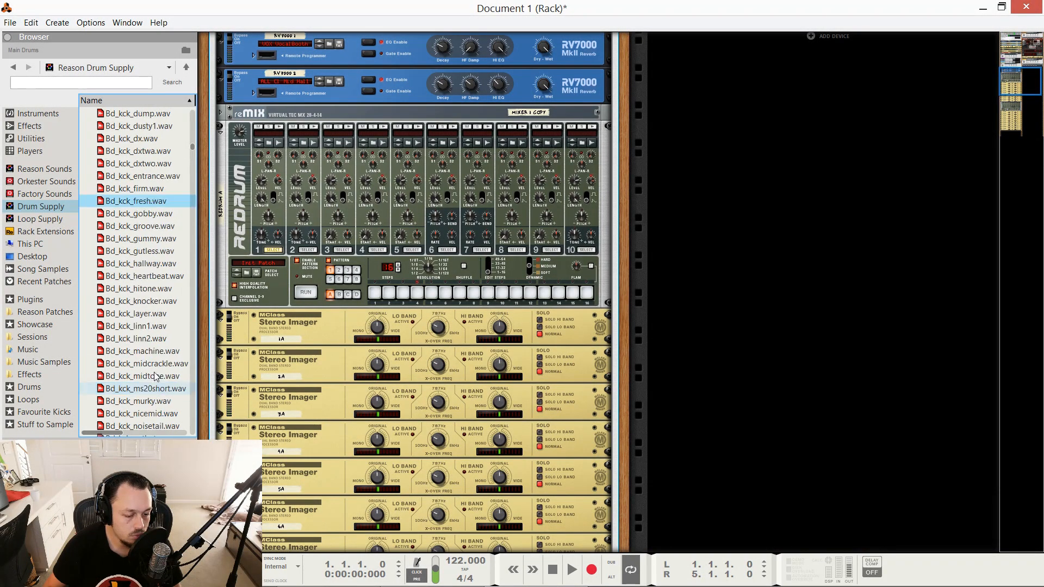
scroll(152, 381, down, 3)
drag(143, 280, 269, 187)
drag(280, 128, 280, 129)
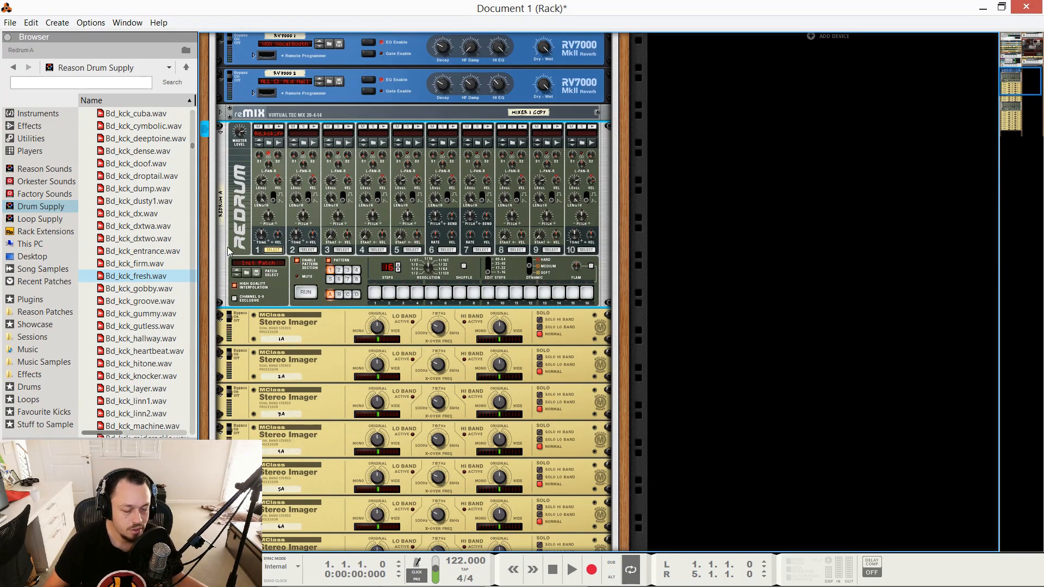
Step: Look over the row of stereo imagers between Redrum A and the second Redrum in Main Drums
scroll(319, 202, down, 5)
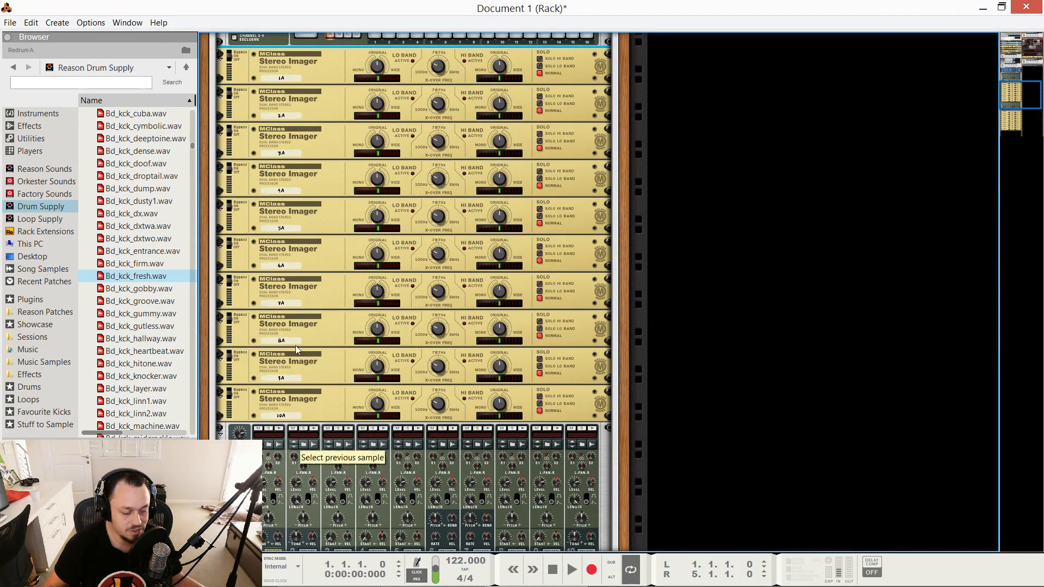
scroll(295, 315, up, 3)
scroll(295, 316, down, 3)
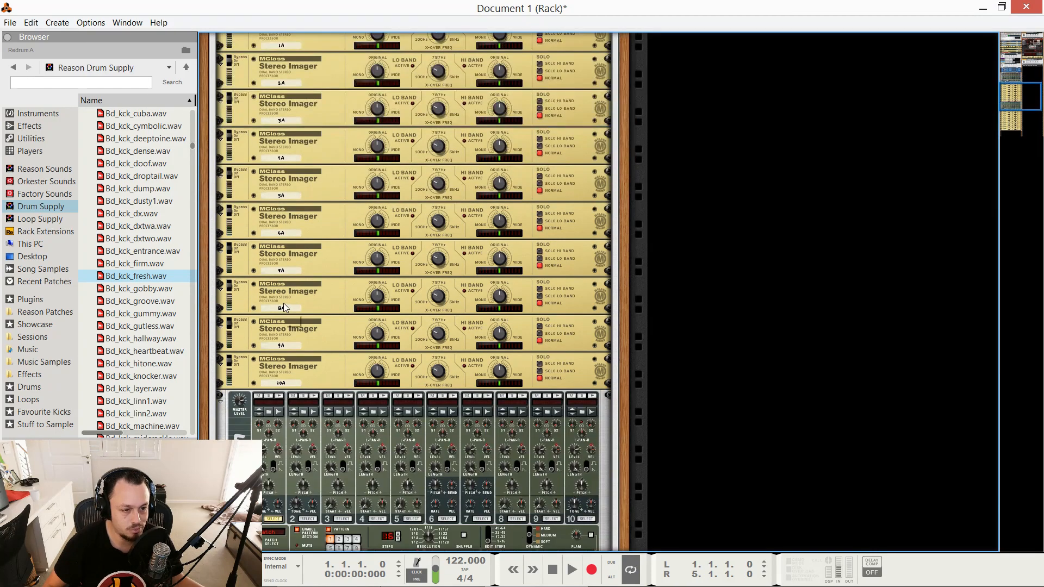
scroll(294, 316, up, 3)
scroll(251, 185, up, 3)
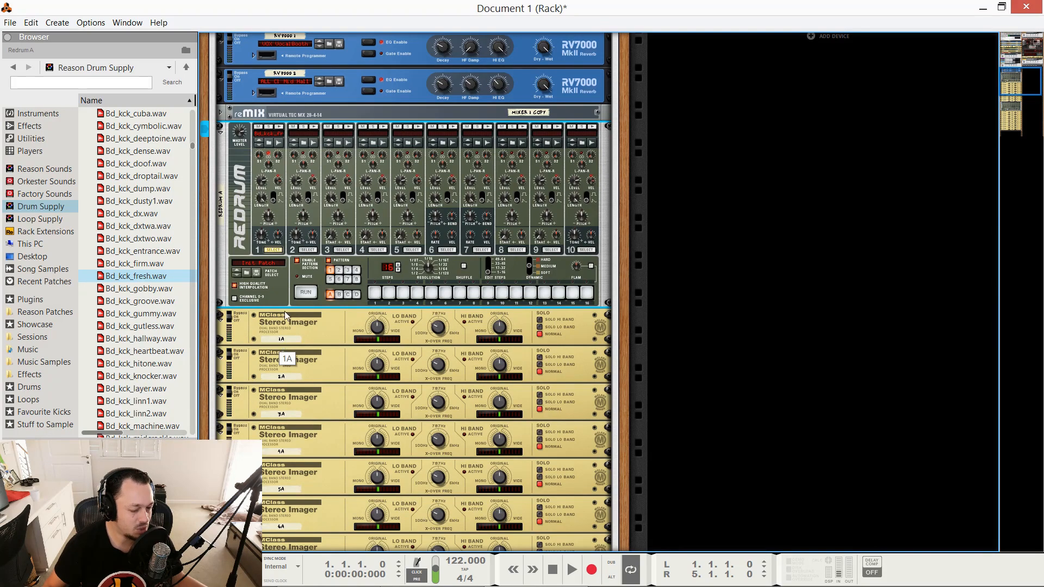
Step: Look through both Redrums and the A and B sets of stereo imagers in Main Drums
scroll(265, 183, down, 5)
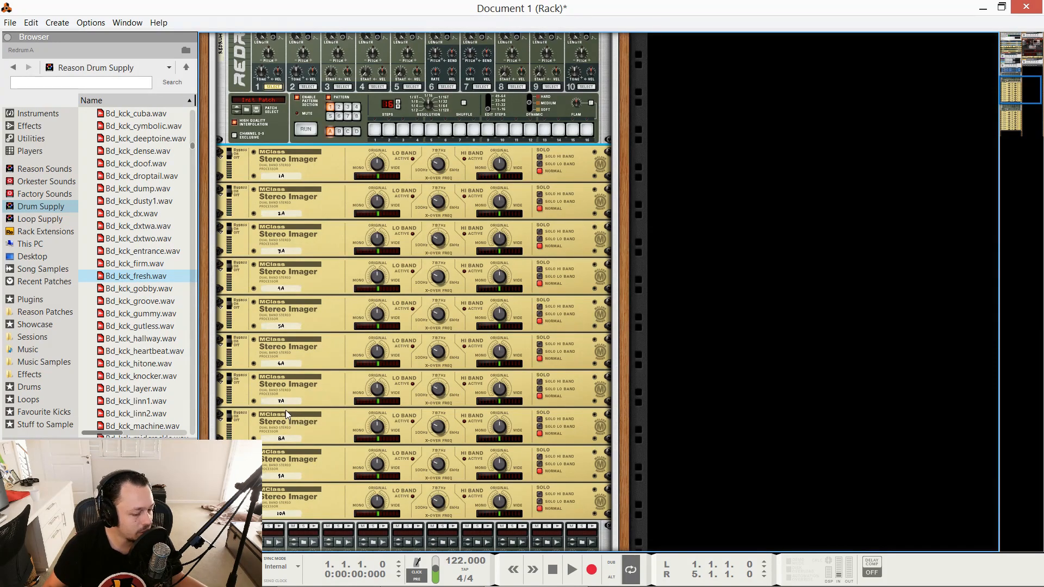
scroll(285, 410, up, 7)
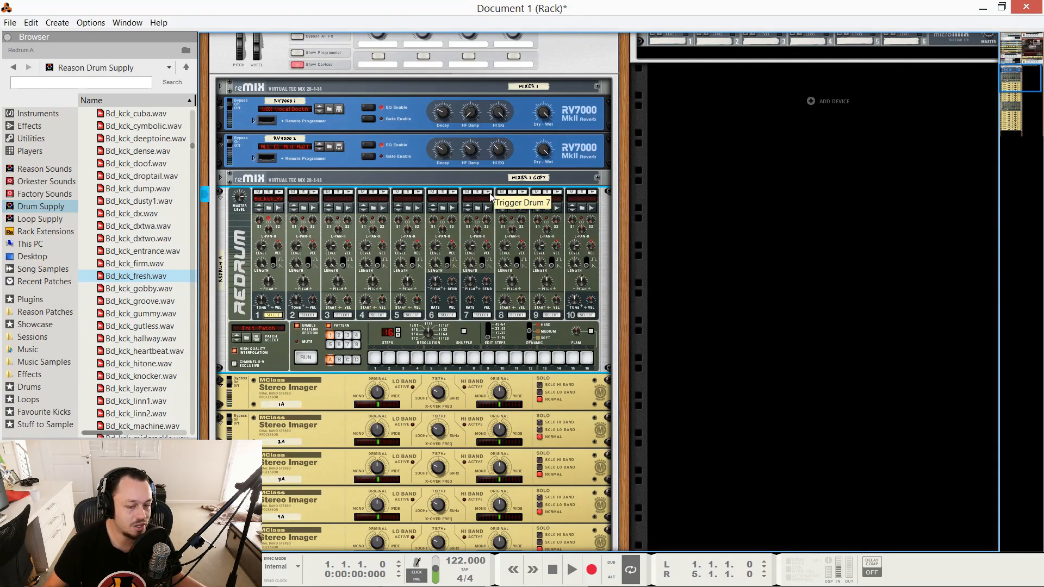
scroll(489, 207, down, 20)
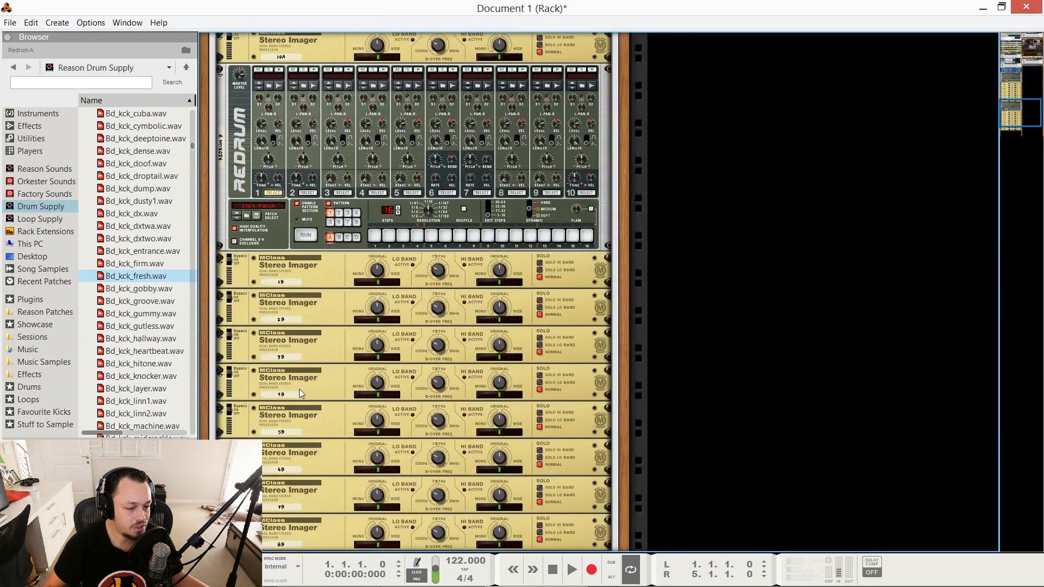
scroll(299, 393, down, 3)
scroll(373, 187, up, 4)
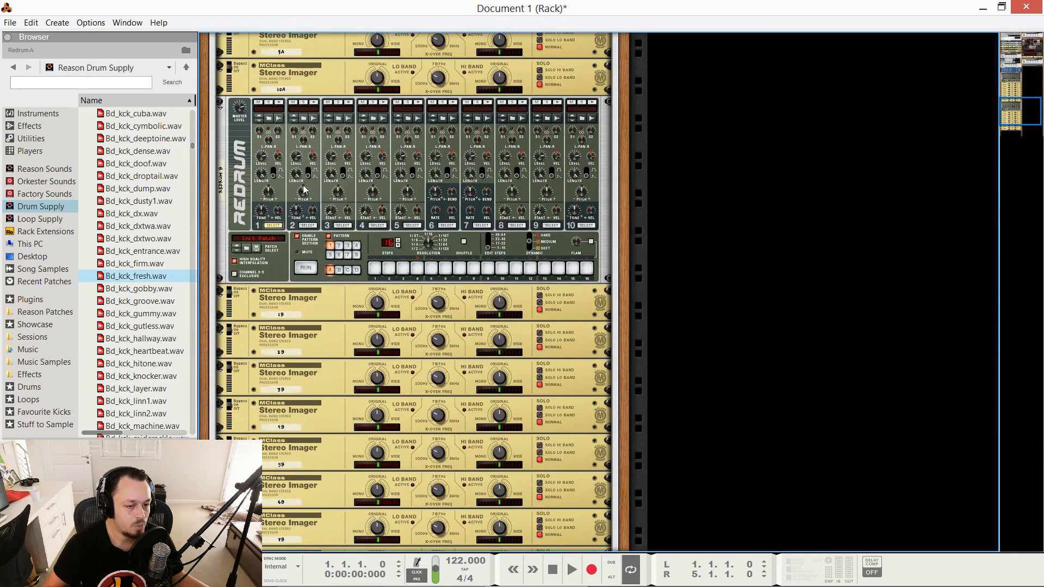
scroll(296, 223, up, 11)
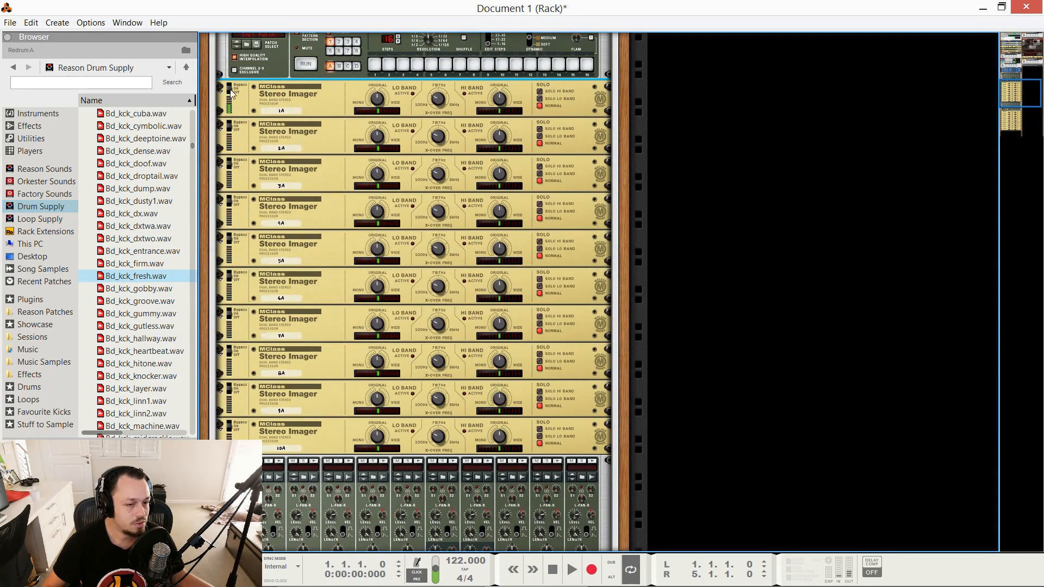
Step: Try the Solo Lo Band and Solo Hi Band modes on stereo imager 1A, then return it to Normal
click(244, 111)
scroll(243, 120, up, 3)
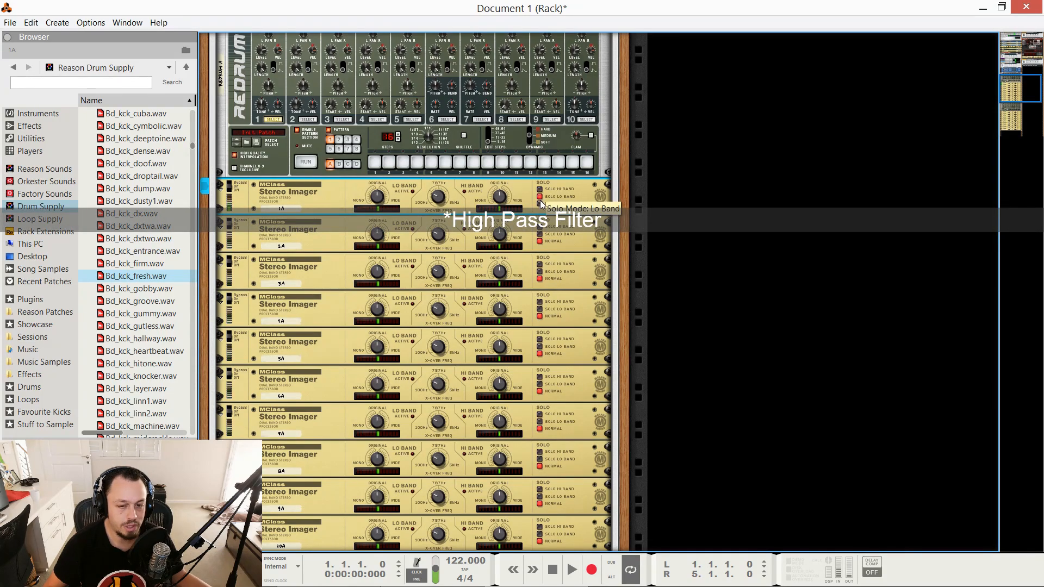
scroll(291, 271, down, 10)
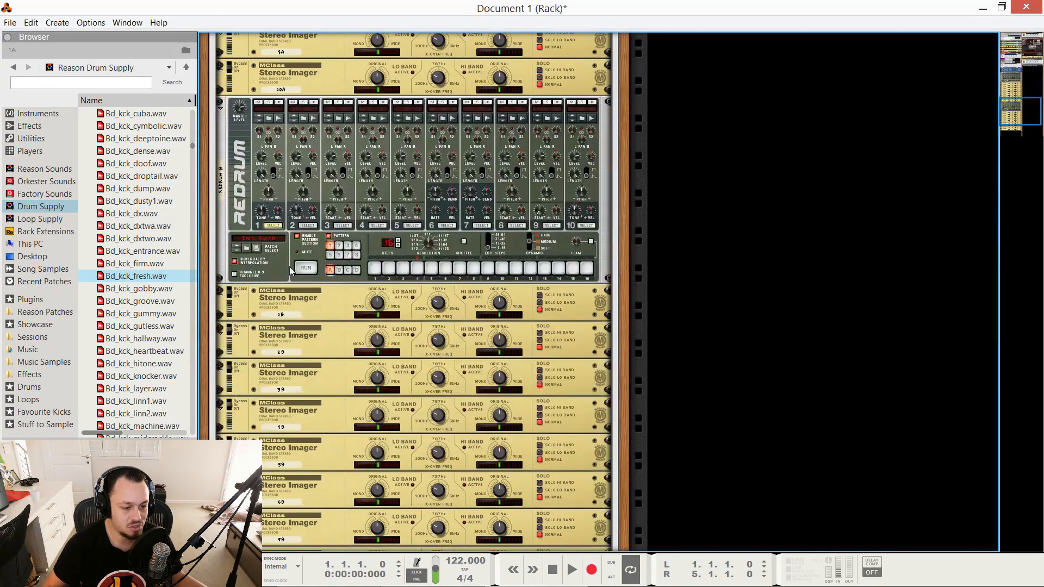
scroll(274, 124, up, 8)
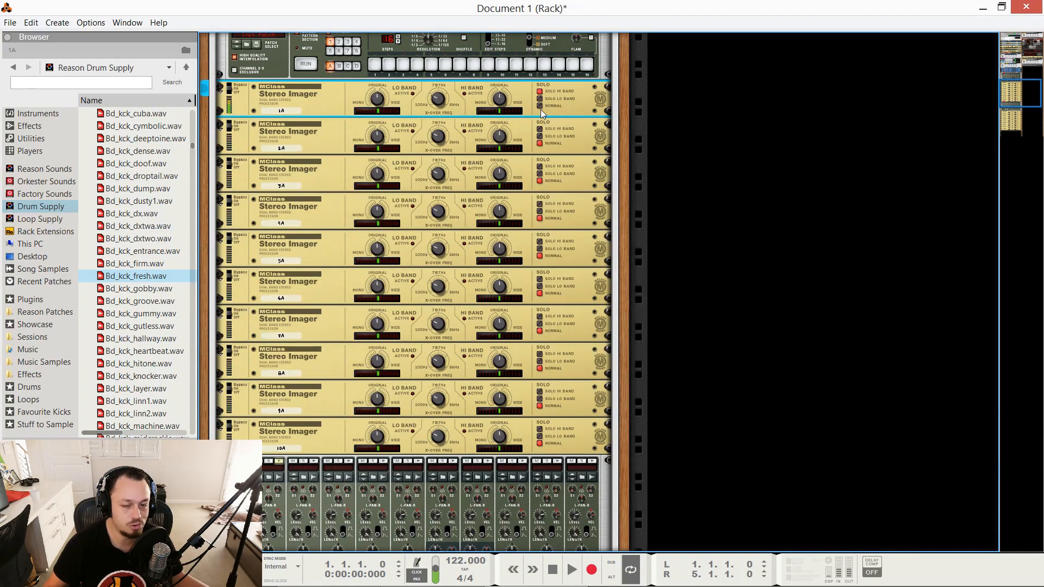
Step: Inspect the rear cabling of Redrum A and unfold Mixer 1 to check its channel connections, then return to the rack front
scroll(276, 112, up, 6)
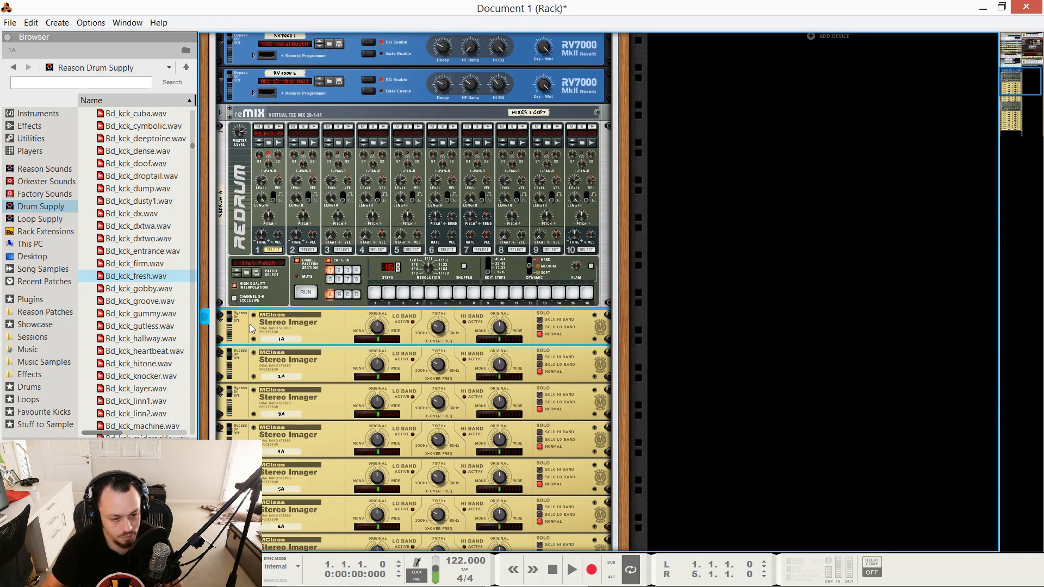
key(Tab)
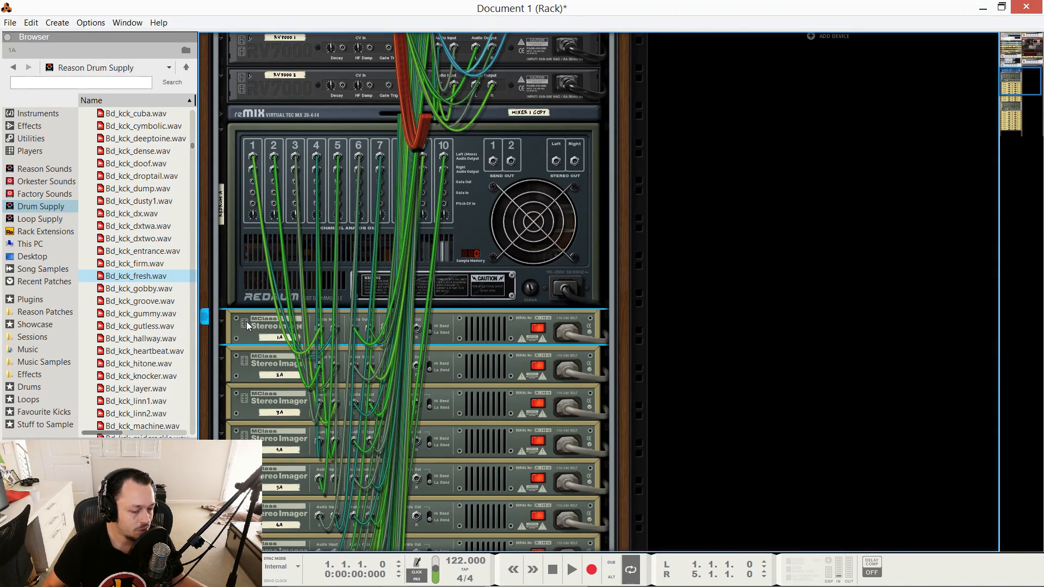
scroll(243, 329, up, 5)
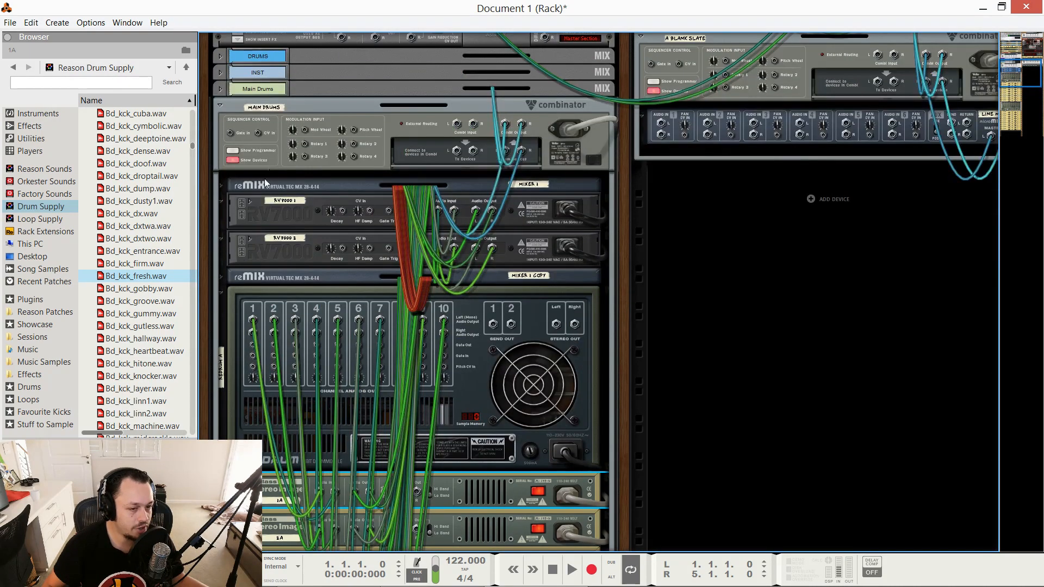
click(219, 185)
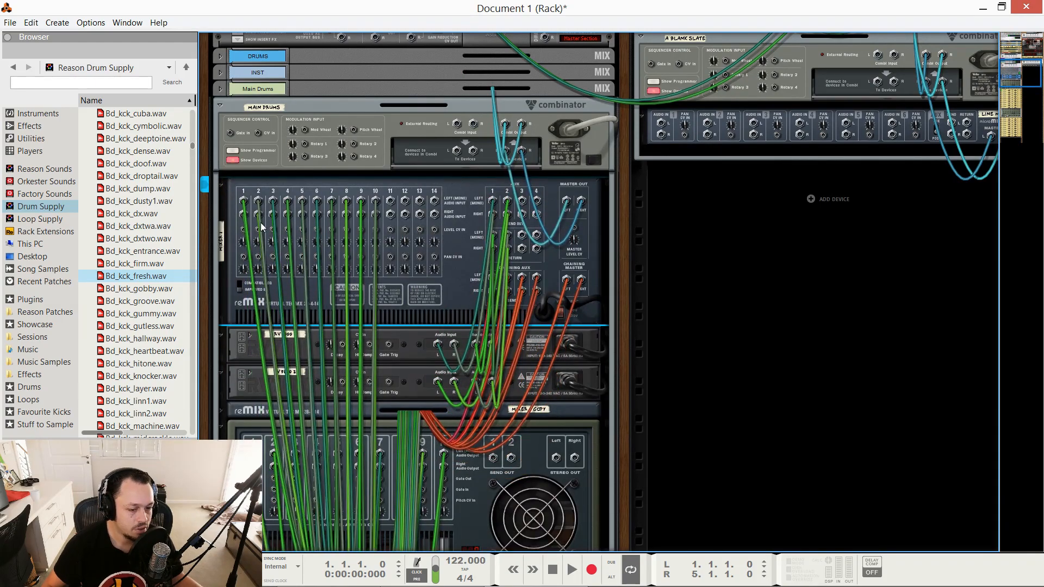
key(Tab)
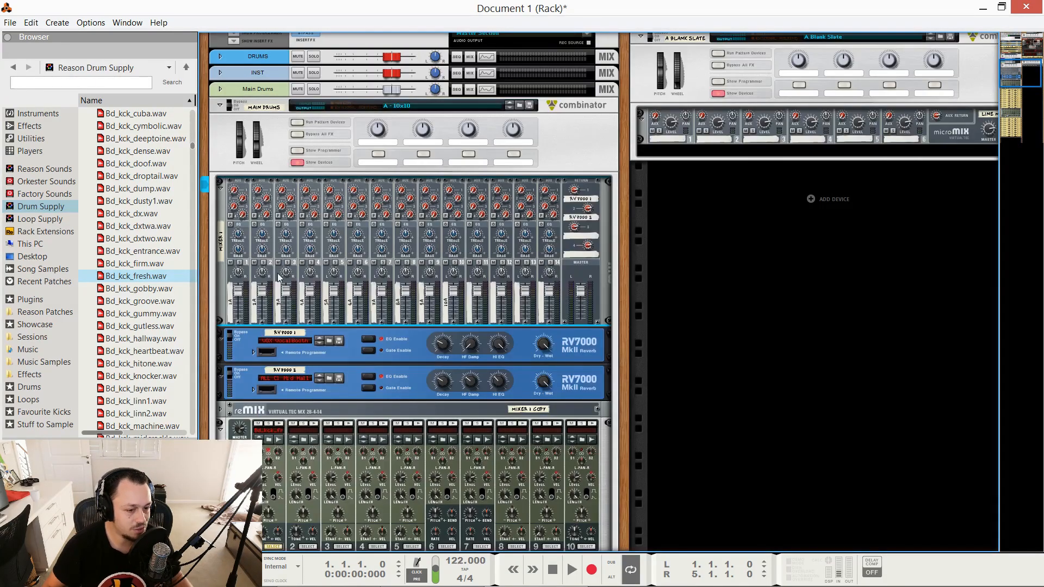
Step: Unfold Mixer 1 Copy beneath the two RV7000 reverbs and compare it with Mixer 1
scroll(256, 272, down, 5)
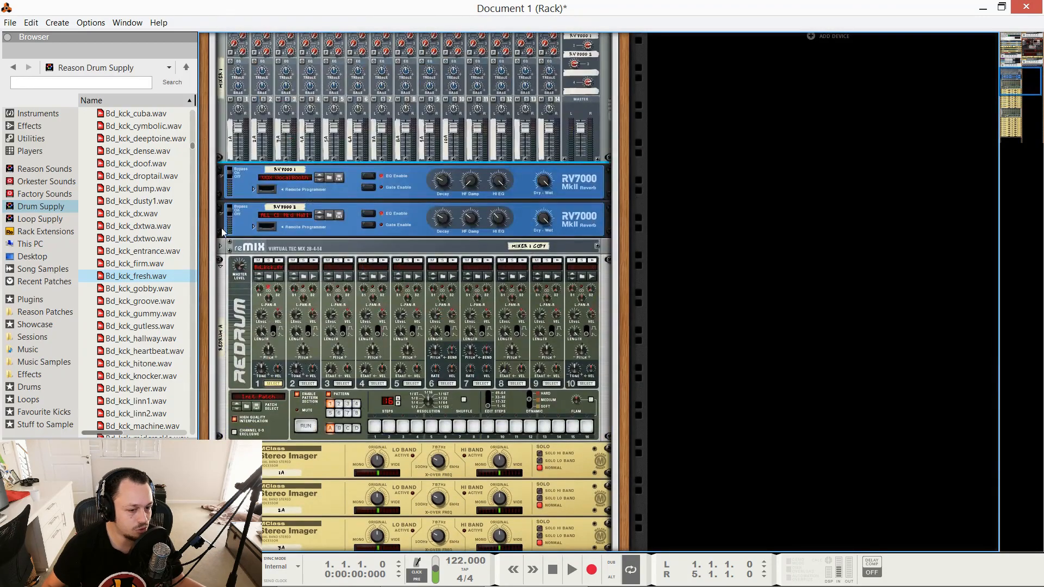
click(220, 249)
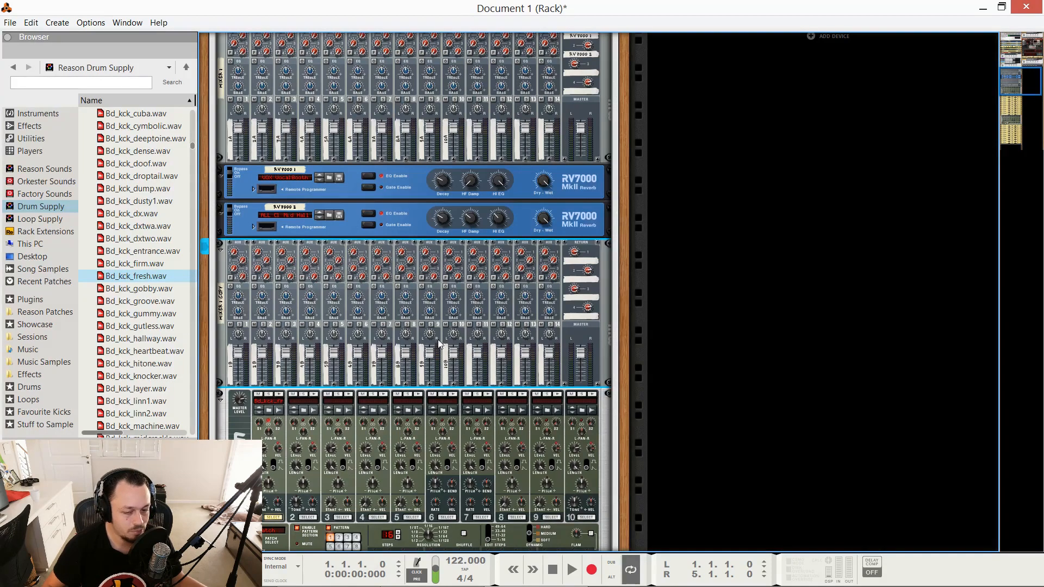
scroll(438, 337, up, 5)
drag(239, 176, 241, 188)
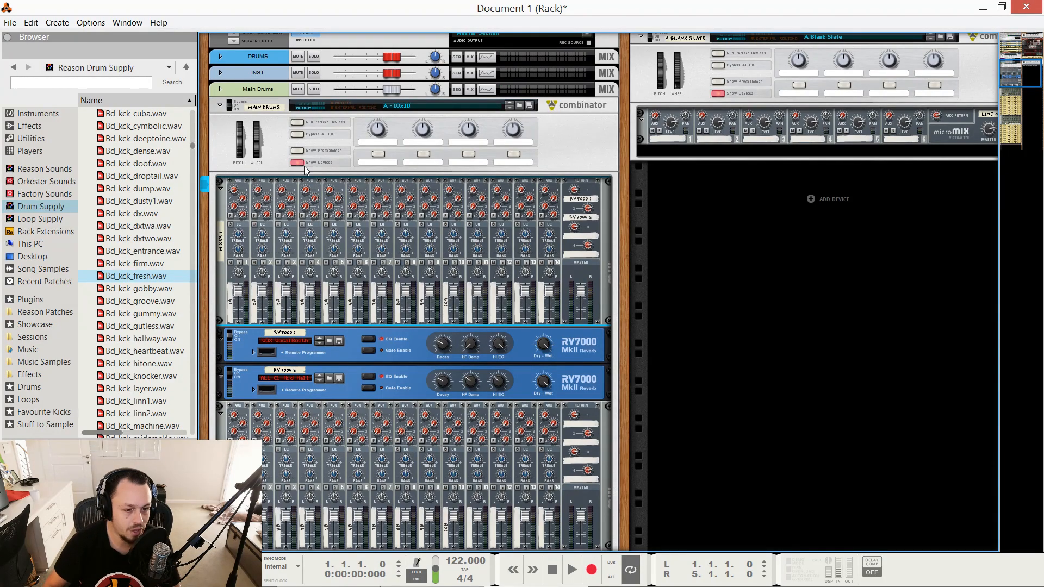
Step: Audition several kick samples in the Drum Supply and load Bd_kck_linn1.wav into channel 1 of the second Redrum
scroll(266, 163, down, 15)
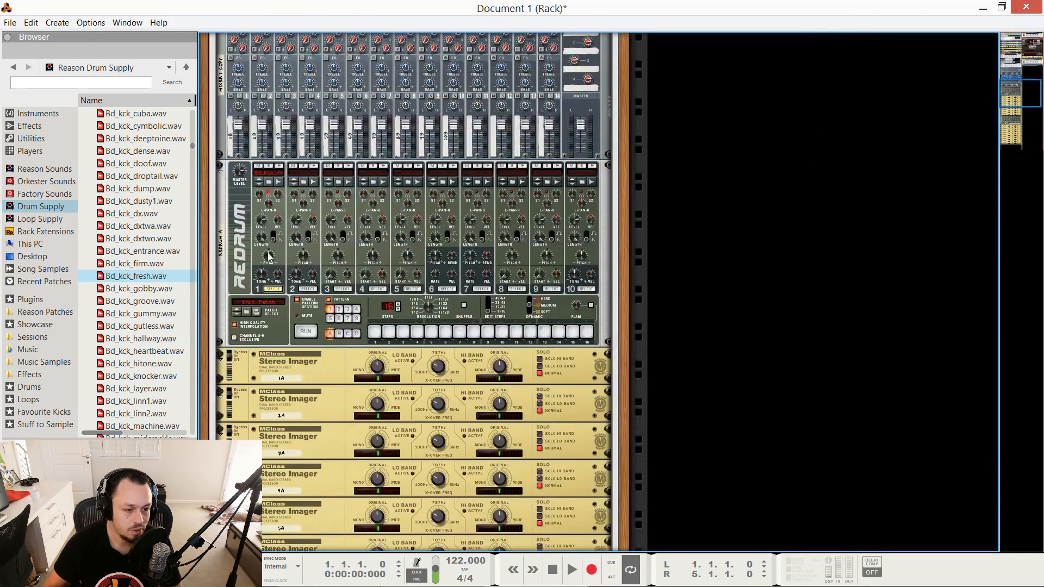
scroll(259, 254, down, 3)
click(162, 301)
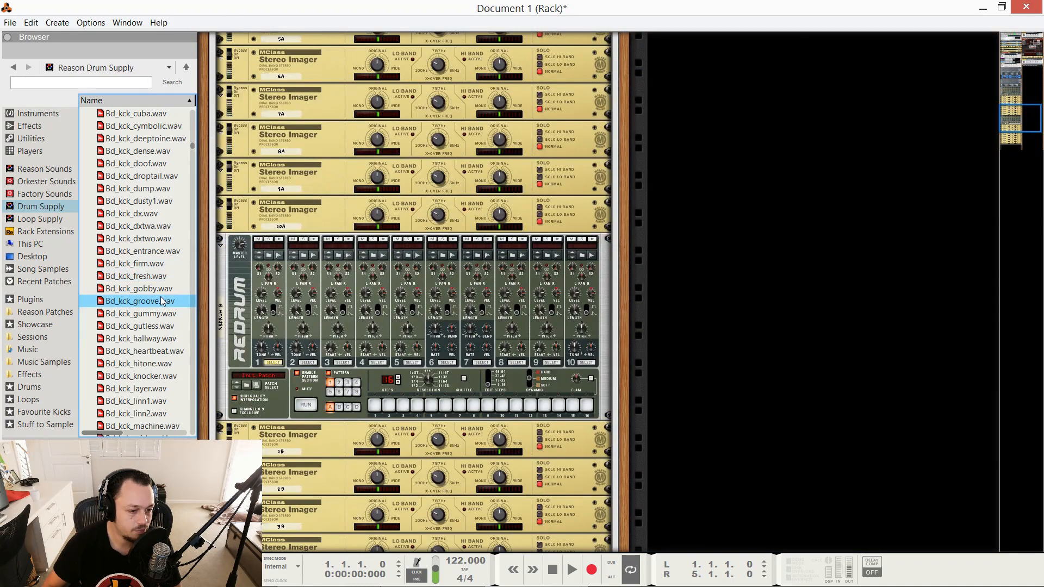
click(153, 329)
scroll(152, 331, down, 1)
click(153, 327)
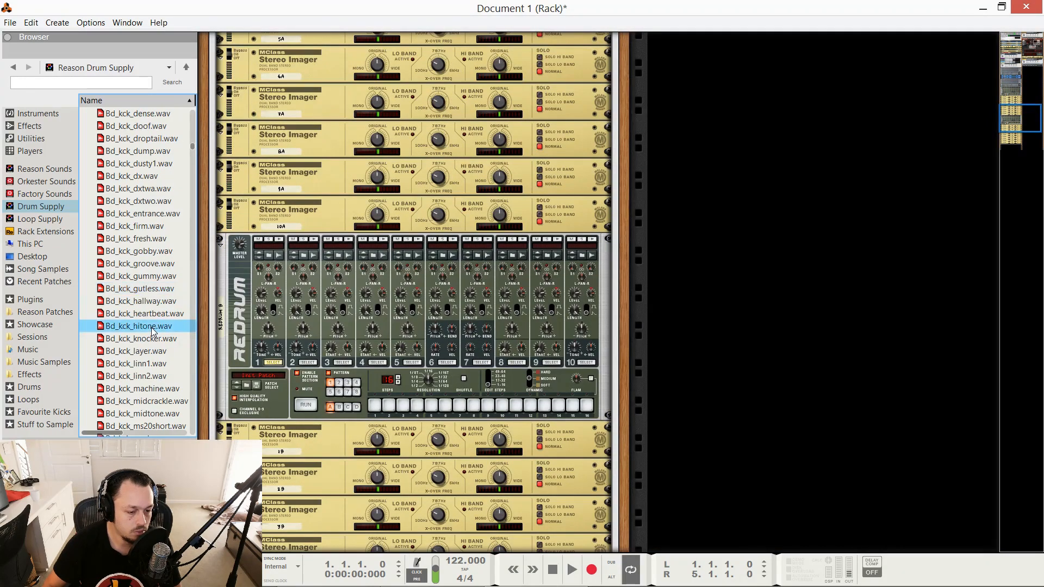
click(155, 351)
click(157, 364)
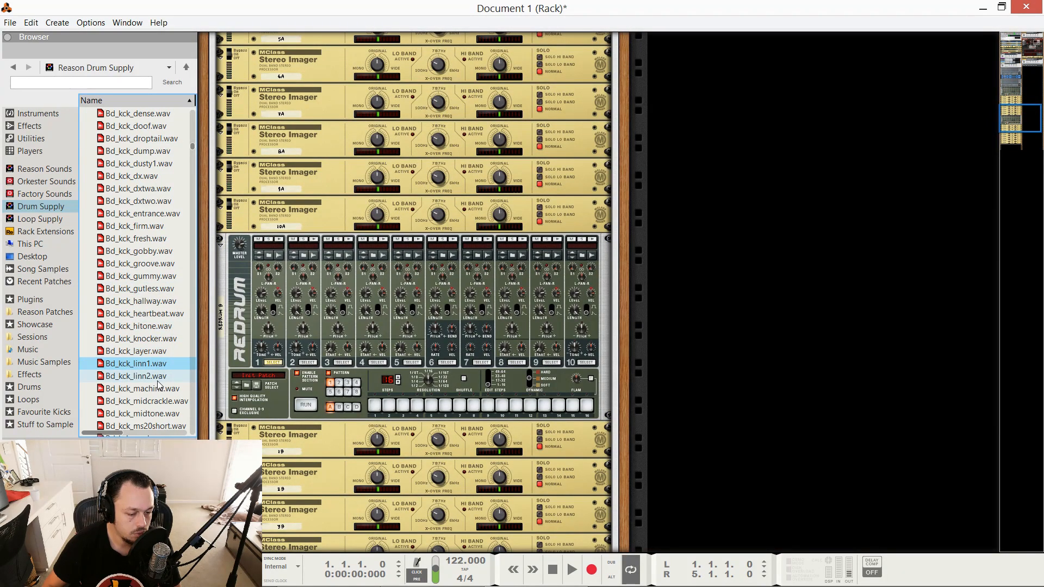
click(158, 379)
drag(155, 367, 275, 268)
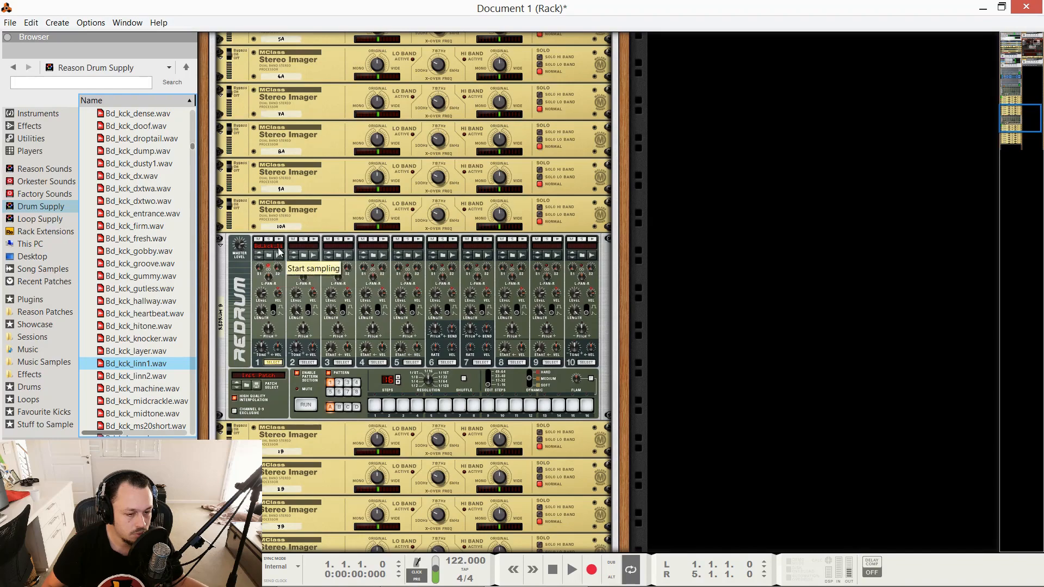
Step: Set stereo imager 1B to Solo Hi Band and stereo imager 1A to Solo Lo Band
scroll(266, 289, down, 3)
scroll(267, 288, down, 3)
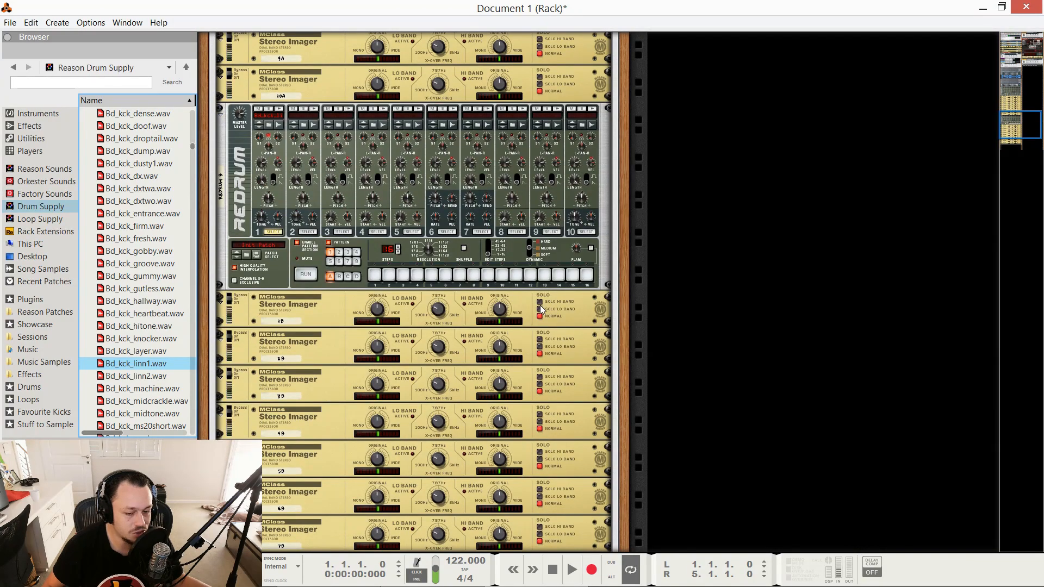
click(540, 303)
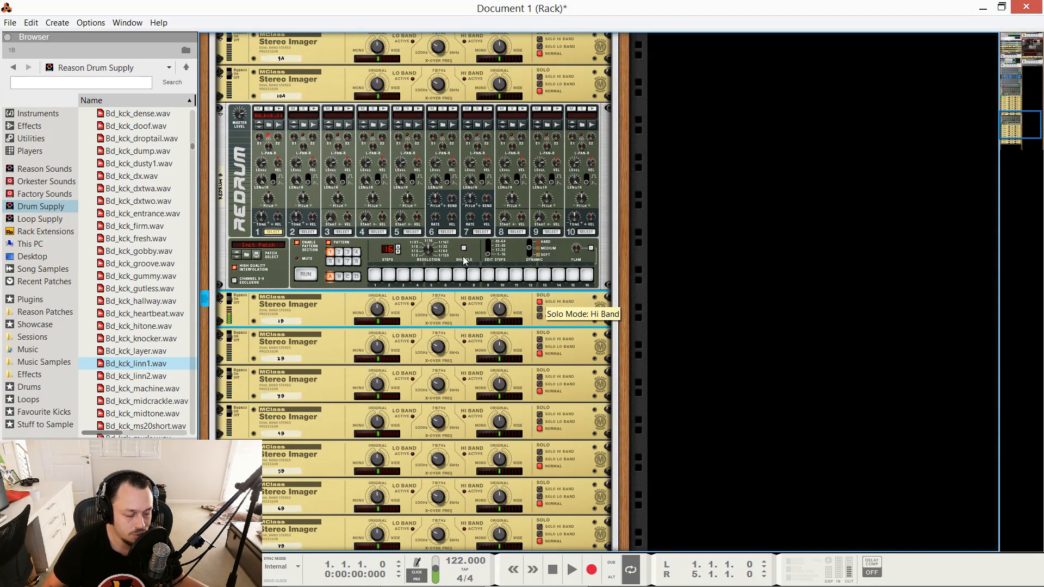
scroll(613, 148, up, 15)
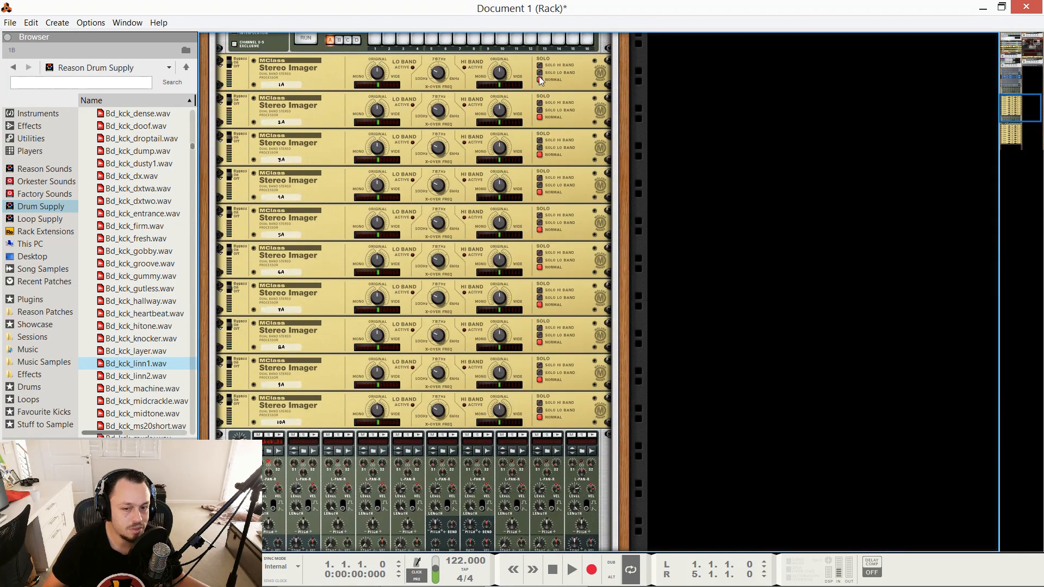
click(540, 73)
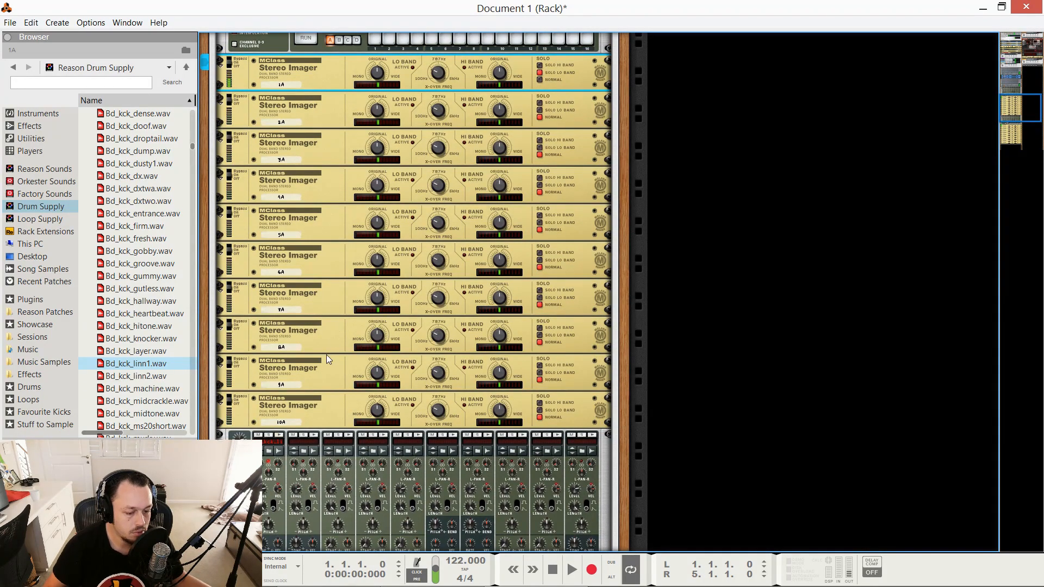
Step: Check the two layered kick channels on the mixers and adjust channel 1's first aux send on Mixer 1 Copy
scroll(323, 288, up, 7)
scroll(326, 282, down, 10)
scroll(308, 289, up, 12)
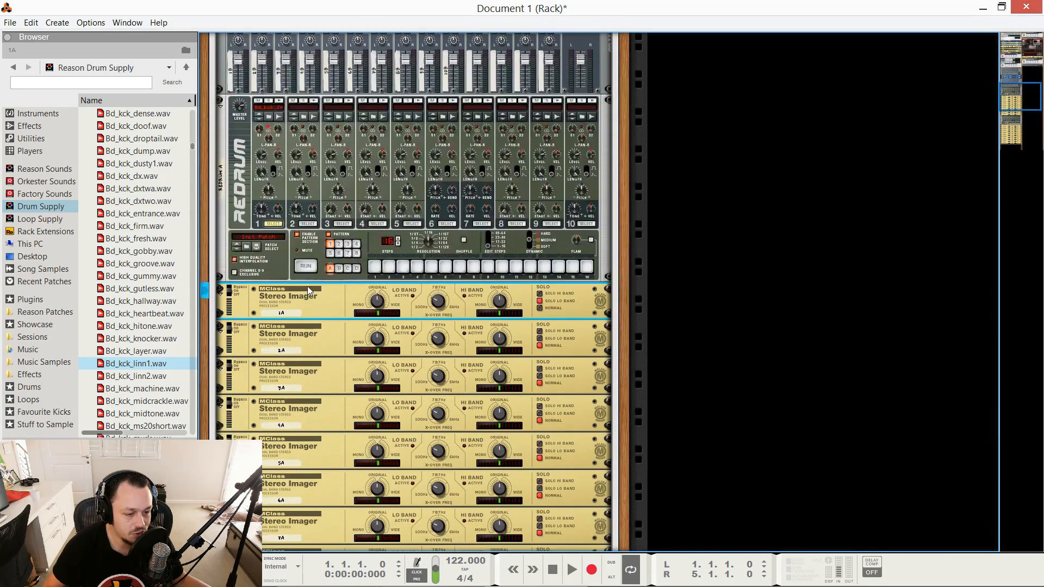
scroll(308, 286, up, 9)
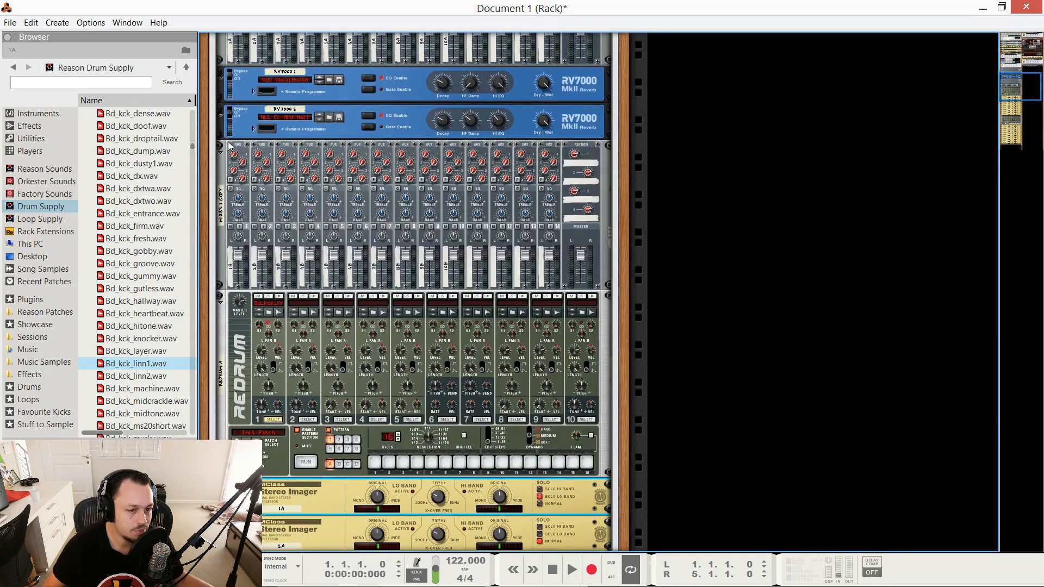
scroll(230, 146, up, 7)
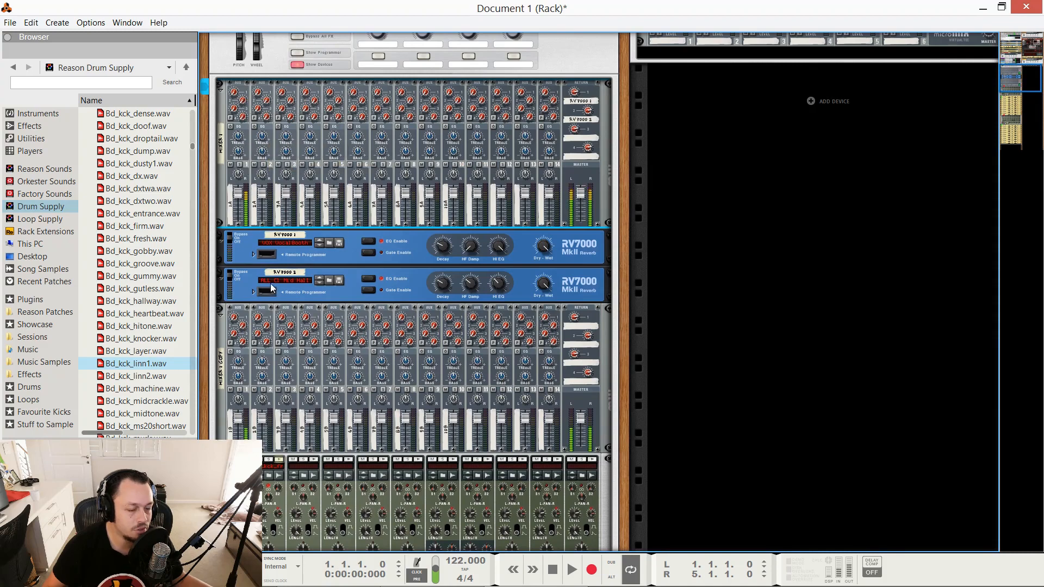
click(233, 308)
drag(233, 304, 233, 311)
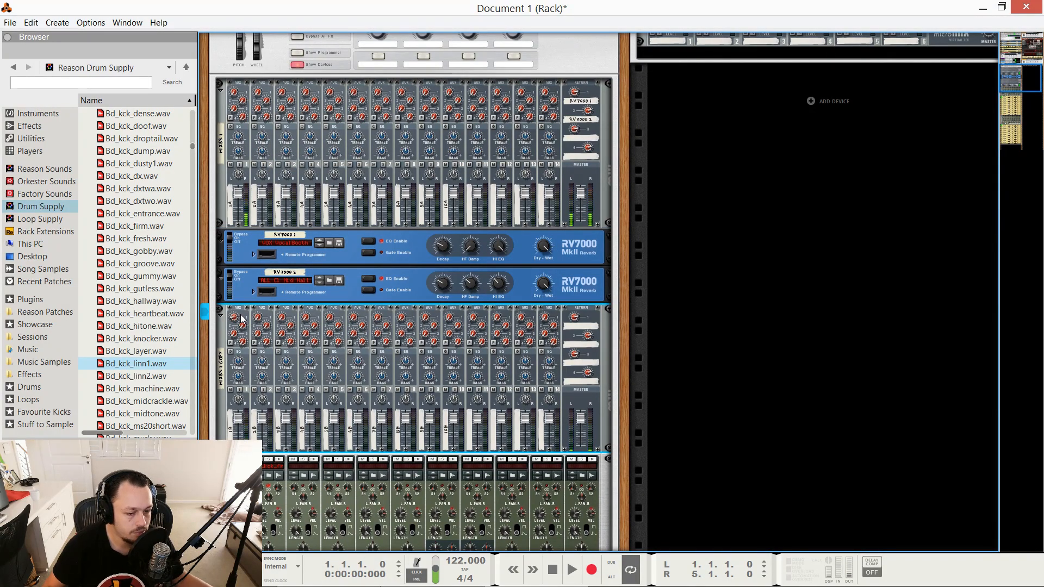
Step: Examine how Mixer 1 Copy chains into Mixer 1 at the rear of the rack, reducing the cable clutter
key(Tab)
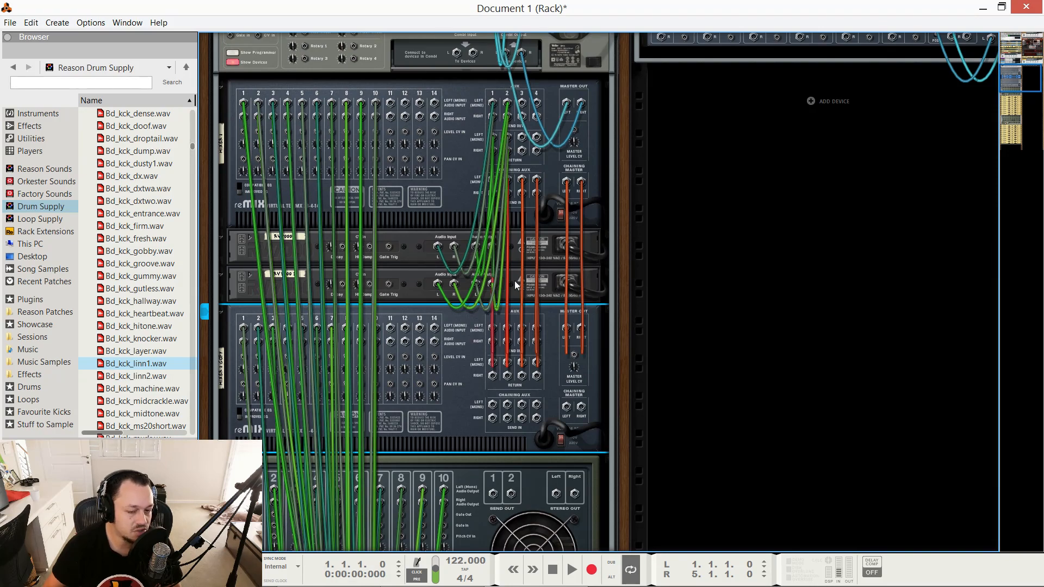
click(528, 166)
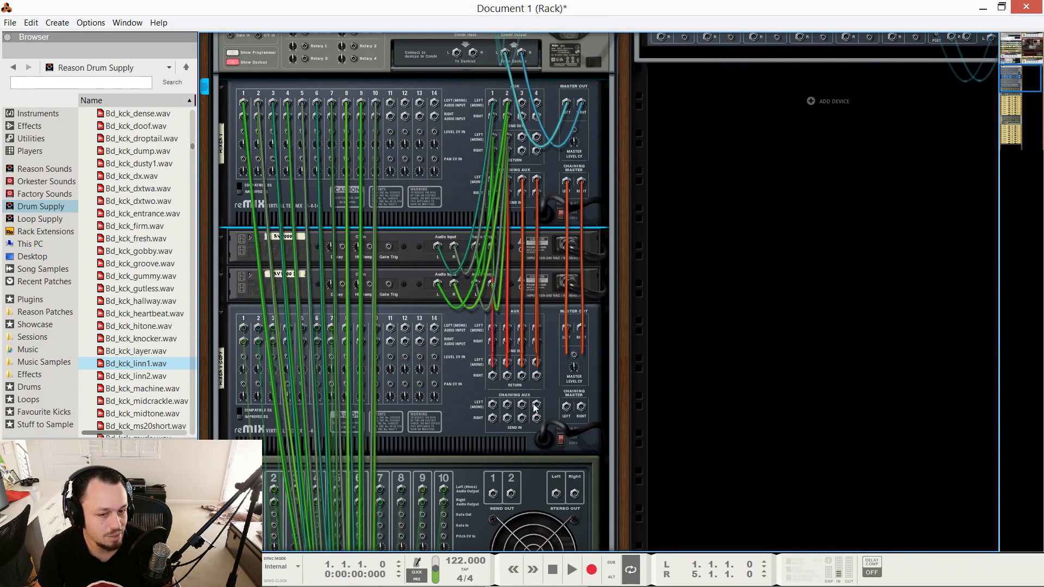
key(k)
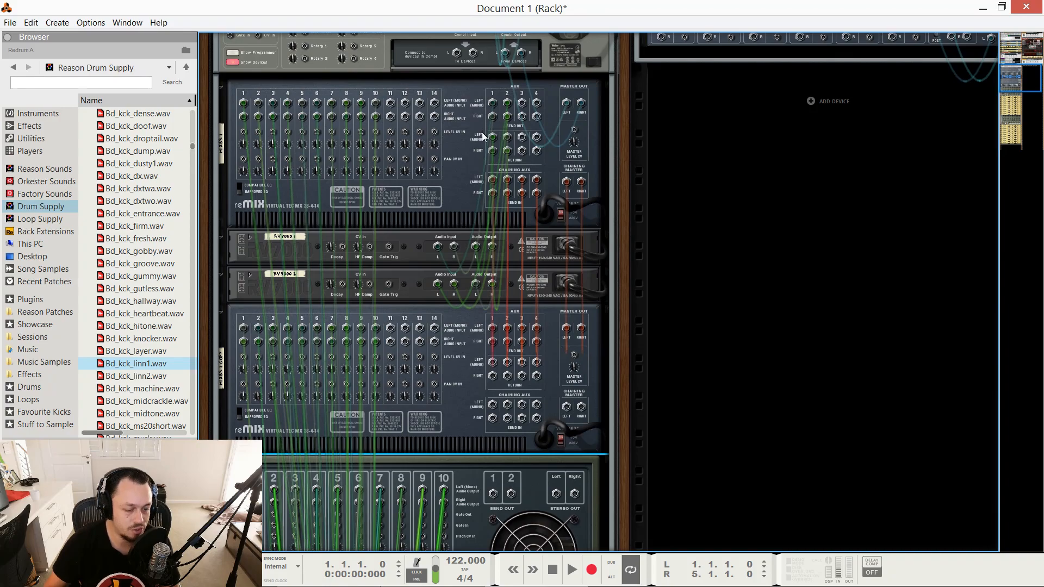
key(Tab)
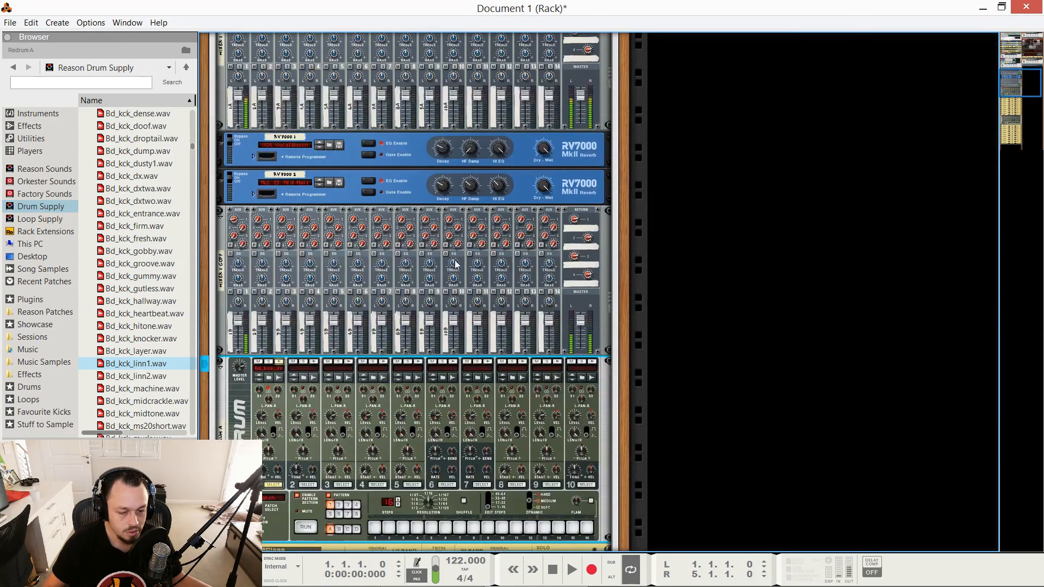
Step: Browse the snare samples in the Drum Supply and load Sd_dh_duster.wav into channel 2 of Redrum A
scroll(311, 317, up, 9)
scroll(310, 313, down, 9)
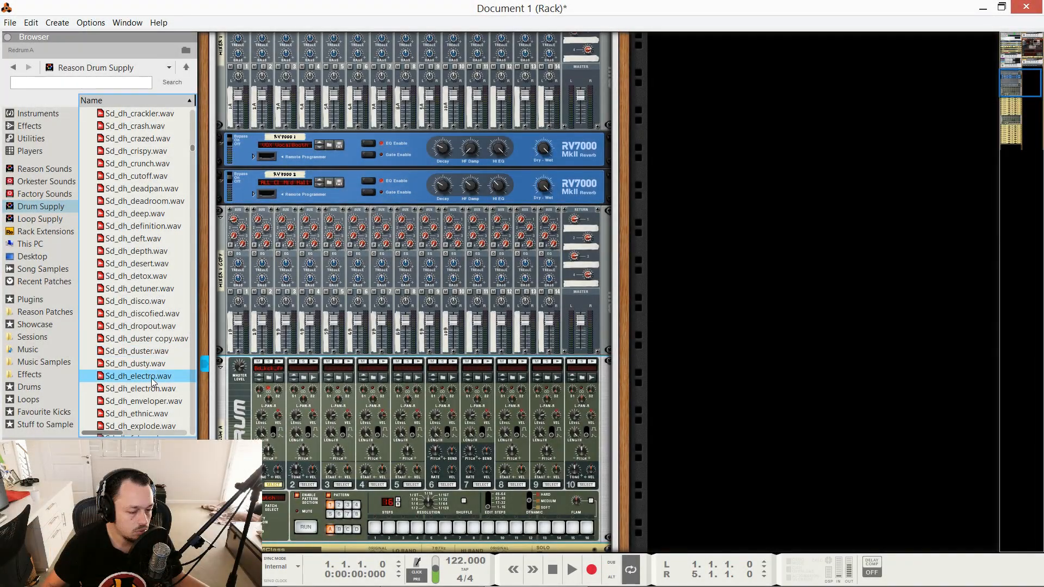
drag(139, 351, 297, 374)
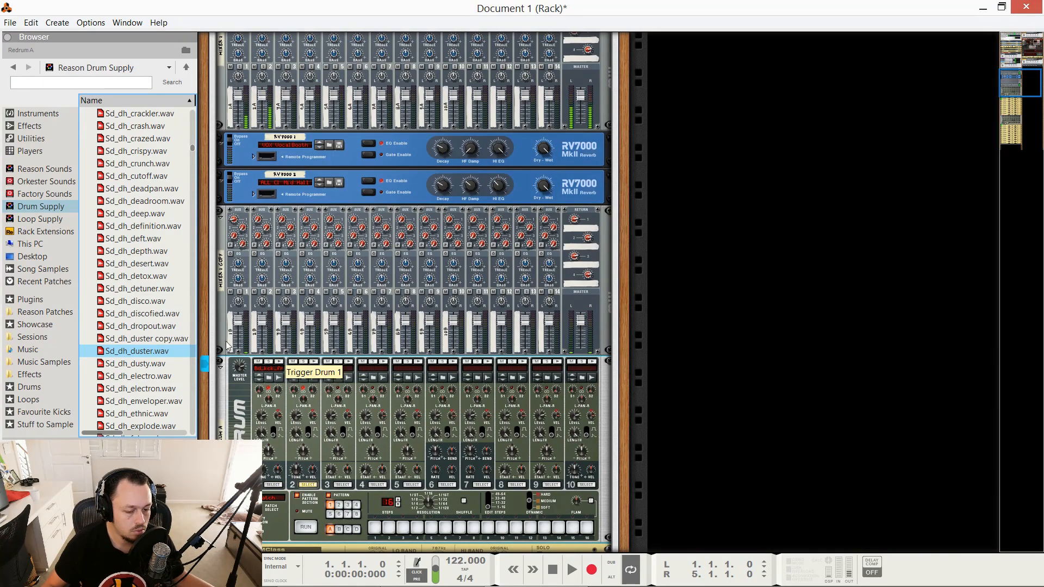
Step: Audition further snare samples in the Drum Supply and load Sd_dh_ghetto.wav into channel 2 of Redrum A
click(142, 389)
click(143, 403)
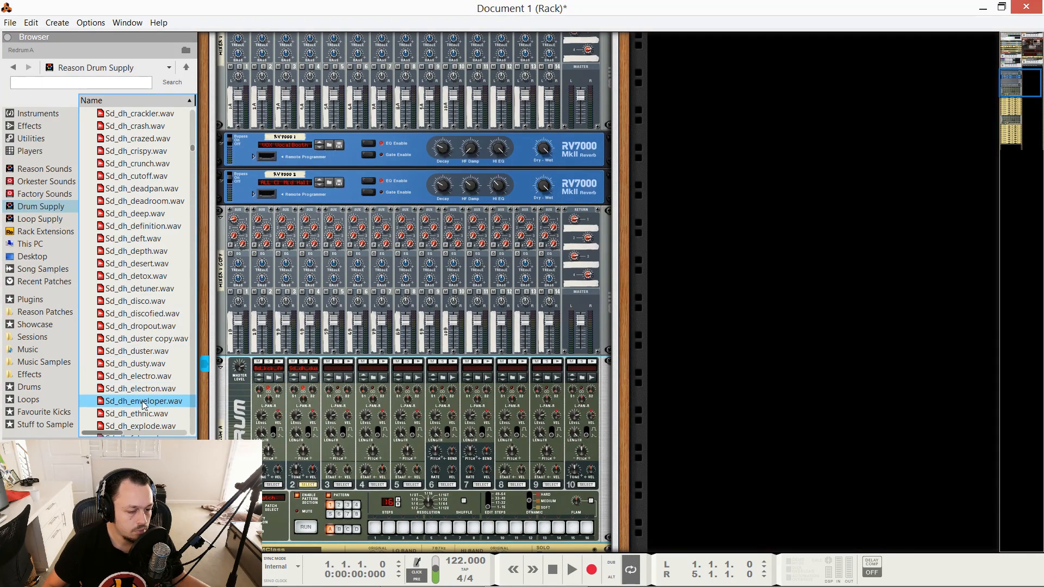
scroll(144, 409, down, 6)
click(144, 351)
click(147, 363)
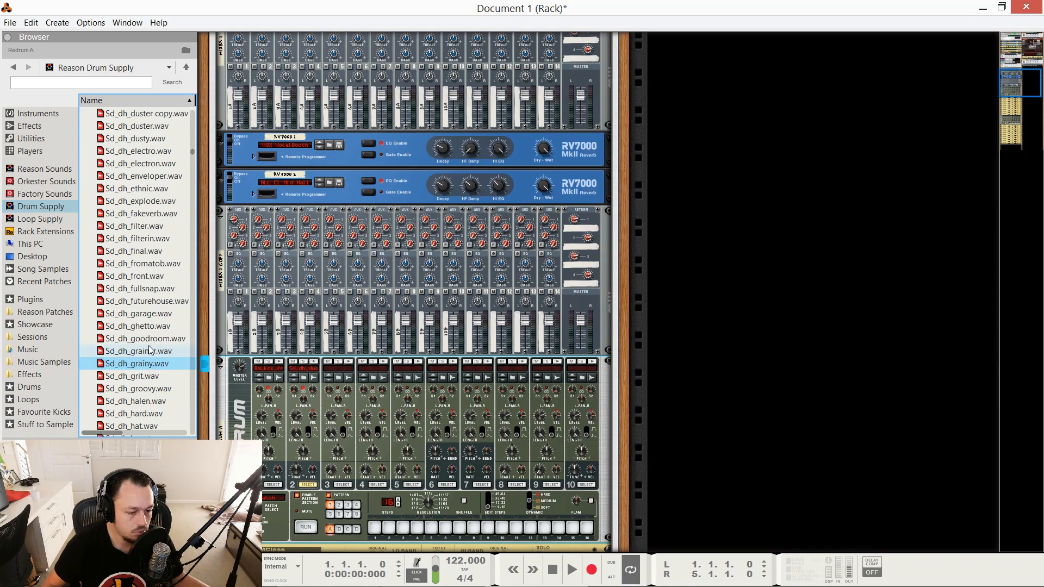
click(150, 340)
click(146, 326)
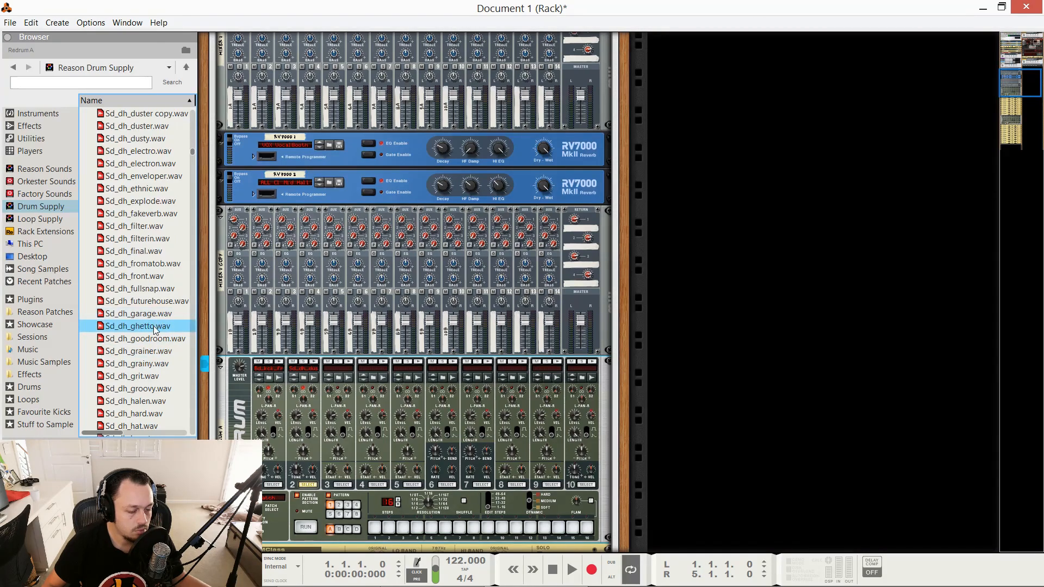
drag(147, 327, 300, 396)
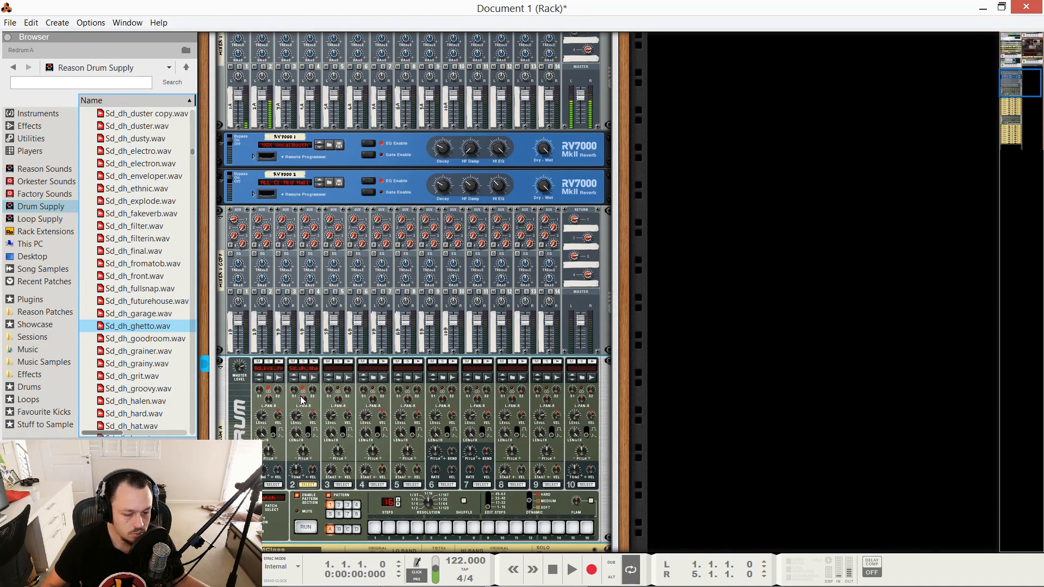
Step: Replace the snare in channel 2 of Redrum A with Sd_dh_headphone.wav
click(153, 403)
click(151, 390)
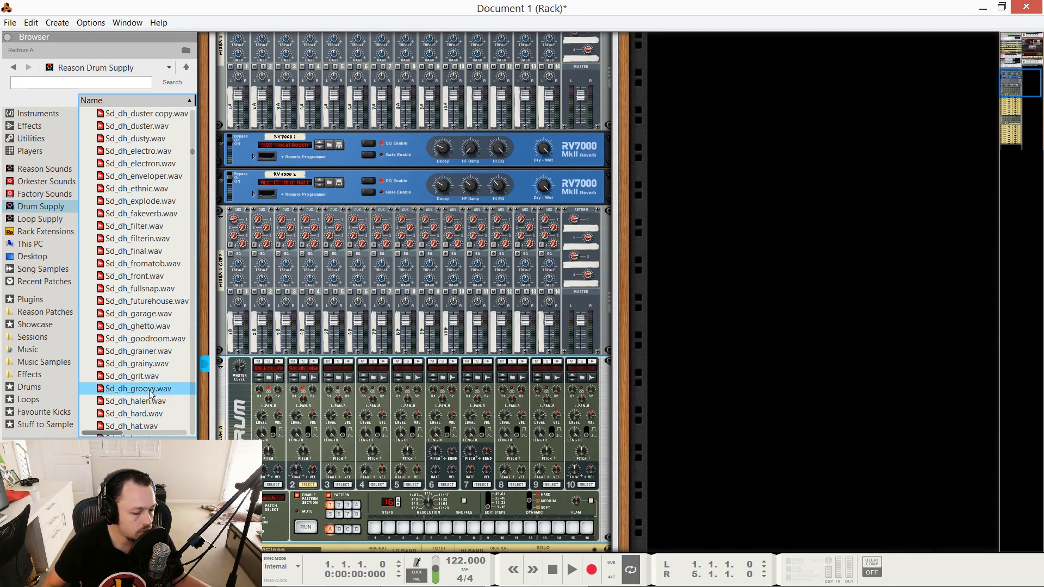
scroll(151, 390, down, 3)
click(150, 337)
drag(151, 338, 309, 390)
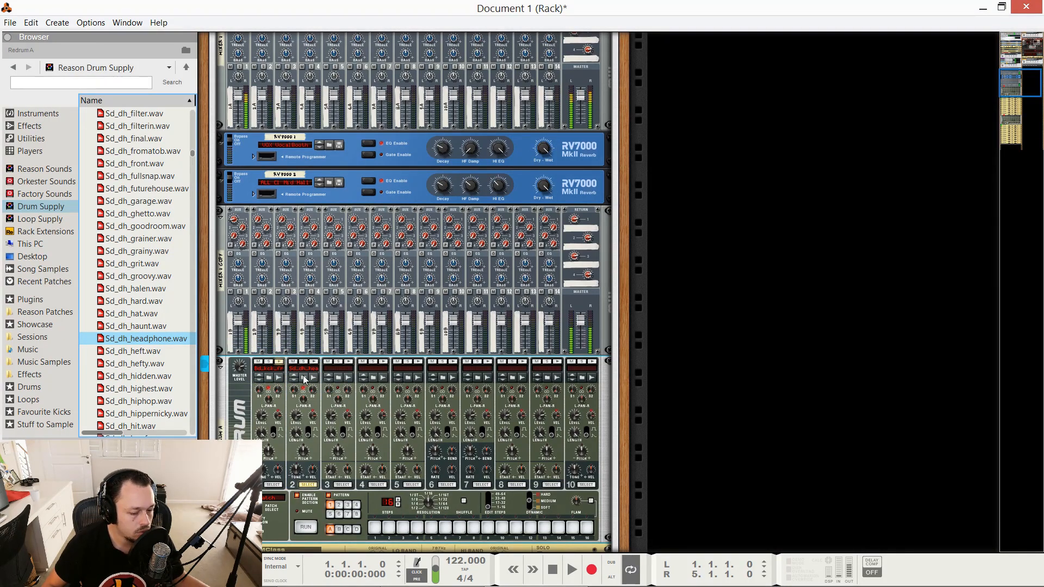
Step: Layer the snare with a clap by loading Clp_dh_roomy.wav from the Claps folder into channel 2 of Redrum B
scroll(308, 381, down, 10)
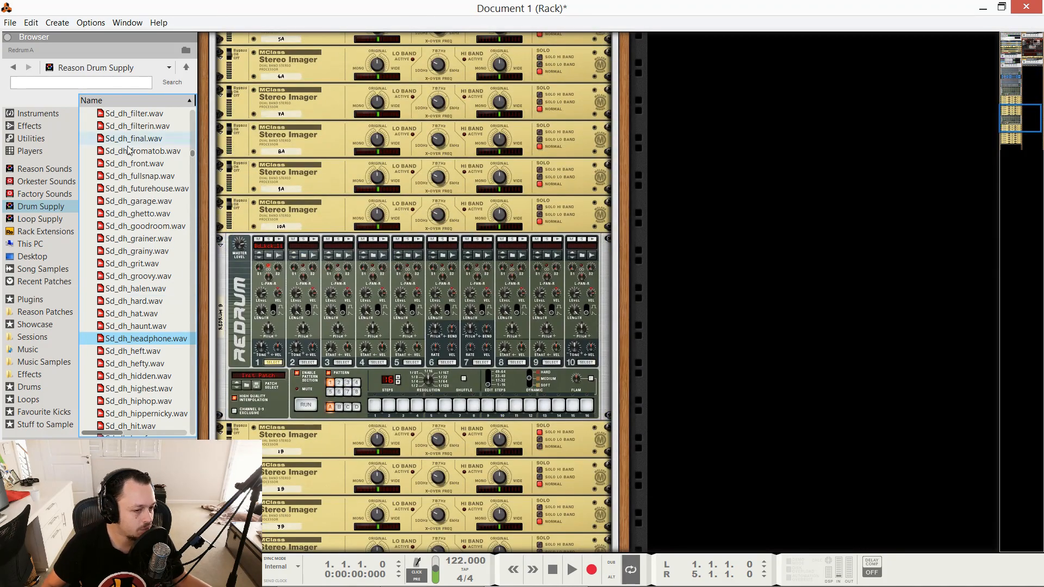
click(124, 174)
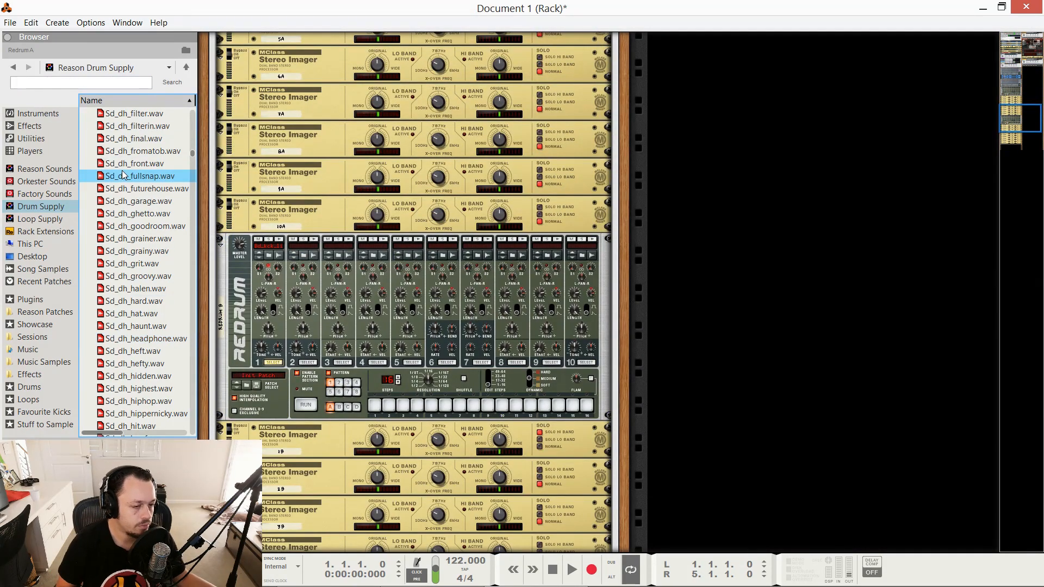
key(Left)
key(Left)
key(Down)
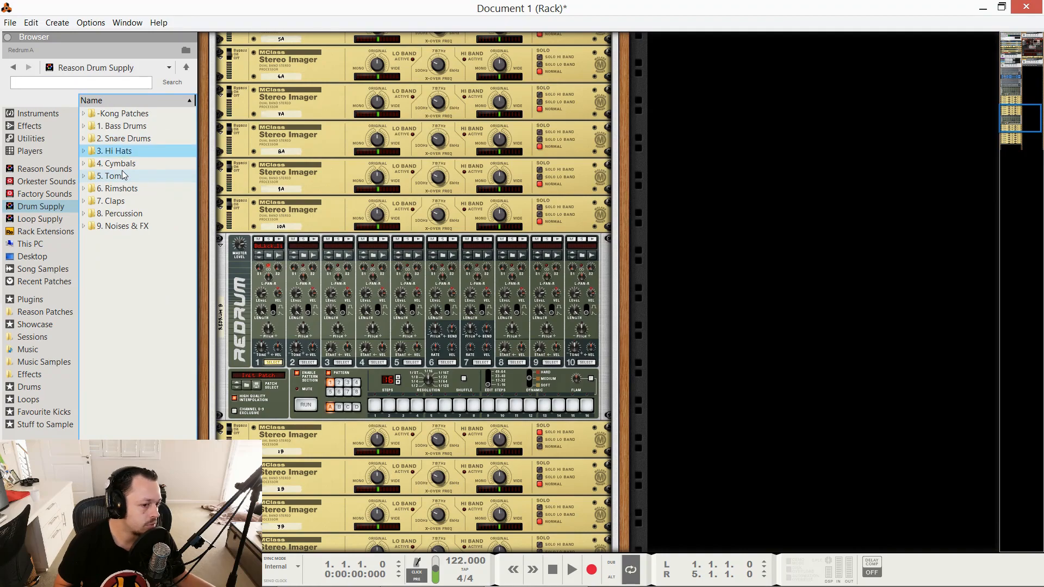
click(117, 201)
double_click(117, 202)
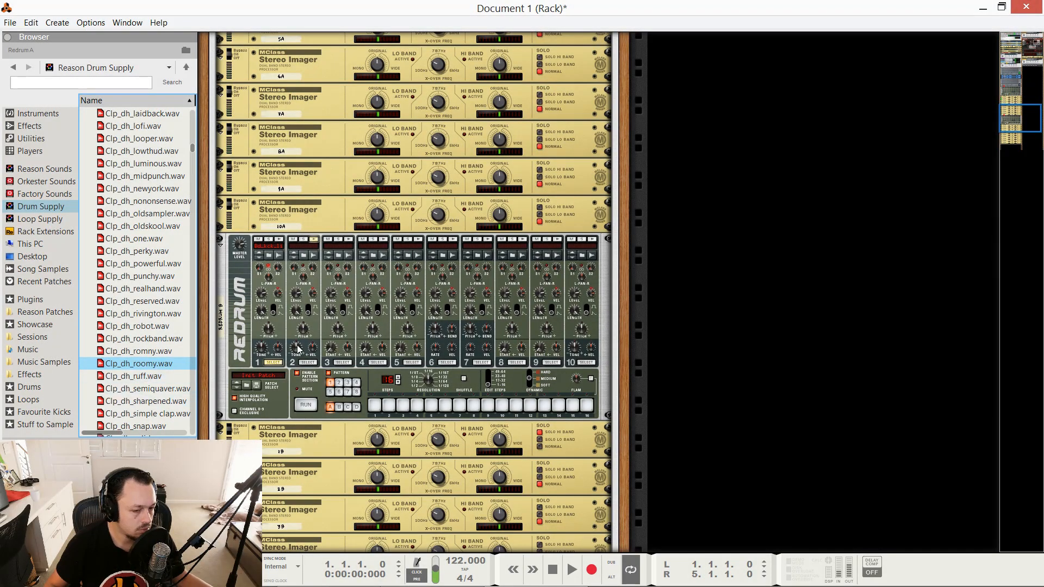
drag(168, 365, 303, 284)
scroll(303, 286, up, 3)
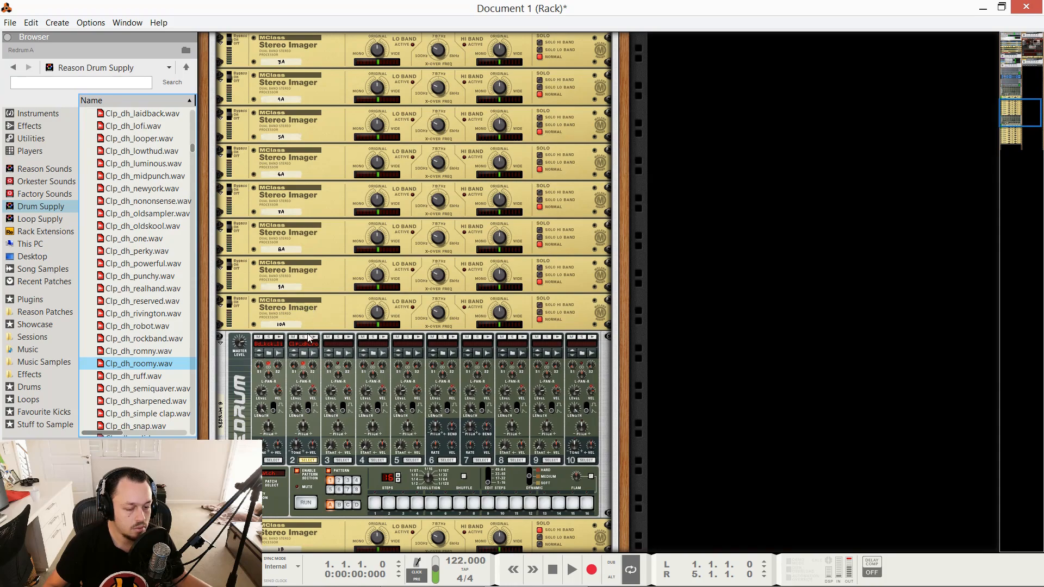
scroll(309, 338, up, 6)
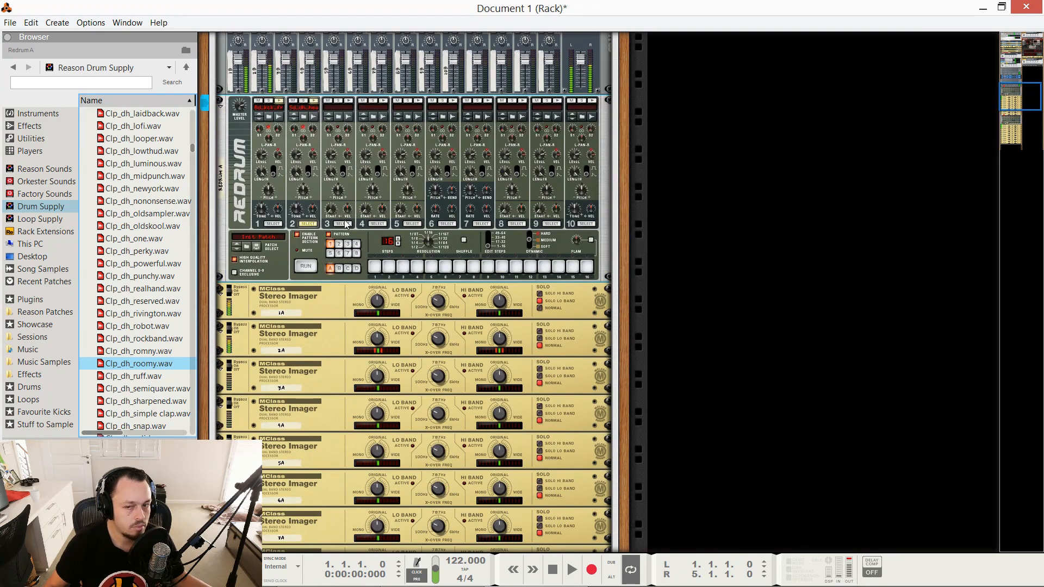
scroll(345, 224, up, 6)
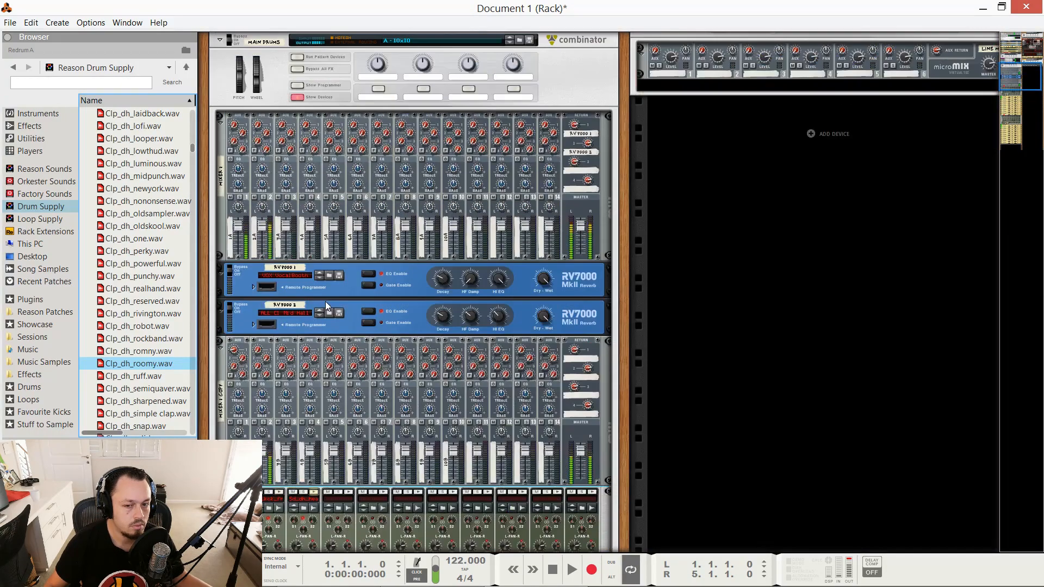
scroll(325, 301, up, 3)
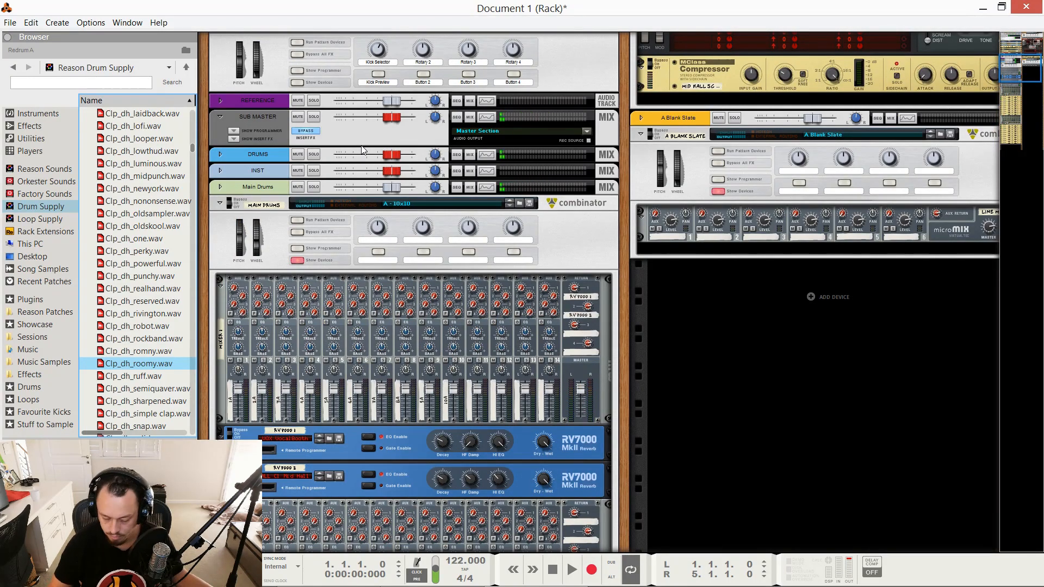
Step: Audition samples in the Hi Hats folder and load Hh_dbh_pressure.wav into channel 3 of Redrum A
click(138, 154)
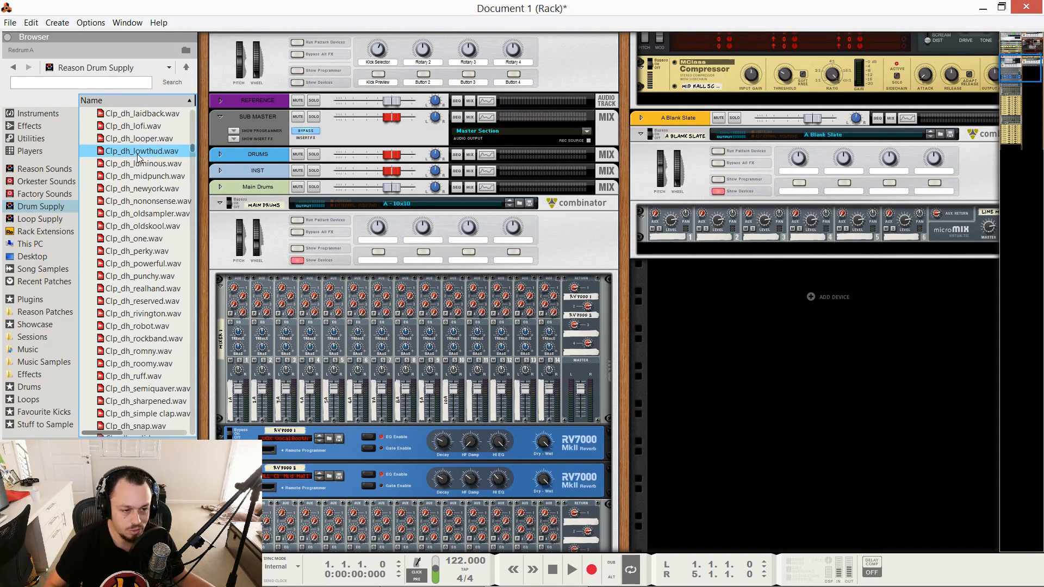
key(Left)
key(Left)
key(Down)
key(Up)
key(Up)
key(Up)
key(Up)
key(Up)
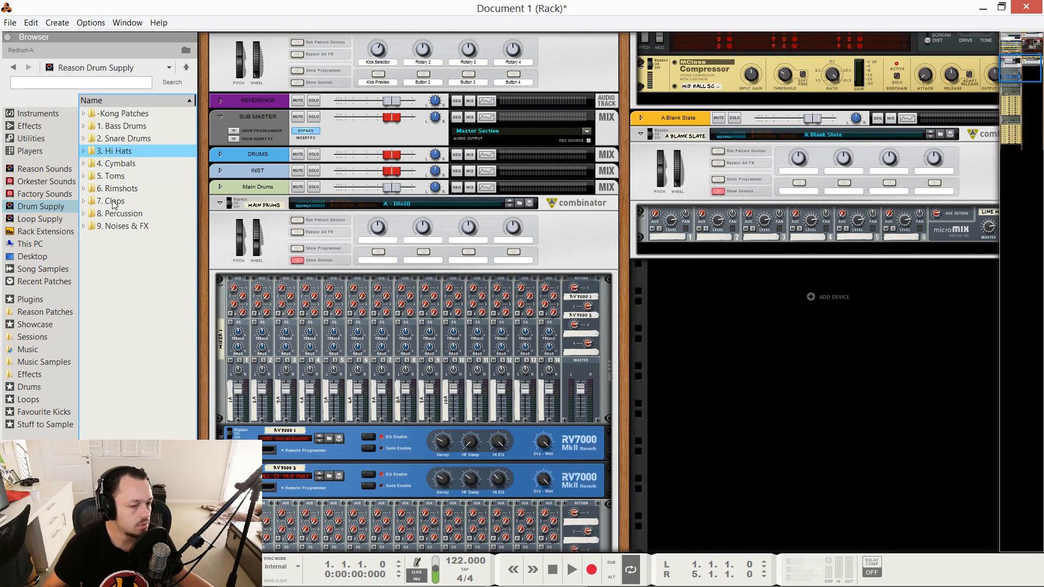
key(Right)
click(139, 225)
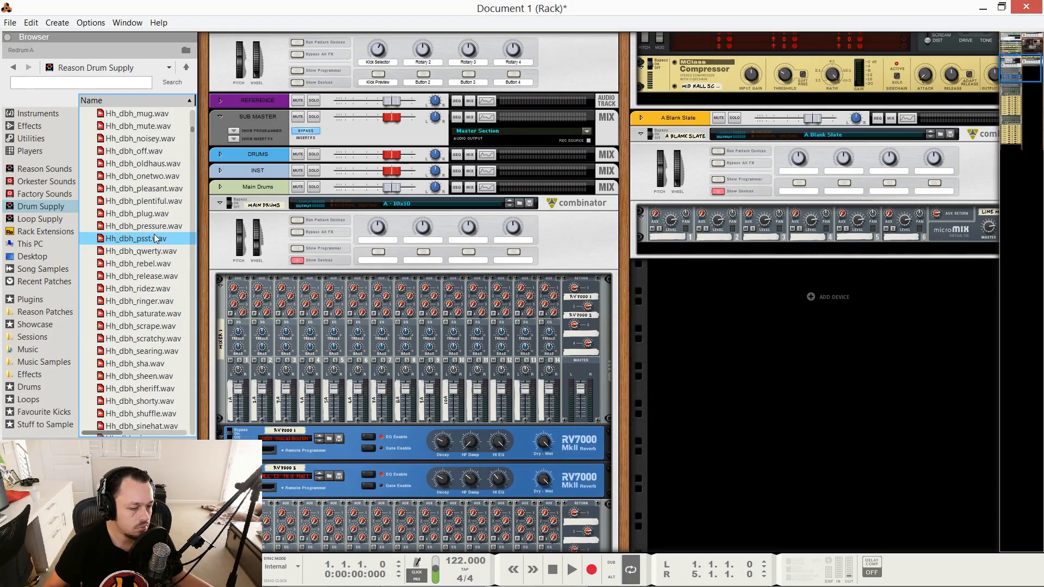
click(156, 226)
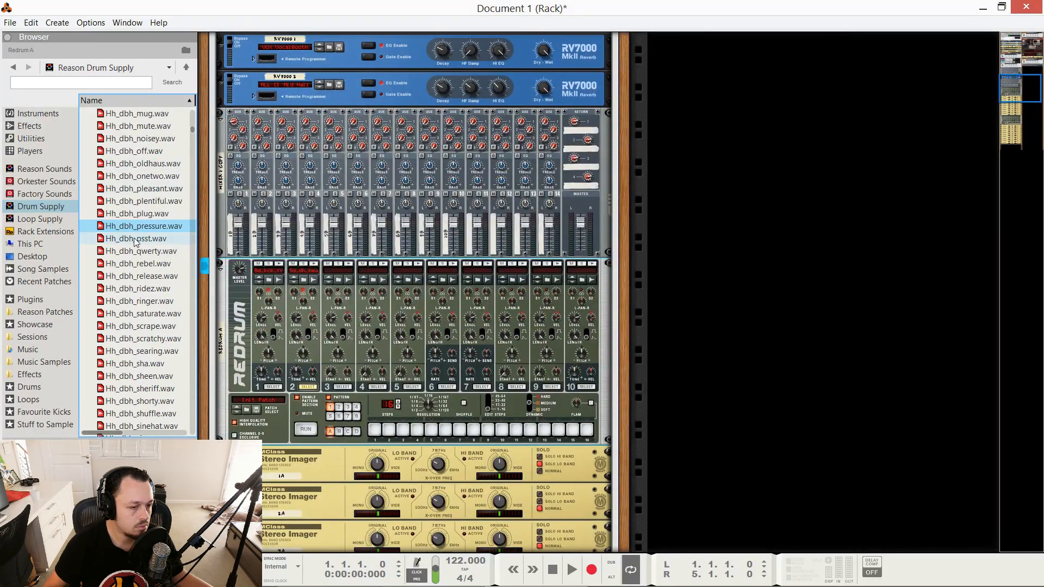
drag(144, 235, 341, 277)
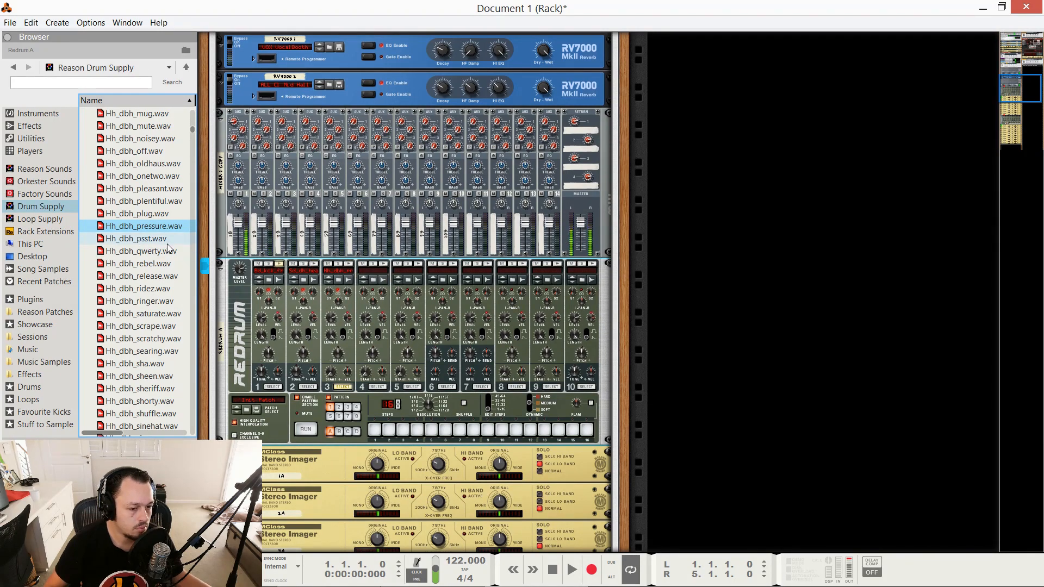
Step: Audition more hi-hat samples and load Hh_dbh_shorty.wav into channel 4 of Redrum A
click(160, 264)
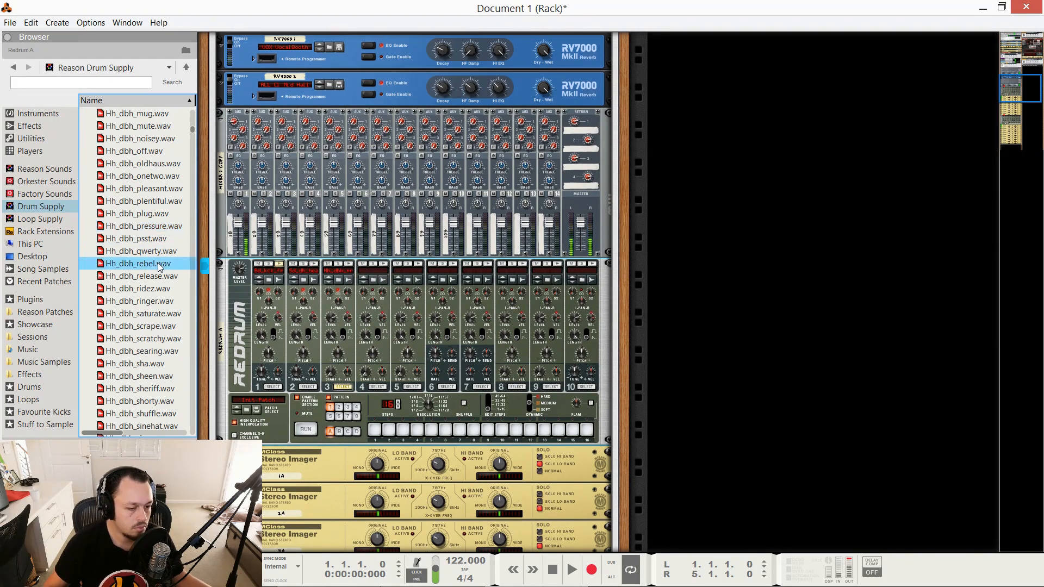
click(161, 301)
click(161, 314)
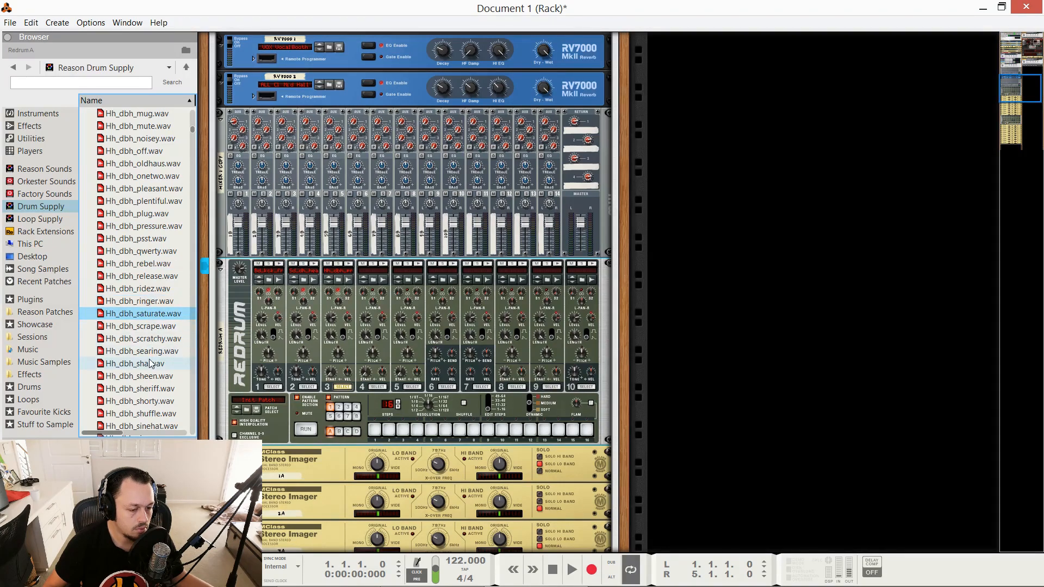
click(151, 364)
scroll(151, 364, down, 2)
click(155, 301)
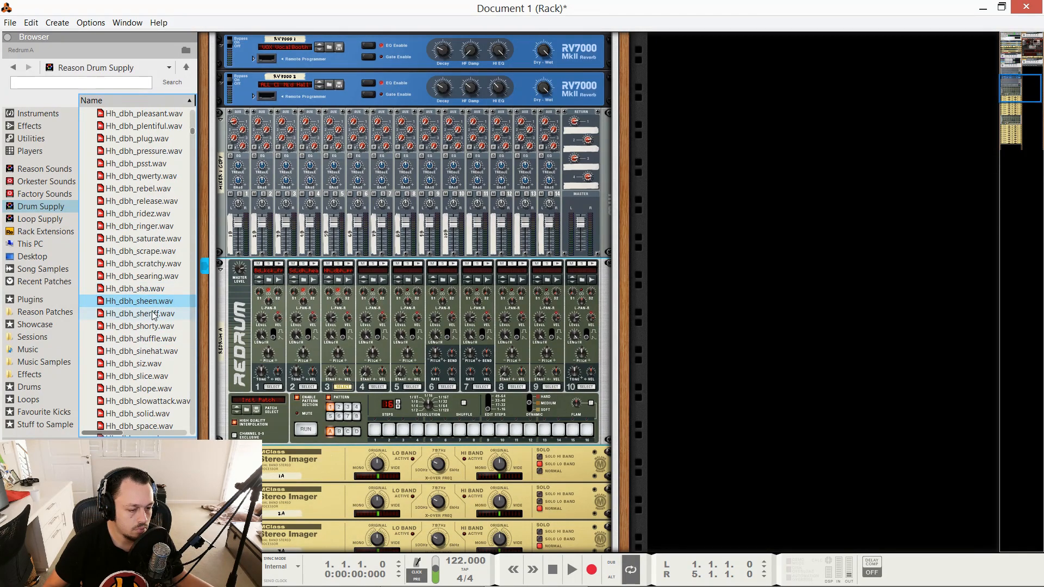
click(155, 313)
click(157, 326)
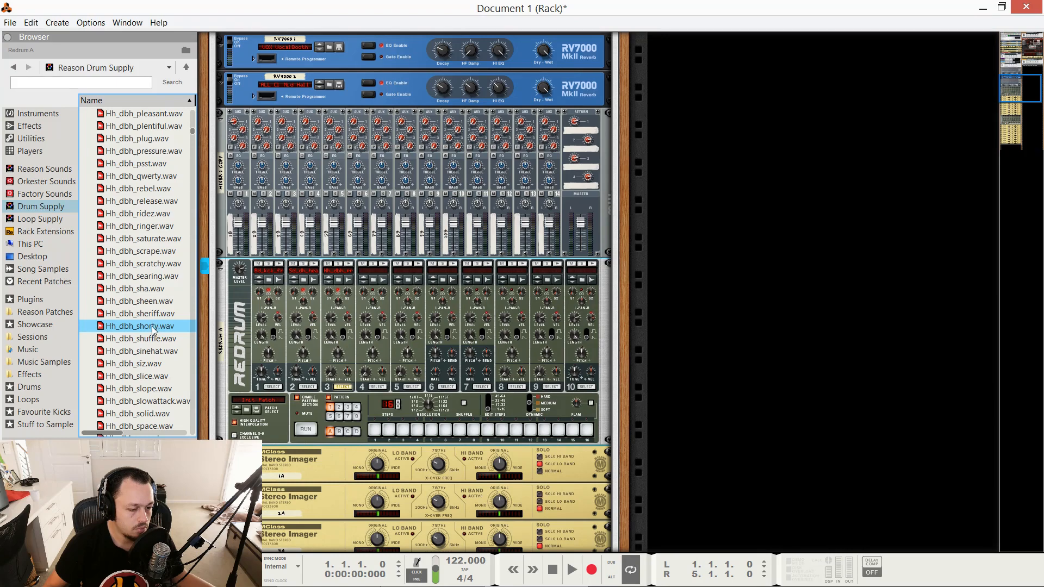
drag(154, 331, 364, 315)
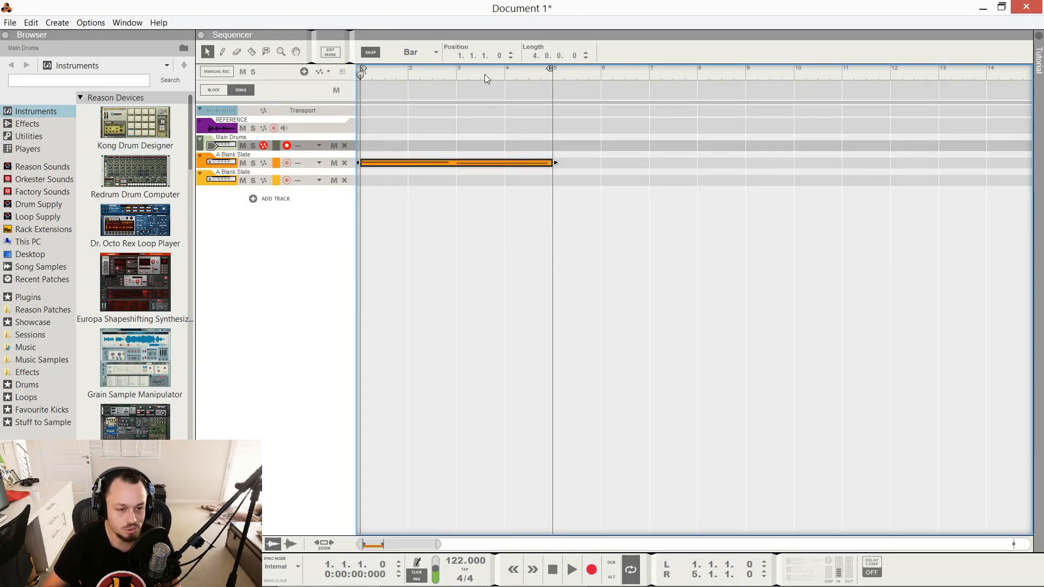
Step: Select the Main Drums track in the sequencer
scroll(405, 171, up, 4)
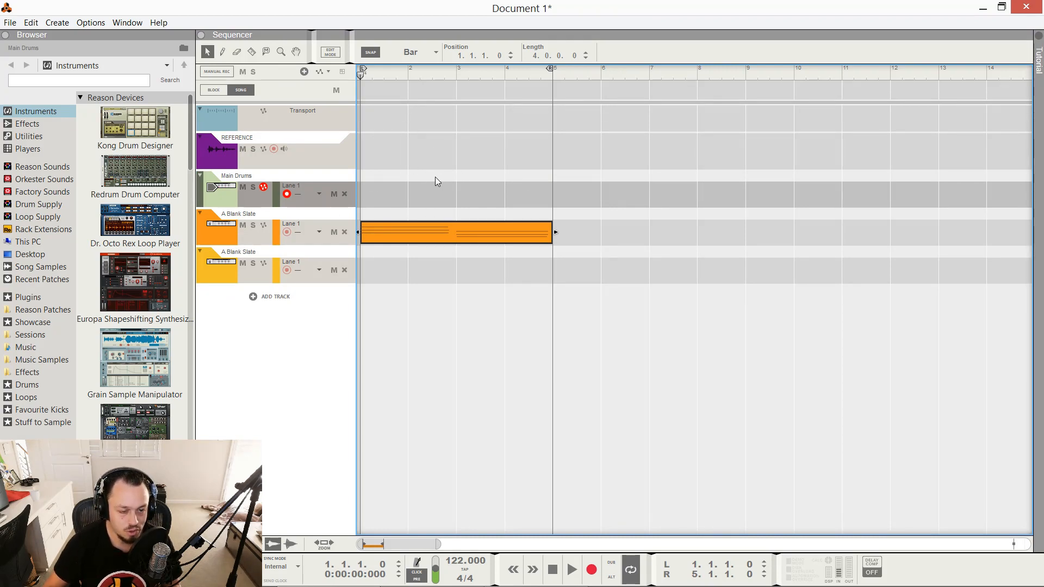
scroll(427, 181, up, 1)
scroll(427, 181, down, 3)
scroll(419, 184, up, 1)
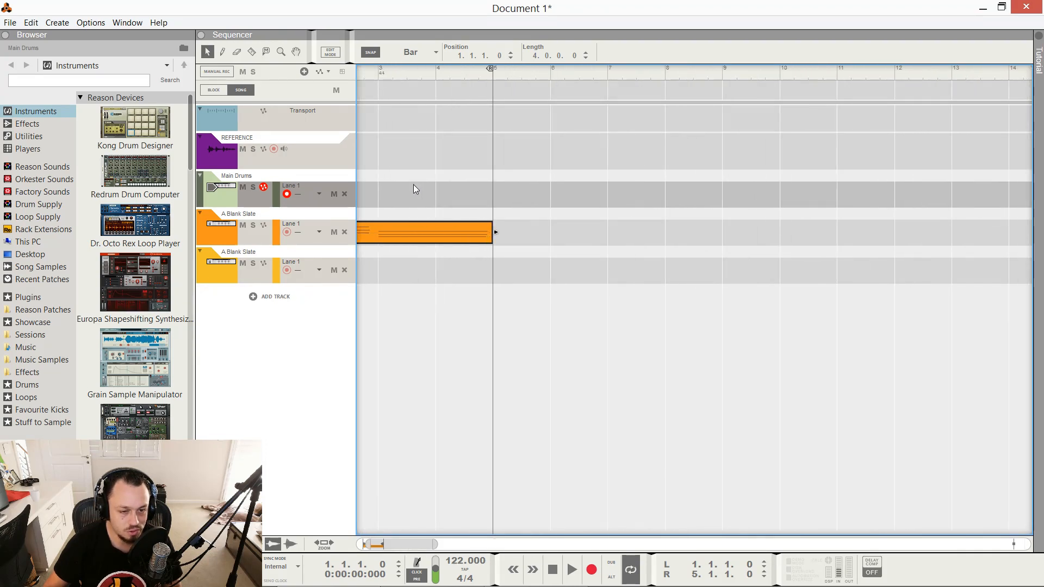
scroll(413, 185, down, 1)
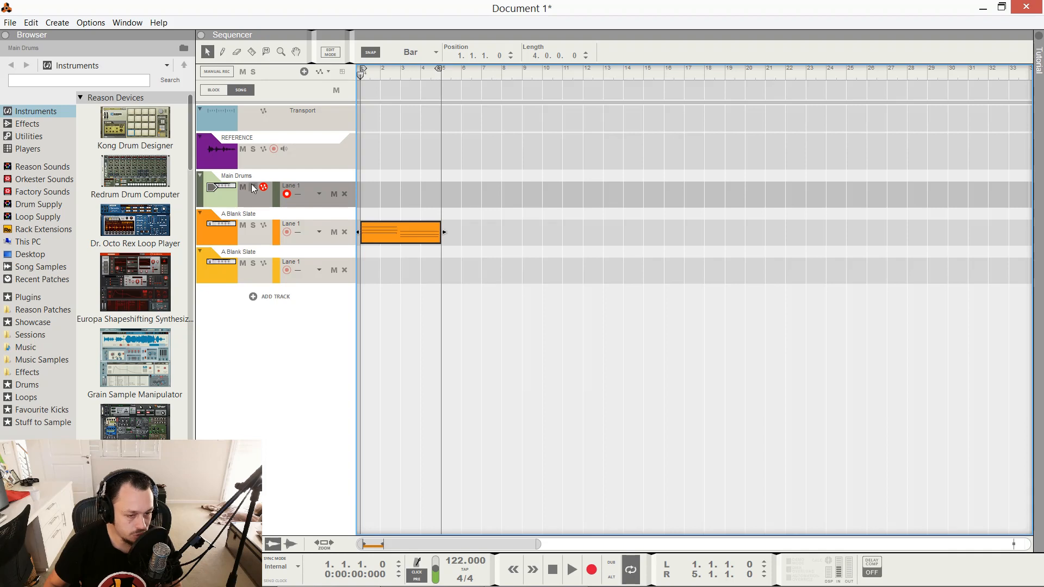
click(233, 194)
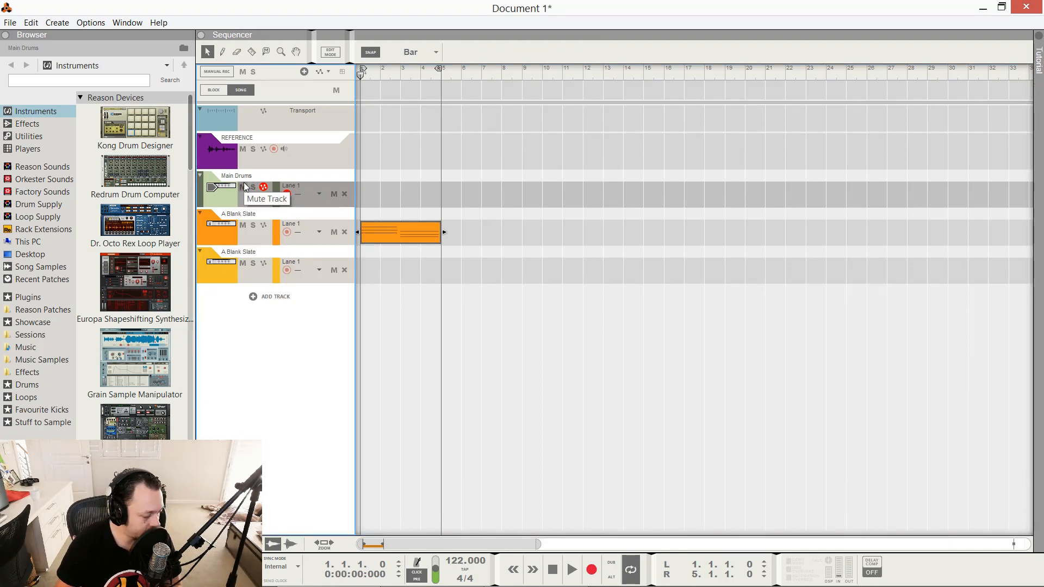
Step: Solo drum 4 on Redrum A while the pattern plays through the mixers, and stop playback
key(ctrl+Return)
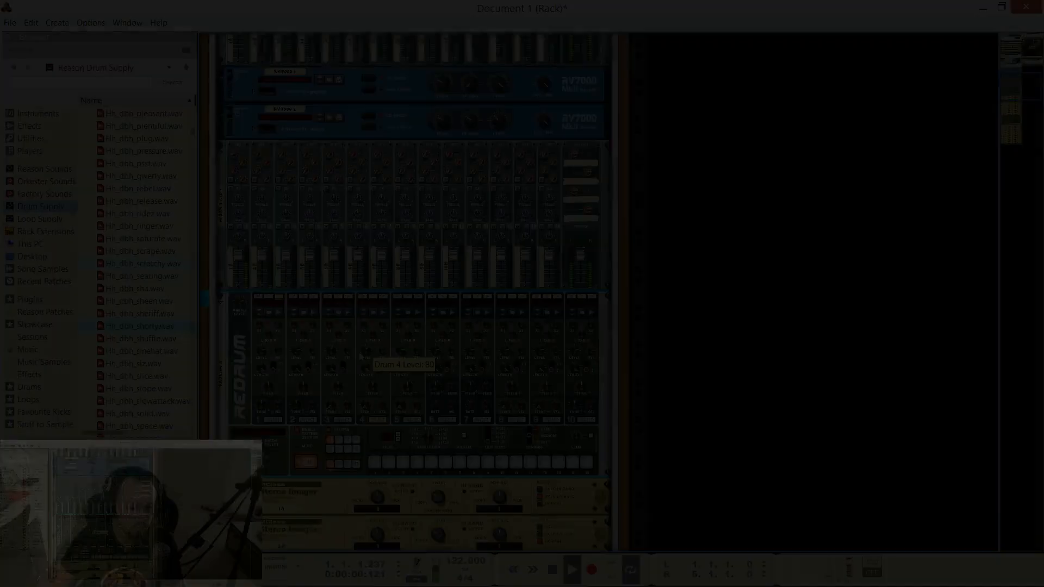
scroll(362, 357, down, 5)
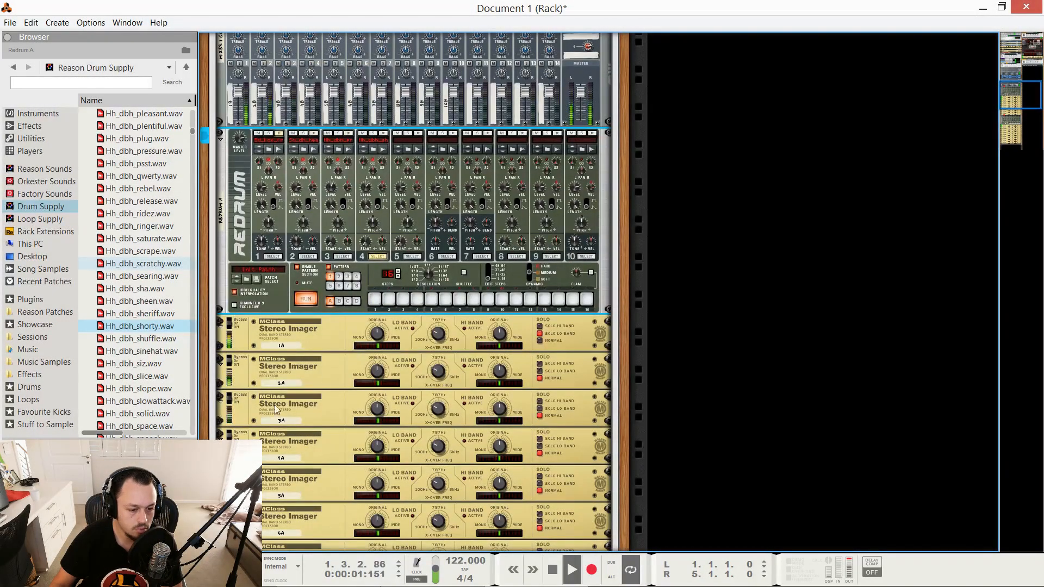
scroll(334, 256, up, 3)
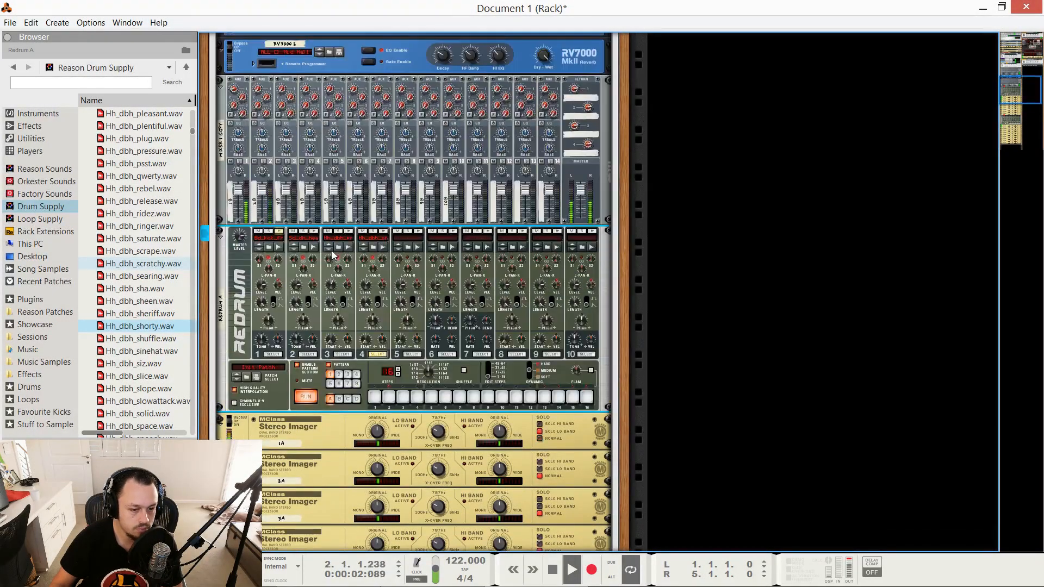
scroll(334, 256, up, 6)
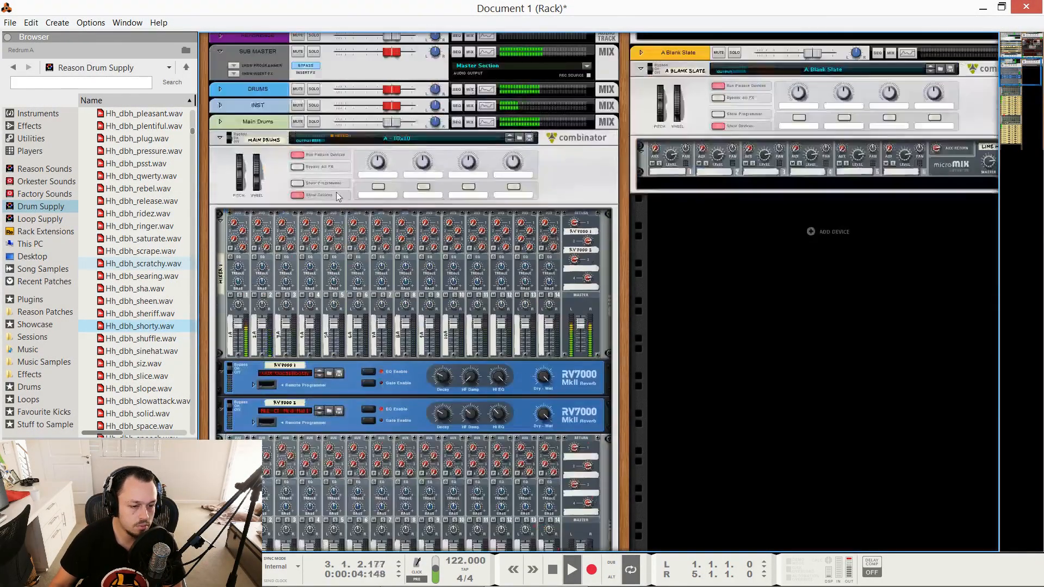
scroll(337, 196, up, 3)
scroll(333, 316, down, 8)
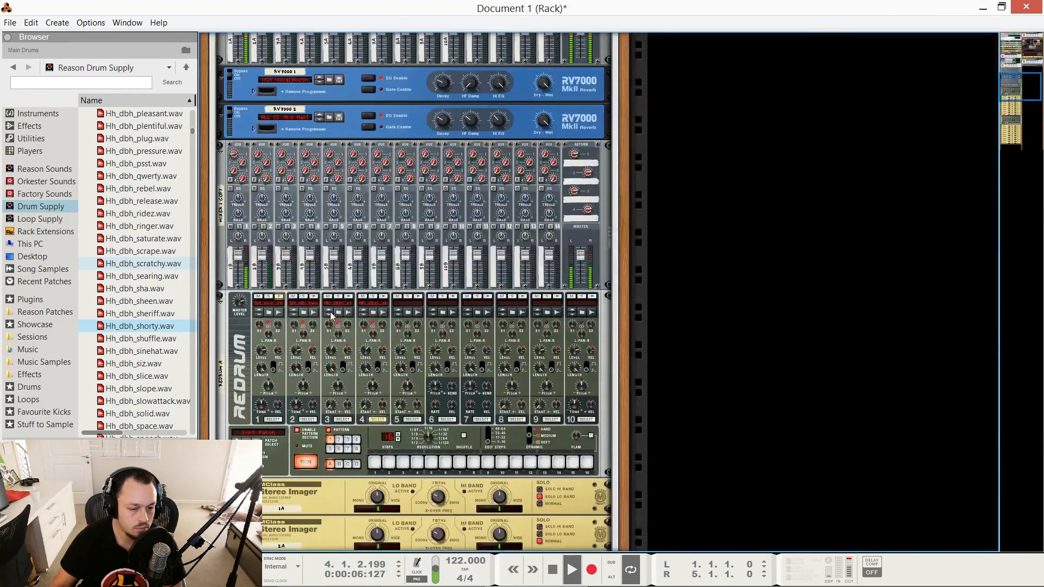
click(375, 297)
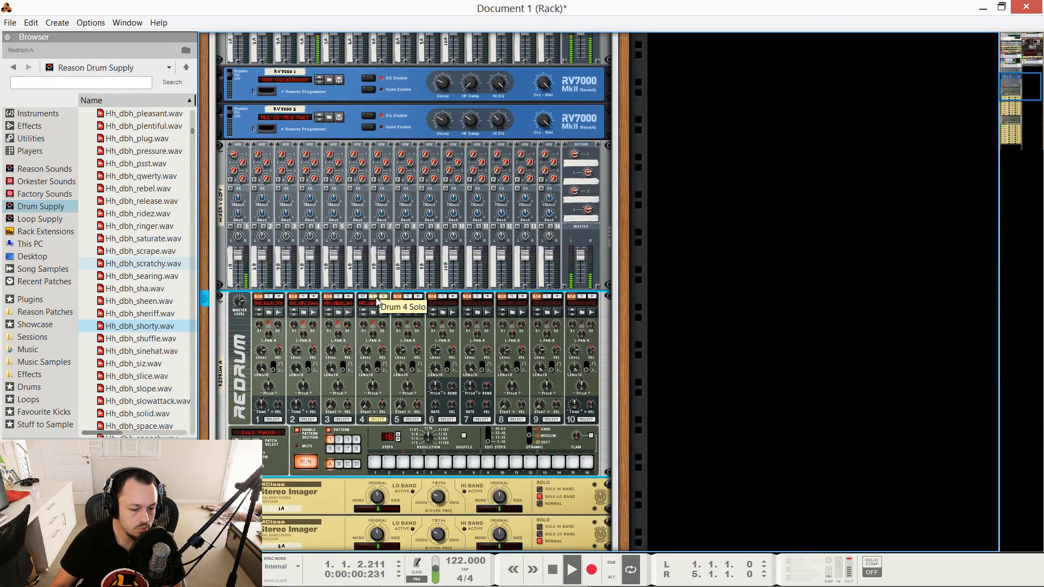
key(space)
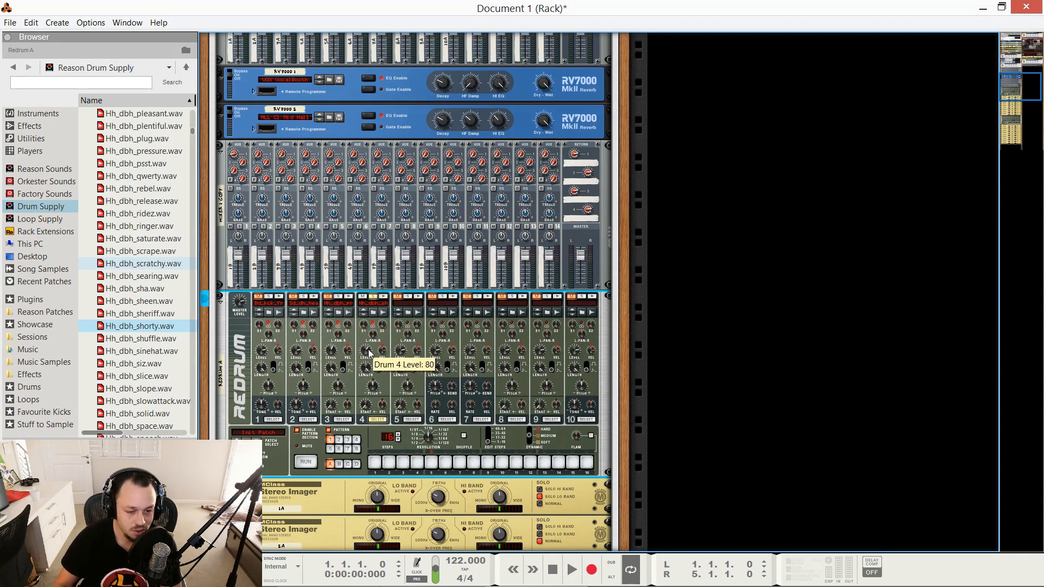
Step: Bring up the Spectrum EQ for the Main Drums channel, and close it again
key(F3)
key(F2)
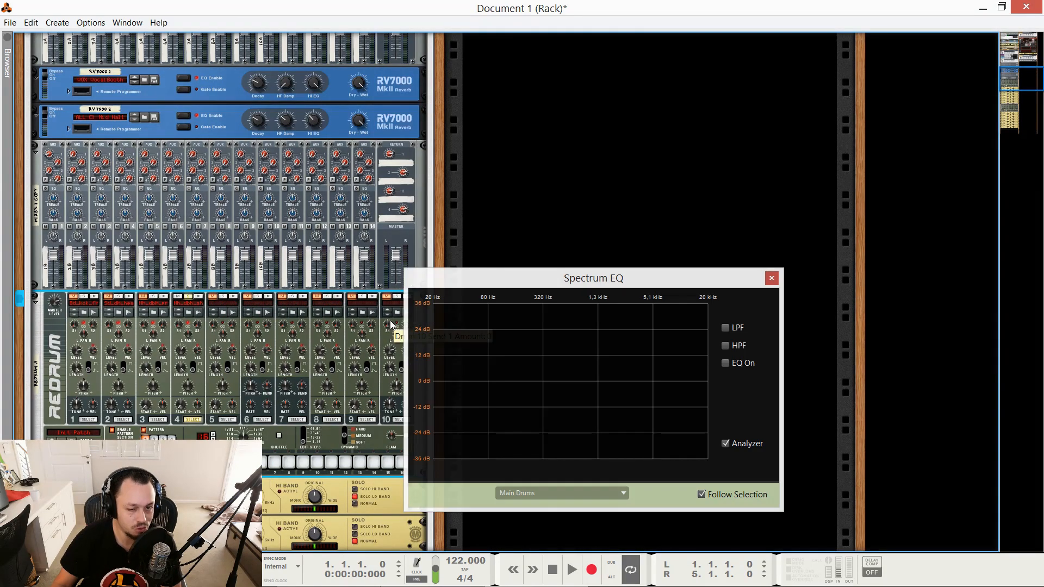
key(F3)
key(F2)
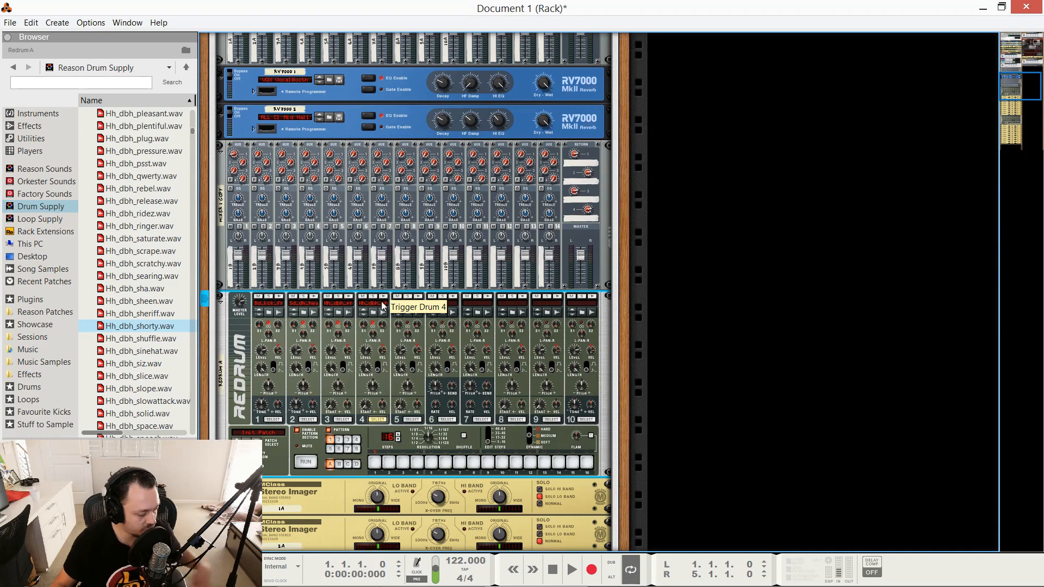
Step: Solo the high band on Stereo Imager 4A and raise its crossover frequency
scroll(327, 348, down, 4)
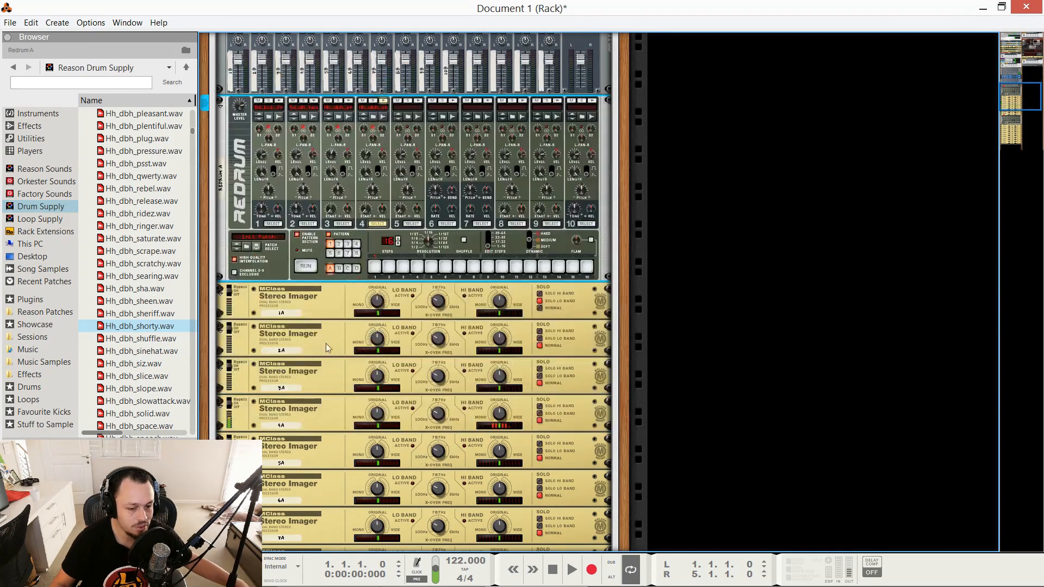
scroll(250, 311, down, 2)
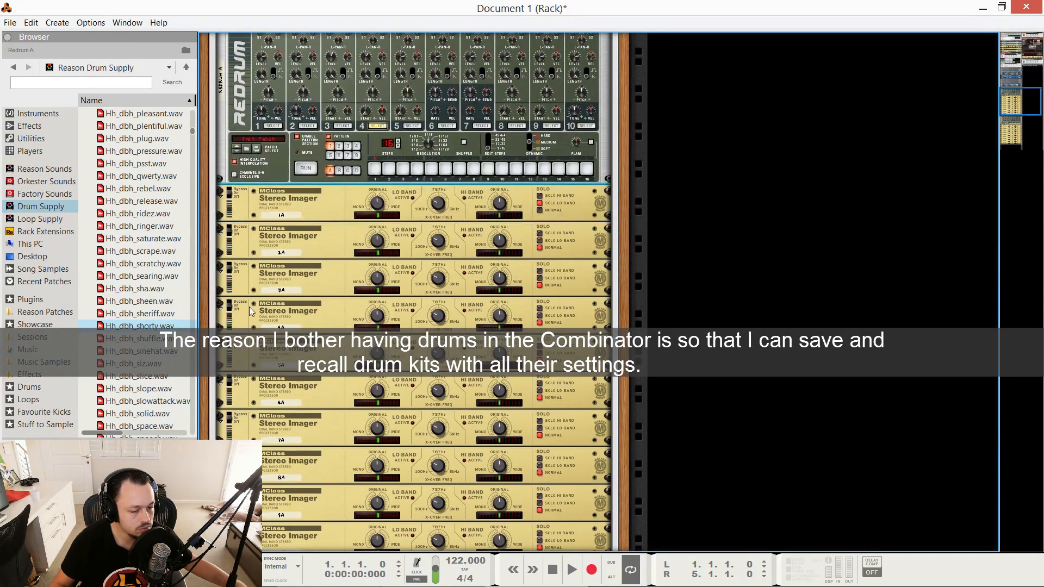
click(539, 309)
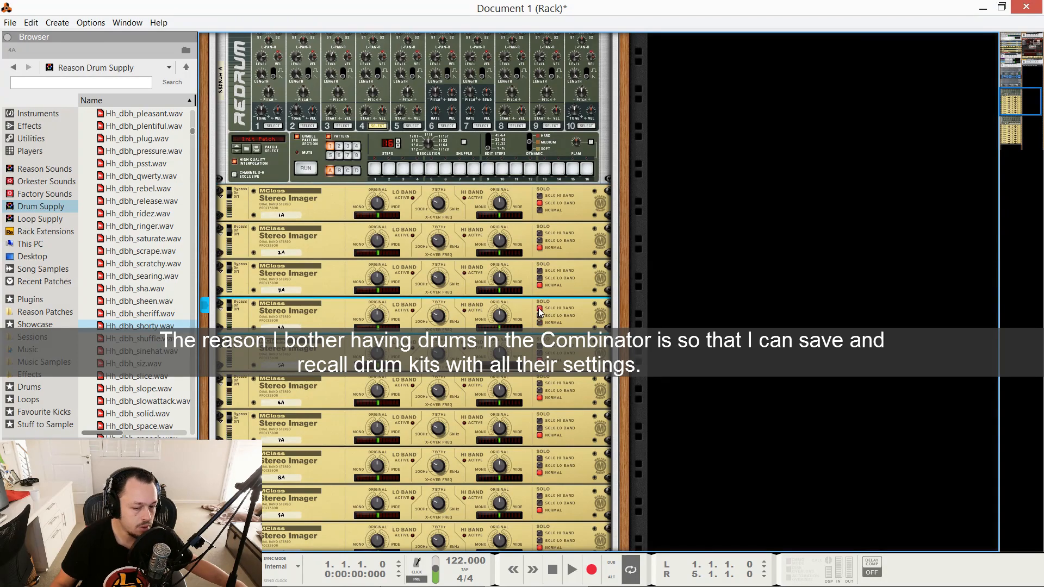
drag(440, 317, 439, 303)
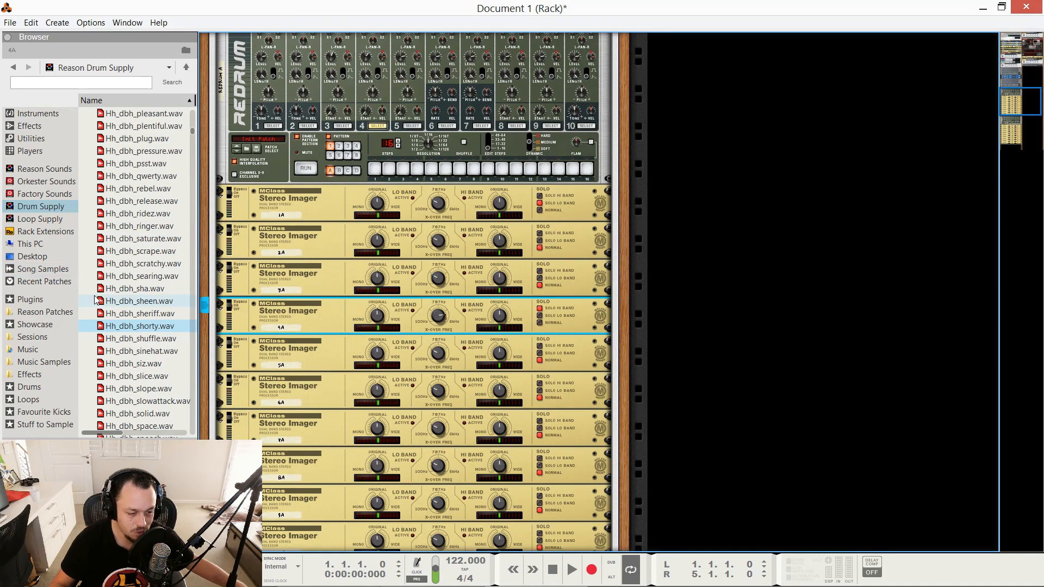
Step: Insert an MClass Equalizer below Stereo Imager 4A and cut its enabled Parametric 1 band at about 4.6 kHz
click(30, 126)
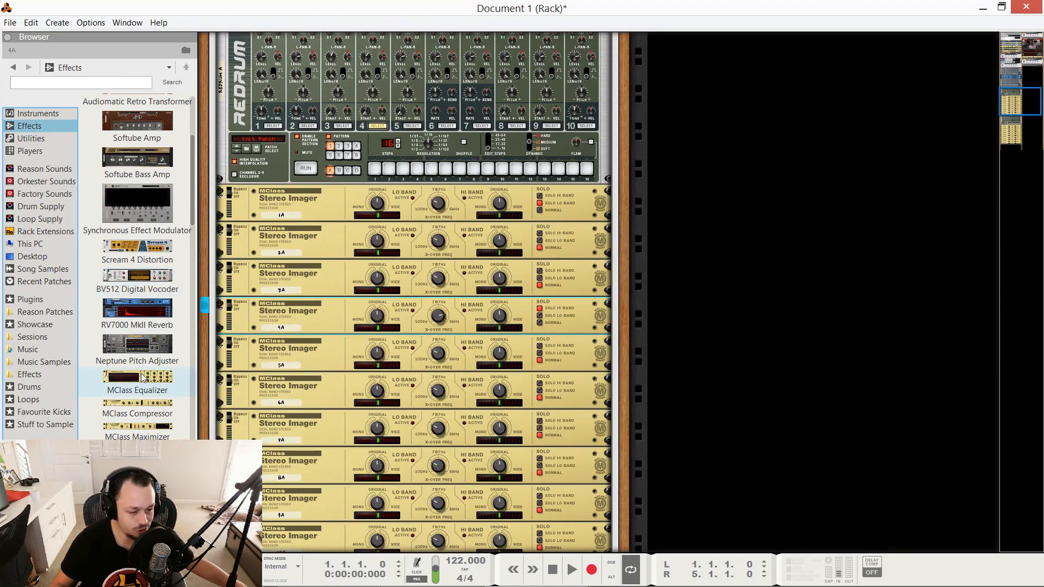
drag(182, 381, 277, 339)
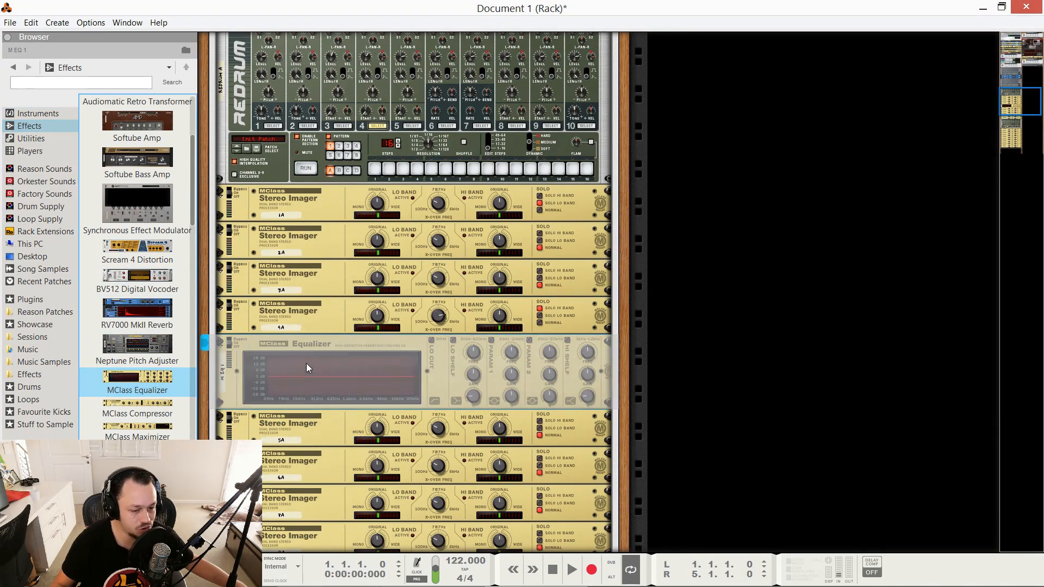
click(492, 341)
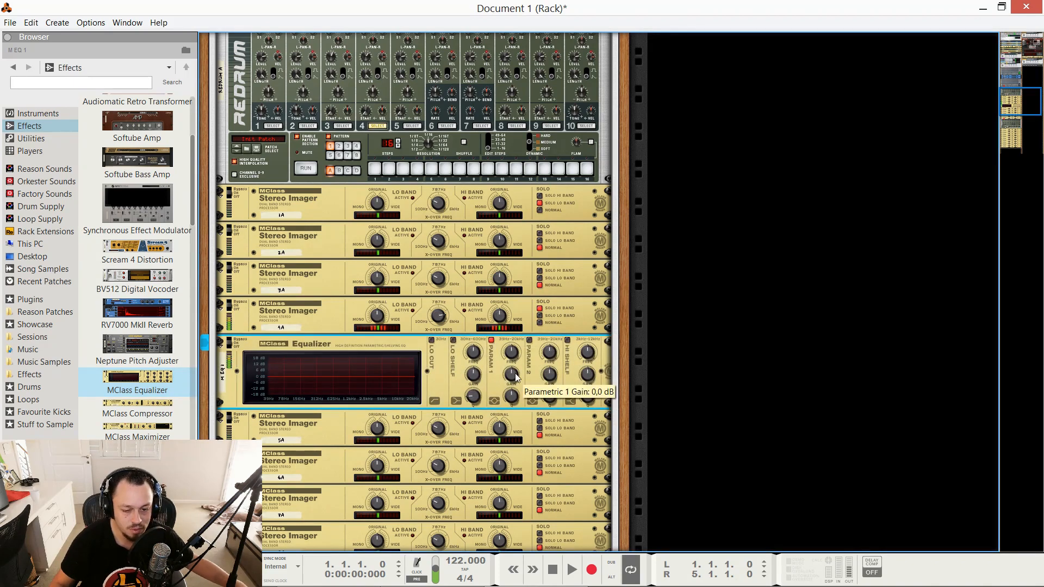
mouse_move(511, 368)
mouse_down()
mouse_move(513, 341)
mouse_move(518, 349)
mouse_up()
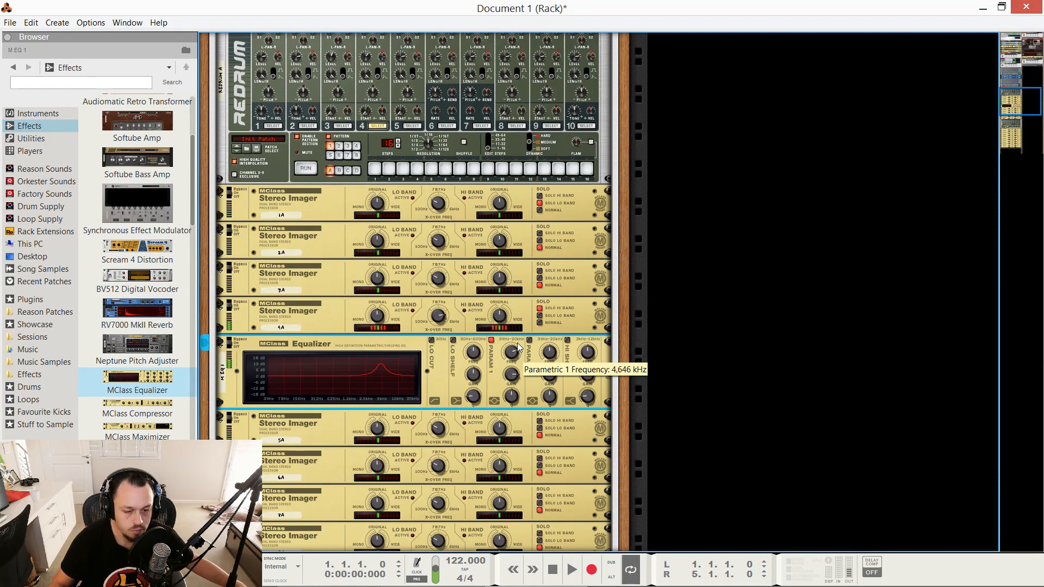
drag(515, 383, 513, 399)
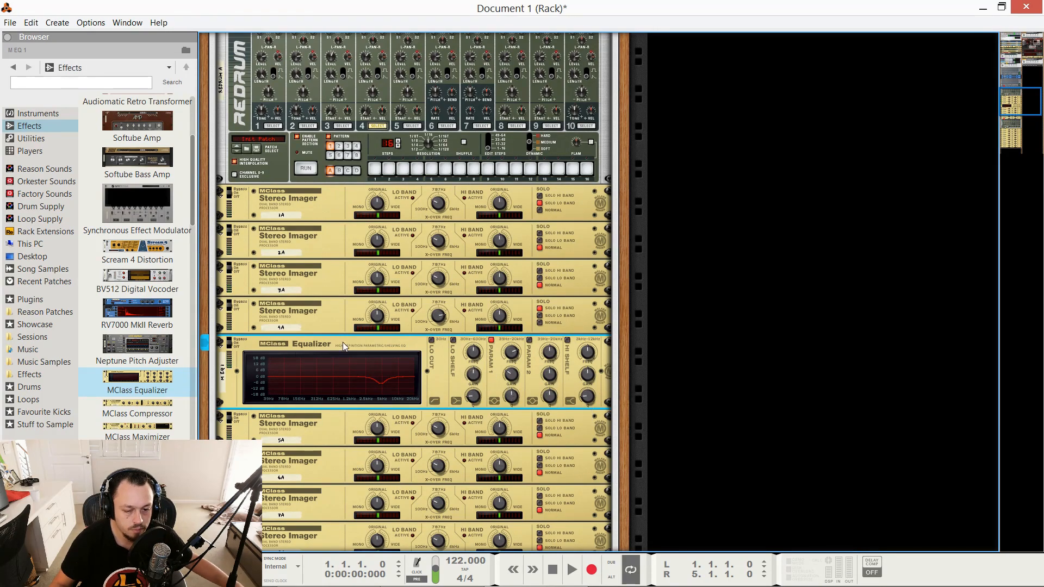
Step: Solo the high band on Stereo Imager 3A and play the drum pattern to hear the result
scroll(252, 404, down, 4)
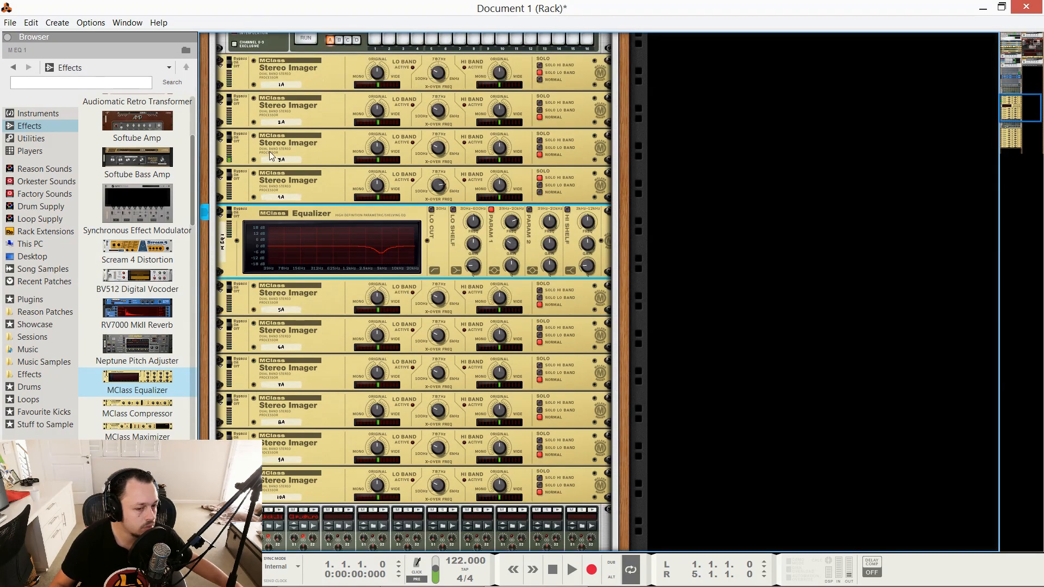
click(546, 145)
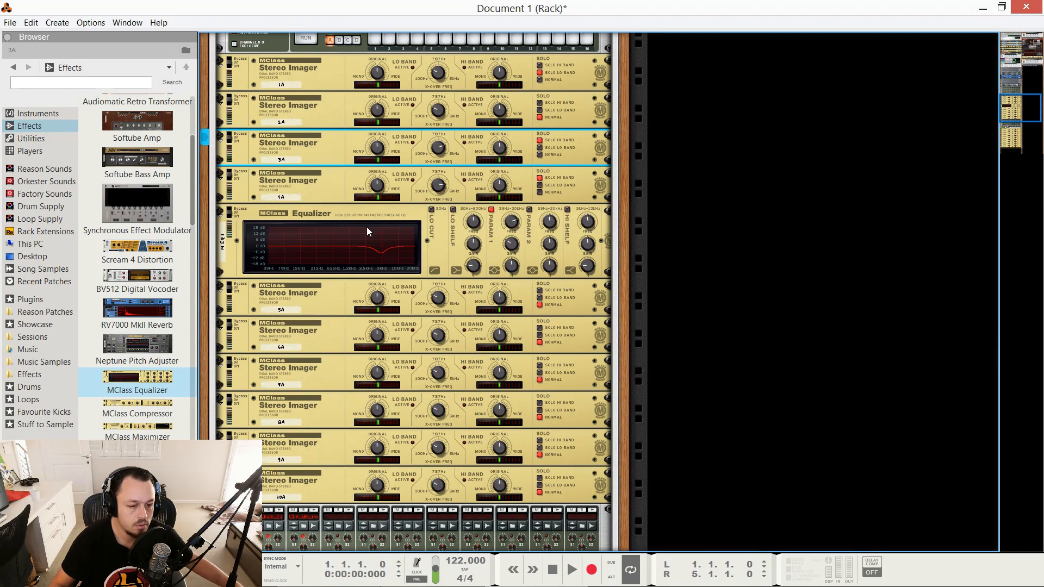
key(space)
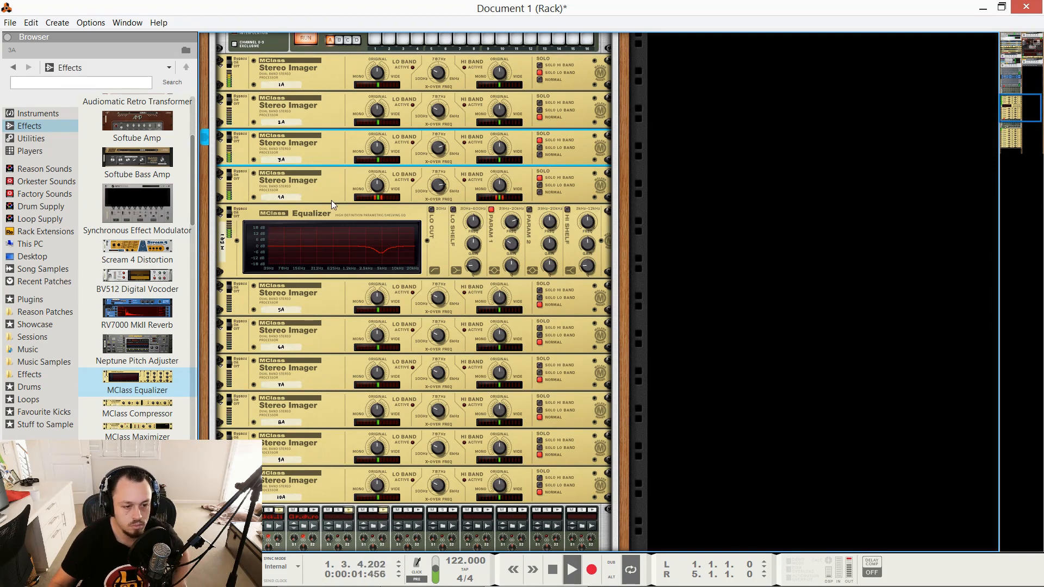
scroll(332, 200, up, 3)
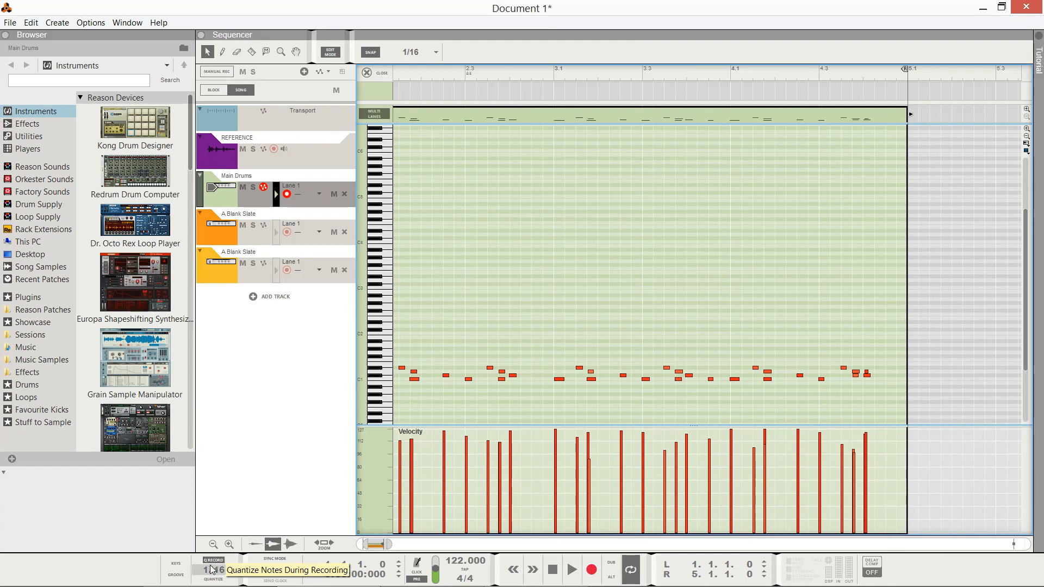
Step: Open the Tool Window to view the quantize settings, and close it
key(F8)
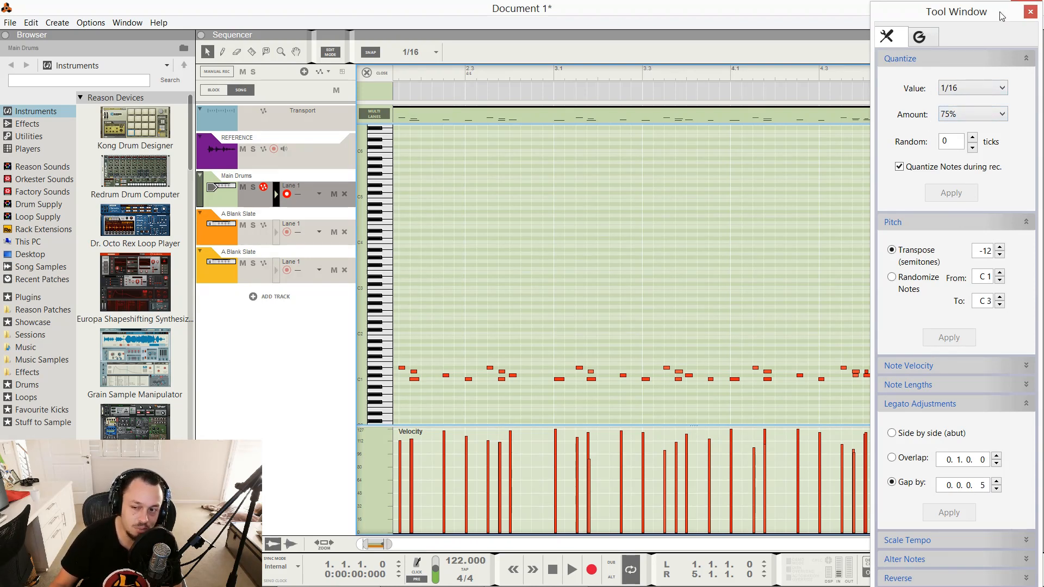
click(1030, 12)
Step: Insert an MClass Equalizer below Stereo Imager 1A, enable its Parametric 1 band, and trigger drum 1 on Redrum A
drag(137, 381, 485, 469)
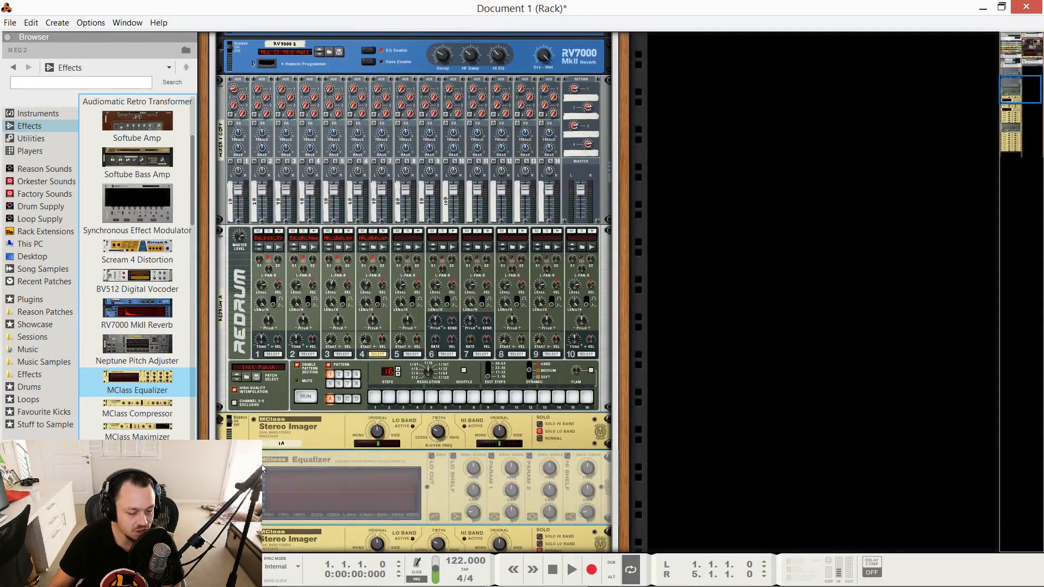
click(491, 456)
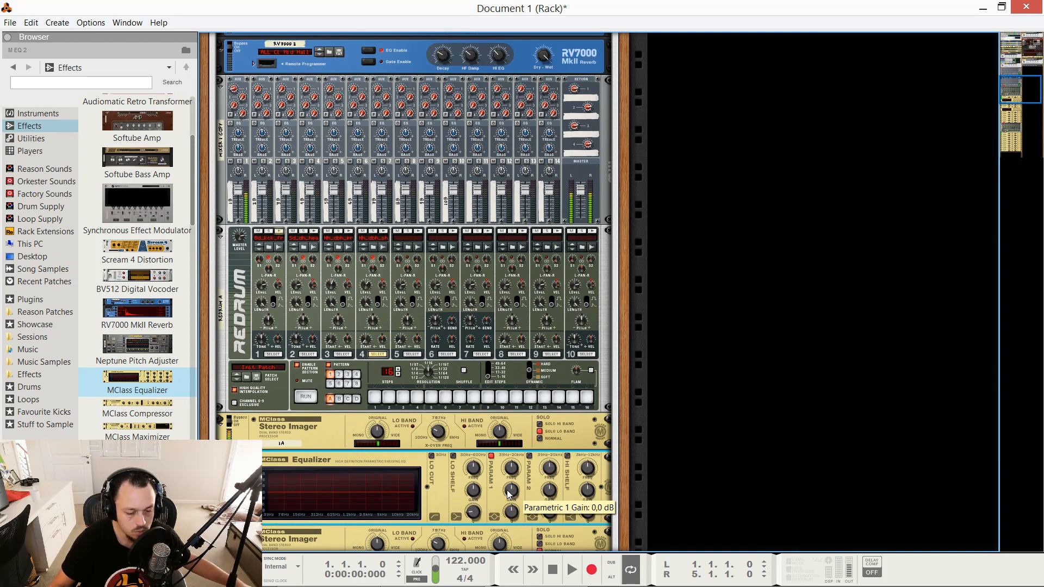
click(274, 236)
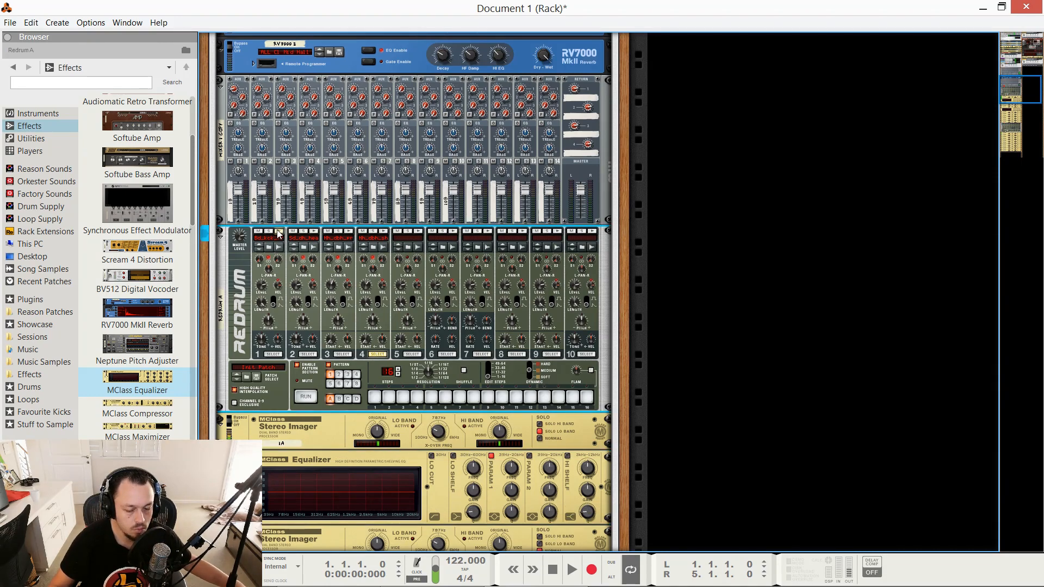
Step: Compare with drum 1 on Redrum B and cut Parametric 1 around 312 Hz on the equalizer below Stereo Imager 1A
scroll(278, 366, down, 5)
scroll(278, 366, down, 6)
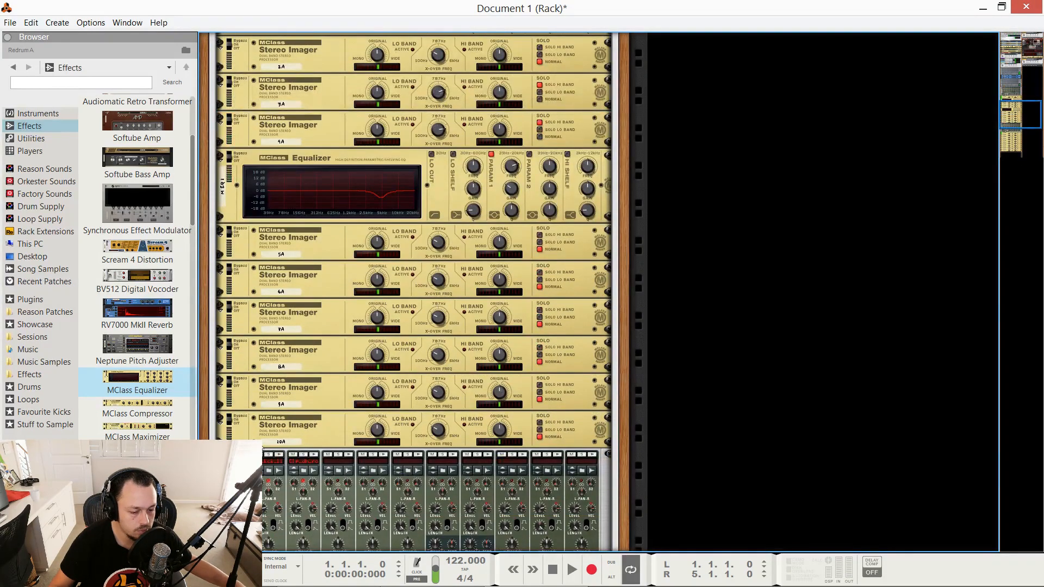
click(258, 451)
scroll(279, 339, up, 4)
scroll(457, 293, up, 2)
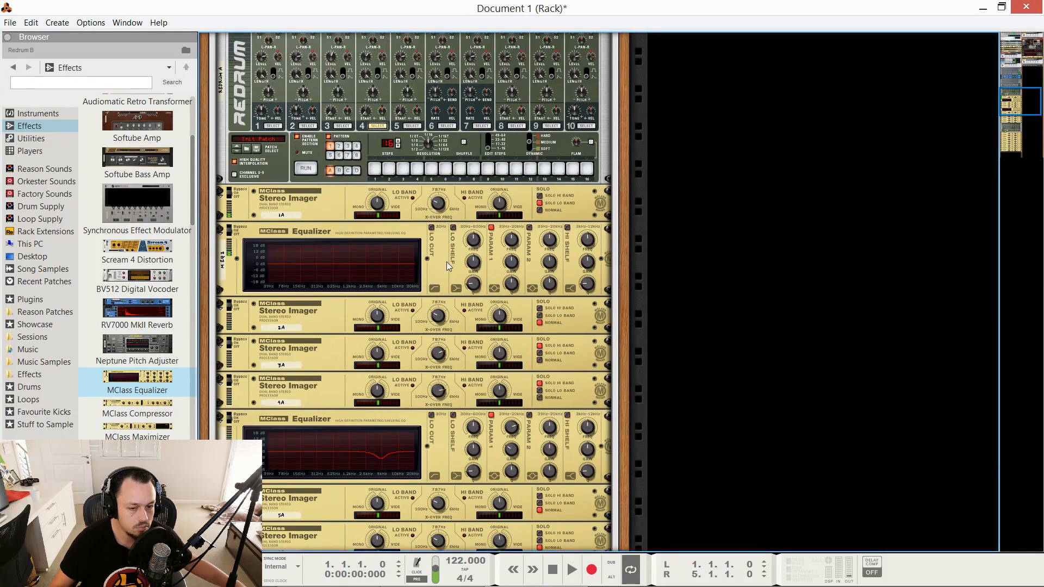
drag(514, 261, 511, 287)
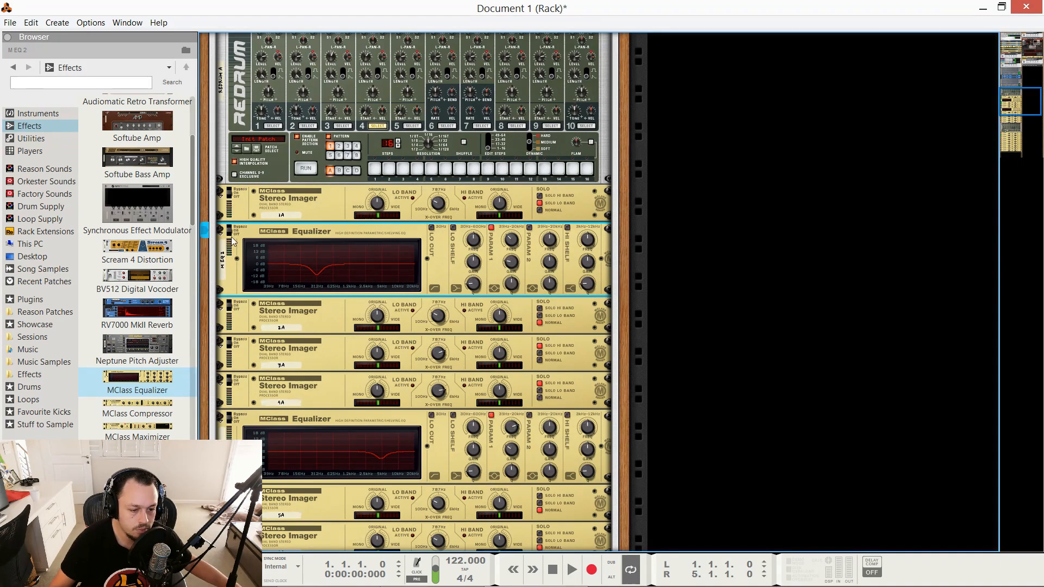
Step: Play the drum pattern from Redrum B up through both mixers and the Main Drums channel, and stop playback
scroll(240, 255, down, 4)
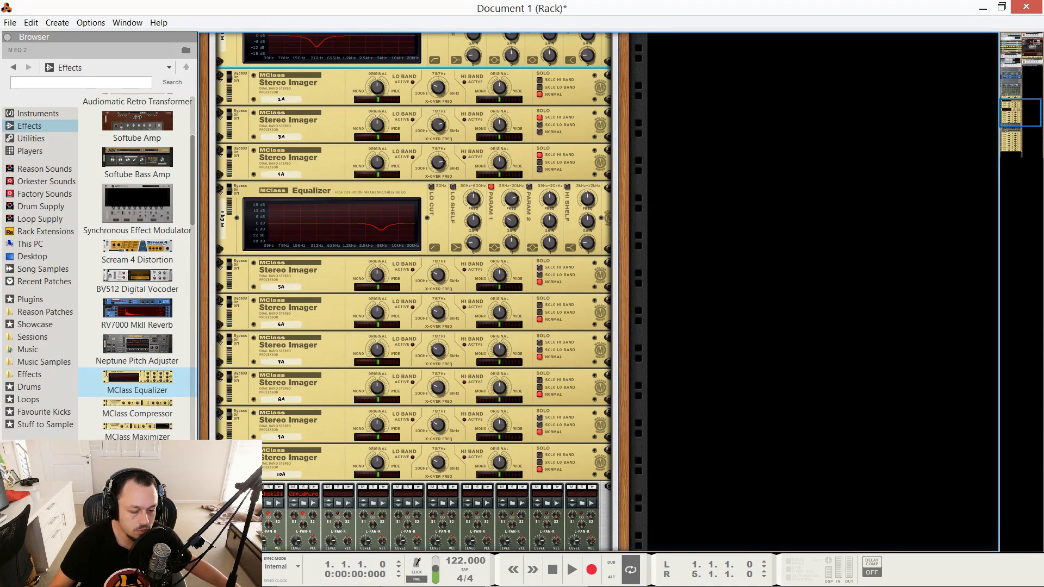
click(262, 485)
scroll(276, 492, down, 3)
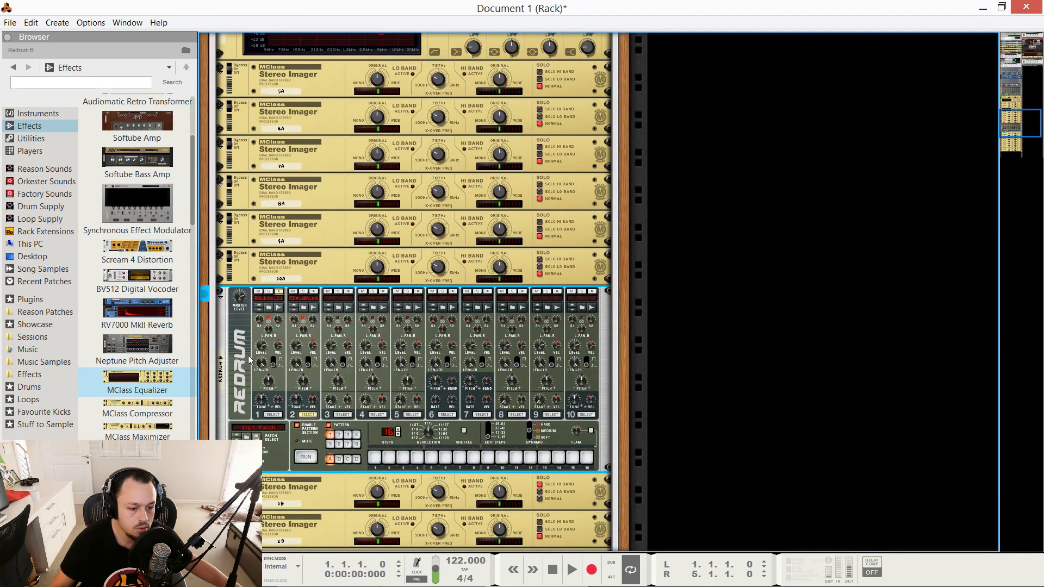
key(space)
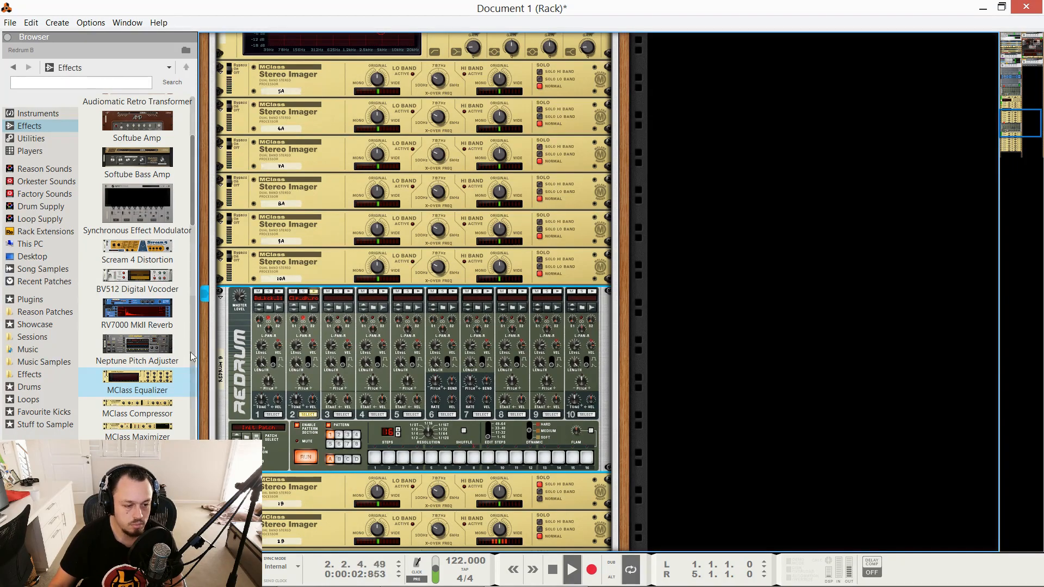
scroll(379, 416, up, 3)
scroll(353, 411, up, 10)
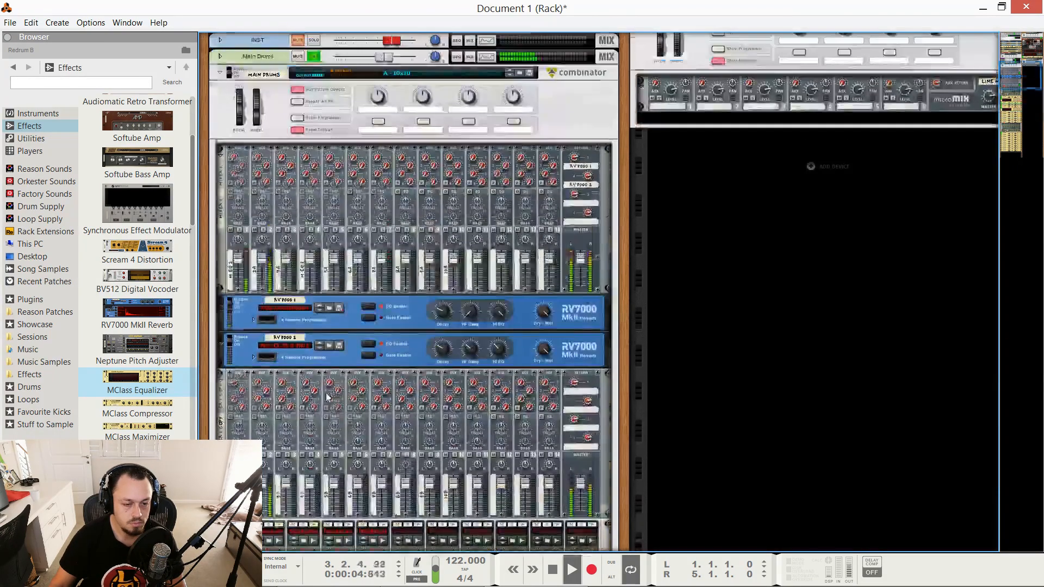
key(space)
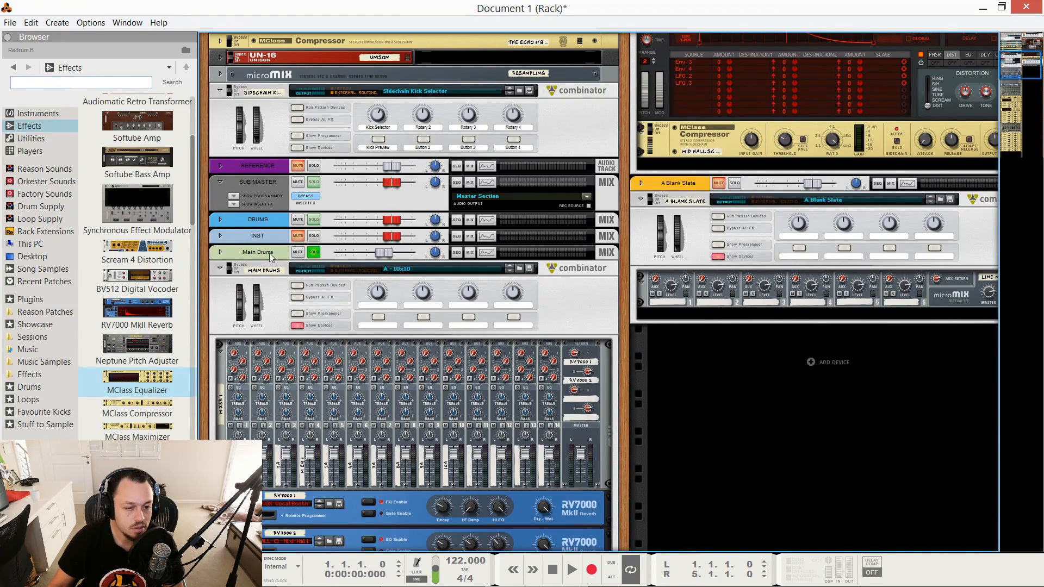
Step: Hide the devices inside the Main Drums Combinator
click(298, 326)
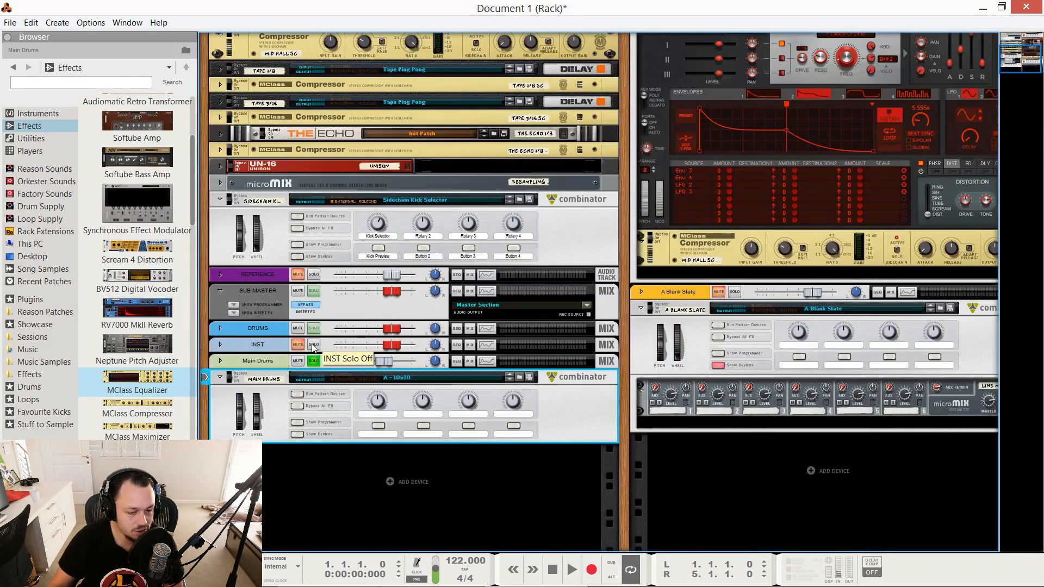
Step: Turn off solo on the Main Drums channel and open the Percussion folder of the Reason Loop Supply
click(314, 360)
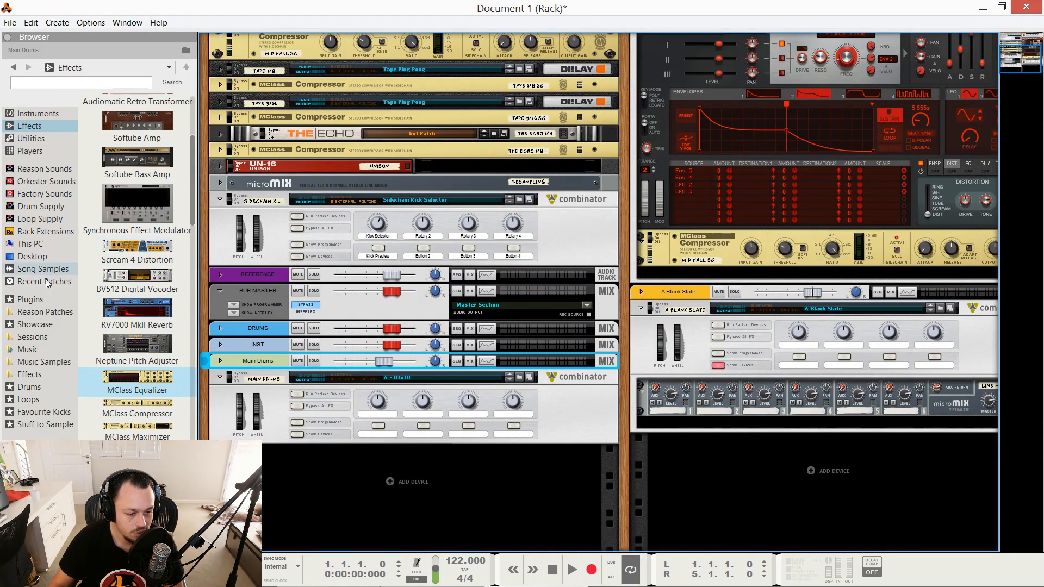
click(44, 218)
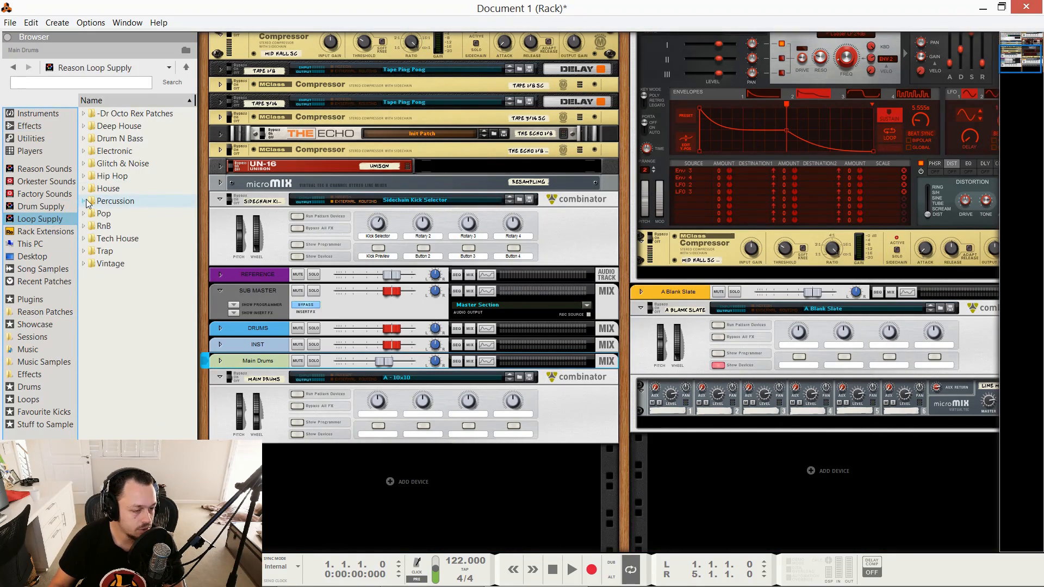
double_click(118, 203)
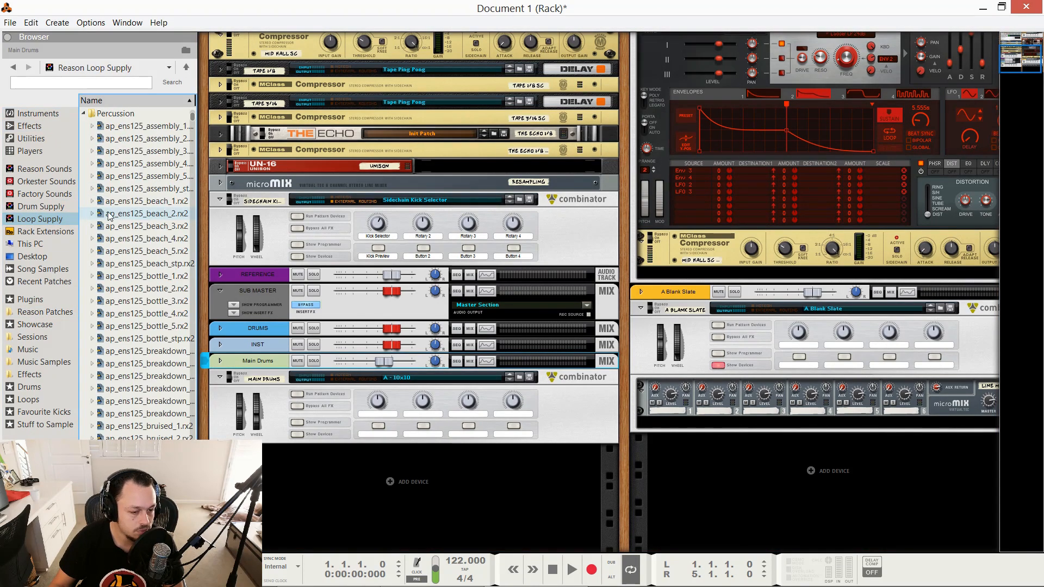
Step: Try to load the percussion loops ap_ens125_beach_2.rx2 and Shaker_03_120-MF.rx2 into the rack
click(121, 176)
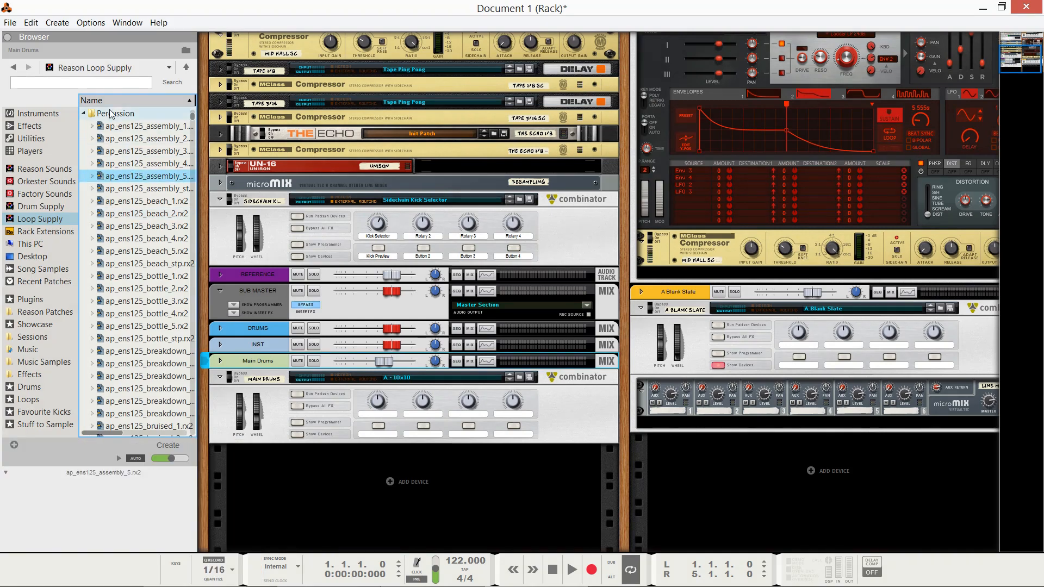
scroll(145, 180, down, 1)
click(145, 181)
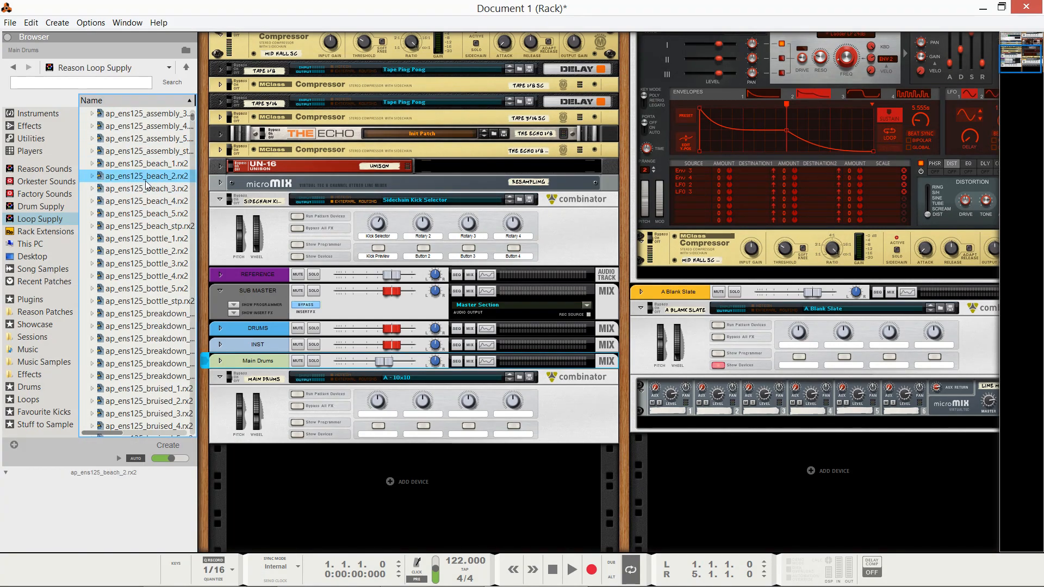
click(118, 458)
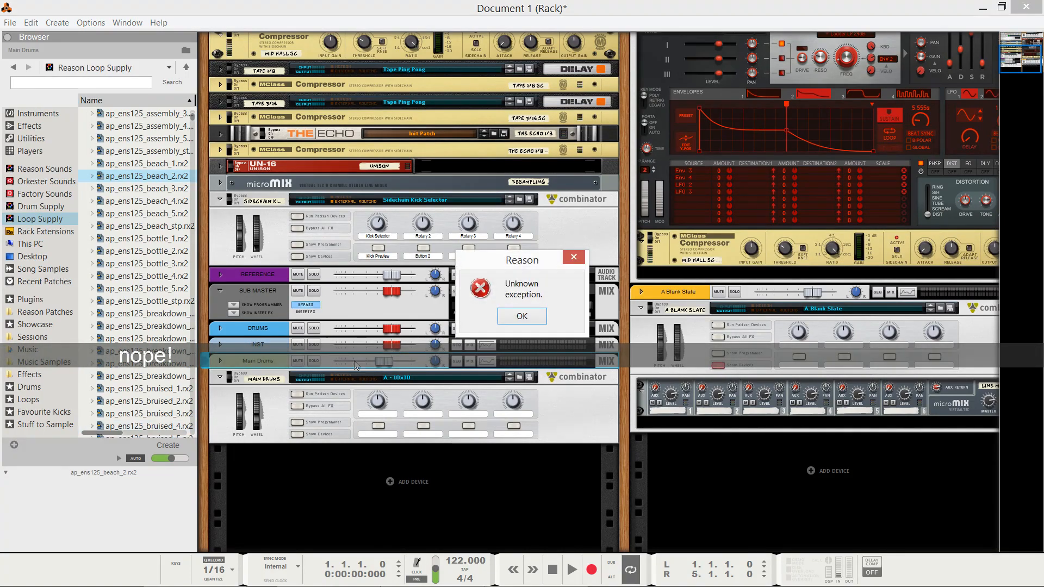
click(521, 317)
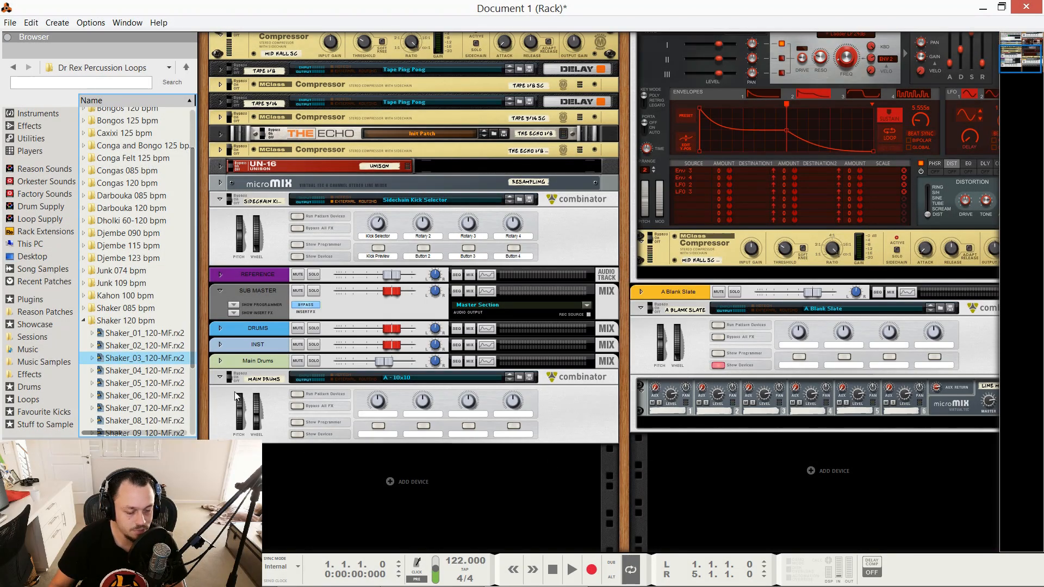
drag(146, 359, 344, 470)
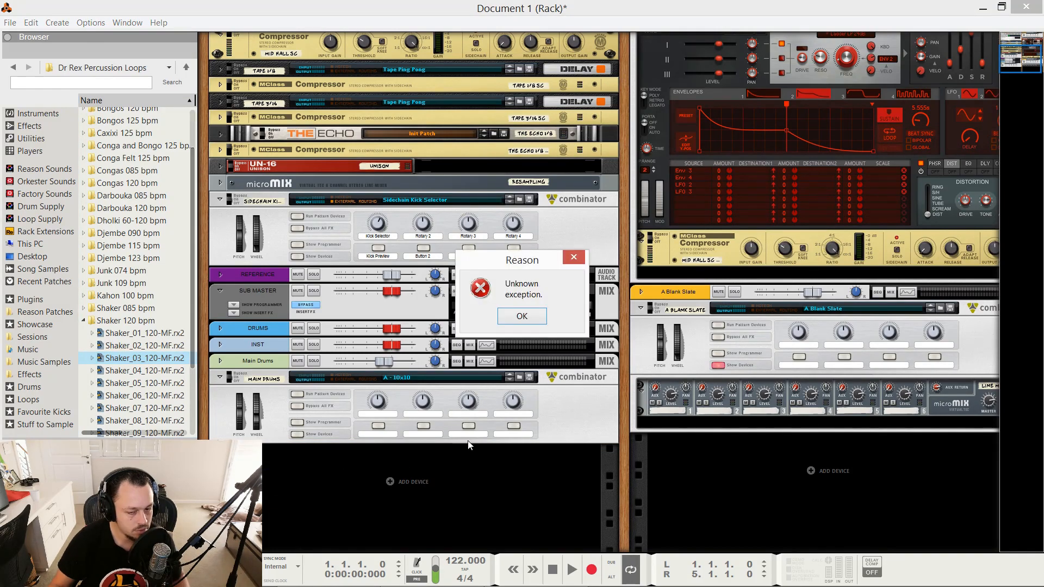
click(524, 318)
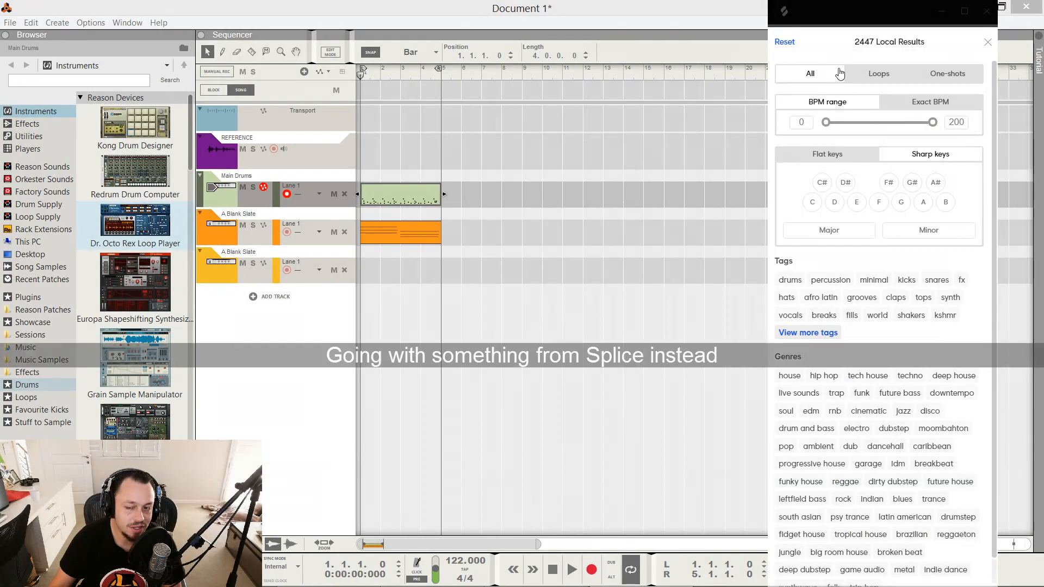
Step: Switch to Splice and filter the local library to loops from 106 to 130 BPM with the percussion tag
click(885, 78)
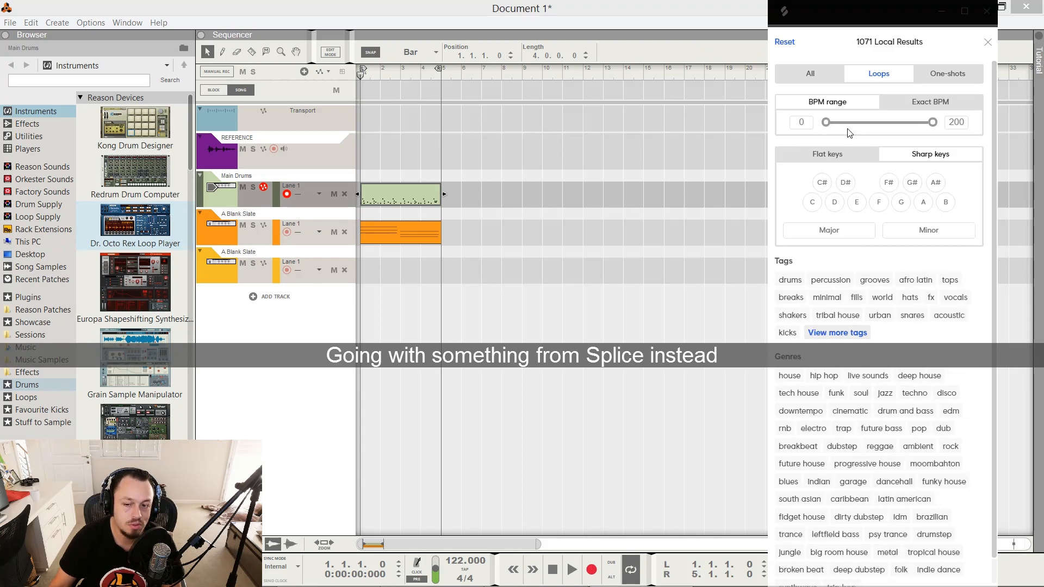
drag(838, 126, 880, 140)
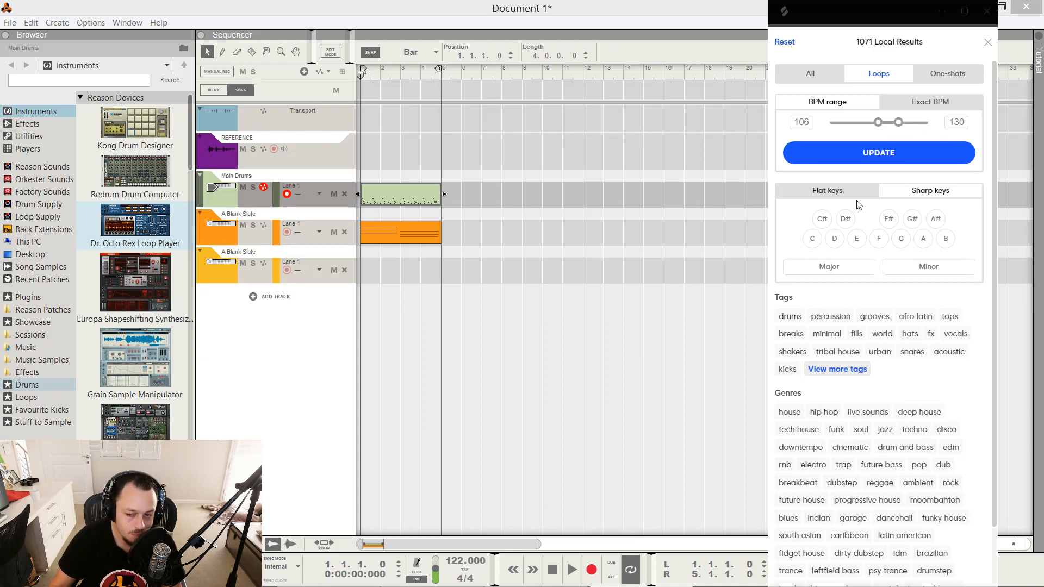
click(867, 157)
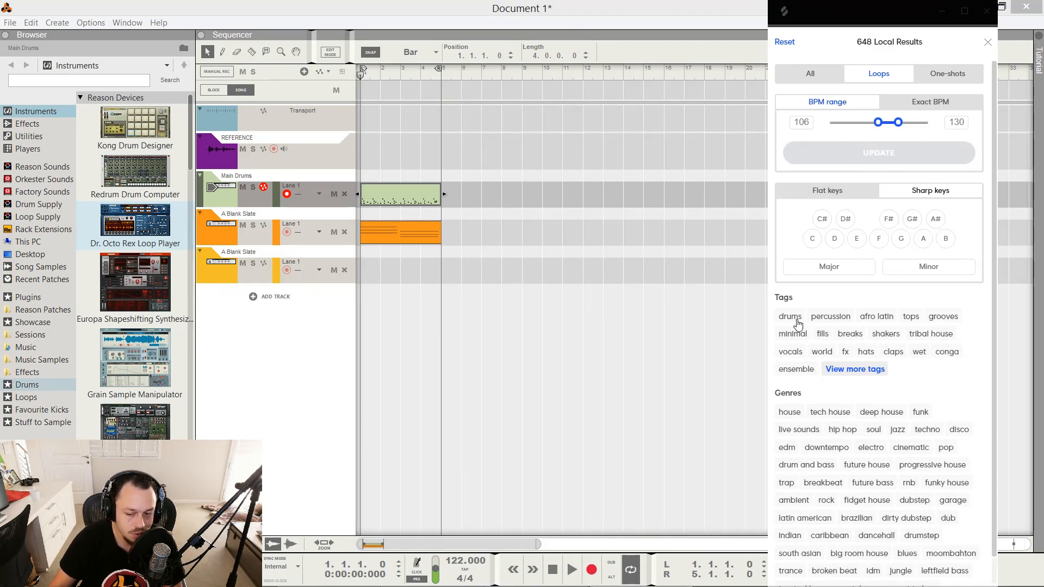
click(826, 318)
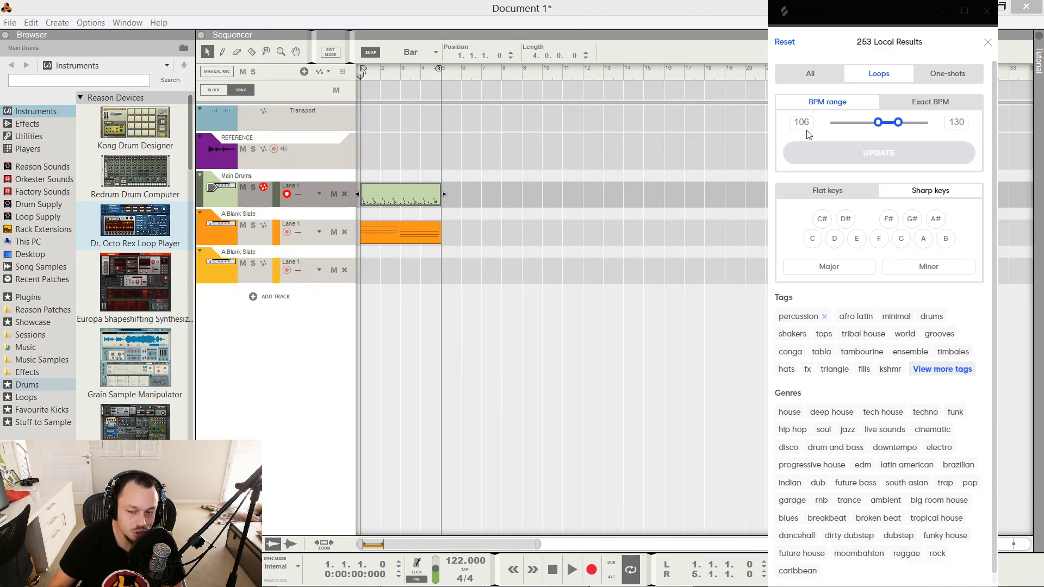
click(987, 48)
Step: Audition the cabasa loop, remove the percussion tag filter, and audition the TA_RA_CLAPS loops
click(794, 201)
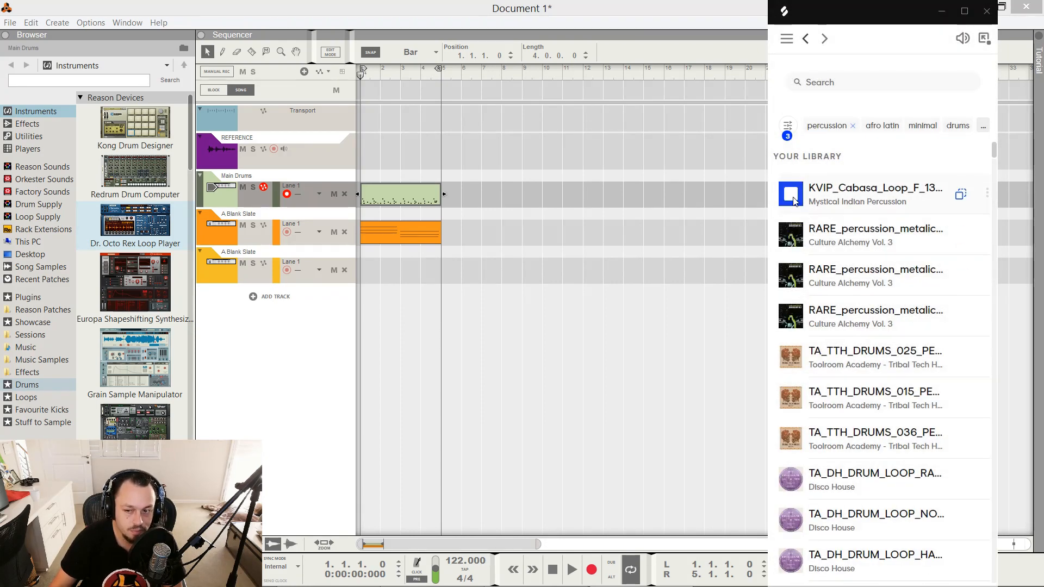
click(826, 128)
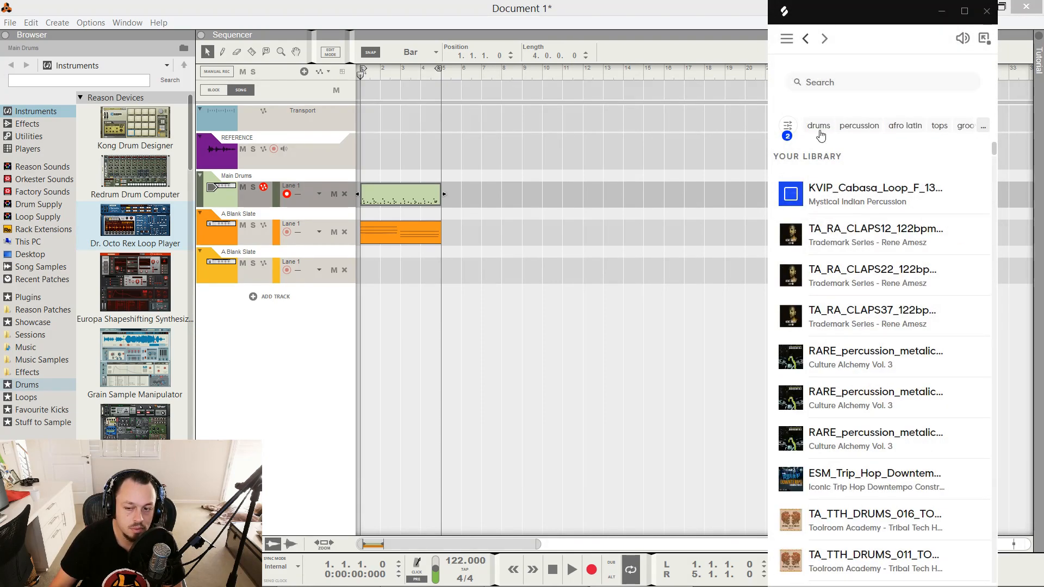
click(791, 235)
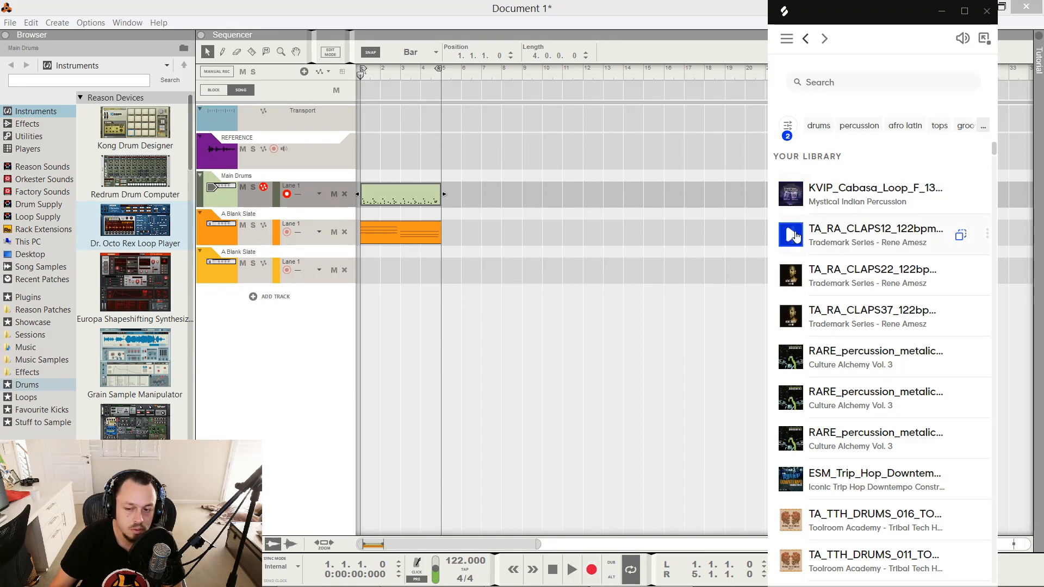
click(796, 280)
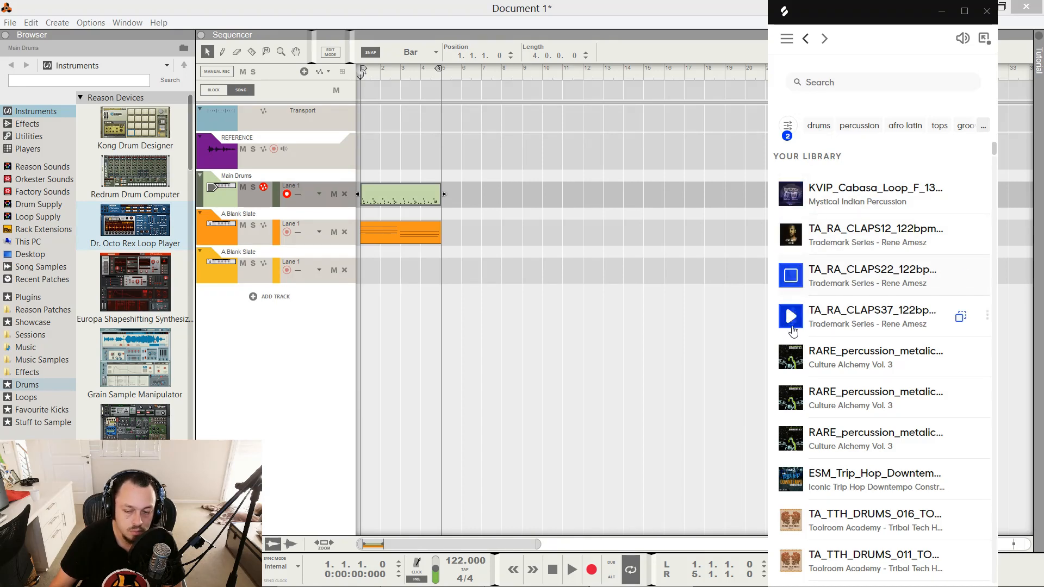
click(791, 321)
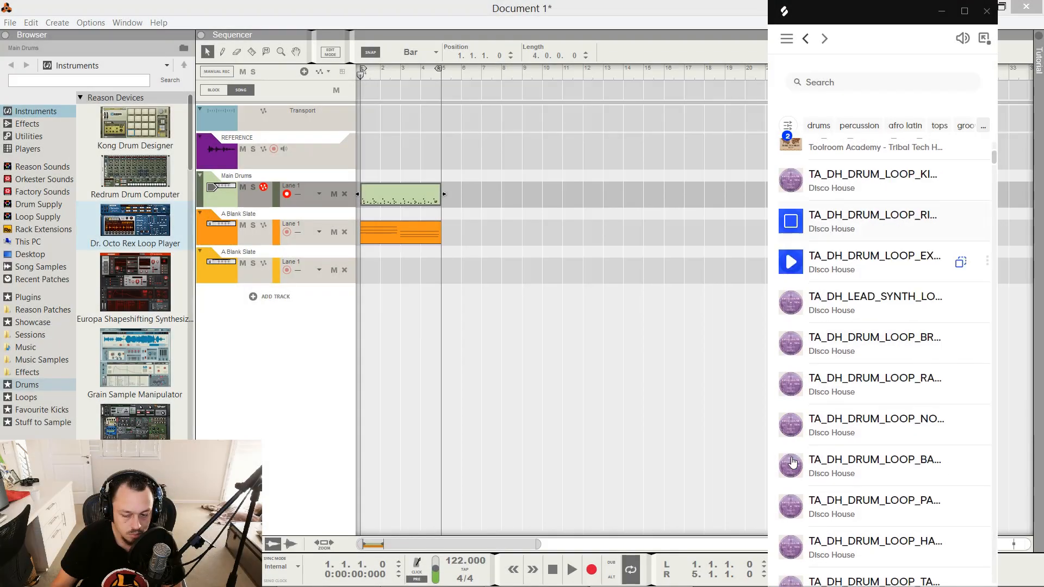
Step: Audition the Disco House drum loops and add TA_DH_DRUM_LOOP_HAM_ROLL_SHAKER_119 to the Reason sequencer as a new audio track
click(791, 461)
scroll(793, 483, down, 3)
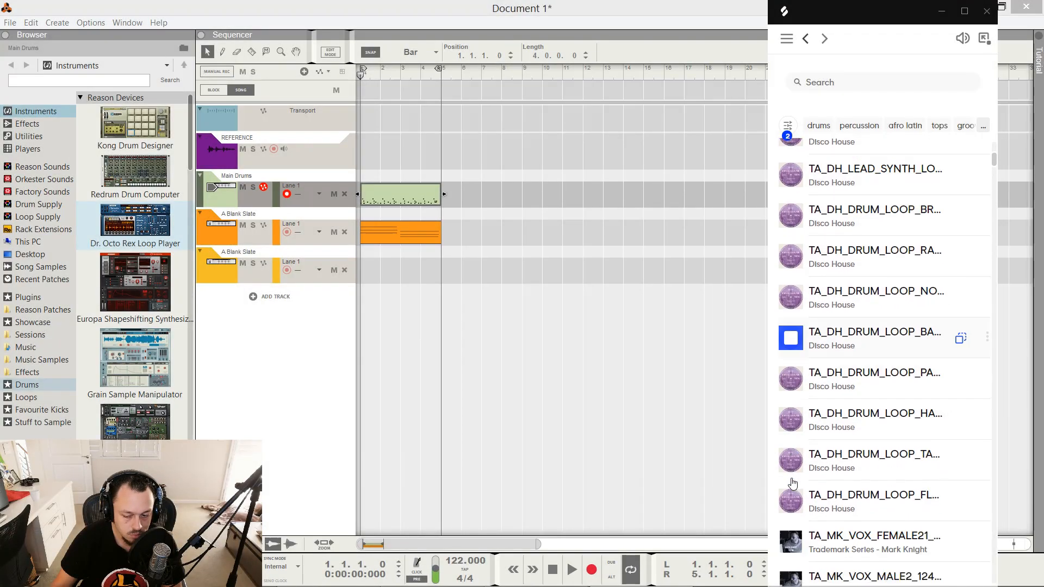
click(791, 417)
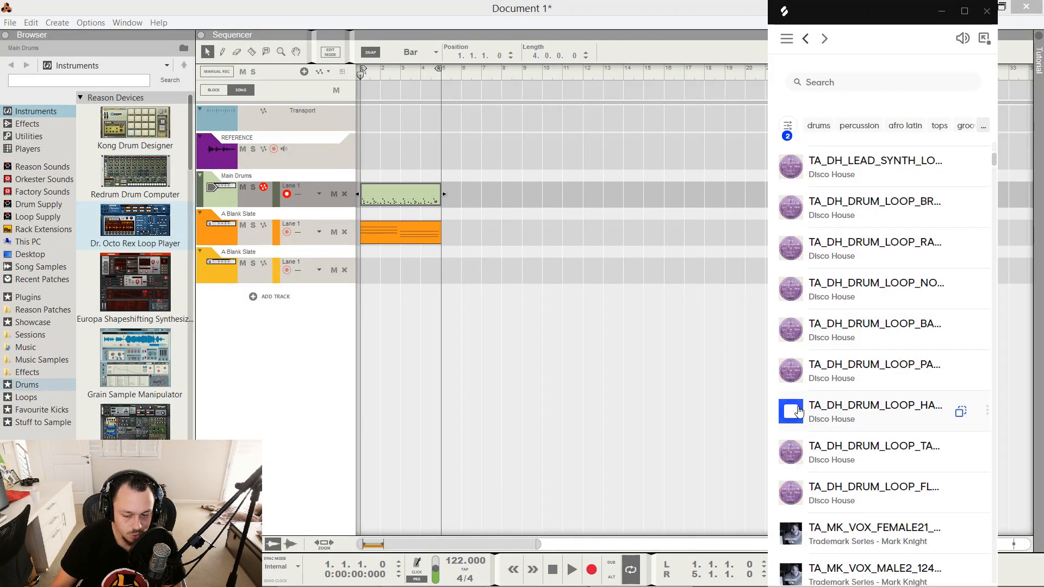
drag(799, 413, 259, 322)
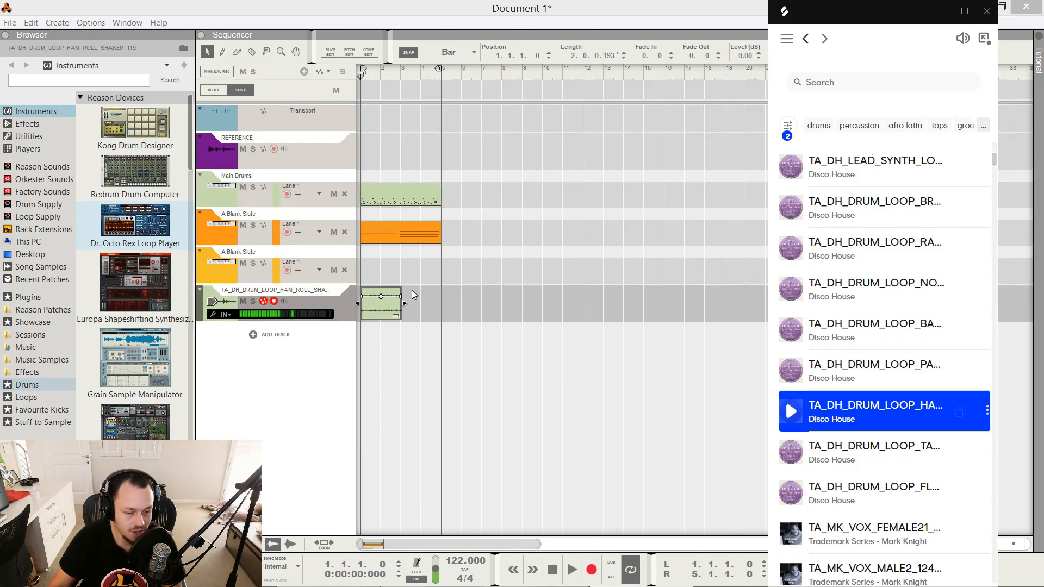
Step: Trim the end of the shaker loop clip so that it is exactly 2 bars long
click(382, 311)
scroll(398, 311, up, 6)
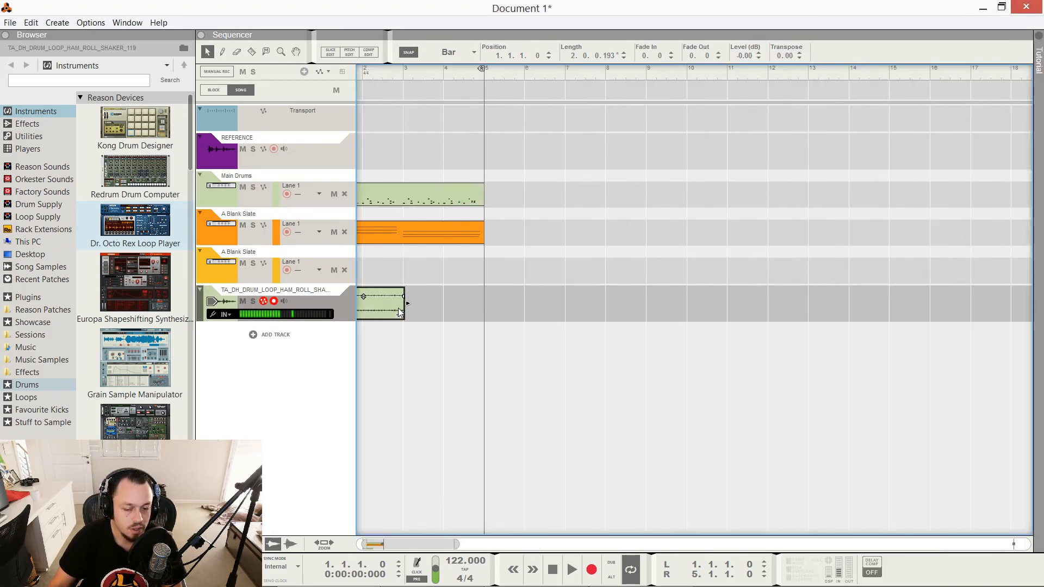
scroll(400, 320, left, 5)
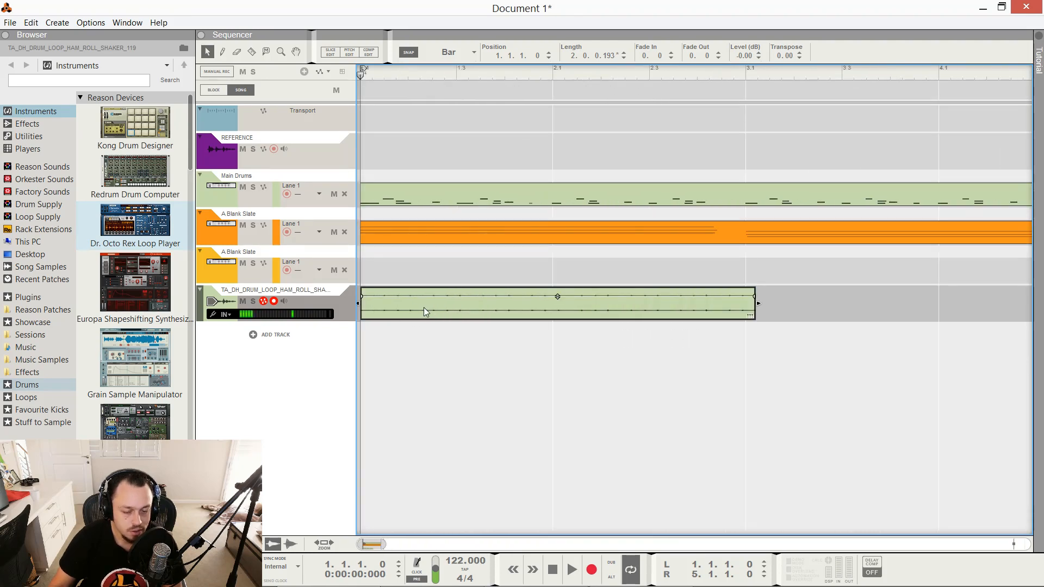
scroll(419, 305, down, 2)
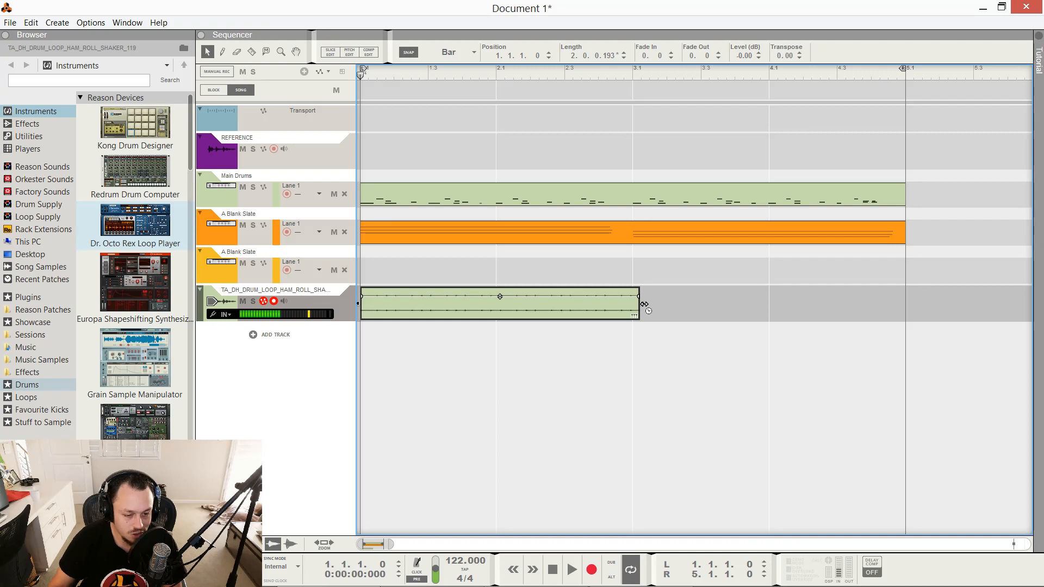
drag(644, 305, 636, 304)
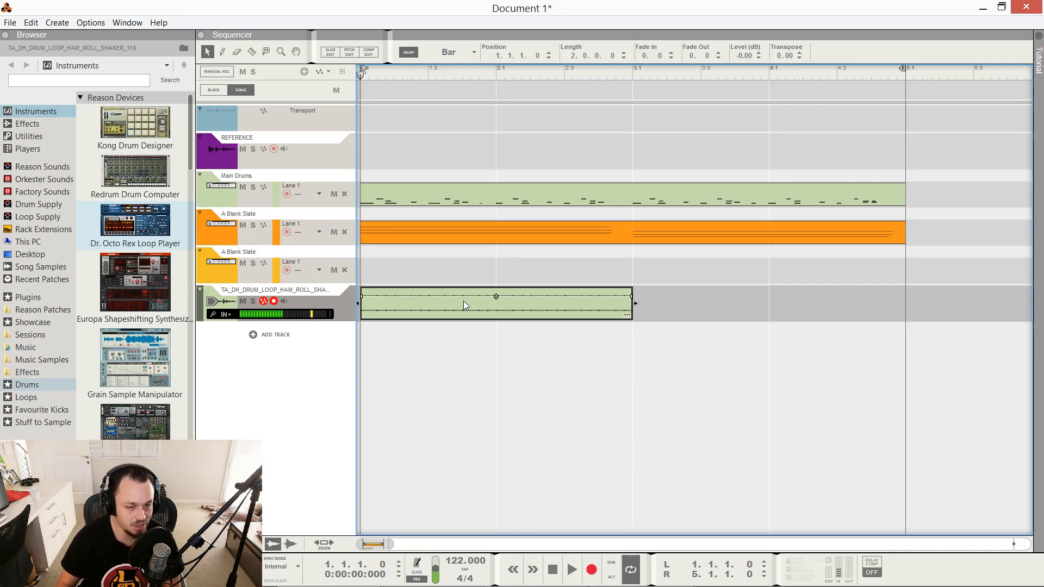
Step: Duplicate the shaker clip into bars 3 and 4 while playing back the loop
key(space)
key(ctrl+d)
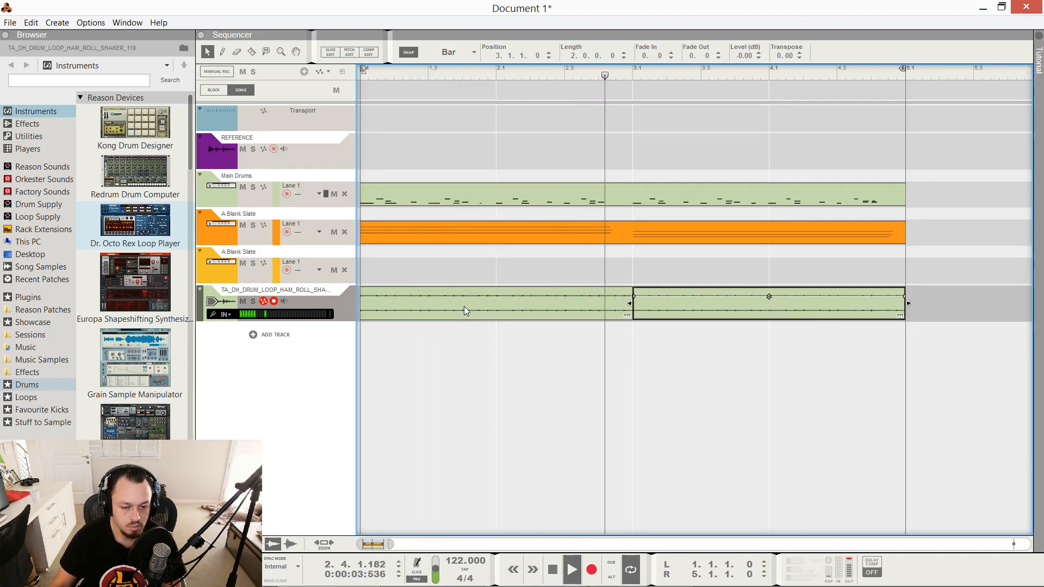
scroll(464, 305, down, 3)
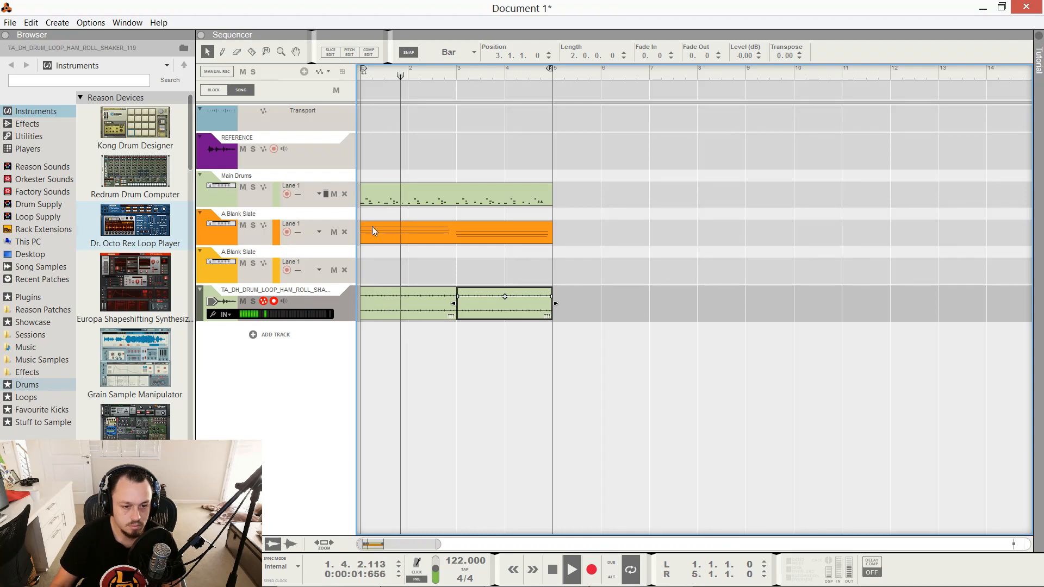
key(space)
Step: Assign groove channel A1, Shuffle 53%, to the Main Drums lane and play back the loop
click(302, 196)
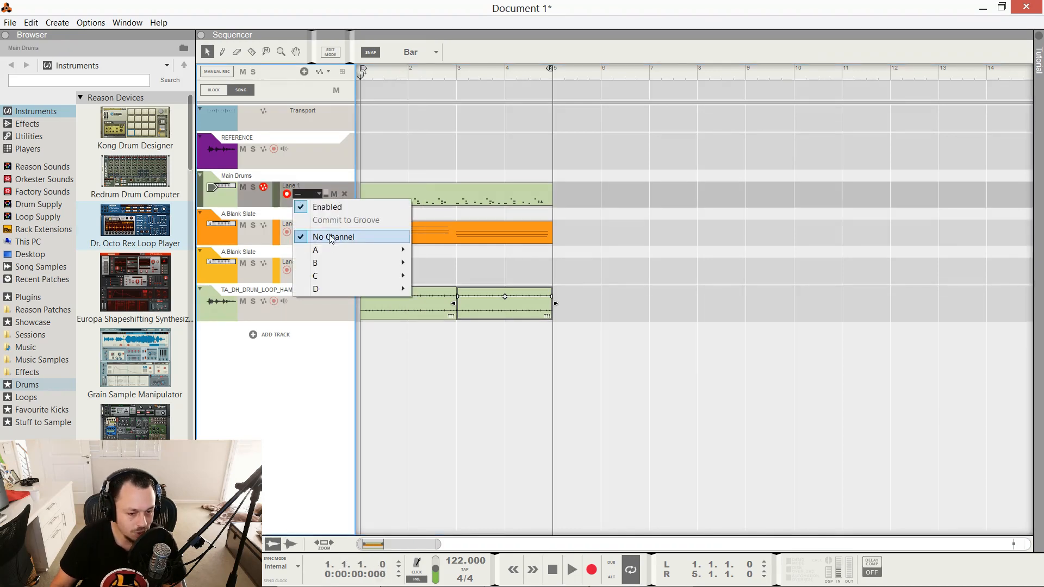
mouse_move(331, 250)
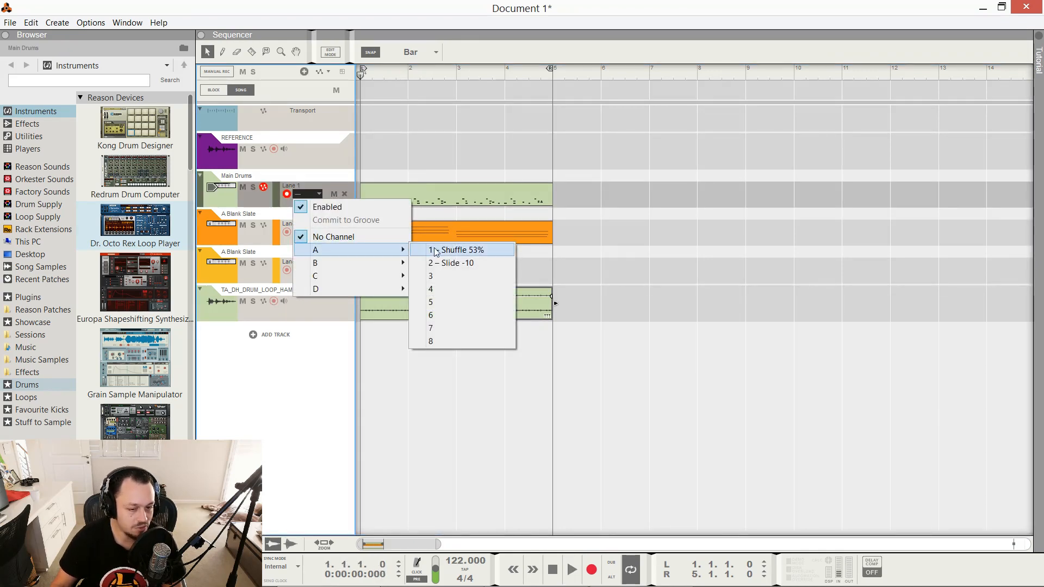
click(466, 251)
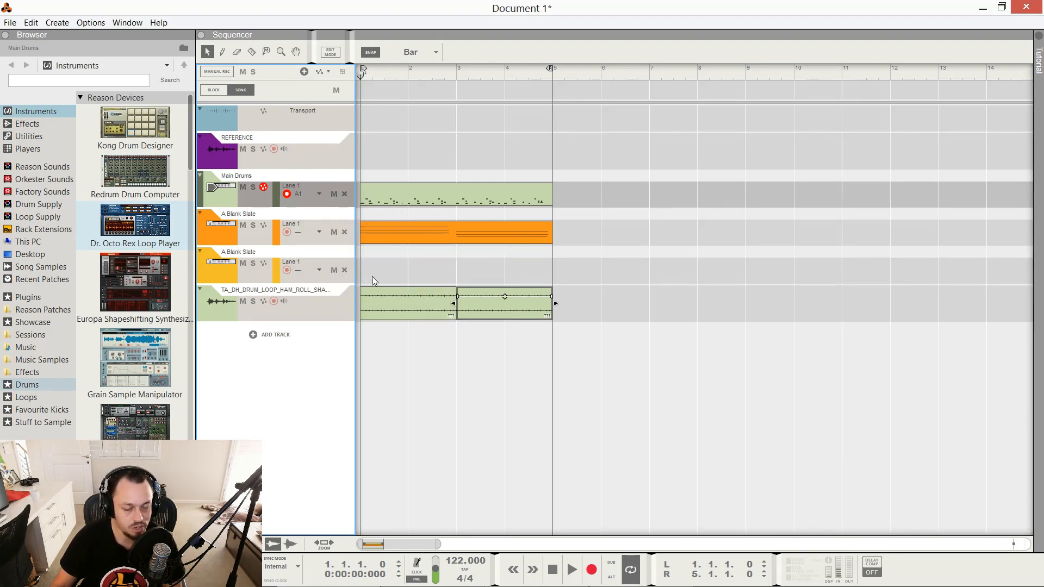
key(space)
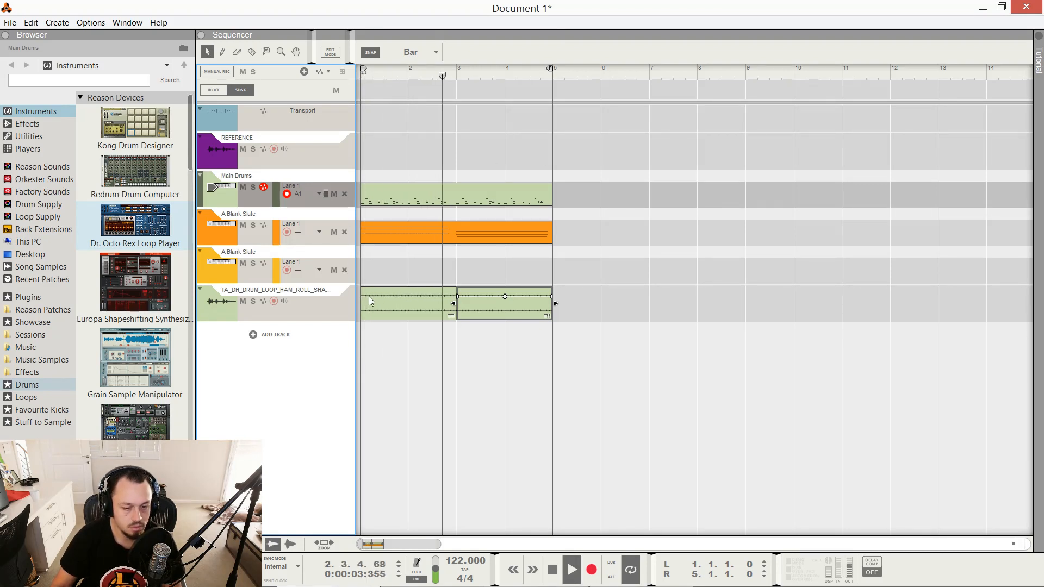
key(space)
Step: Inspect the slices of the first shaker clip, close them, and open the clip in Comp Edit mode
click(396, 309)
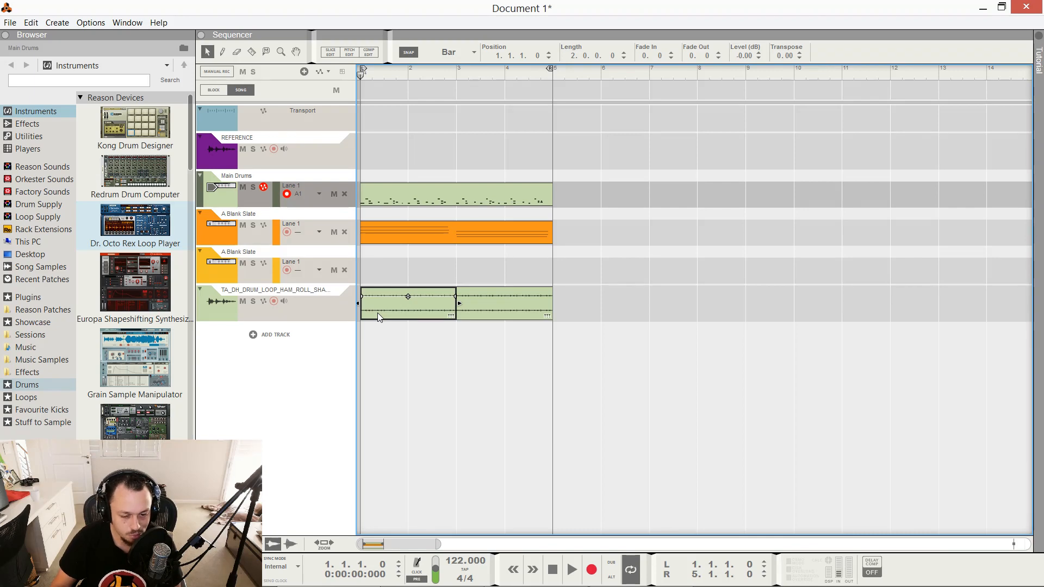
double_click(378, 312)
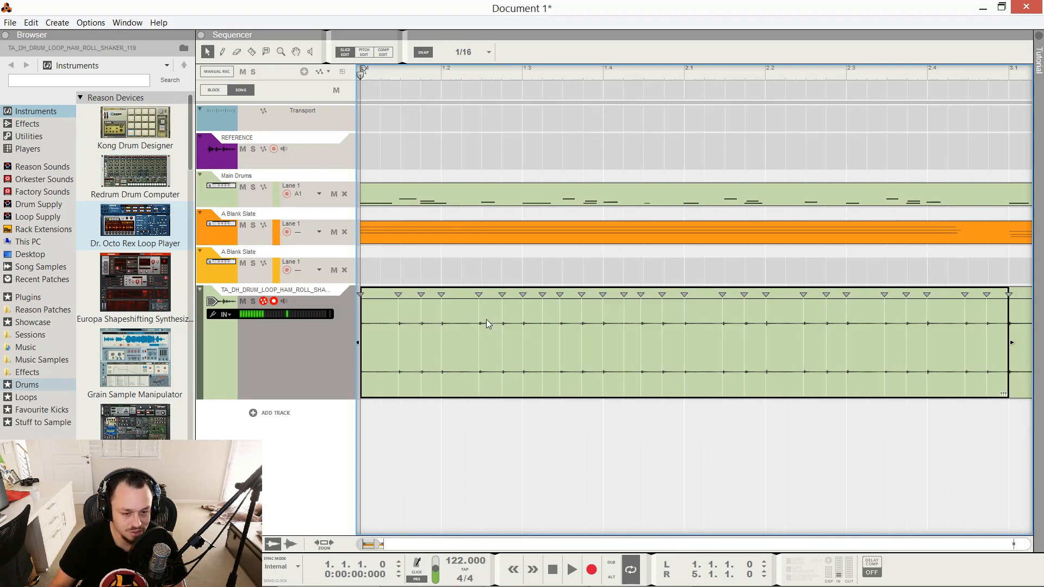
double_click(436, 283)
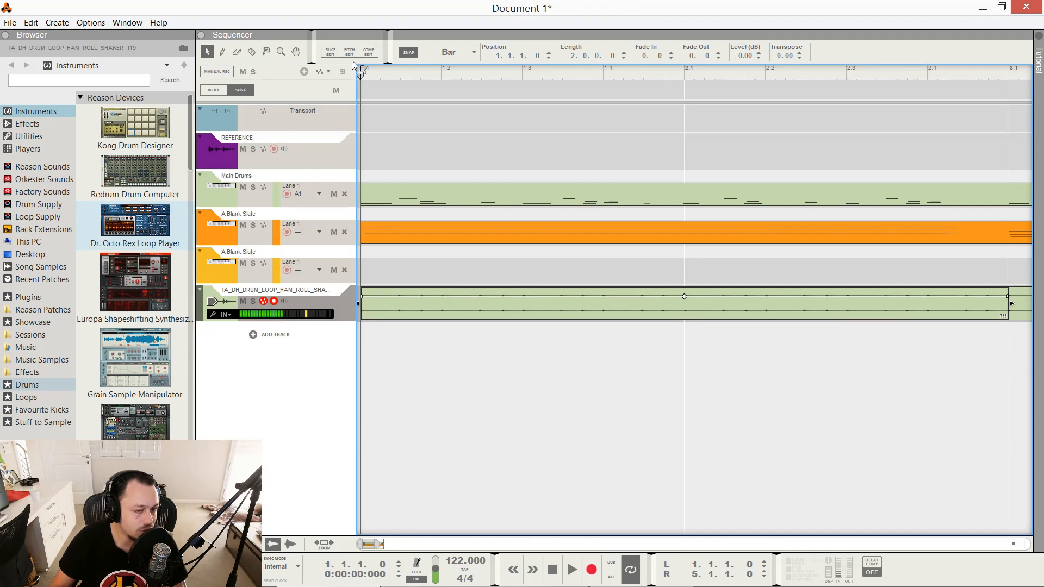
click(369, 53)
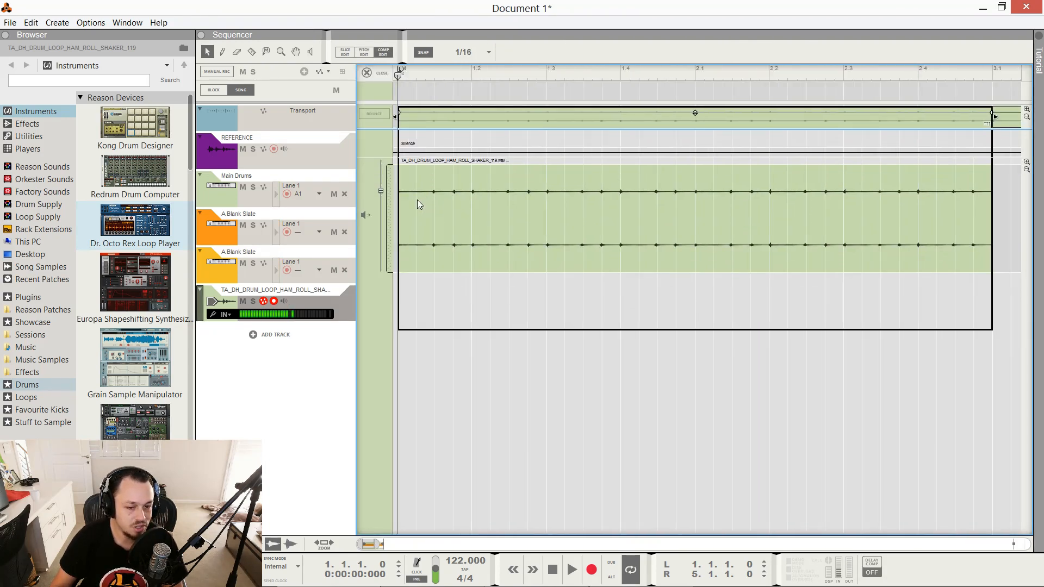
Step: Shift the shaker recording later inside its clip to a recording offset of 0.0.0.56.3 and play back the loop
key(space)
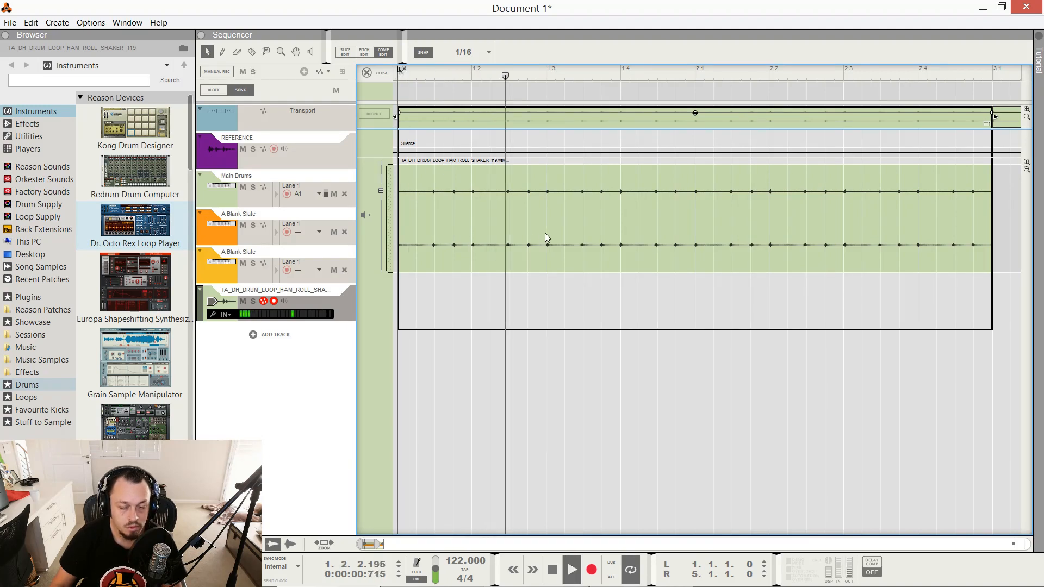
key(space)
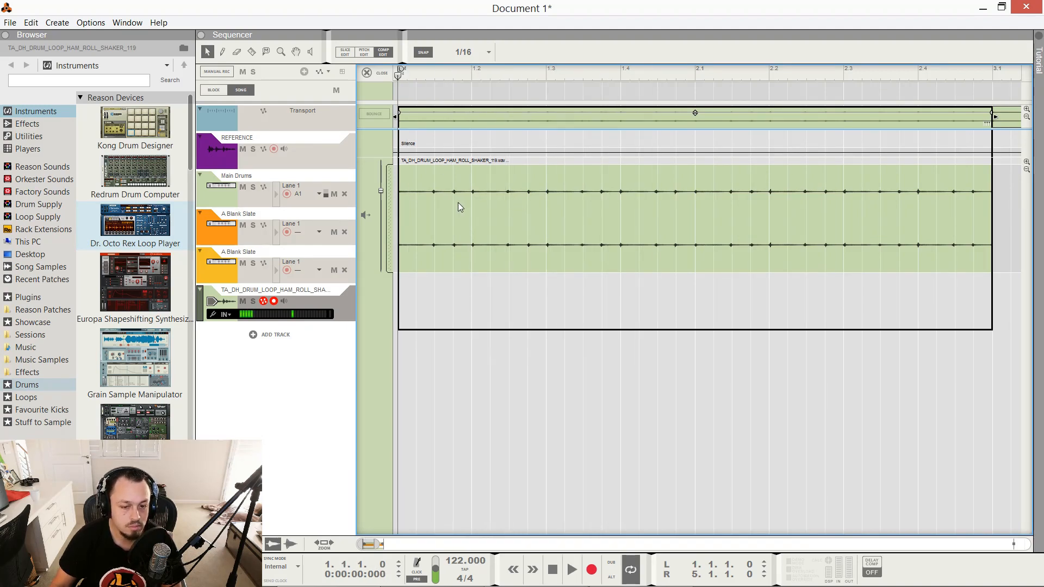
click(433, 214)
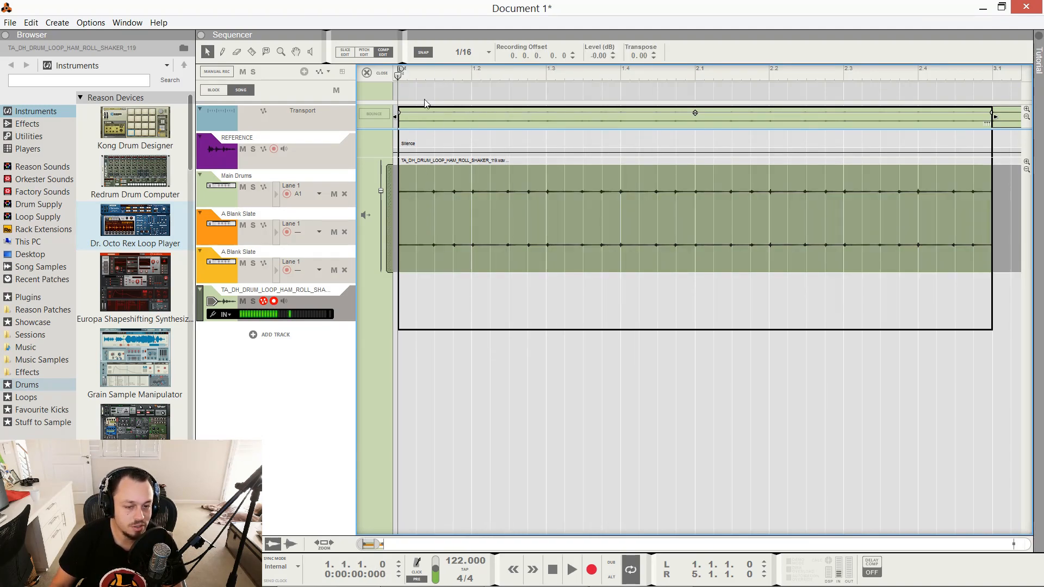
drag(421, 212, 412, 217)
key(space)
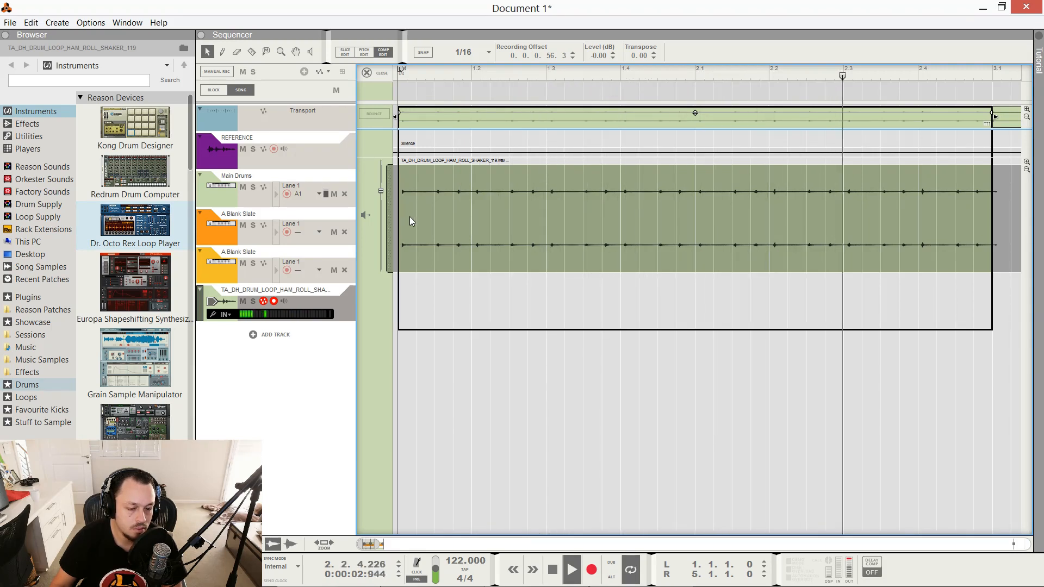
Step: Fine-tune the shaker recording offset to 0.0.0.20.11 while playing back the loop, and close the clip editor
scroll(410, 216, up, 4)
scroll(410, 217, left, 2)
scroll(413, 217, up, 3)
key(space)
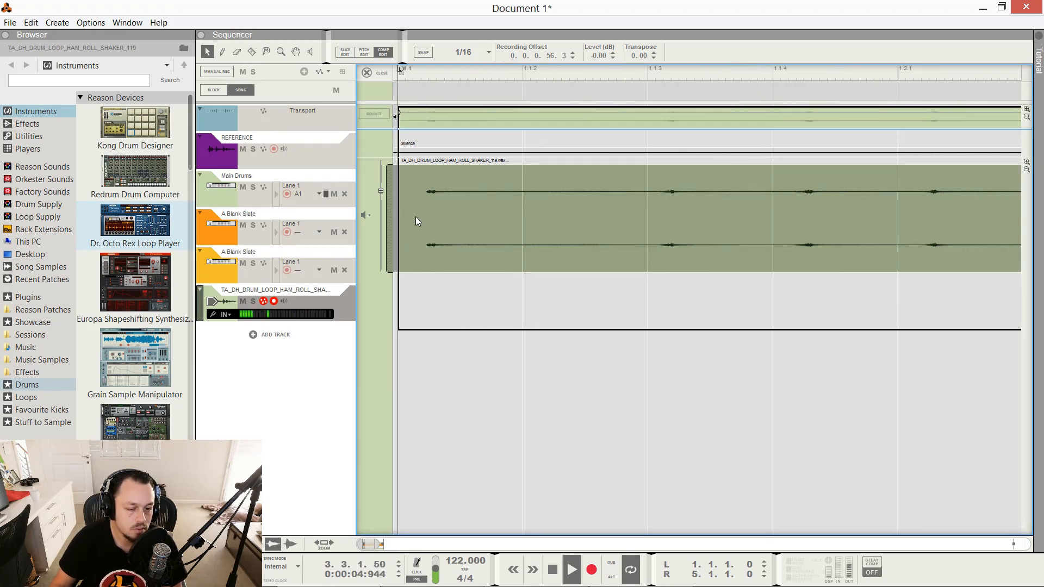
drag(442, 218, 423, 220)
key(space)
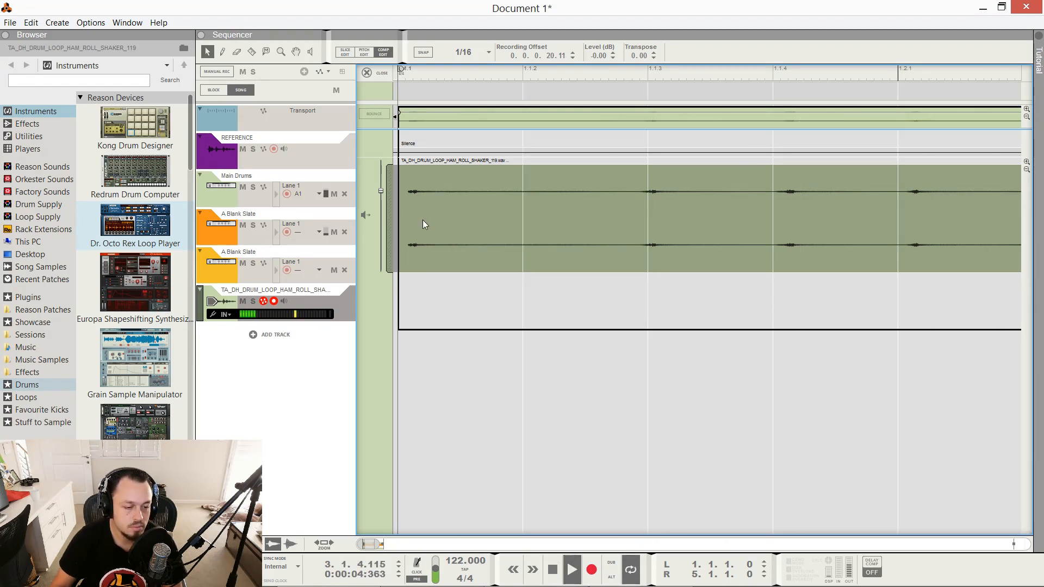
key(Escape)
scroll(433, 258, down, 3)
key(space)
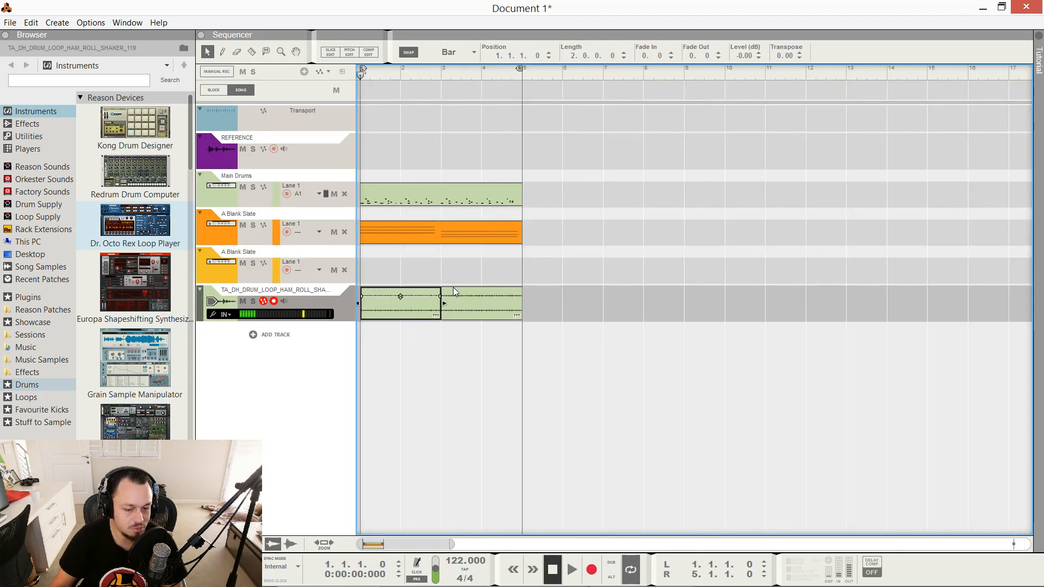
Step: Replace the second shaker clip with a duplicate of the adjusted first clip and play back the loop
click(471, 305)
key(Delete)
click(425, 303)
key(ctrl+d)
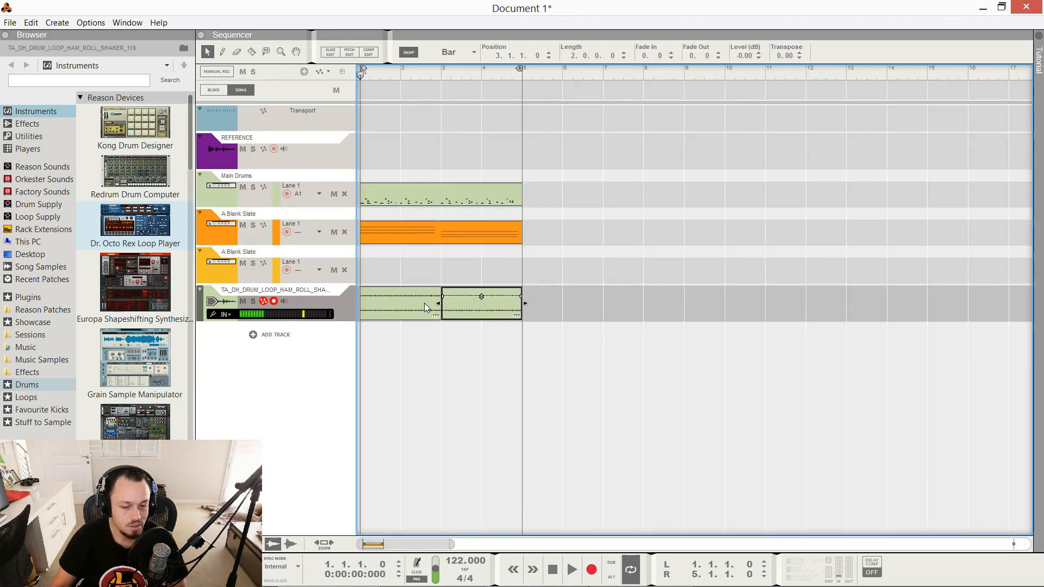
key(space)
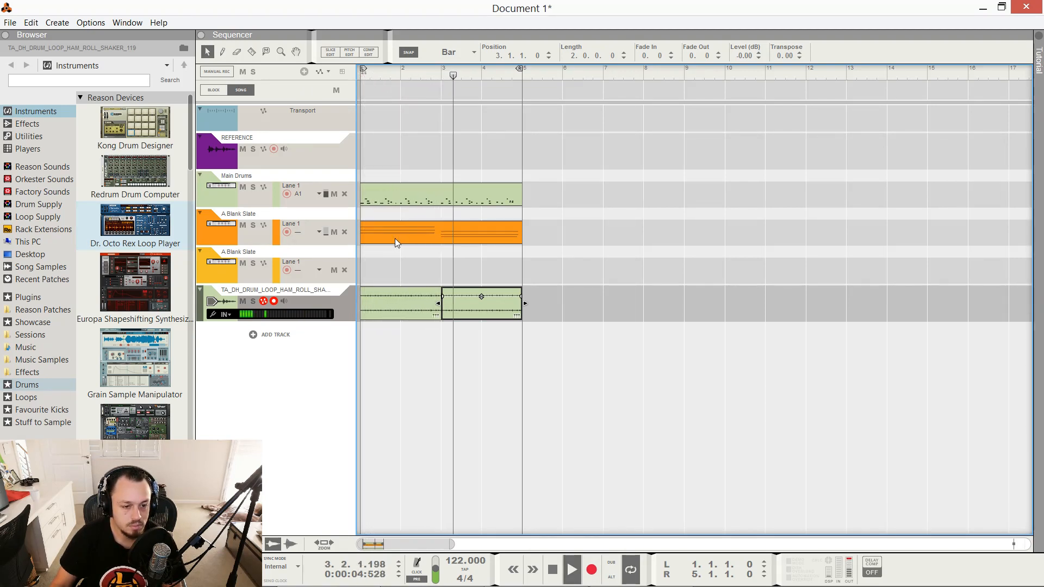
Step: Load Hh_808_chatter.wav from Drum Supply into drum channel 5 of the Redrum inside Main Drums, and start playback
key(F6)
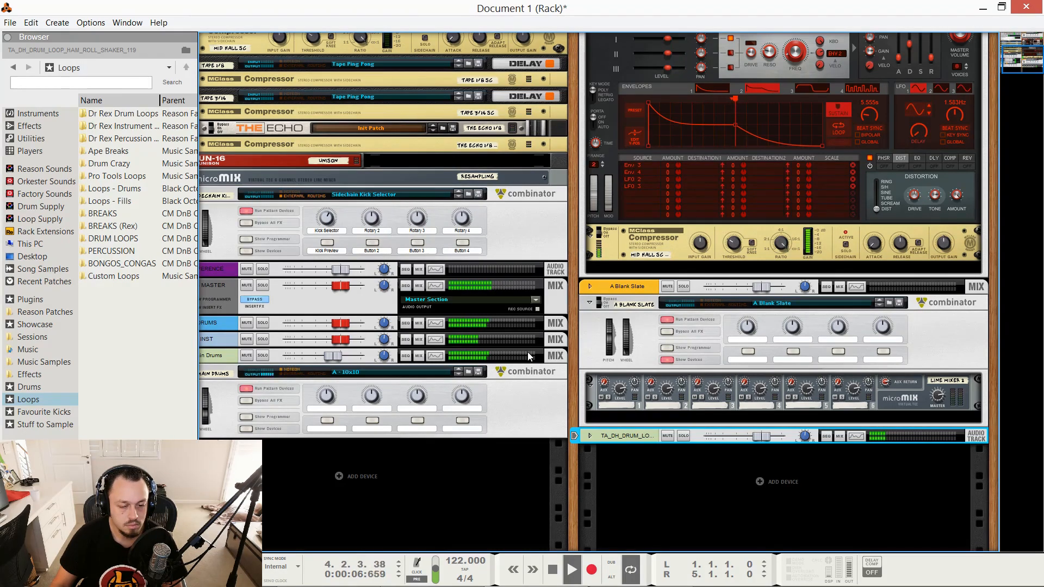
scroll(321, 441, left, 1)
key(space)
click(298, 429)
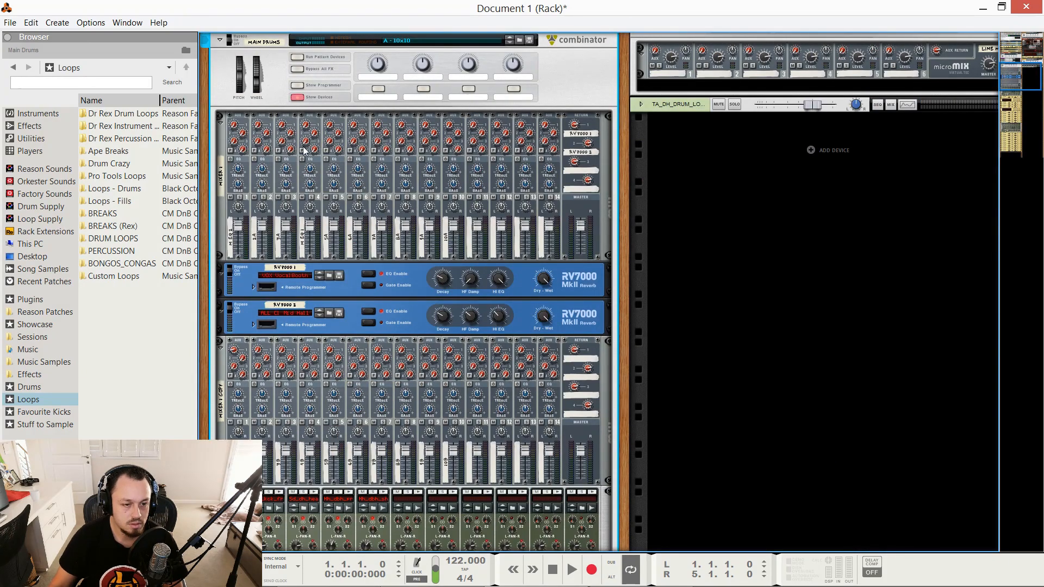
scroll(327, 281, down, 3)
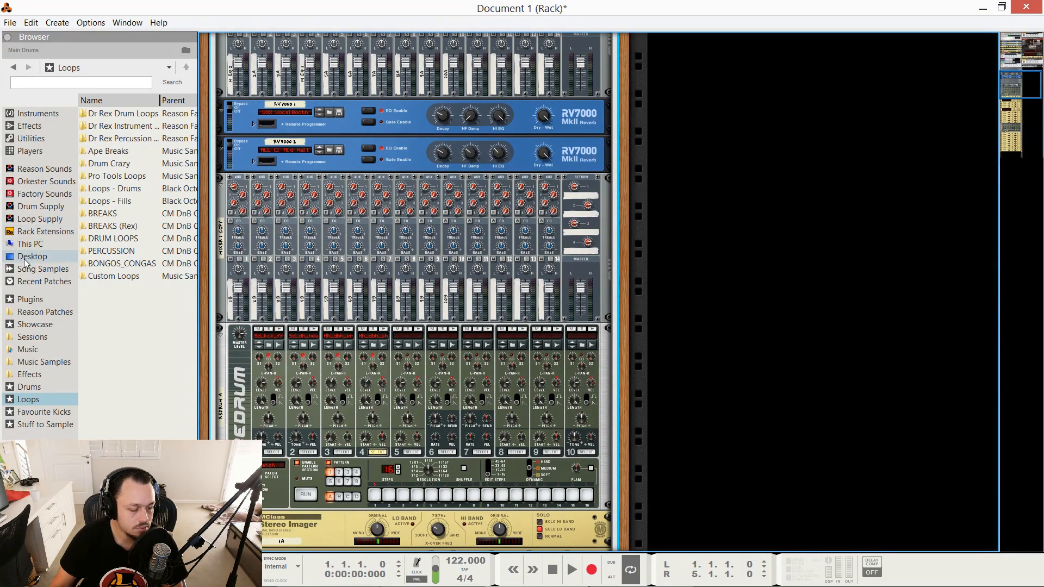
click(41, 206)
drag(150, 227, 407, 390)
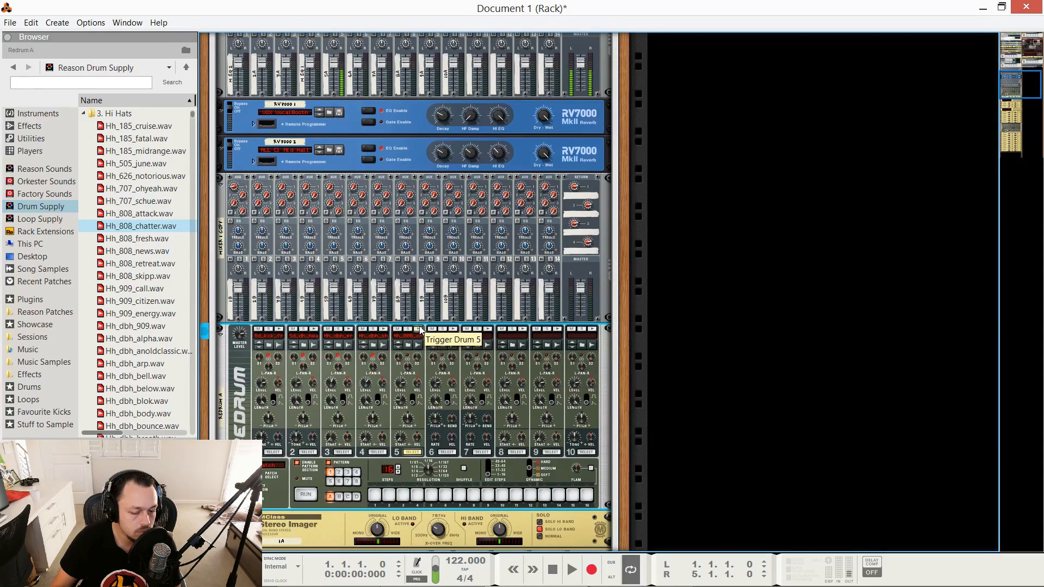
key(space)
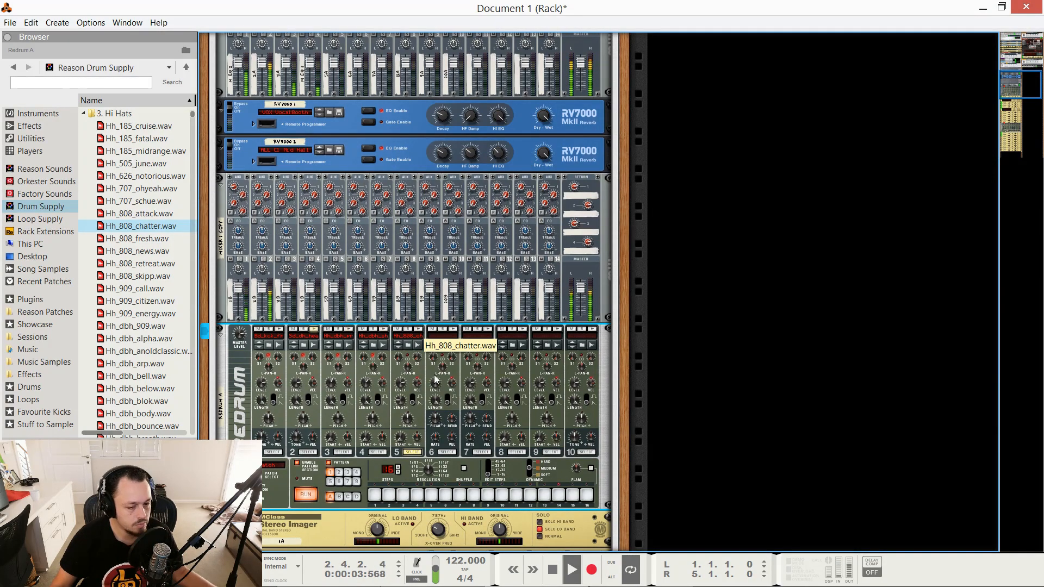
Step: Record a 4-bar hi-hat part onto a new lane of the Main Drums track
scroll(234, 166, up, 10)
click(219, 192)
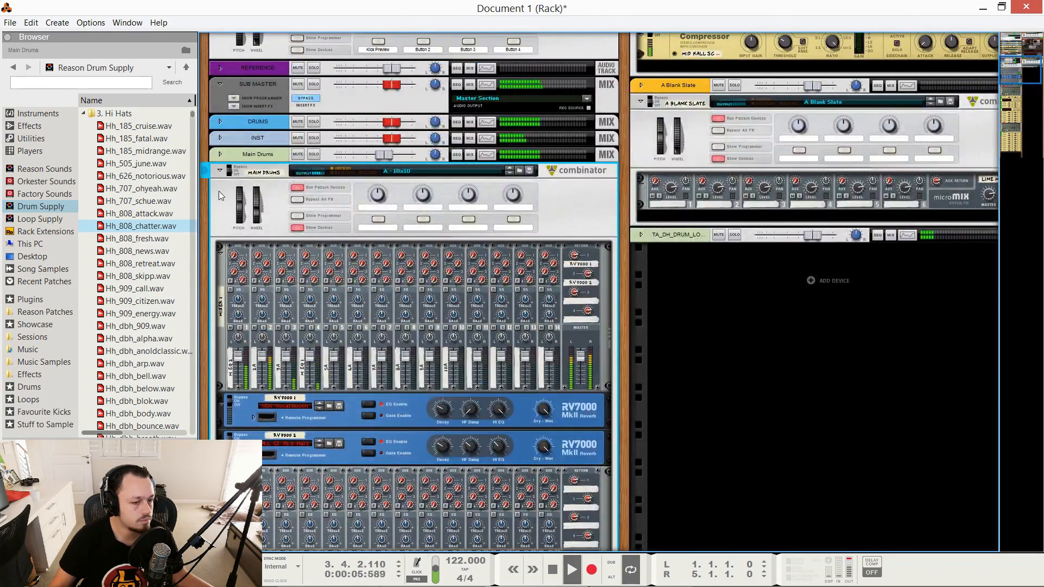
scroll(294, 256, down, 4)
scroll(296, 256, down, 5)
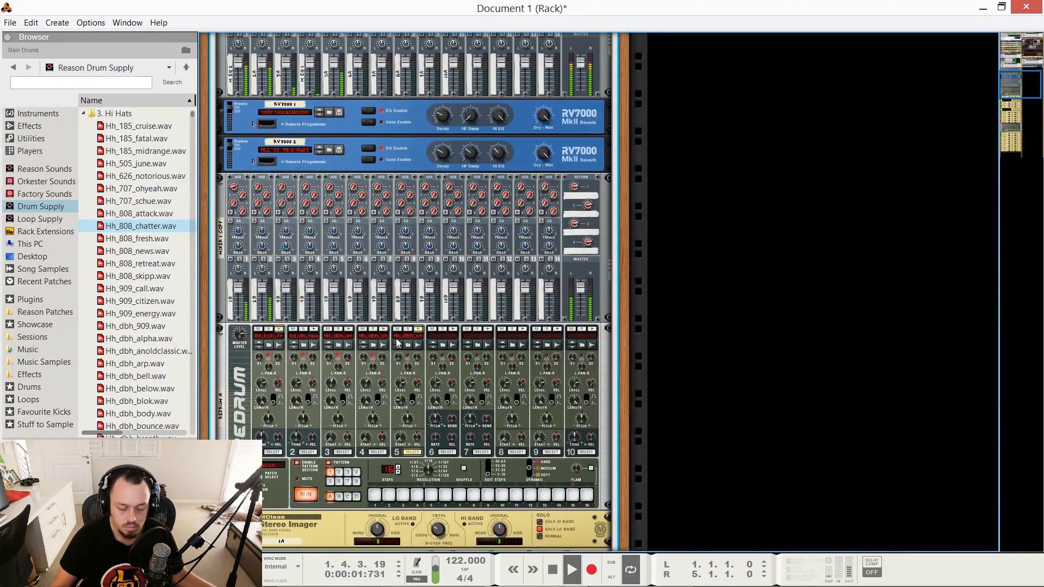
key(F7)
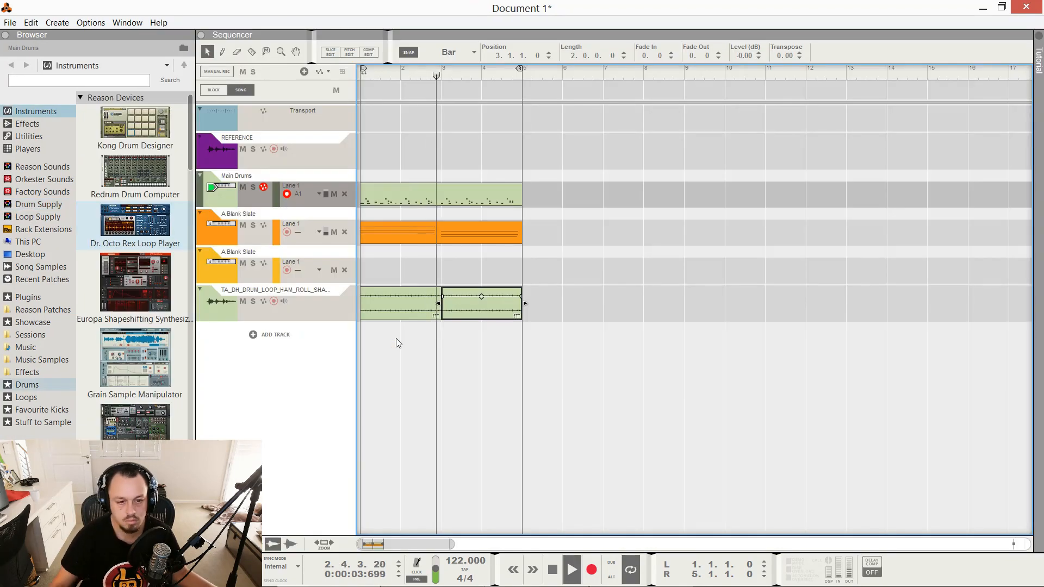
key(comma)
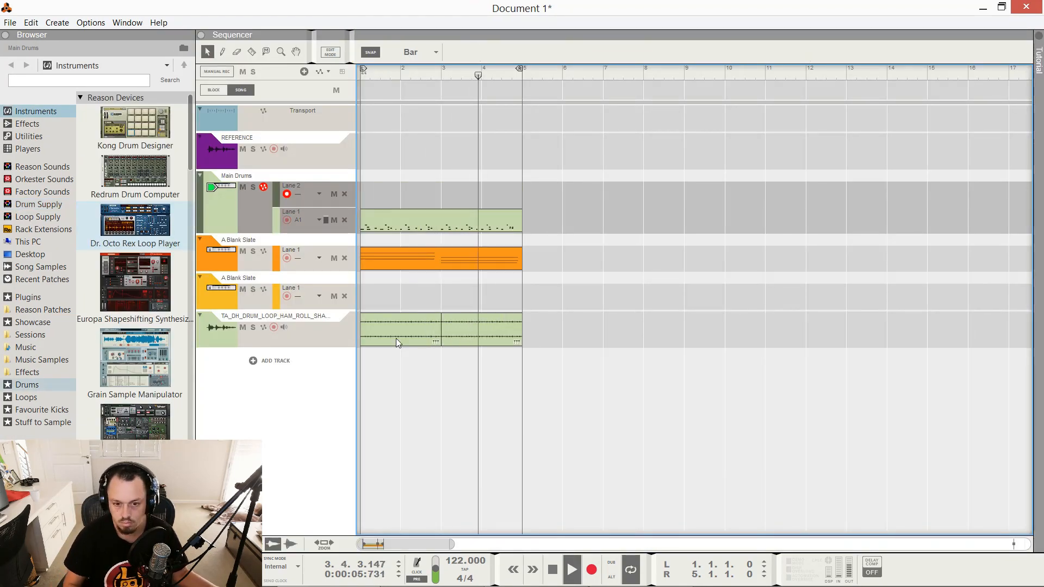
key(ctrl+Return)
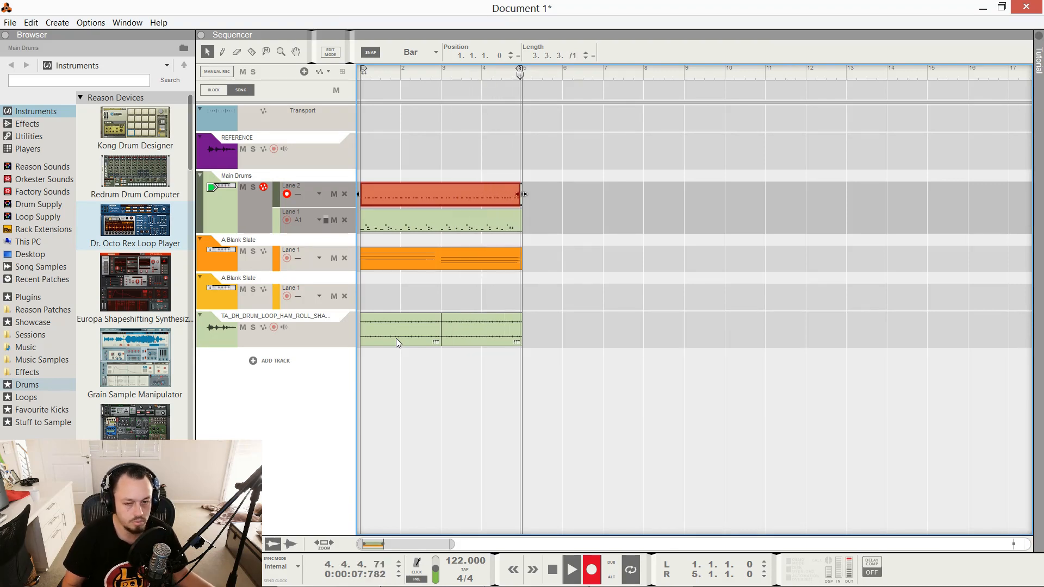
key(ctrl+Return)
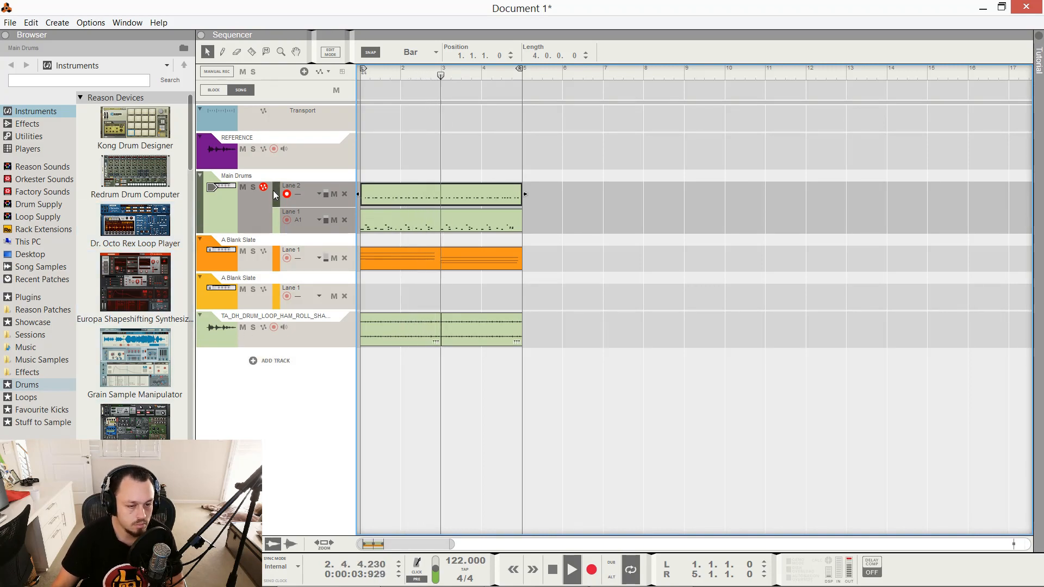
Step: Assign groove channel A1, Shuffle 53%, to the new hi-hat lane and solo the Main Drums track
click(313, 194)
mouse_move(339, 249)
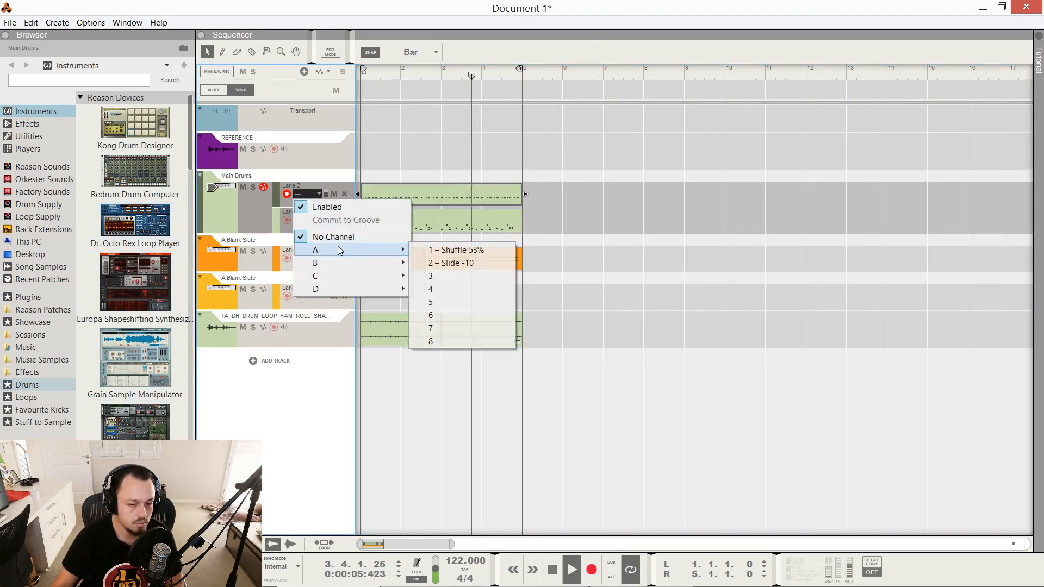
click(446, 250)
click(253, 187)
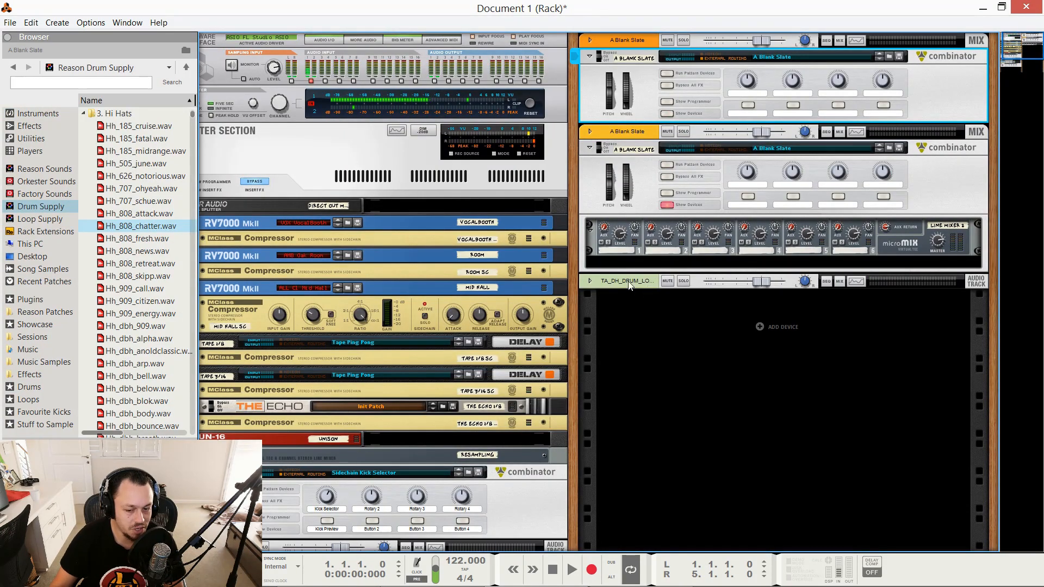
Step: Move the shaker loop audio track in the rack to below the Main Drums device in the first column
scroll(415, 253, down, 3)
scroll(414, 249, down, 4)
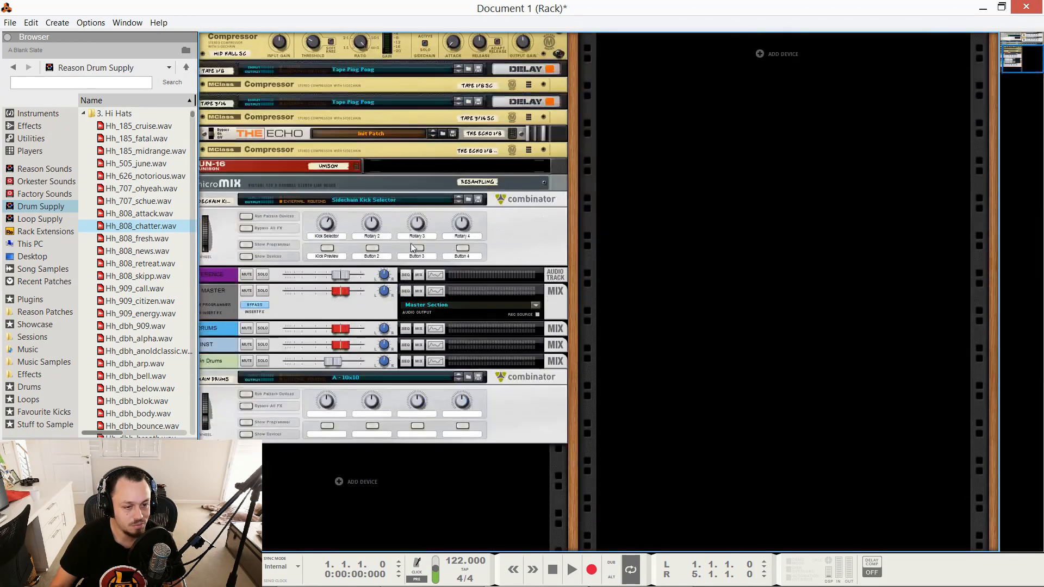
scroll(411, 243, up, 6)
drag(574, 224, 556, 206)
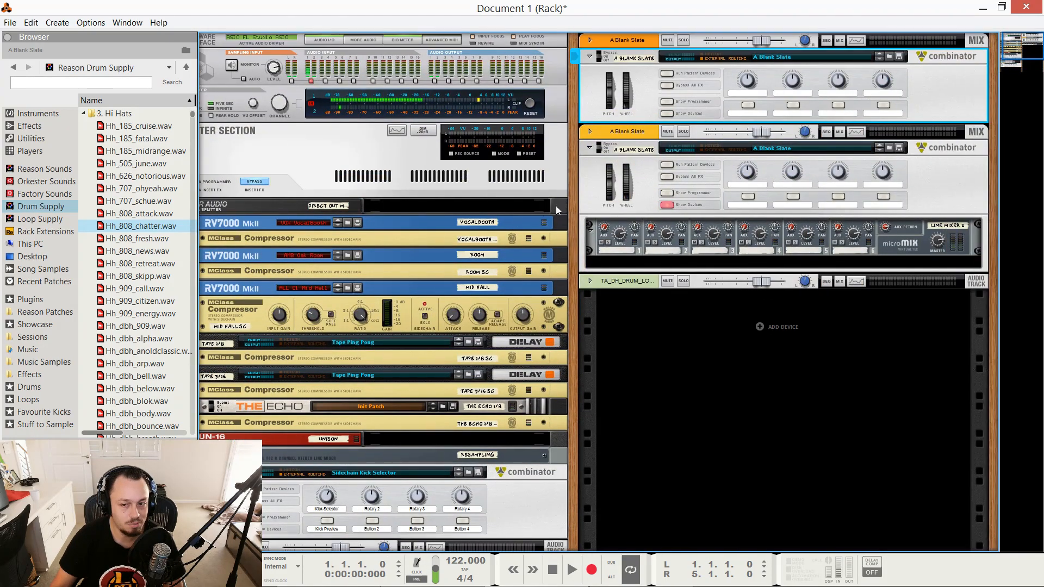
scroll(325, 245, left, 2)
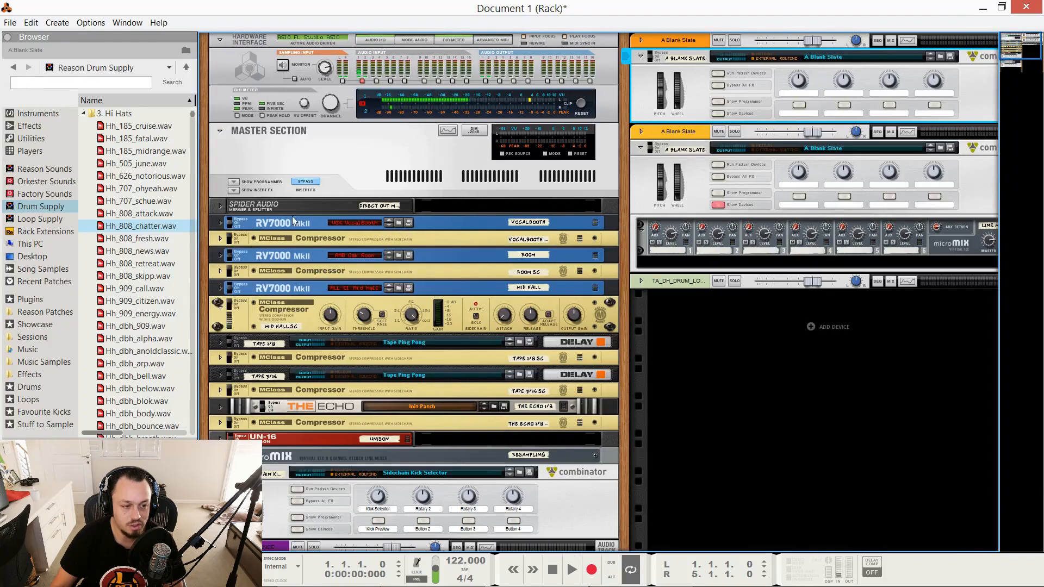
scroll(297, 204, down, 7)
scroll(297, 204, up, 7)
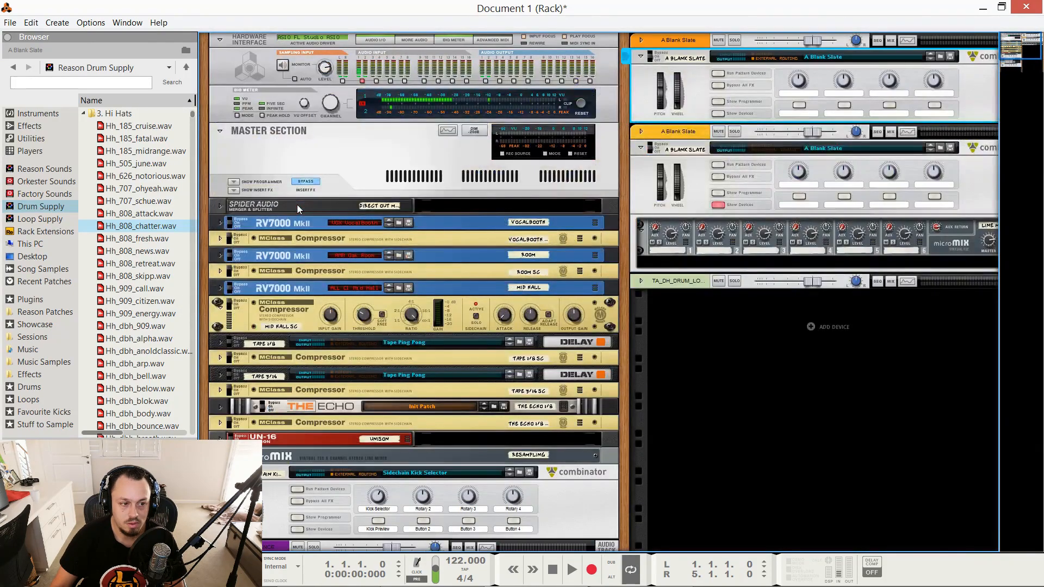
scroll(618, 189, right, 2)
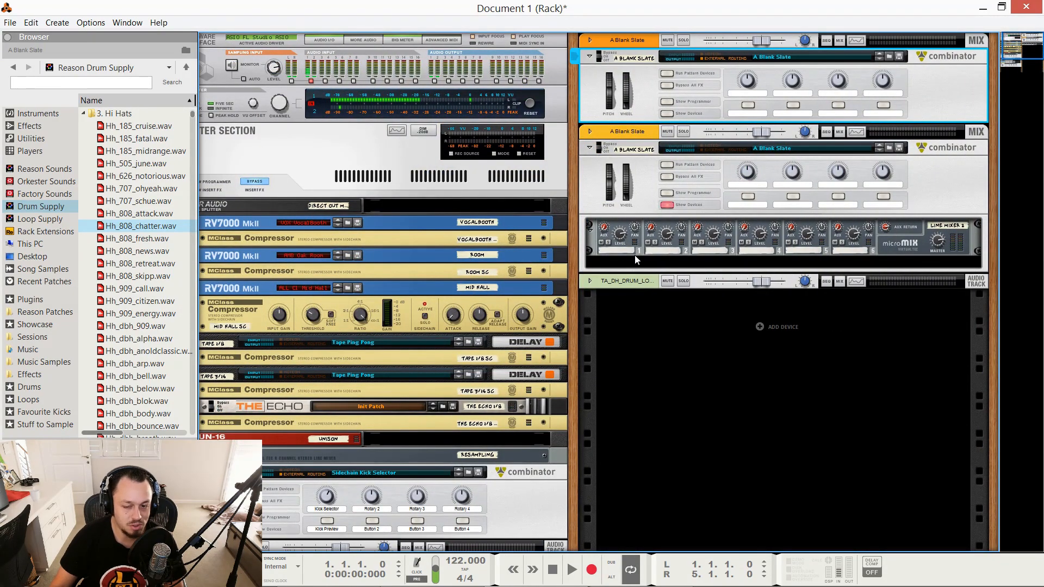
drag(626, 284, 340, 468)
scroll(447, 389, up, 8)
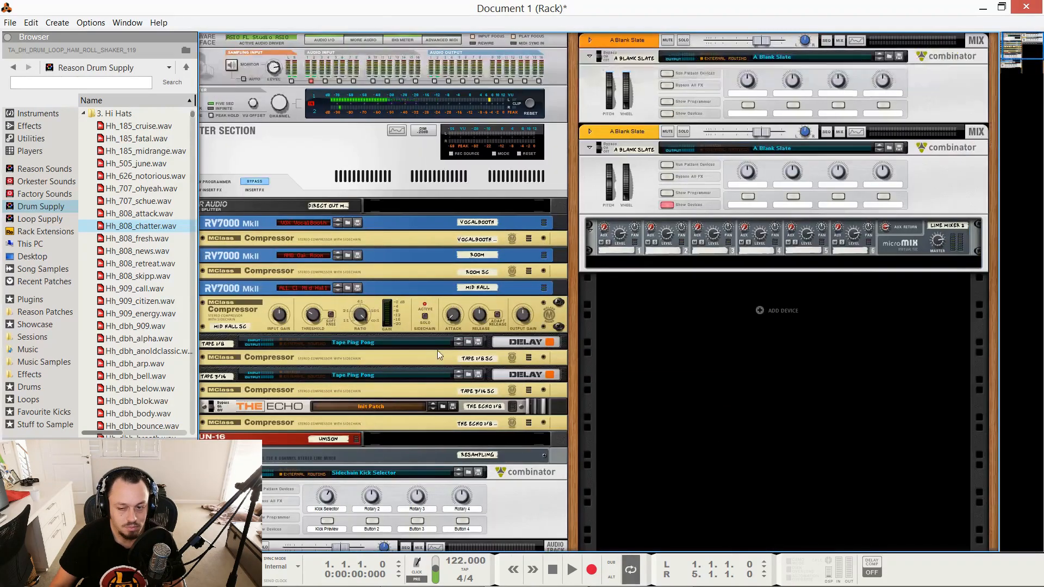
Step: Add a Europa synthesizer inside the second A Blank Slate combinator, below its line mixer
click(595, 178)
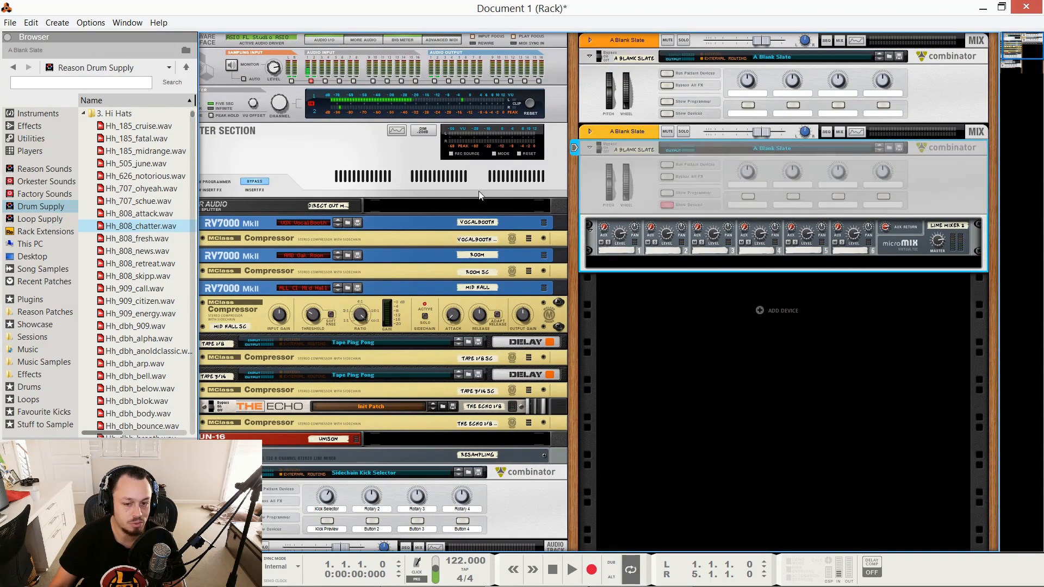
click(36, 114)
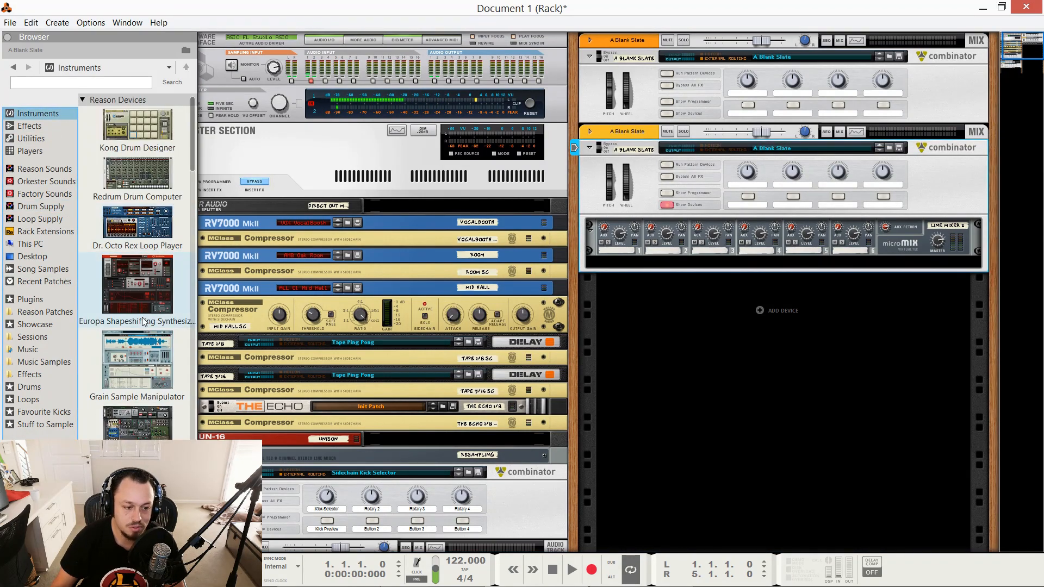
scroll(139, 313, down, 1)
scroll(139, 313, down, 3)
scroll(140, 310, up, 3)
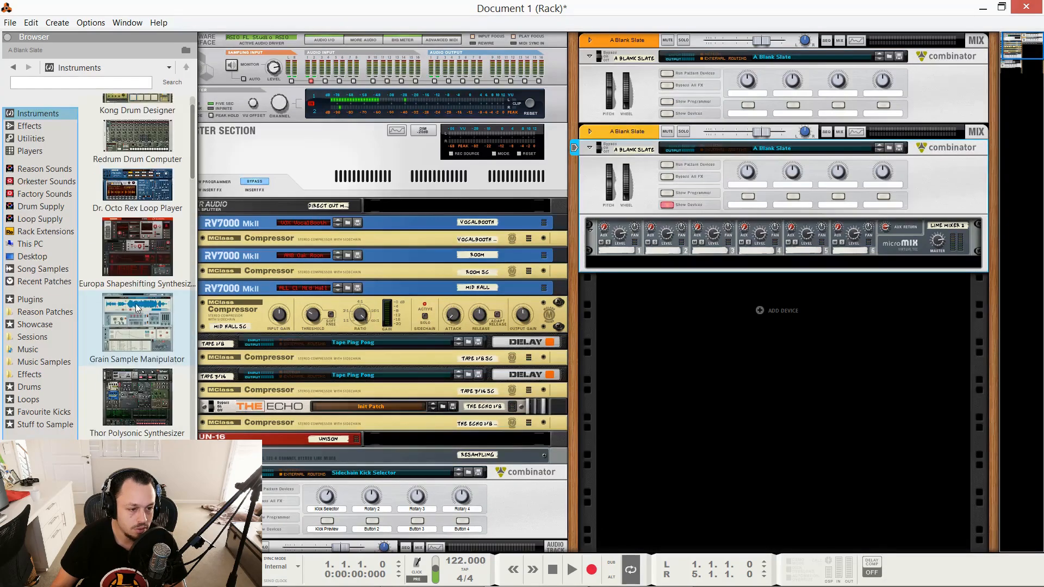
drag(140, 247, 641, 254)
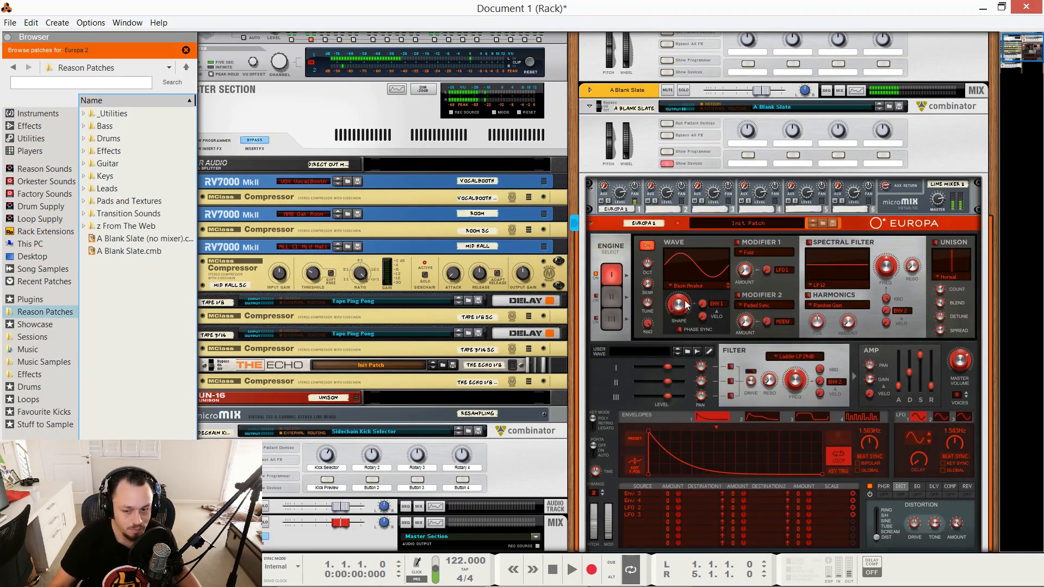
Step: Lower the octave of engine 1 on the new Europa to 1
scroll(643, 289, up, 3)
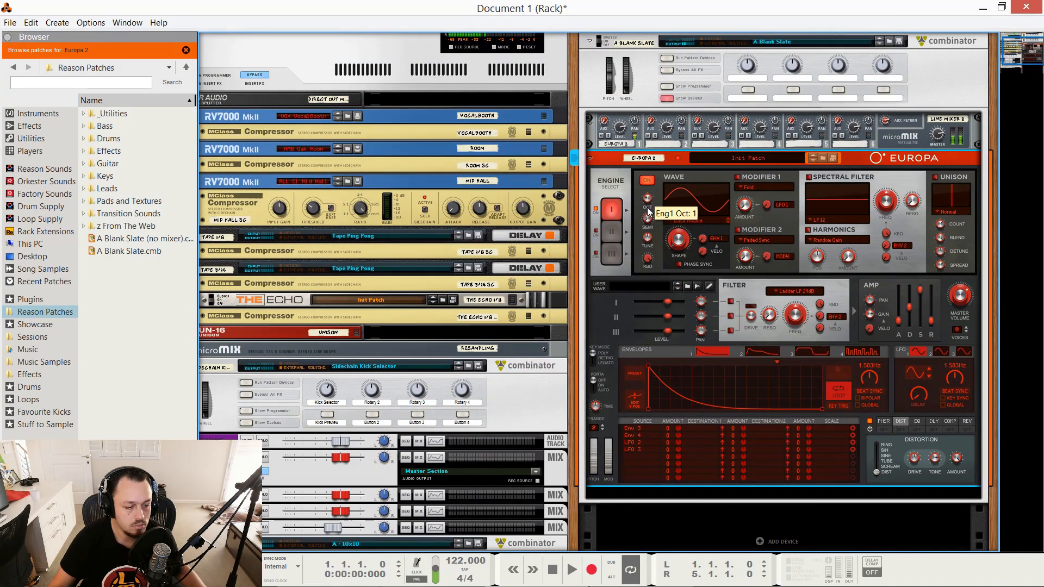
drag(649, 212, 647, 221)
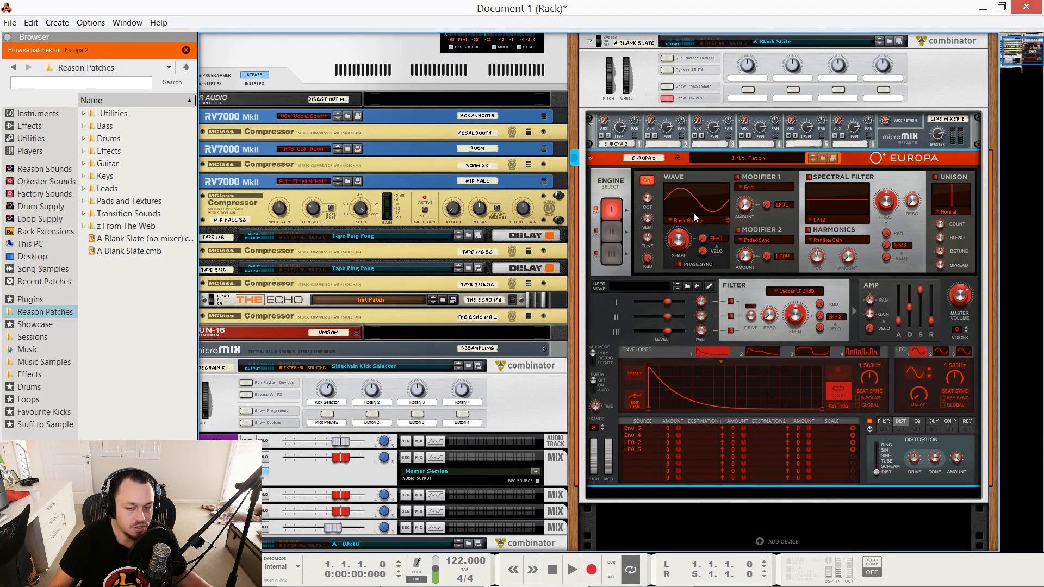
Step: Enable Modifier 1 on engine 1, choose Self Multiply and raise its amount to 100%
click(761, 192)
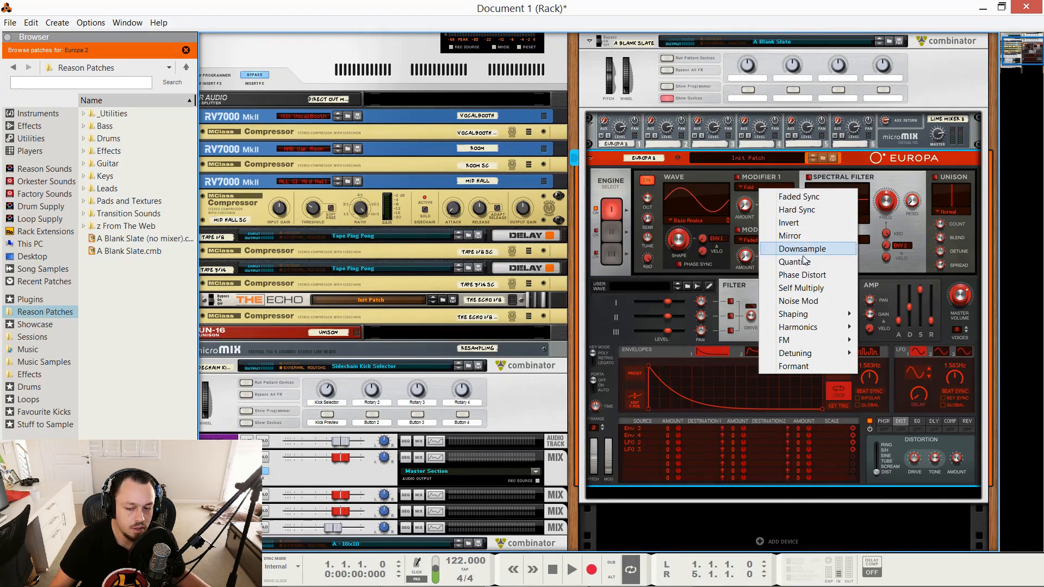
click(819, 288)
click(738, 178)
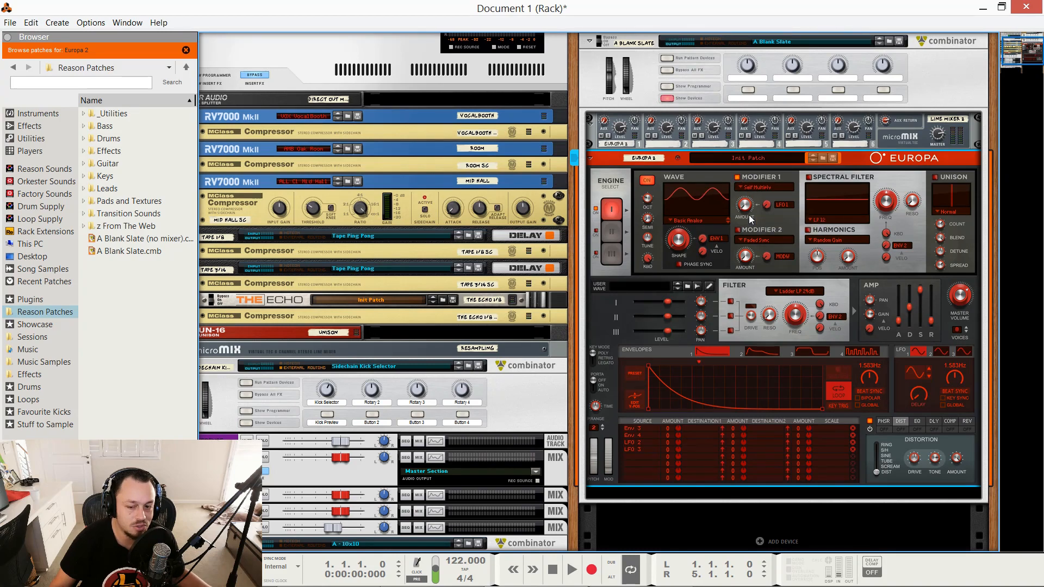
drag(743, 192, 743, 144)
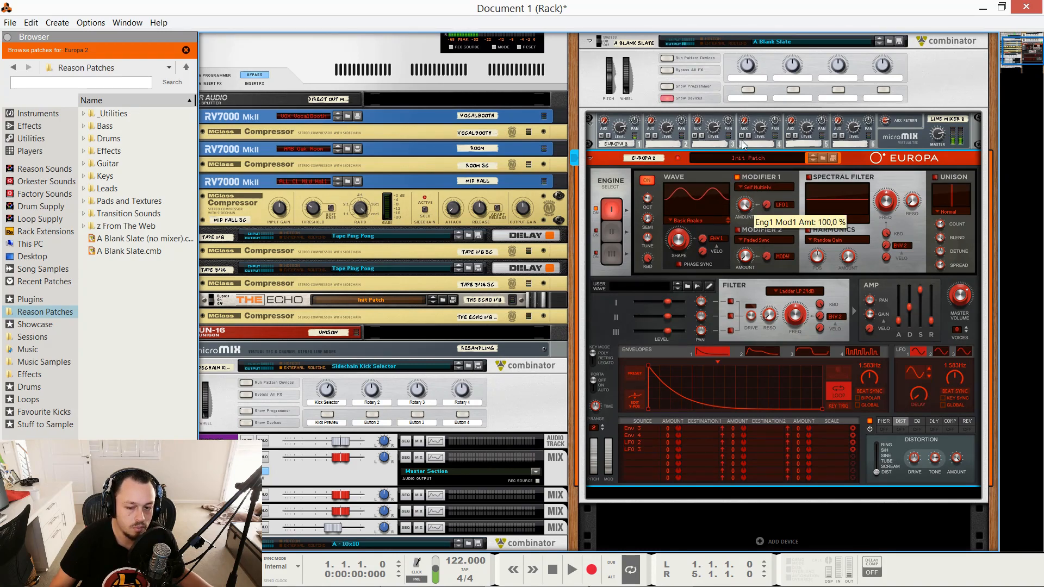
Step: Try Hard Sync on engine 1's Modifier 1, and switch it to Faded Sync with an amount of 9.4%
click(771, 192)
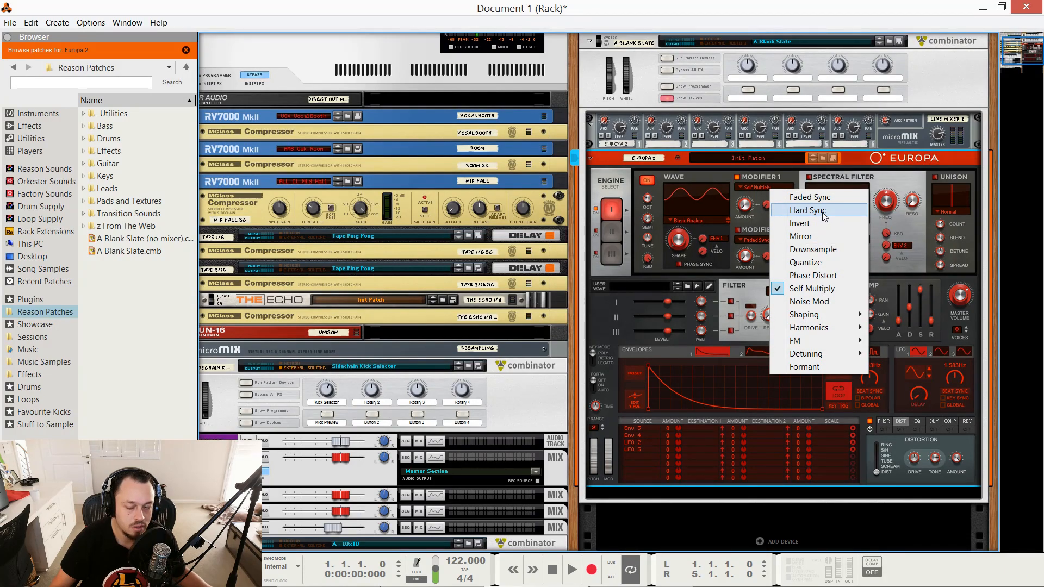
click(826, 217)
drag(747, 185, 748, 214)
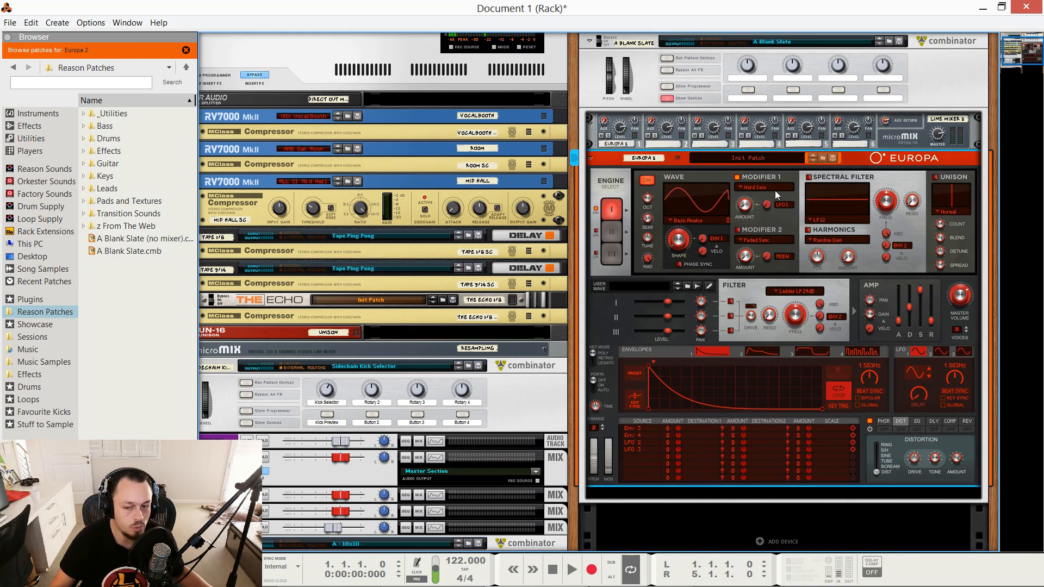
click(772, 188)
click(799, 193)
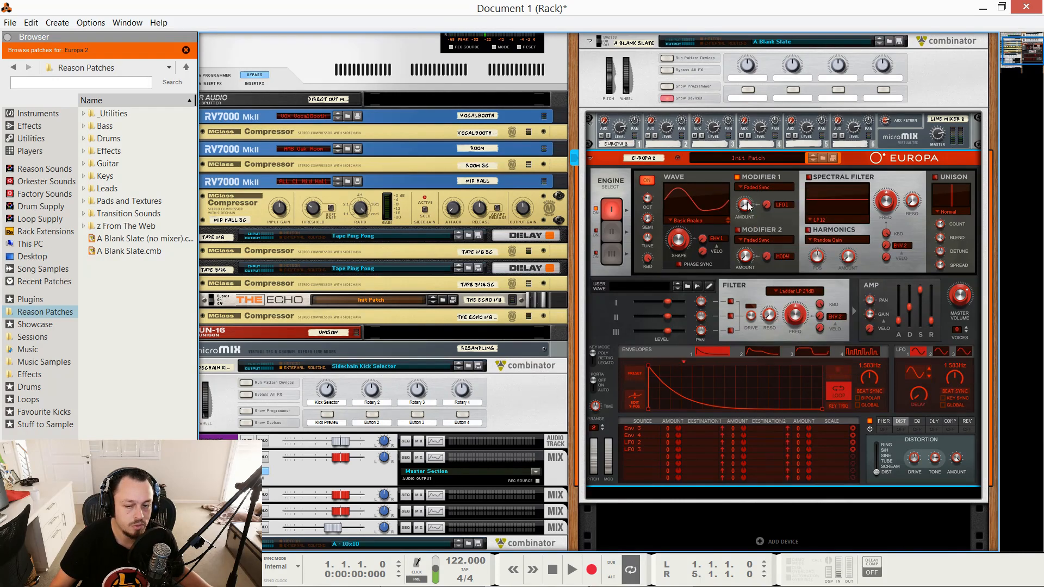
drag(748, 205, 750, 211)
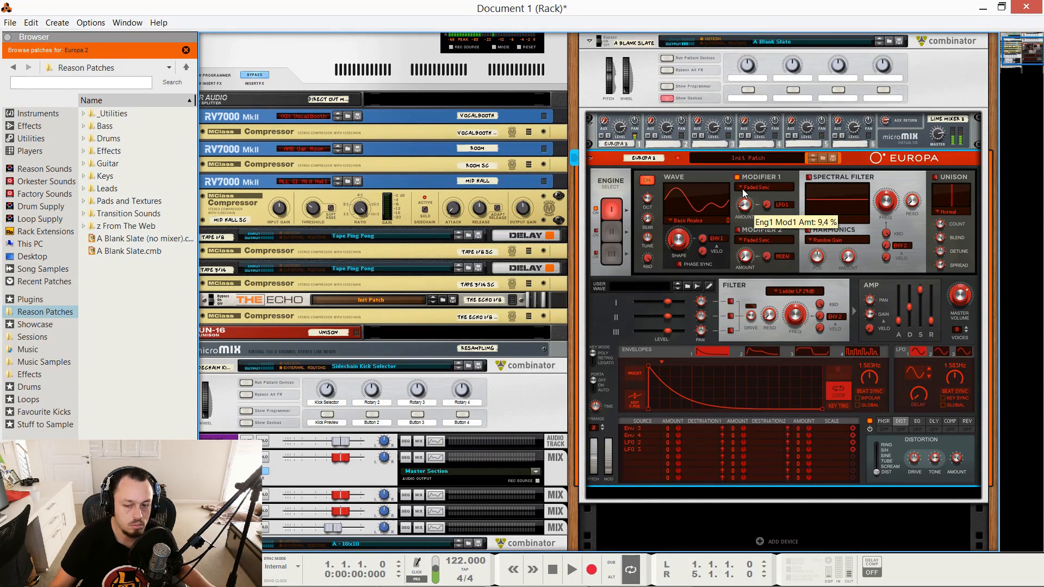
Step: Turn off Modifier 1 on engine 1, keeping the engine itself switched on
click(740, 187)
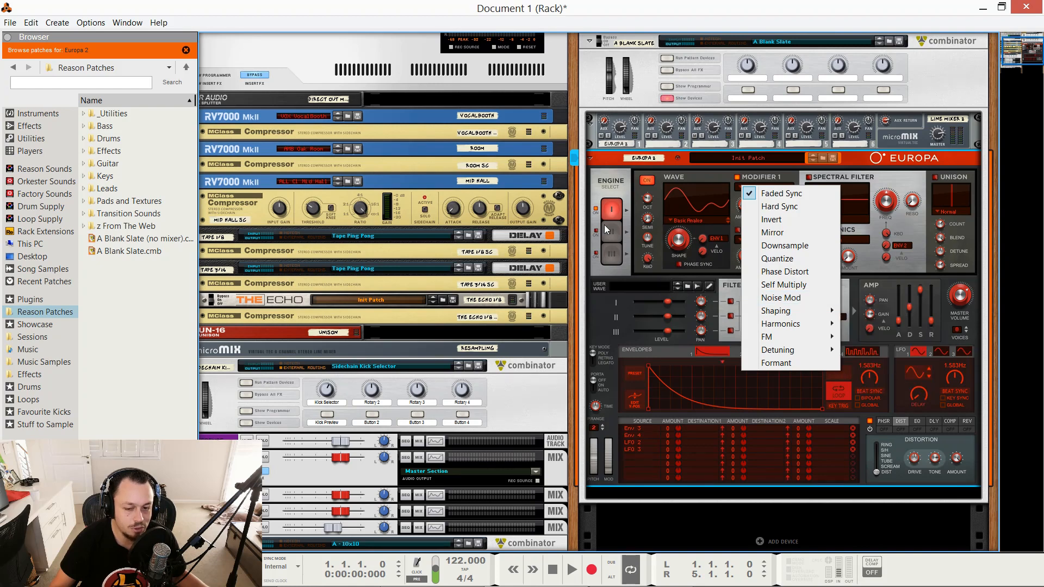
click(647, 182)
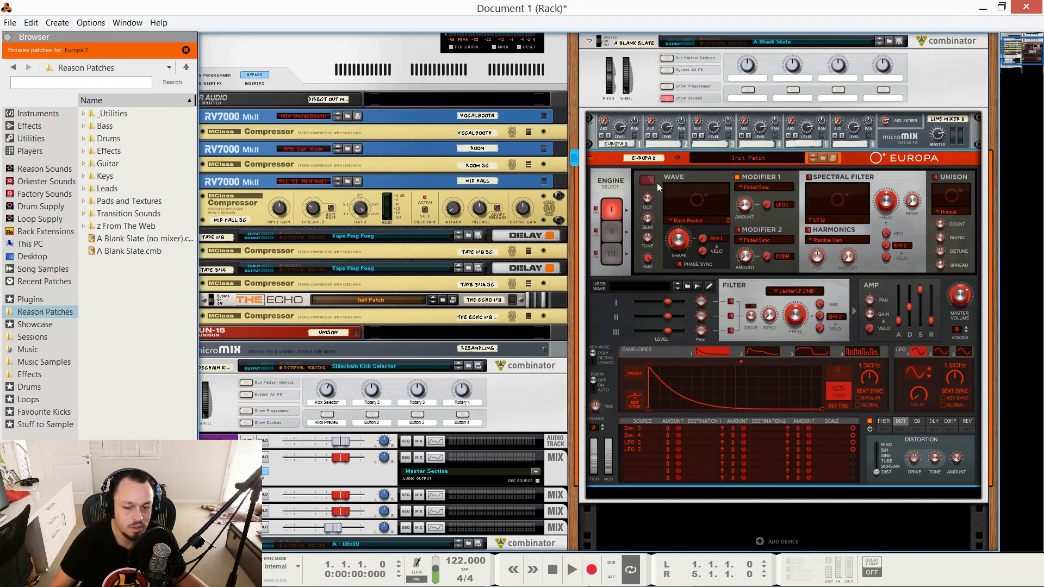
click(748, 184)
click(748, 184)
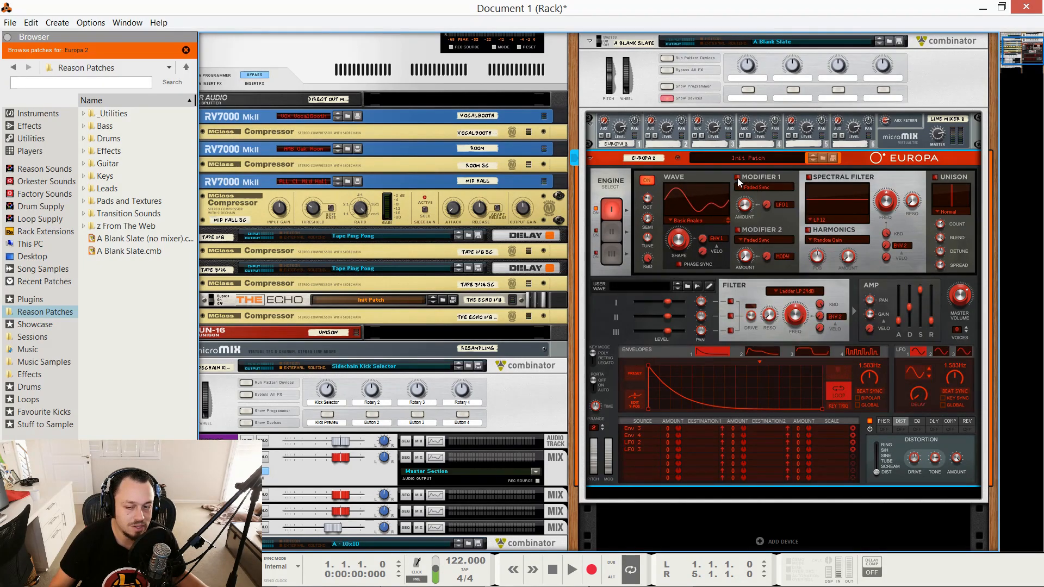
Step: Turn on engine 2 with a slightly reduced level and enable Europa's Distortion effect
click(607, 233)
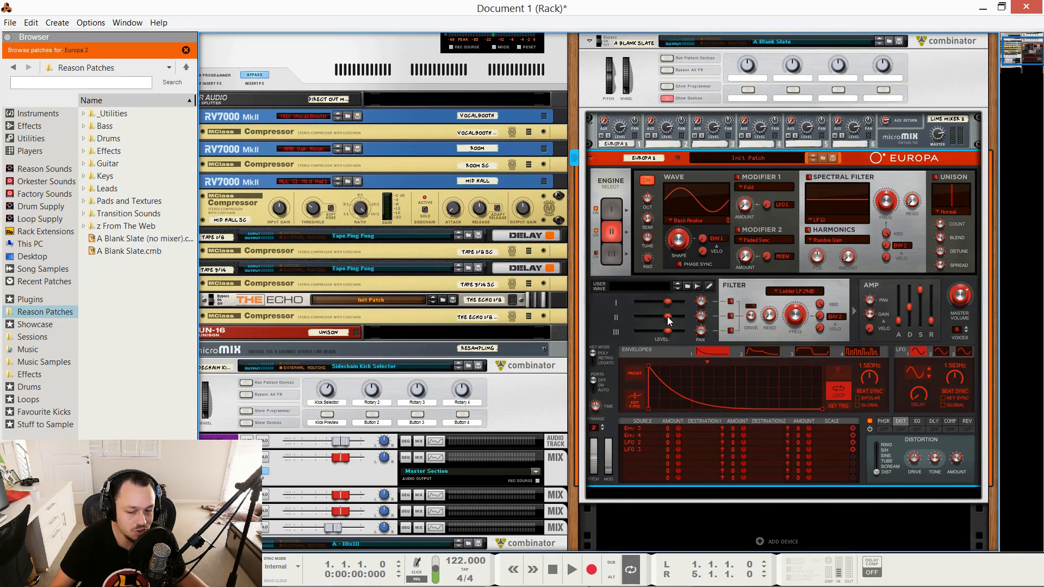
mouse_move(668, 320)
mouse_down()
mouse_move(648, 318)
mouse_move(658, 322)
mouse_up()
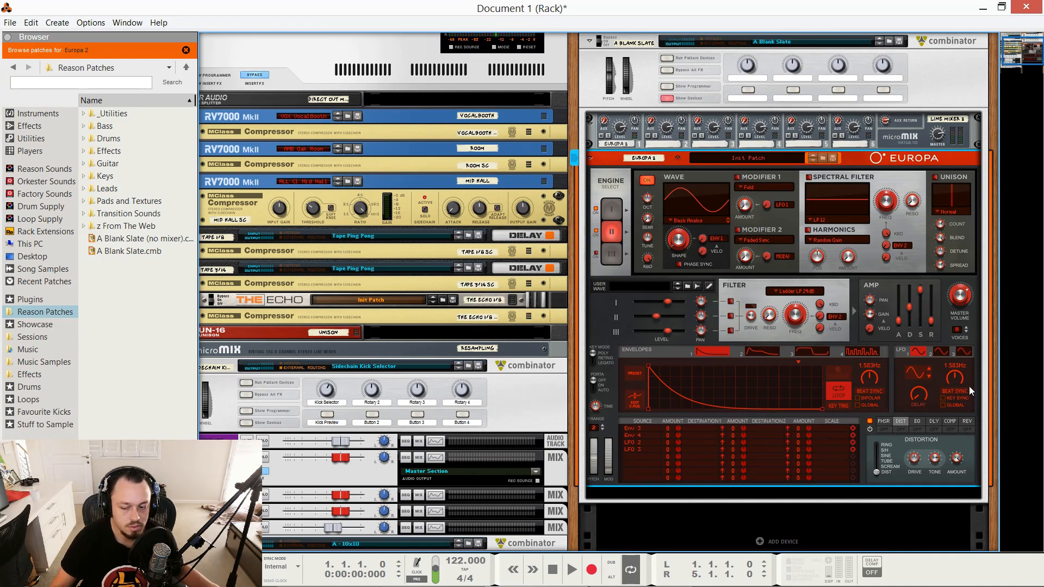
click(903, 429)
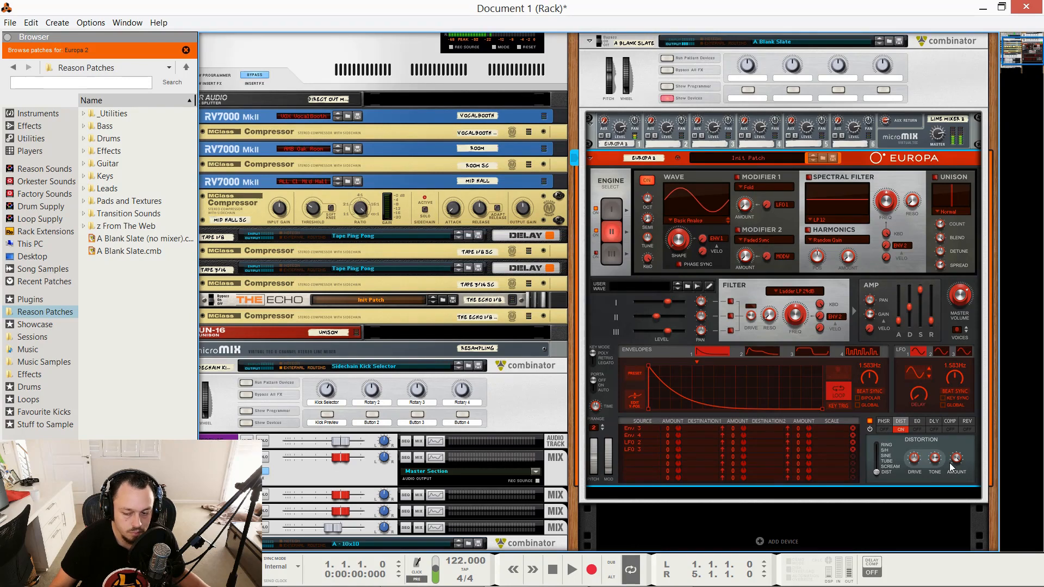
mouse_move(959, 460)
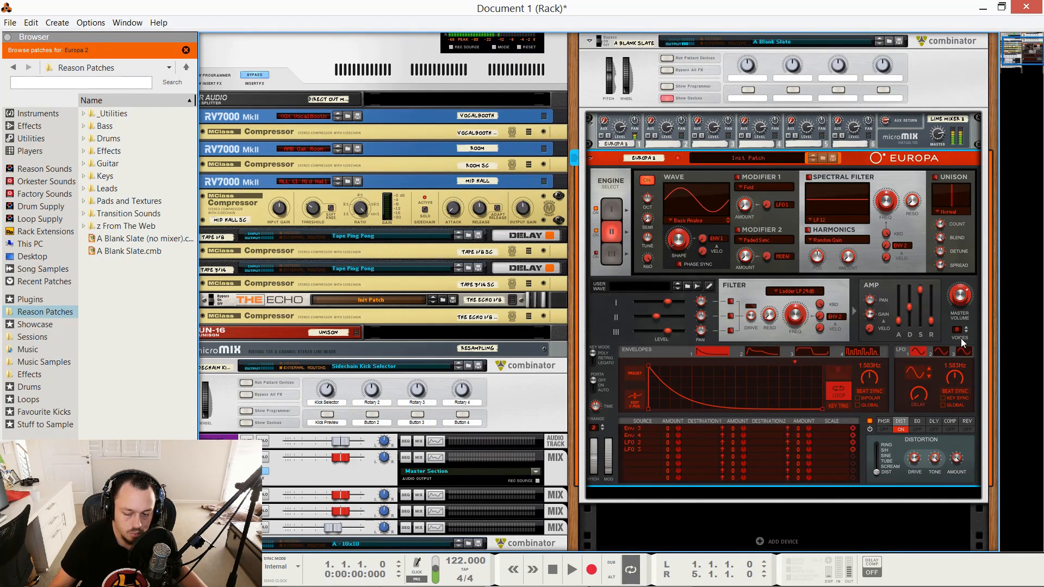
click(941, 140)
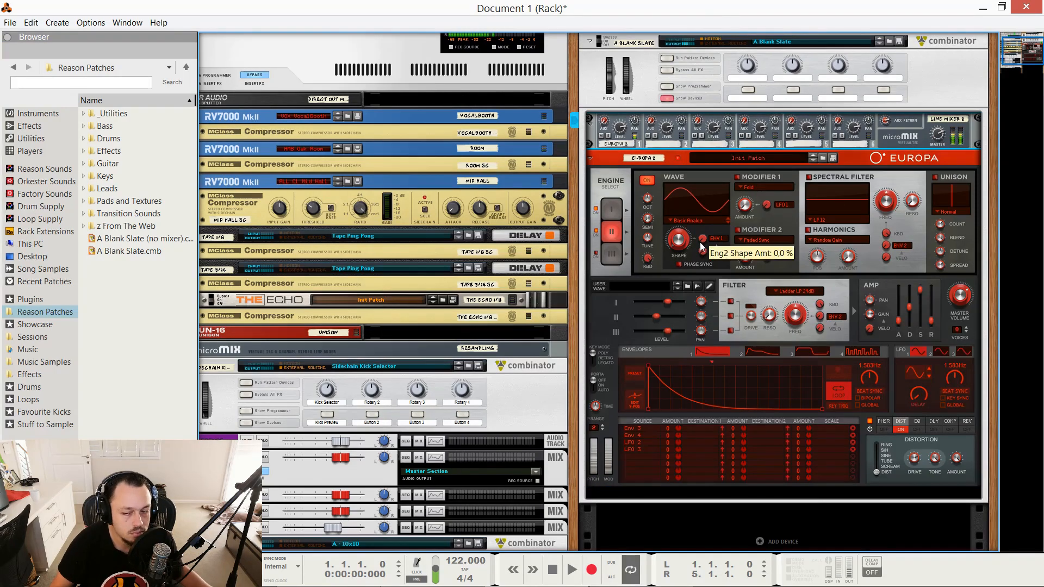
Step: Enable Phase Sync on both engine 2 and engine 1
click(679, 265)
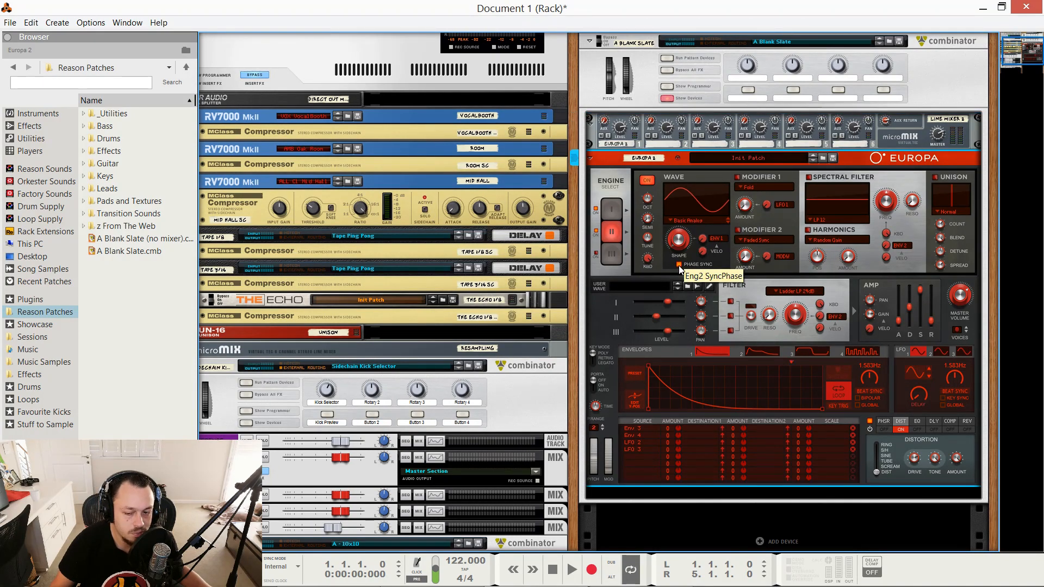
click(611, 210)
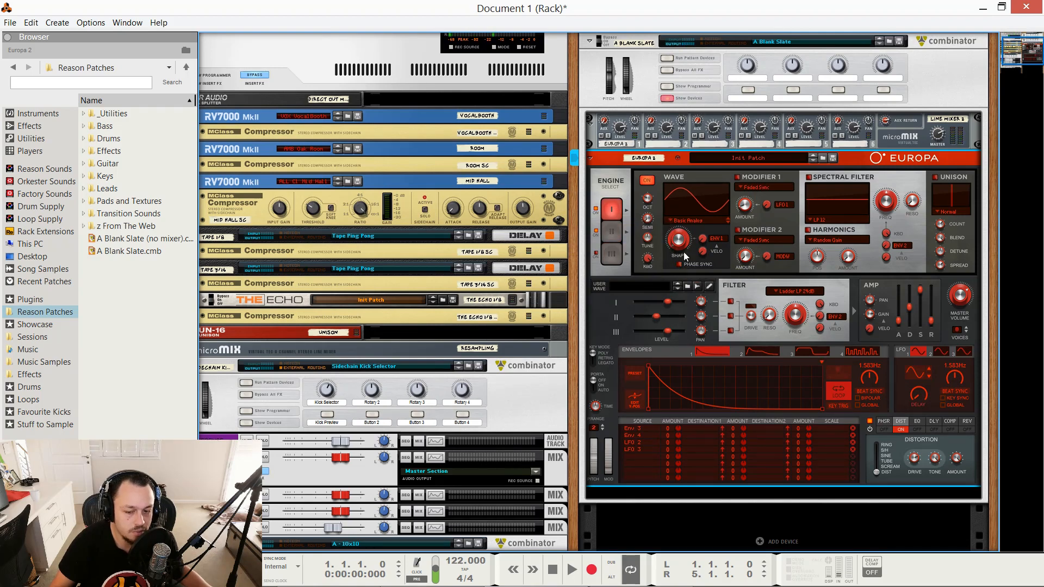
click(680, 265)
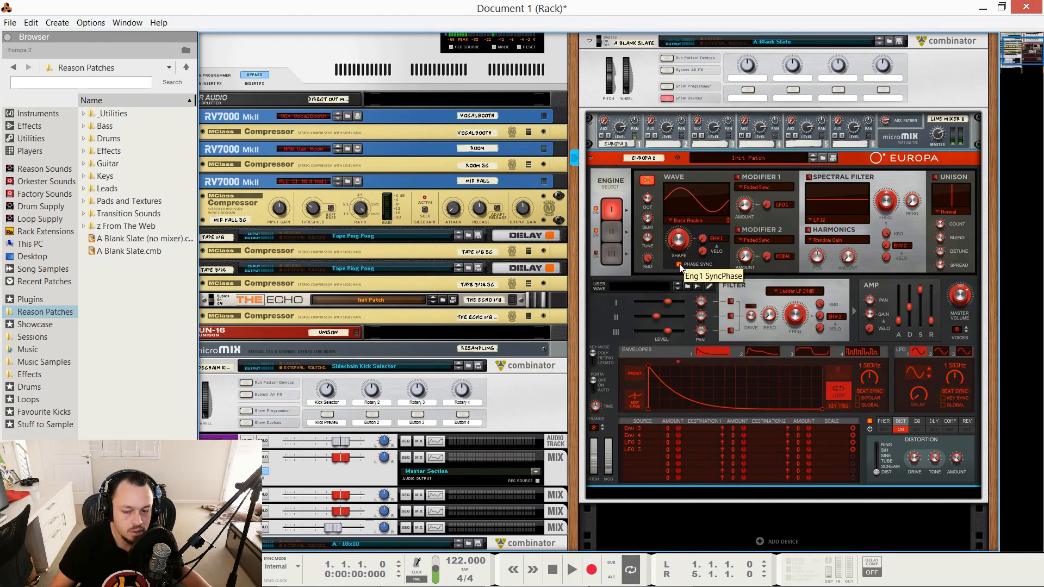
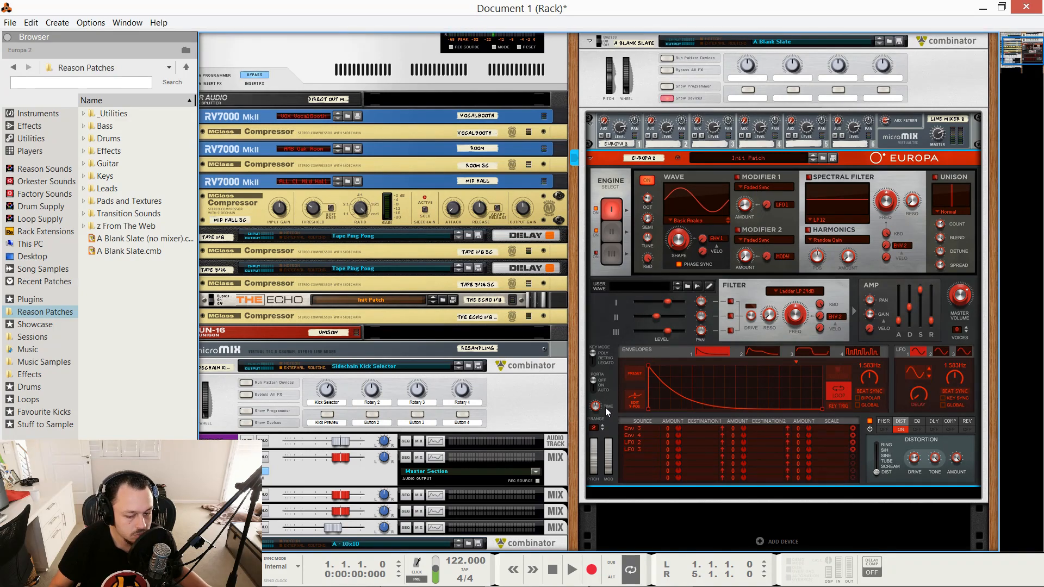
Step: Set the key mode to Legato and portamento to Auto, with a portamento time of about 31%
click(592, 363)
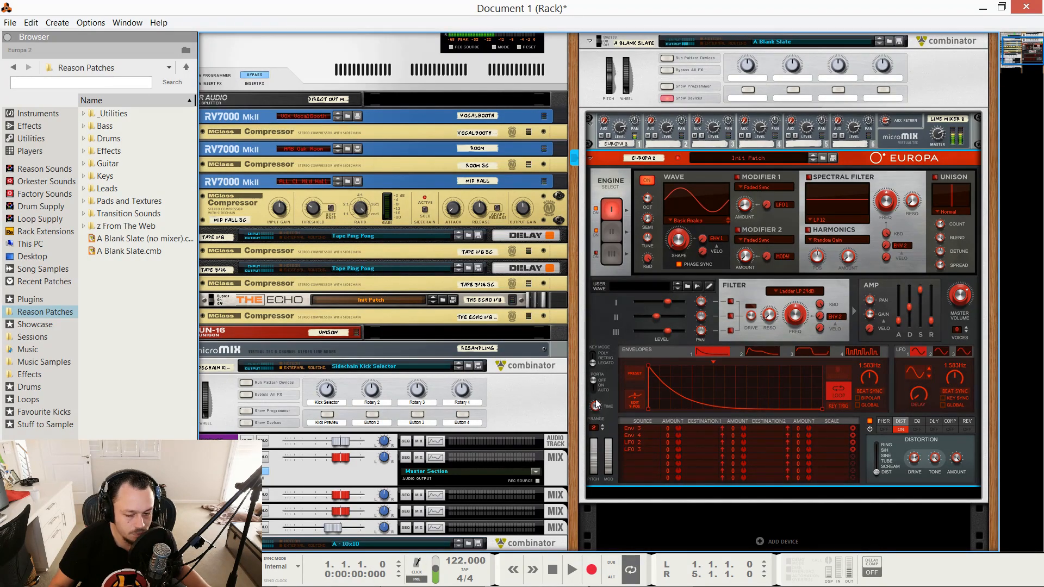
drag(597, 409, 616, 342)
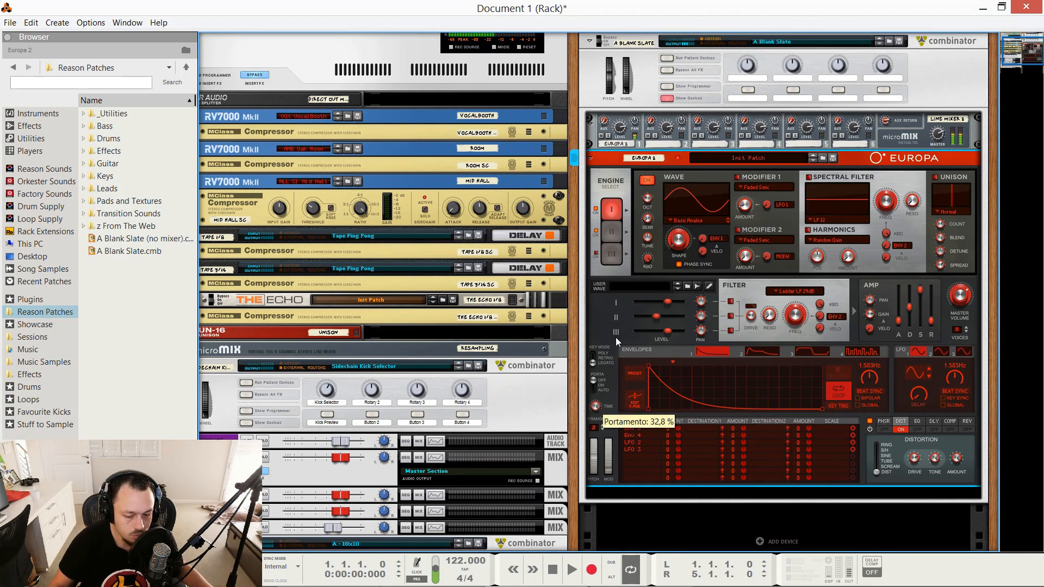
click(595, 391)
drag(596, 405, 598, 430)
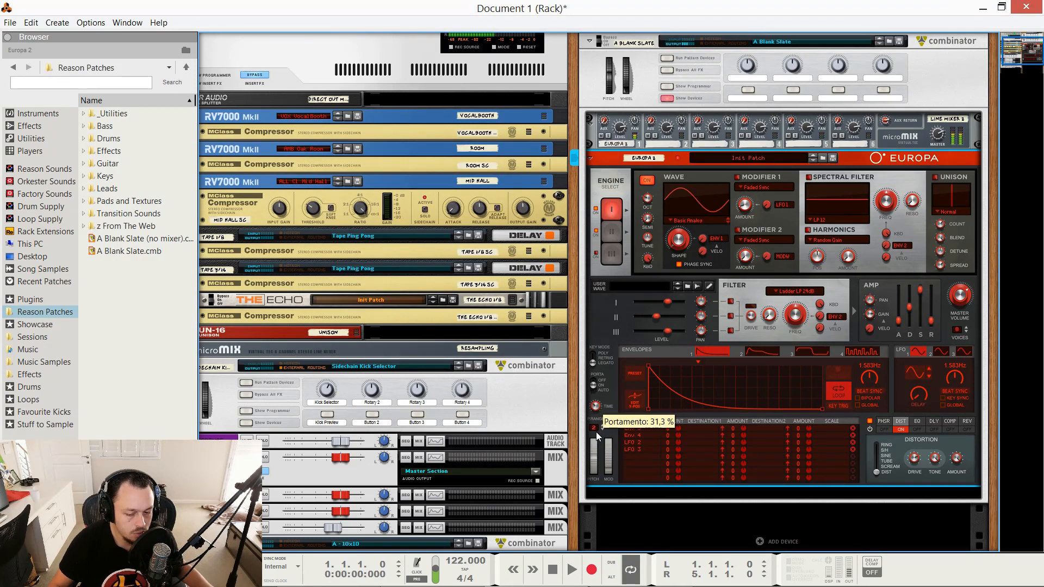
drag(597, 409, 596, 404)
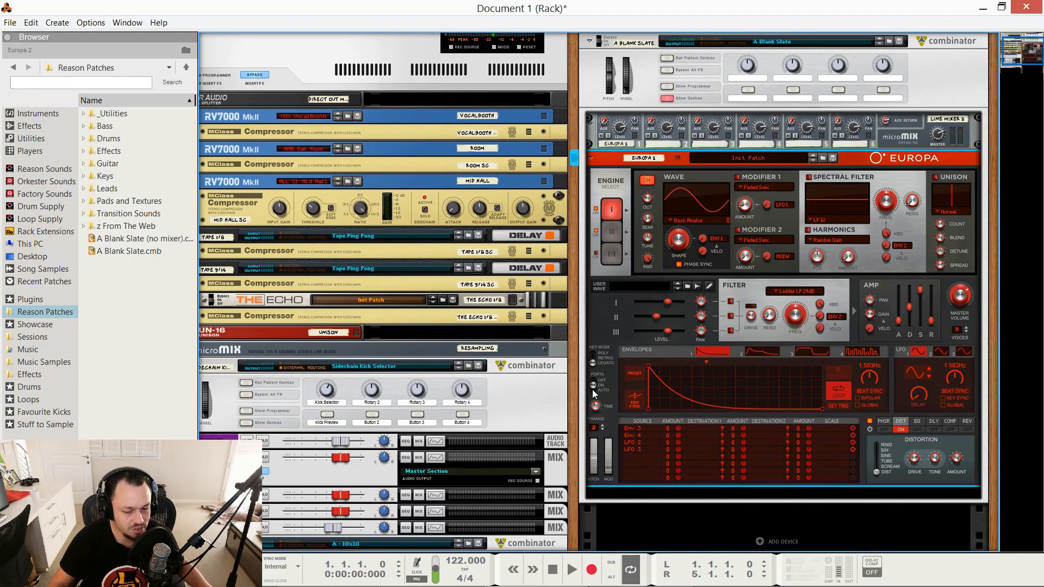
click(594, 391)
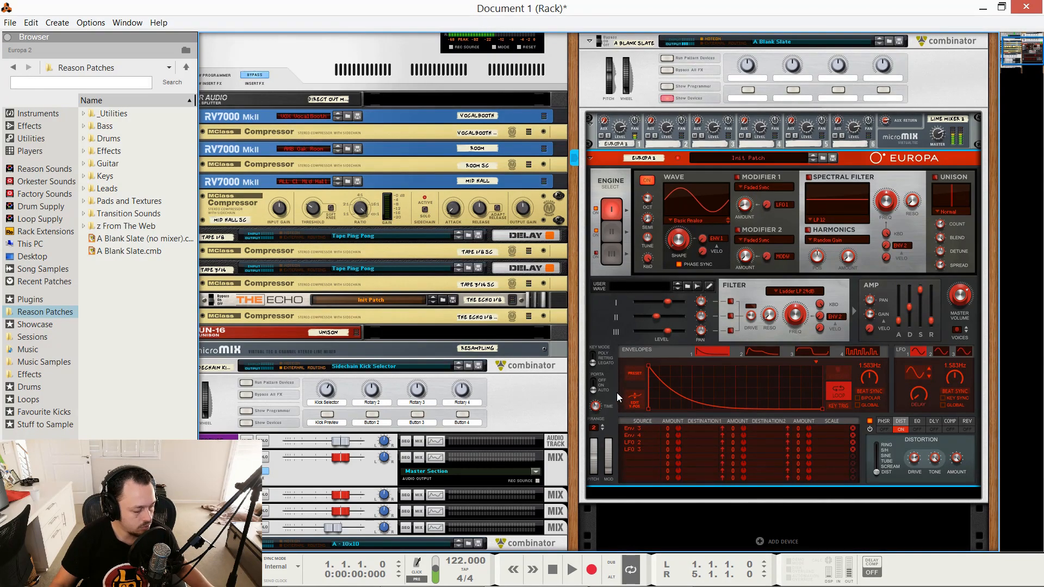
Step: Turn on engine 3, shape its Basic Analog wave into a triangle, and enable Modifier 1 with a small amount of Fold
click(610, 253)
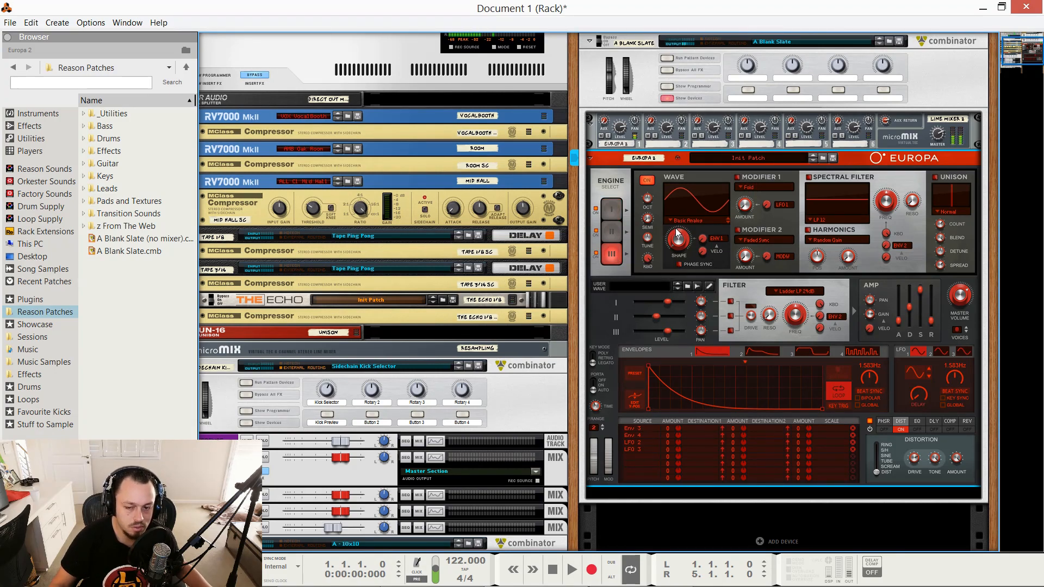
drag(681, 242, 691, 234)
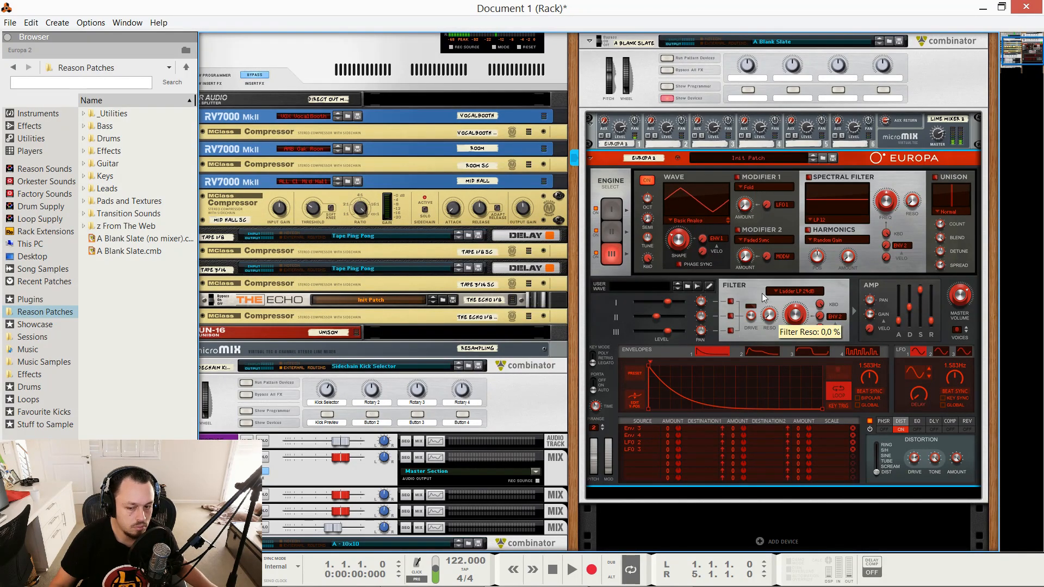
click(737, 177)
drag(744, 205, 745, 194)
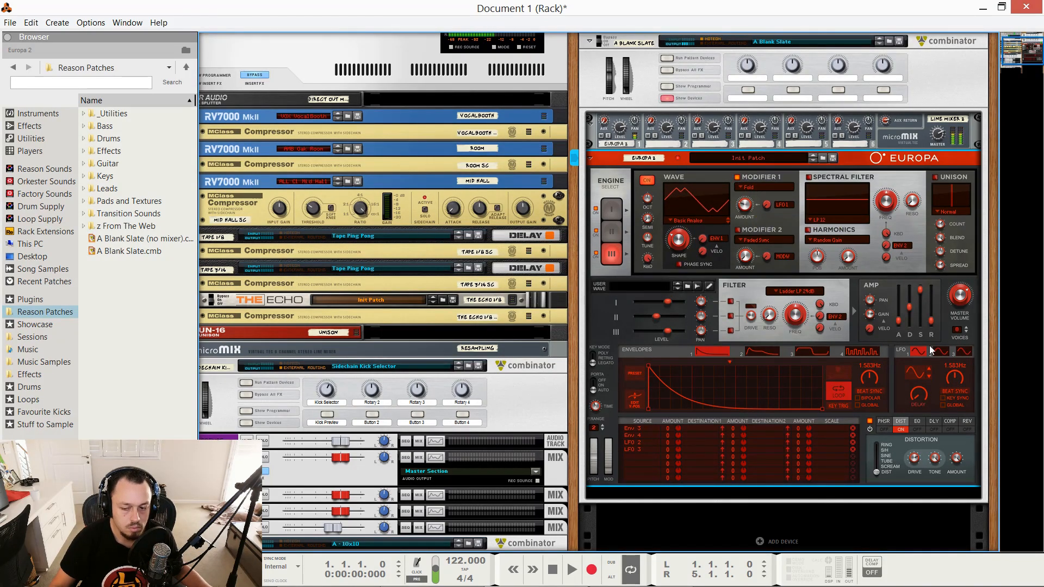
click(901, 430)
click(901, 430)
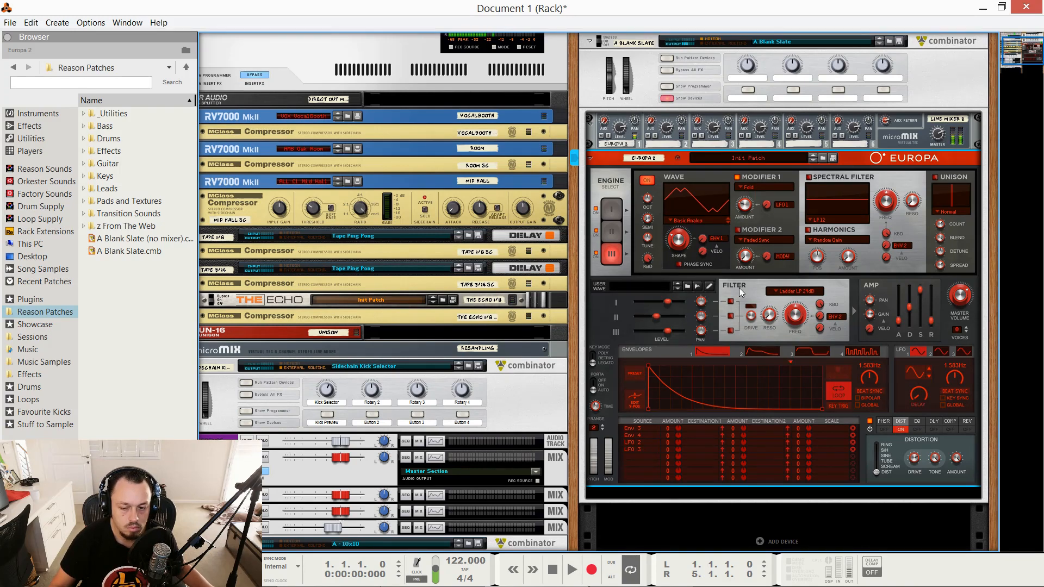
Step: Route all three engines through the Ladder LP 24dB filter and adjust the filter frequency
click(731, 306)
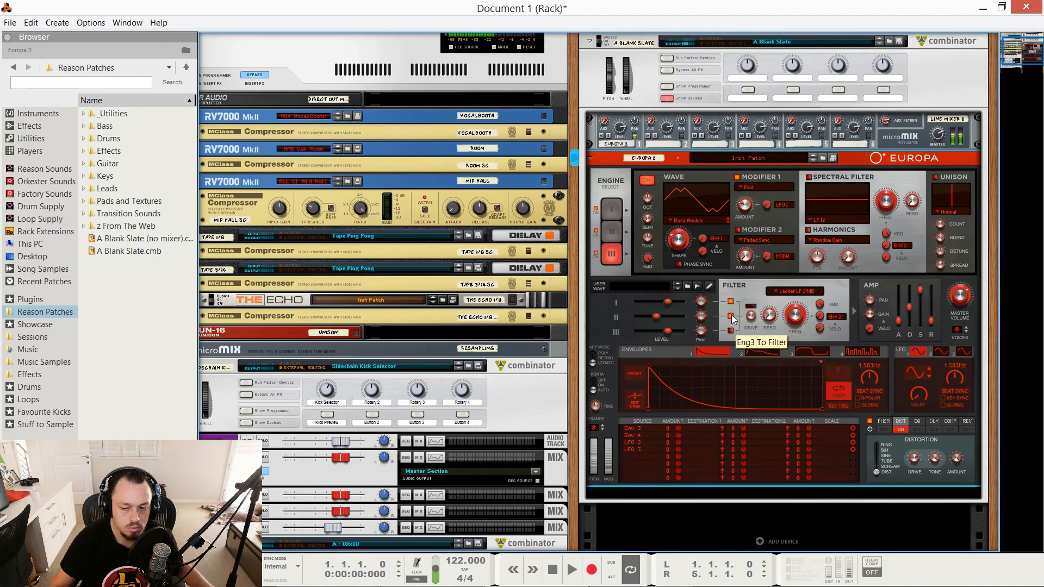
click(730, 330)
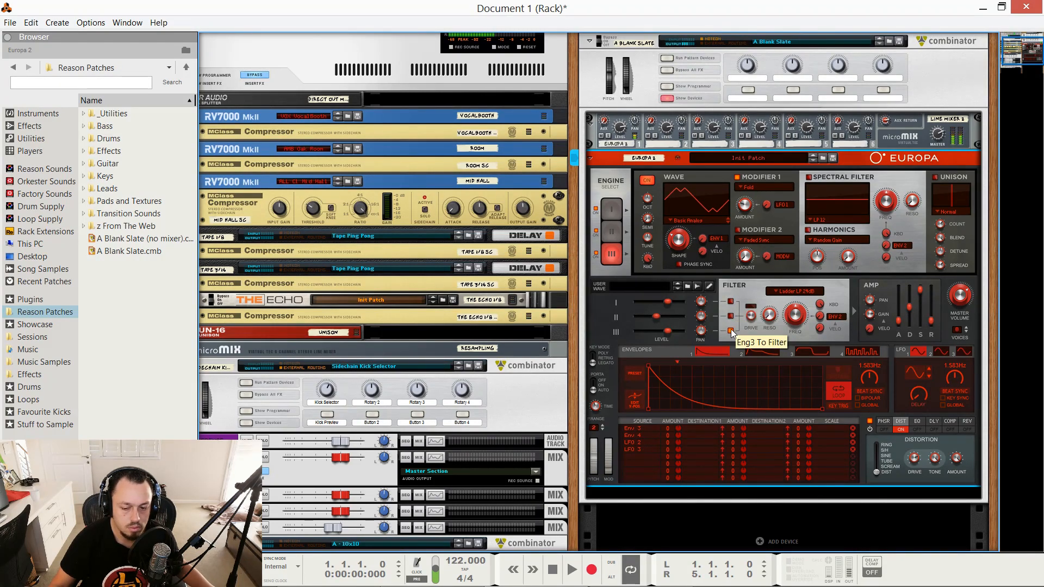
click(731, 316)
drag(792, 318, 799, 288)
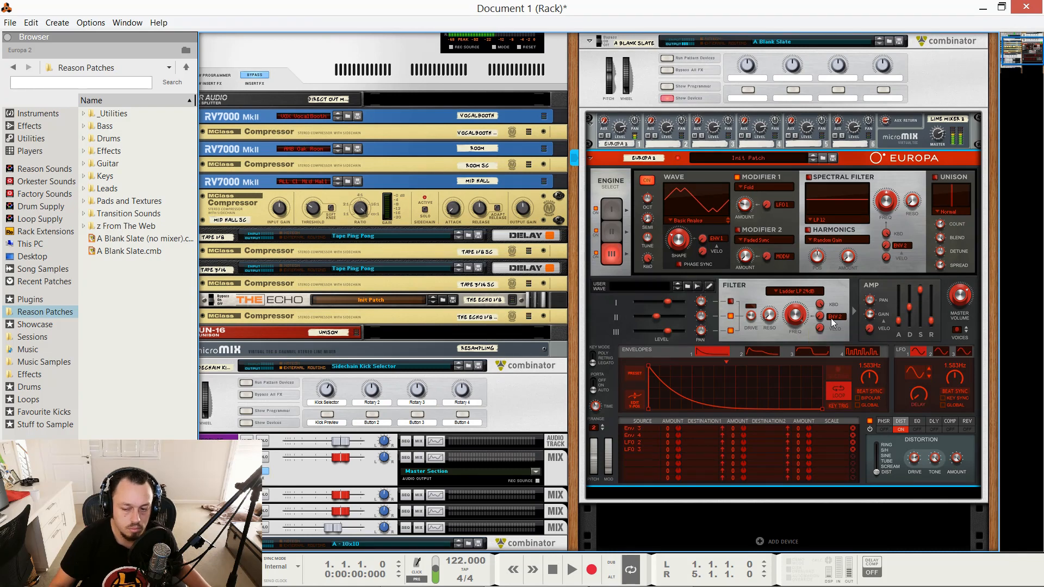
drag(796, 317, 825, 284)
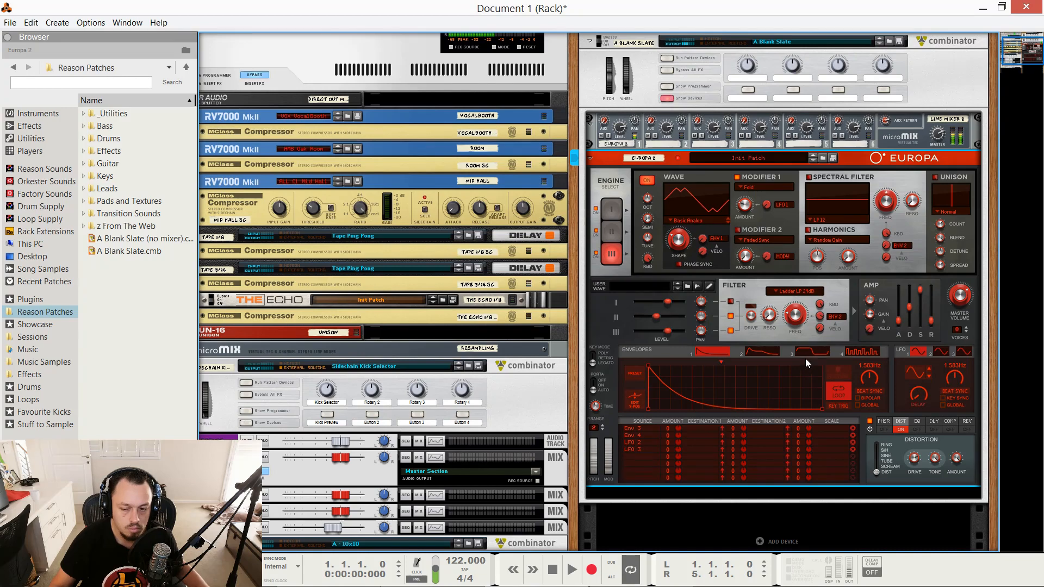
Step: Shape Europa's envelope 2 into an immediate-attack decay curve that falls to zero sustain
click(762, 352)
drag(738, 393, 737, 417)
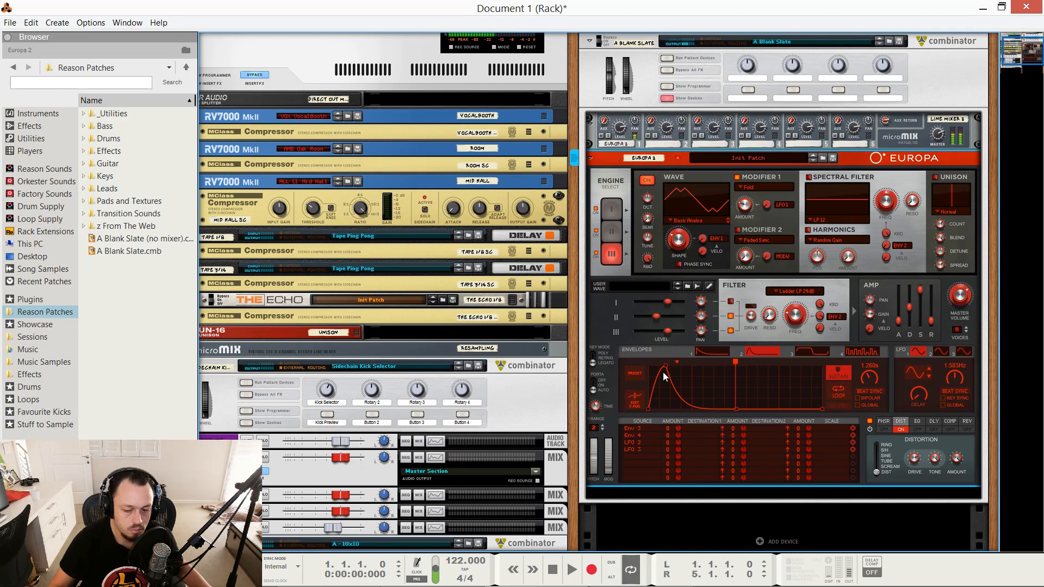
drag(666, 369, 630, 363)
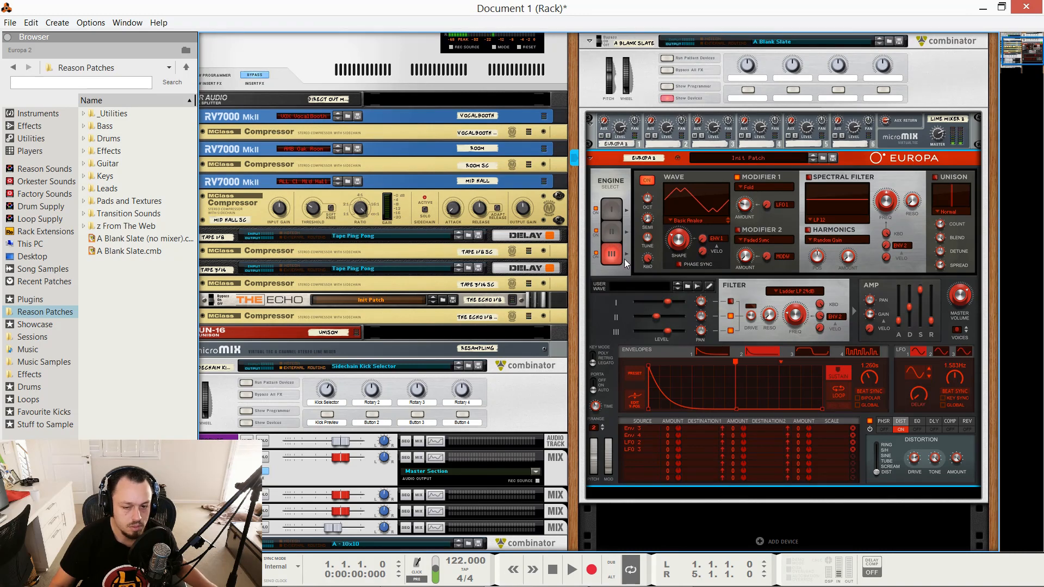
Step: Enable Phase Sync on engine 3 and adjust the filter's velocity amount
click(680, 266)
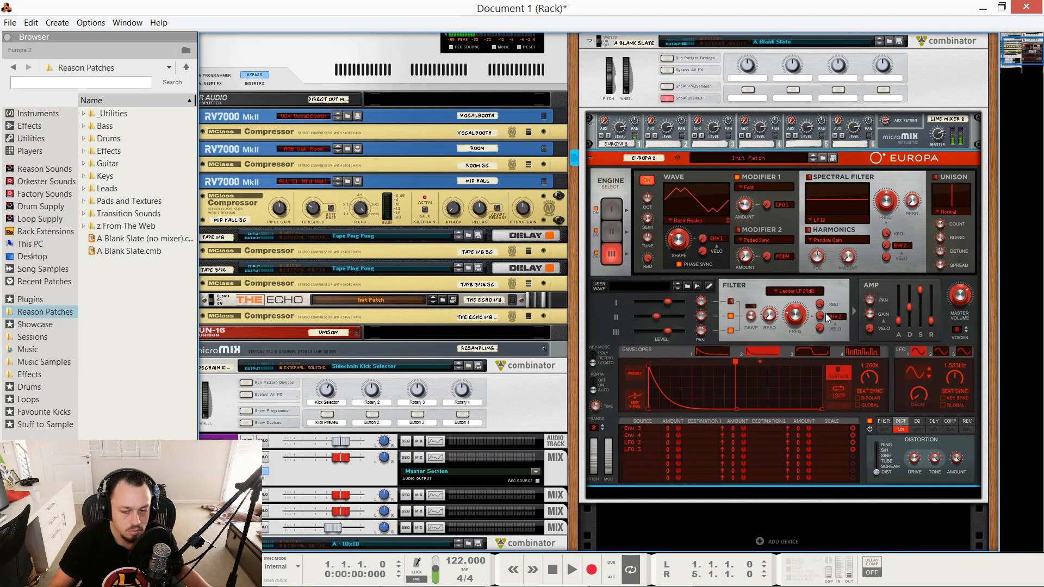
mouse_move(820, 328)
drag(821, 328, 813, 343)
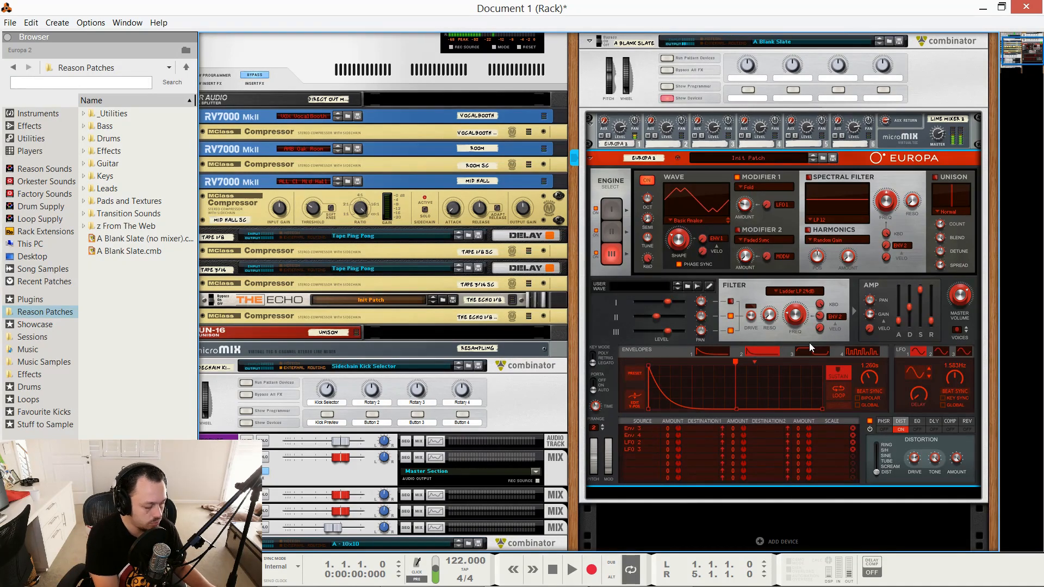
Step: Record a four-bar melody for the Europa sound on the second A Blank Slate track in the sequencer
key(space)
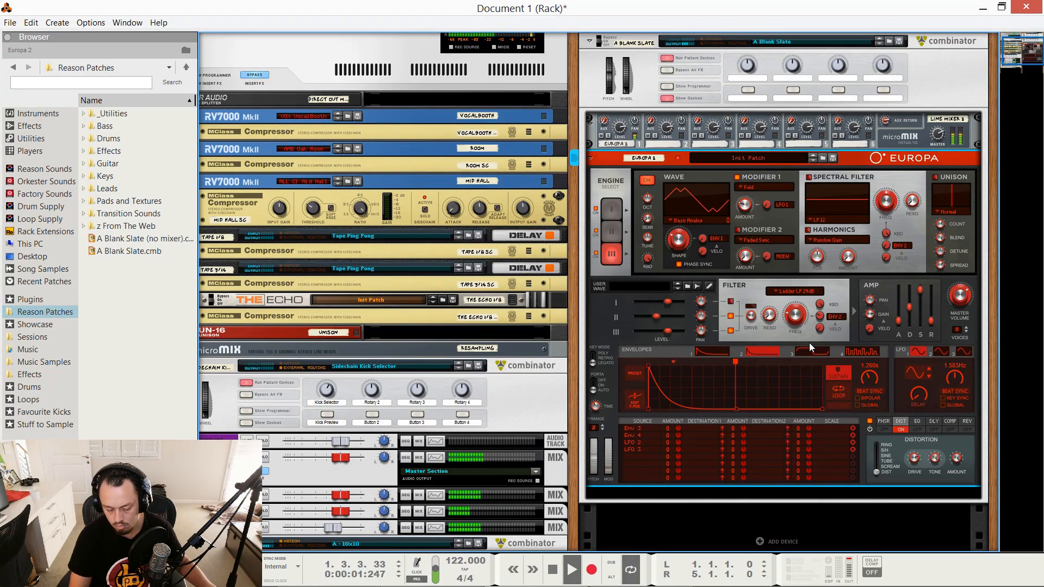
key(F7)
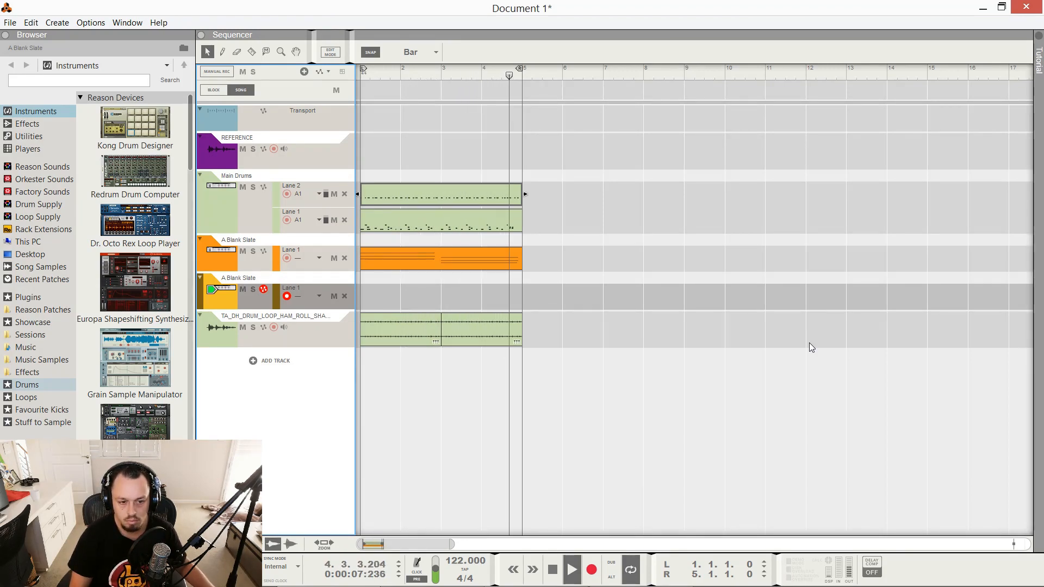
key(space)
key(ctrl+Return)
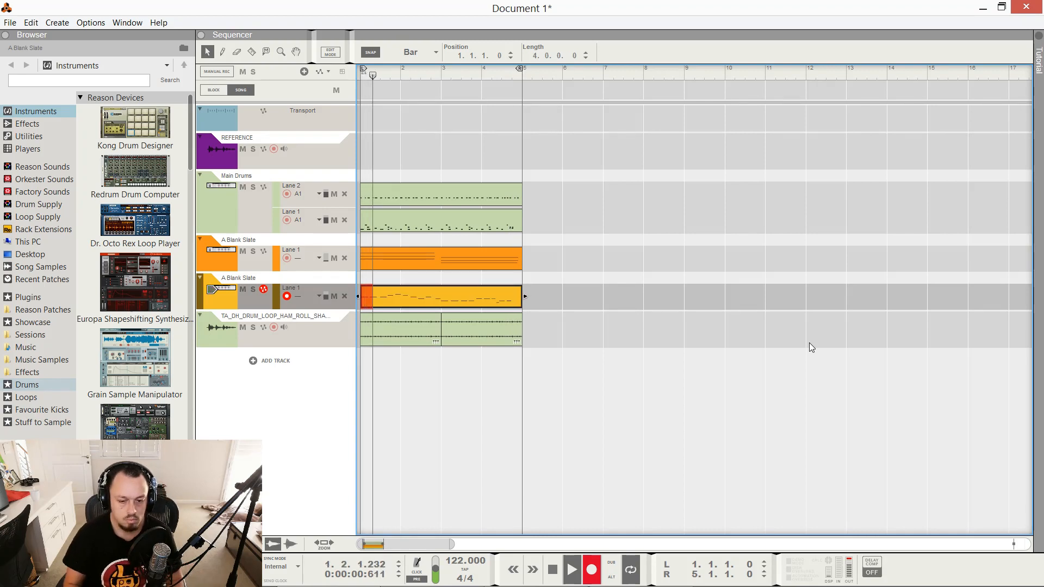
key(ctrl+Return)
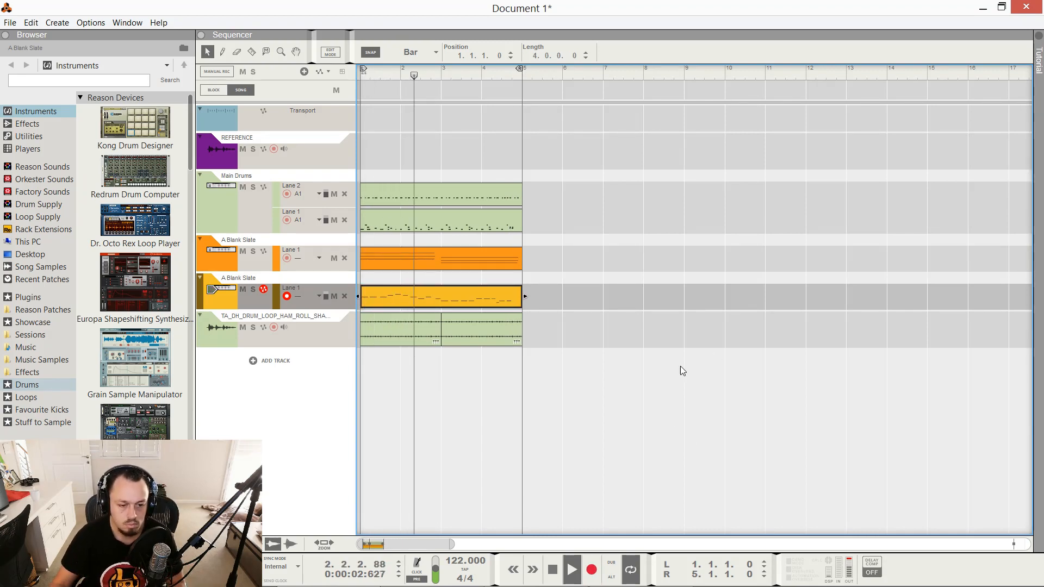
Step: Assign the recorded melody lane to groove channel A1, Shuffle 53%
click(303, 296)
mouse_move(349, 351)
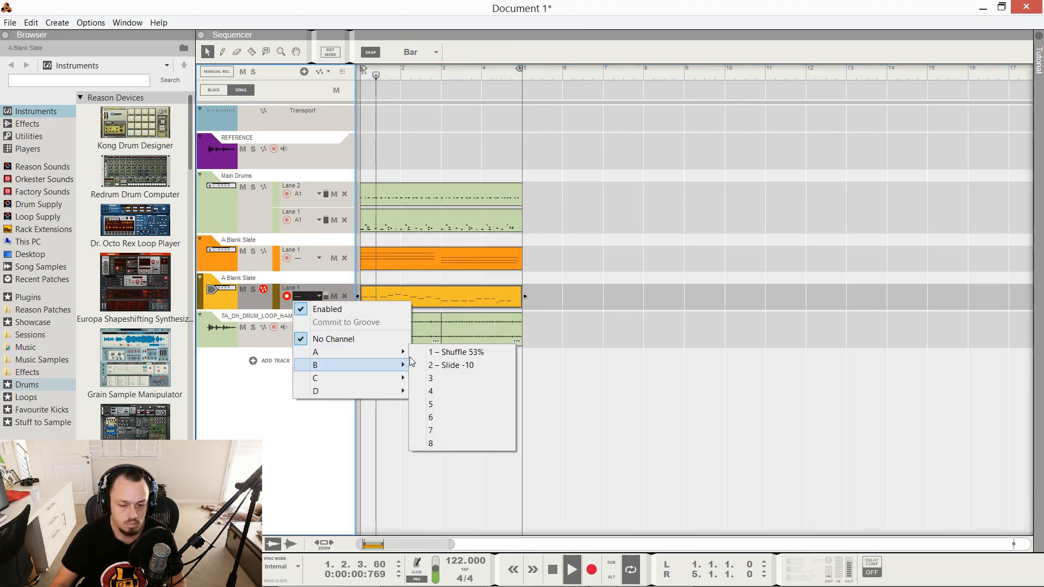
click(431, 353)
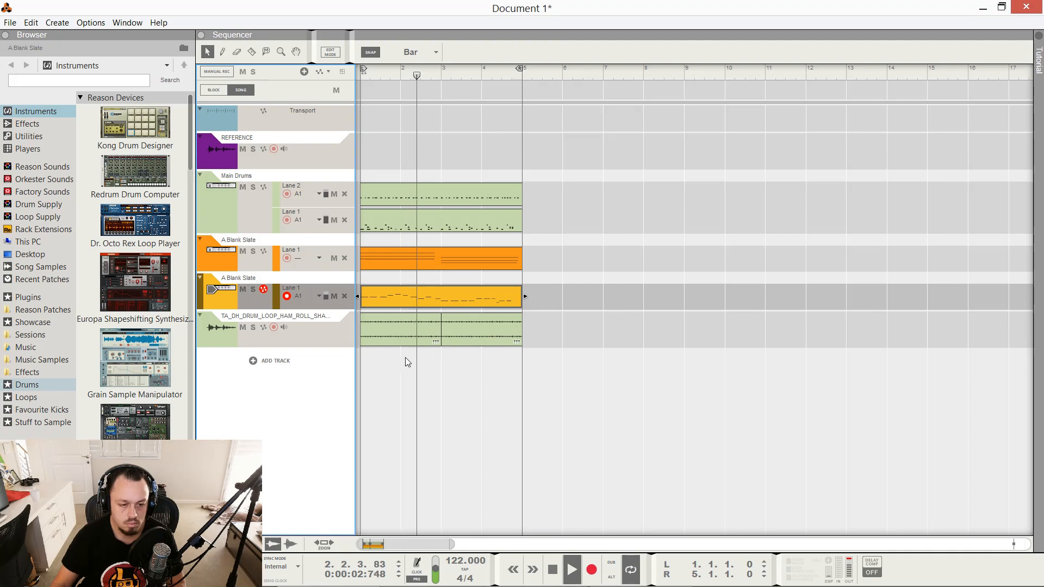
Step: Solo the mix channel of the Europa combinator in the rack
click(214, 297)
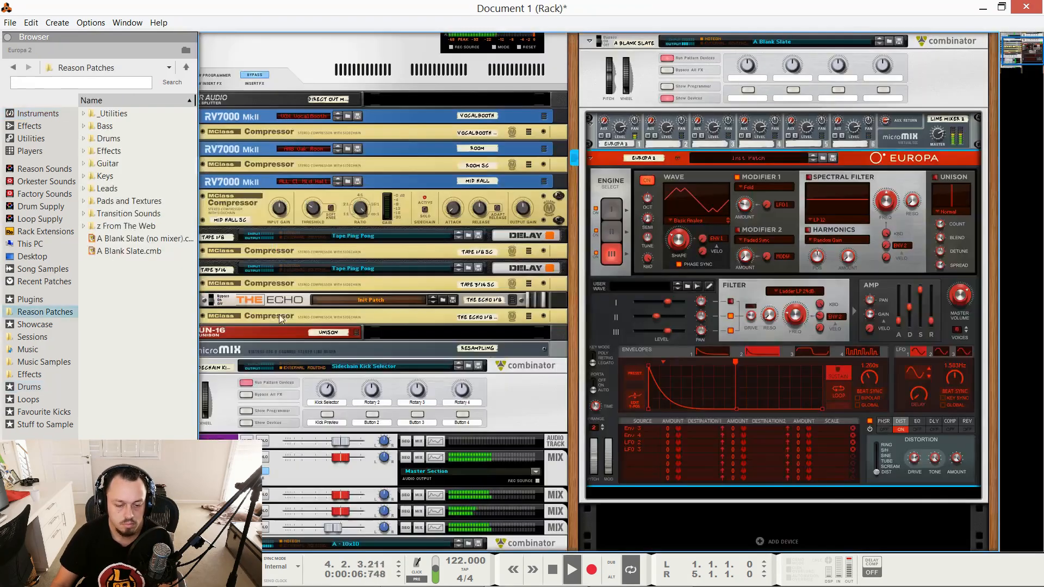
scroll(638, 236, up, 1)
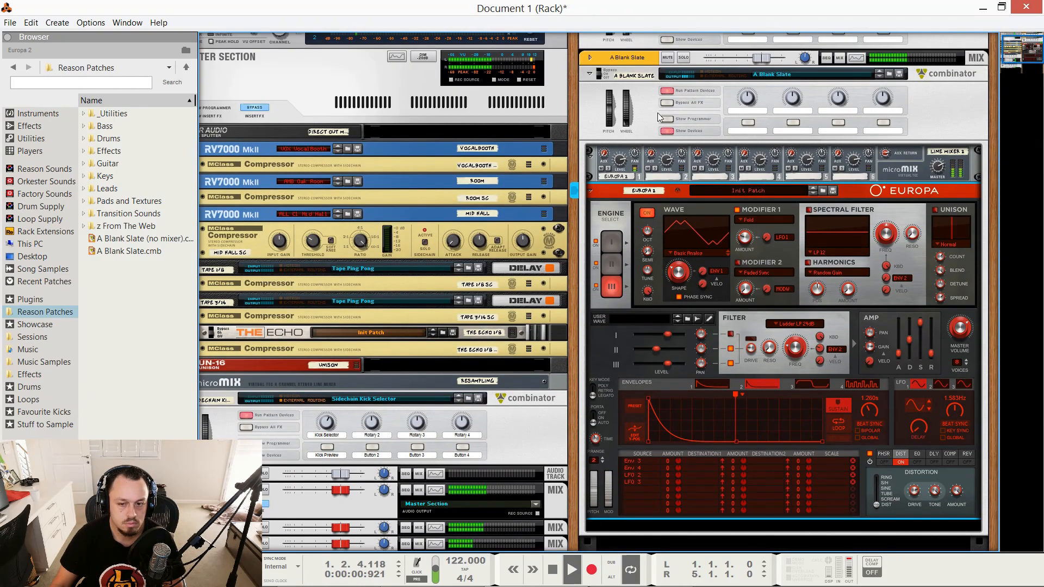
click(684, 58)
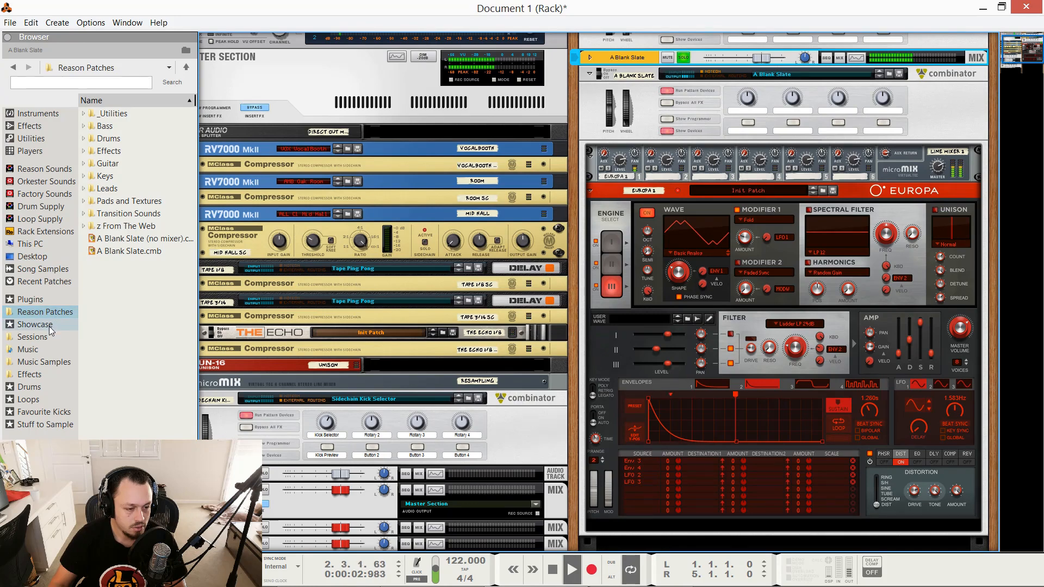
Step: Add a UN-16 Unison effect between the line mixer and Europa inside the combinator
click(29, 126)
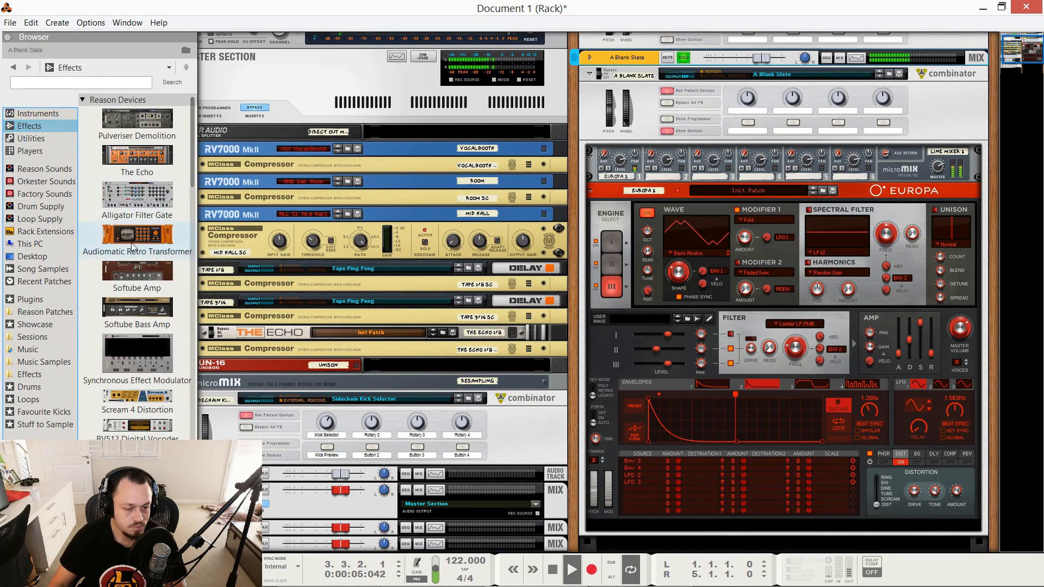
scroll(164, 320, down, 3)
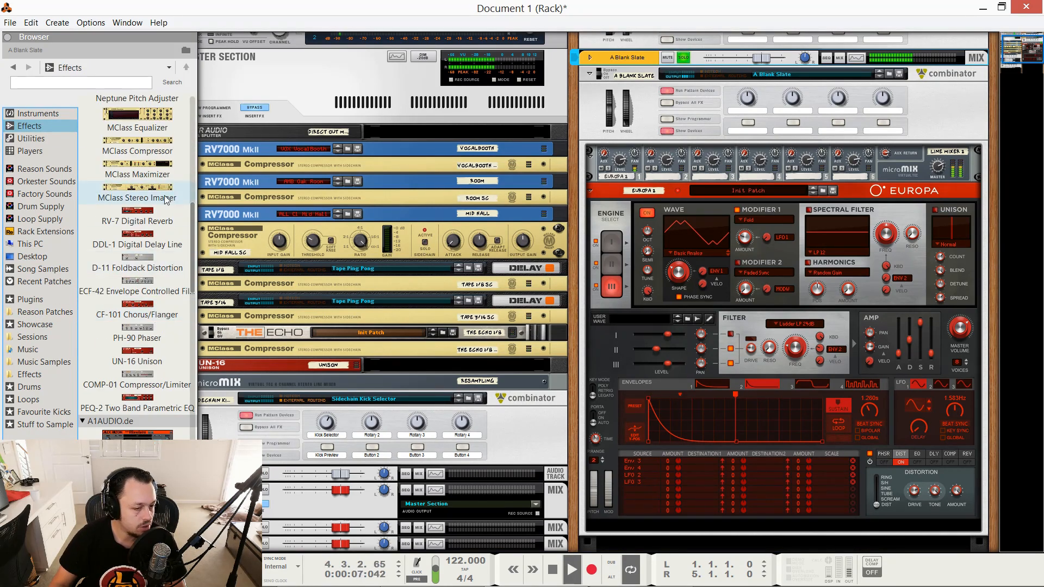
scroll(153, 260, down, 2)
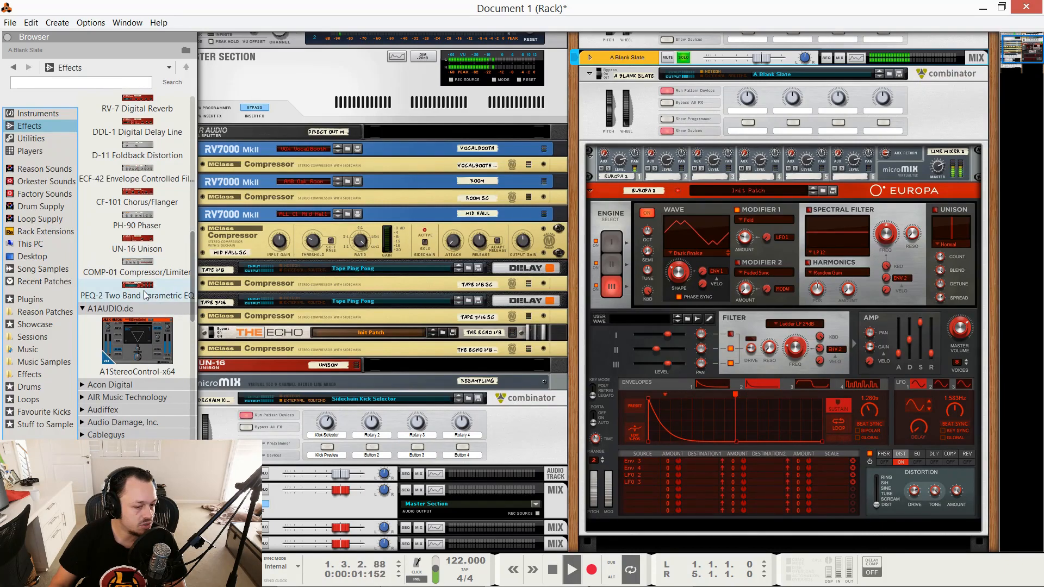
mouse_move(139, 246)
mouse_down()
mouse_move(598, 204)
mouse_move(643, 177)
mouse_move(612, 148)
mouse_move(612, 132)
mouse_move(604, 157)
mouse_up()
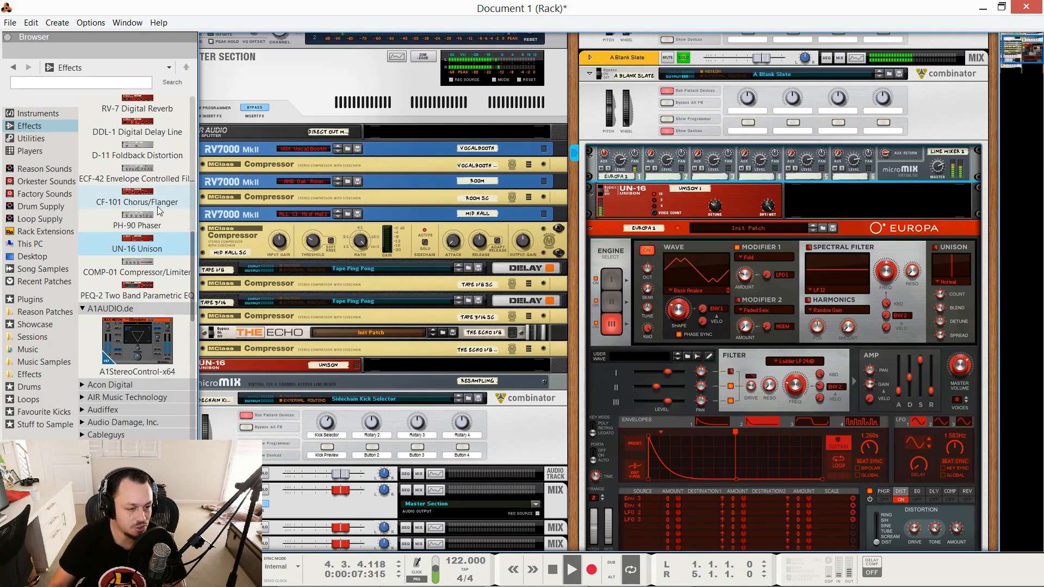
Step: Add an MClass Stereo Imager below the UN-16 Unison and set it to solo the high band
scroll(142, 209, up, 1)
scroll(143, 210, up, 4)
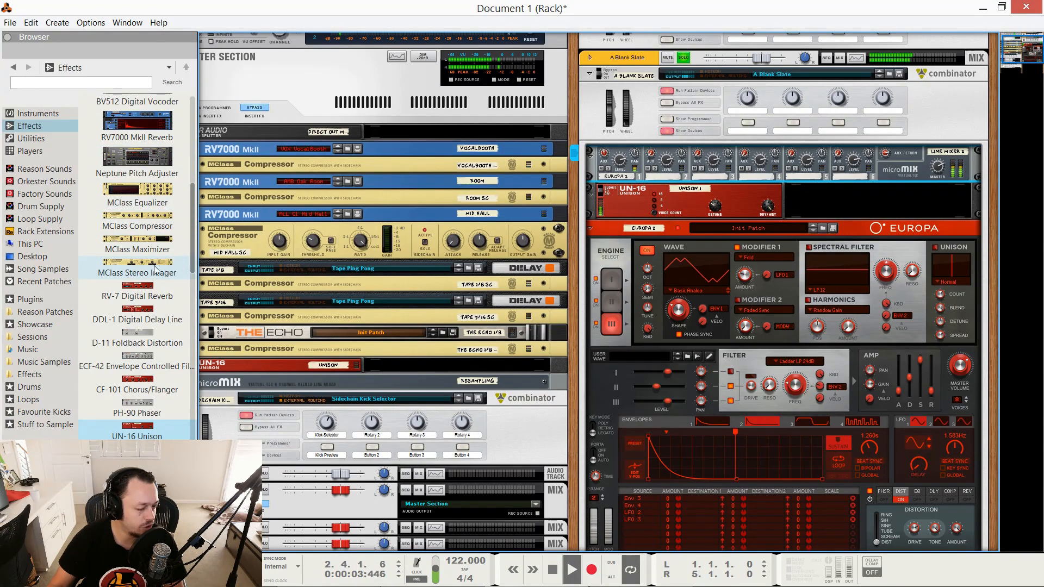
drag(155, 269, 627, 227)
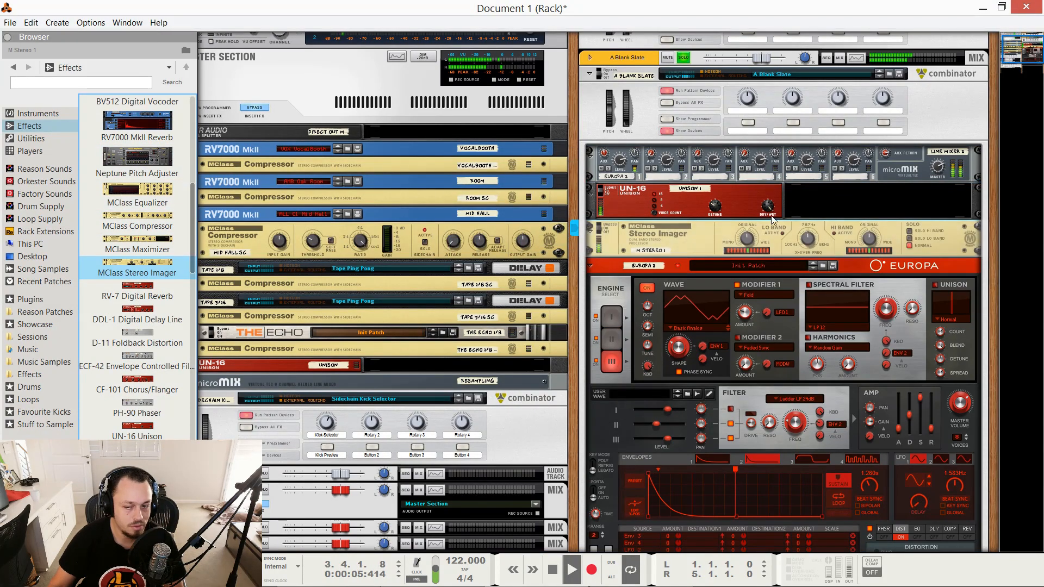
click(910, 231)
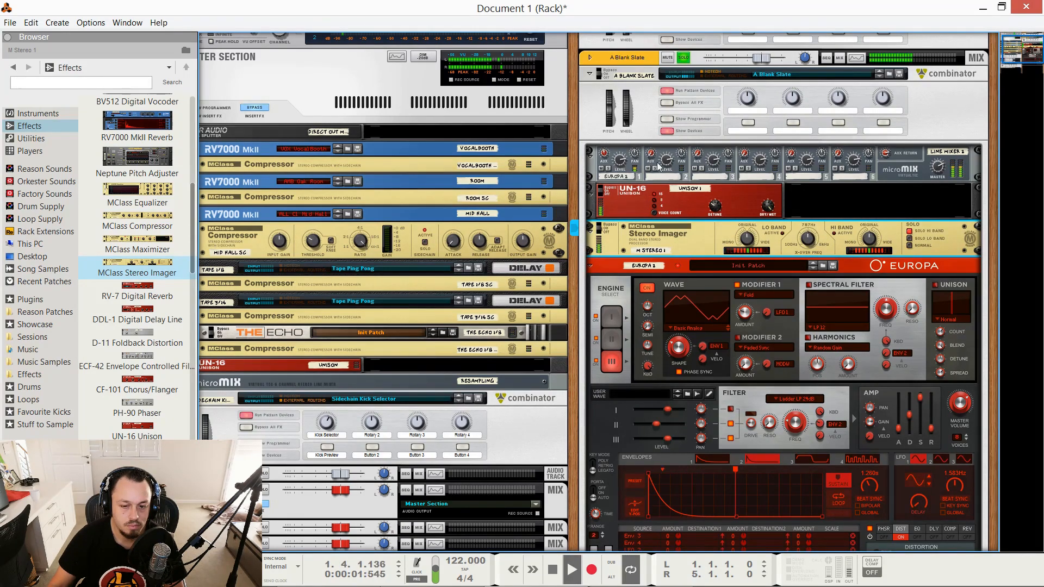
Step: Raise the line mixer's channel 1 aux send to about 89 and adjust the Stereo Imager's crossover frequency
click(604, 154)
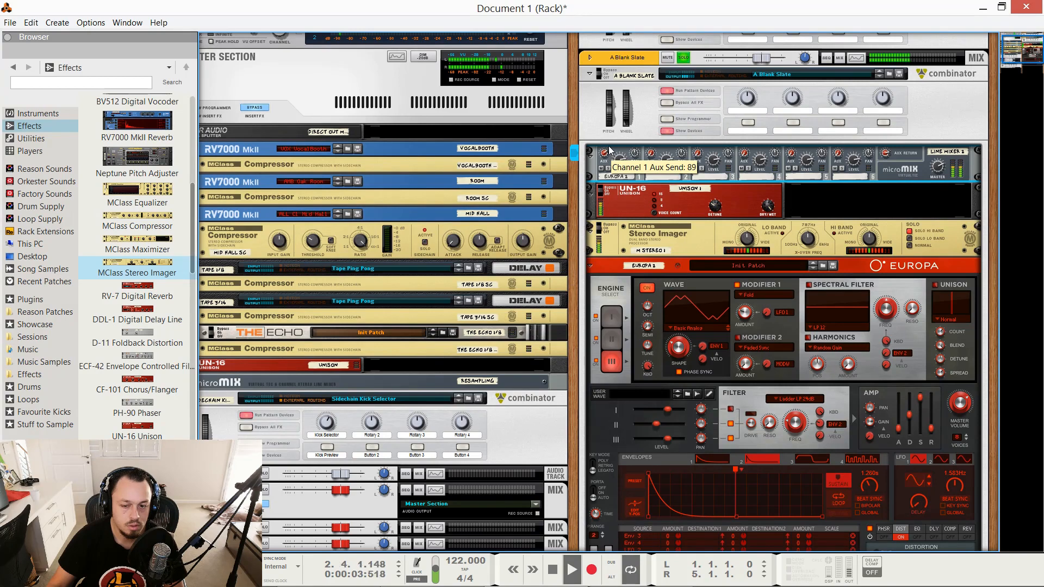
click(809, 244)
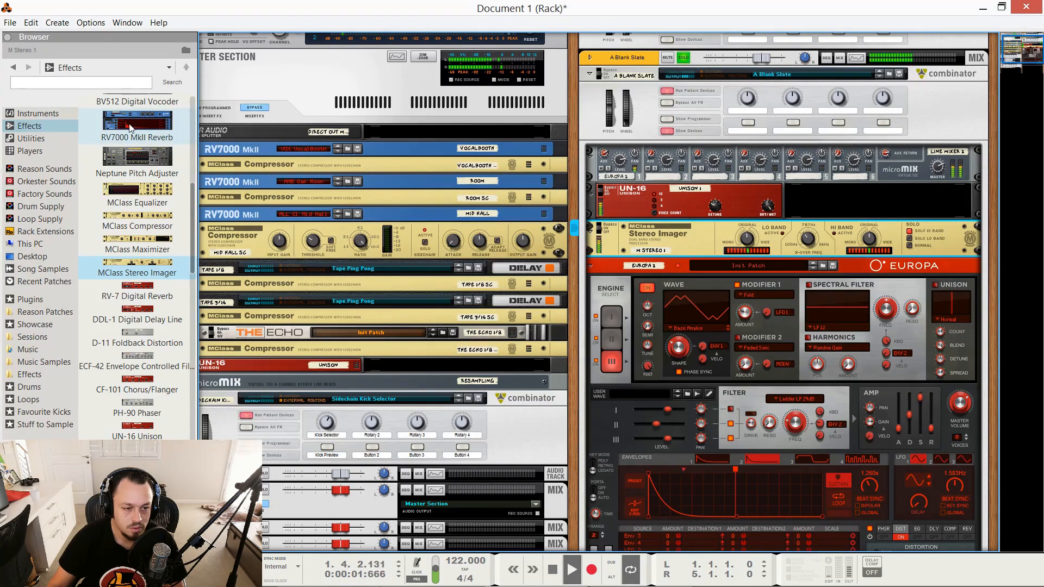
Step: Add an RV7000 MkII reverb below the Stereo Imager and set its decay to 21
mouse_move(137, 125)
mouse_down()
mouse_move(626, 248)
mouse_move(625, 262)
mouse_up()
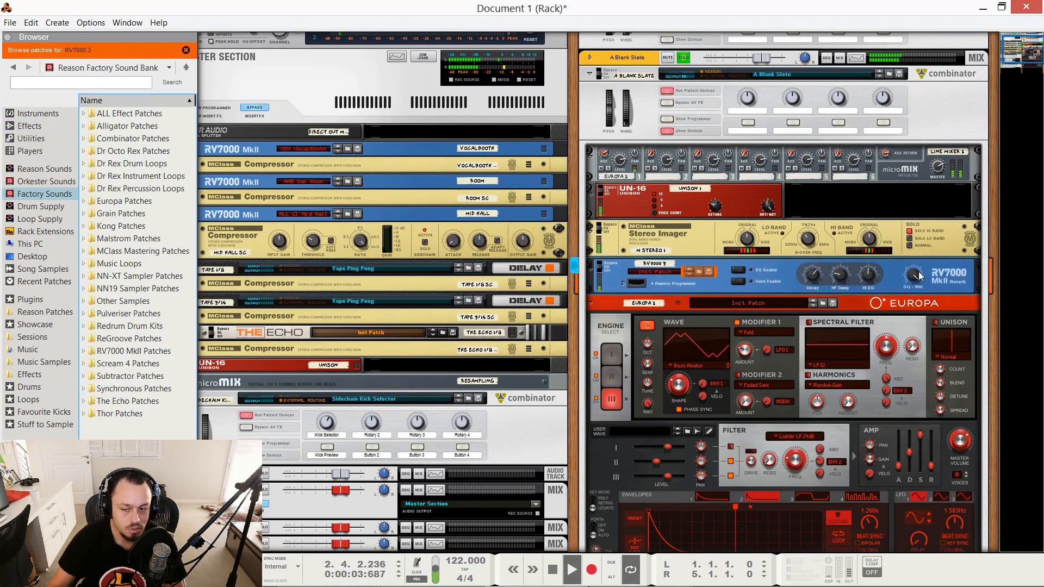
drag(911, 298, 911, 301)
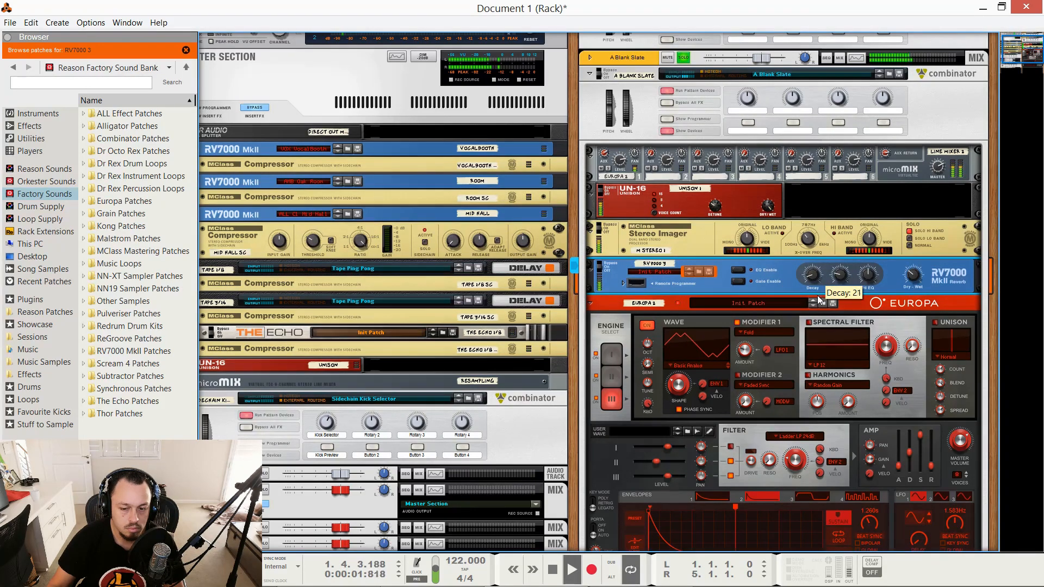
Step: In the reverb's remote programmer, switch to EQ editing, cut the low gain strongly and raise the low frequency
click(624, 282)
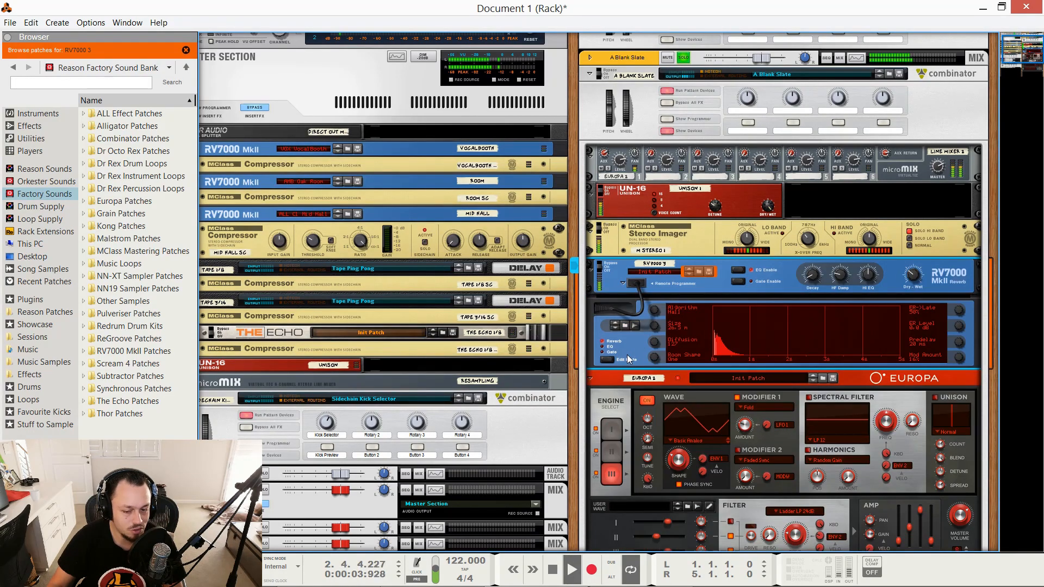
click(608, 355)
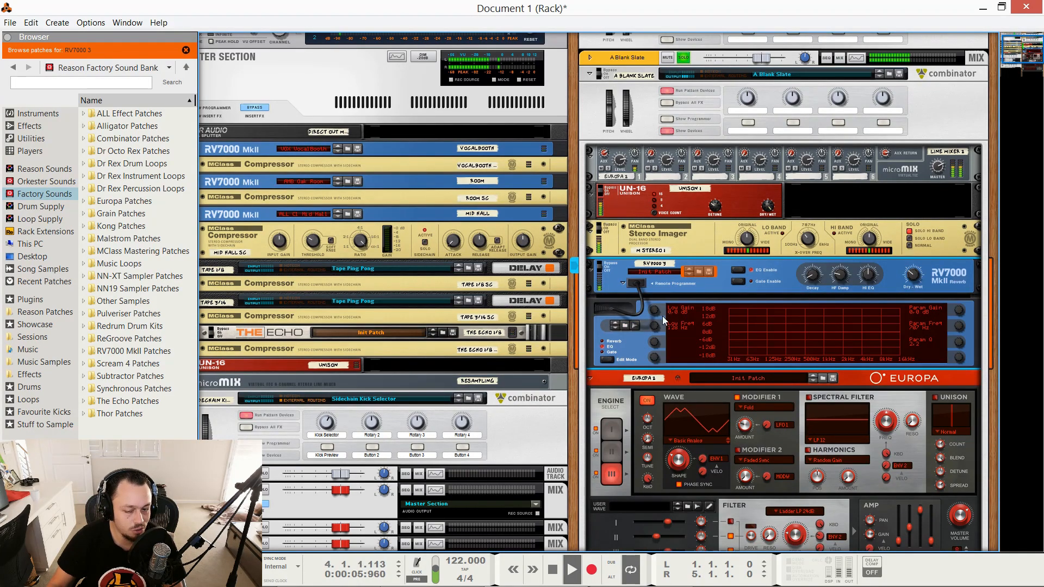
drag(654, 313, 644, 362)
drag(654, 327, 656, 309)
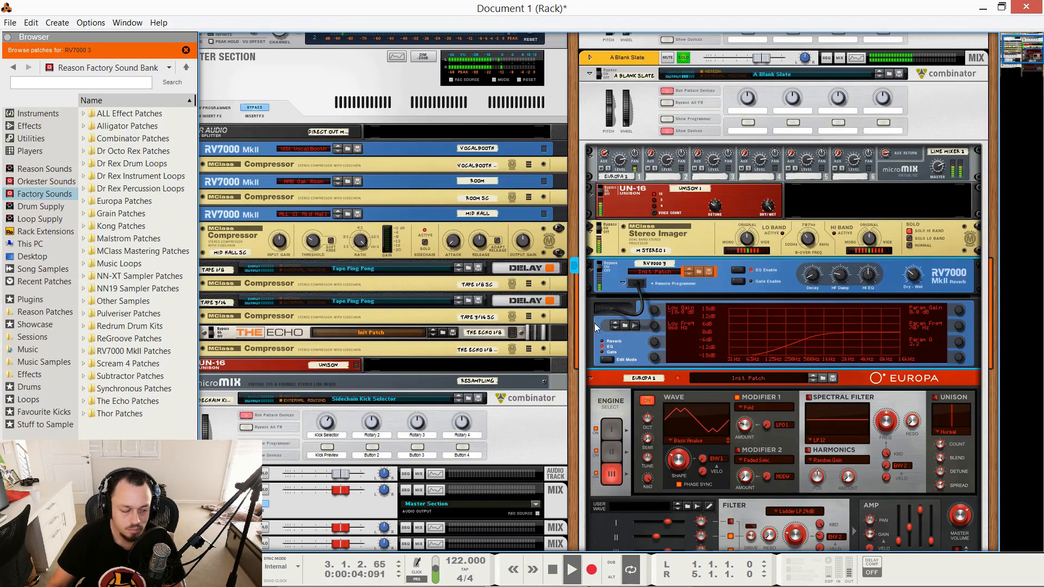
Step: Route ModWheel to the filter frequency in the first row of Europa's modulation matrix and raise its amount
scroll(671, 353, down, 3)
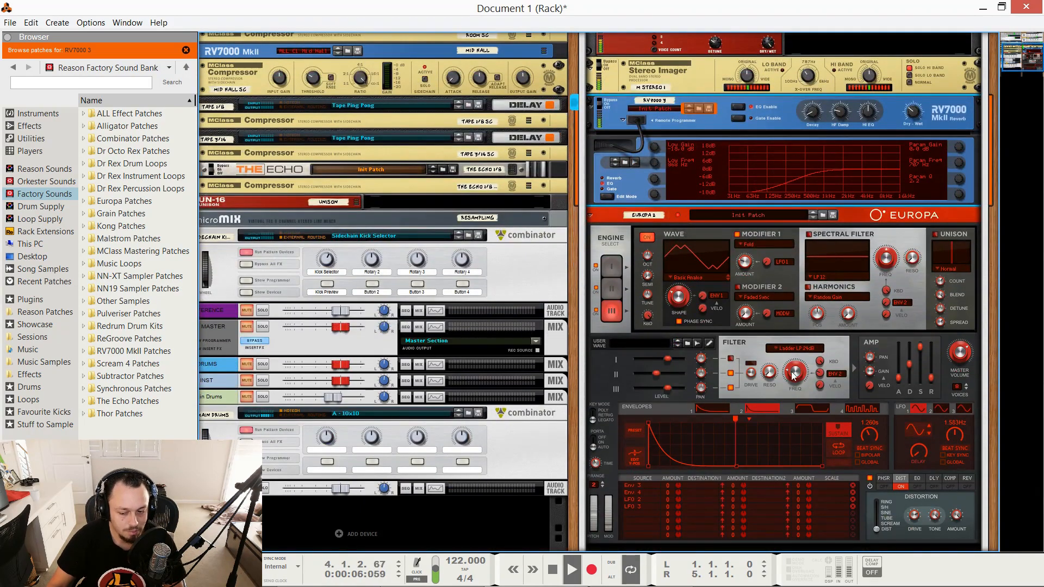
mouse_move(795, 380)
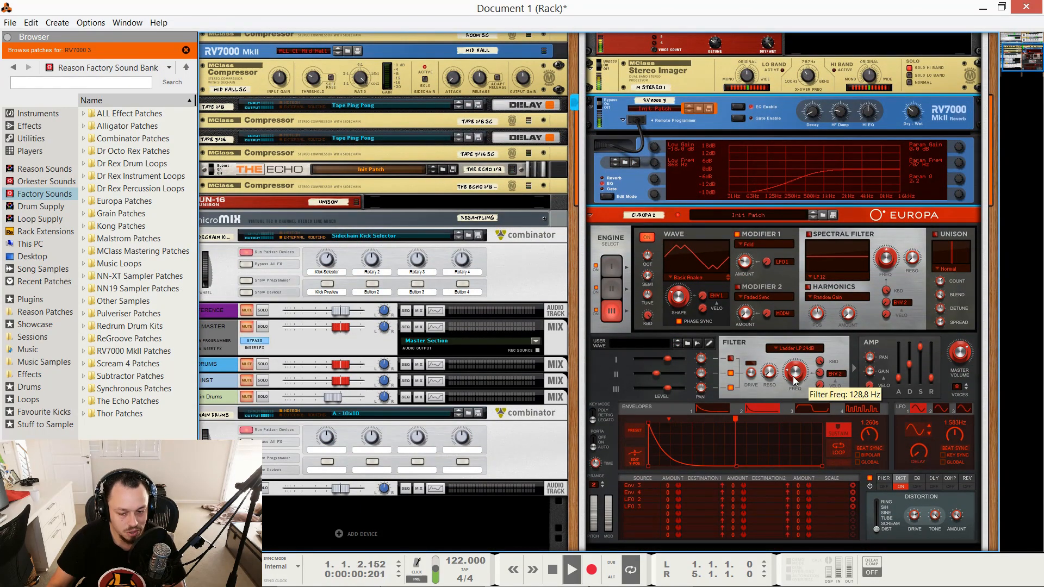
click(643, 489)
mouse_move(707, 388)
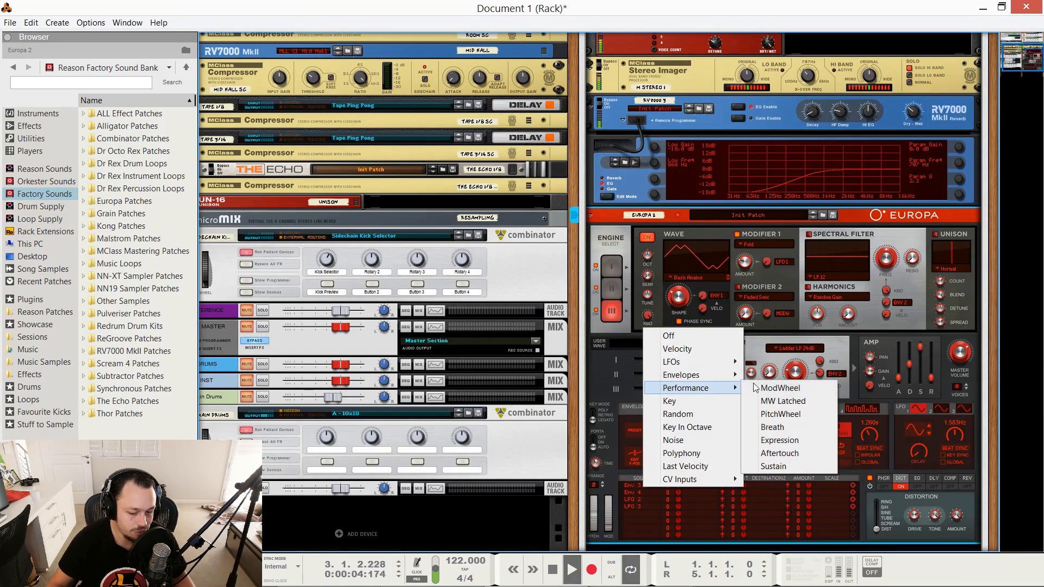
click(755, 387)
click(706, 485)
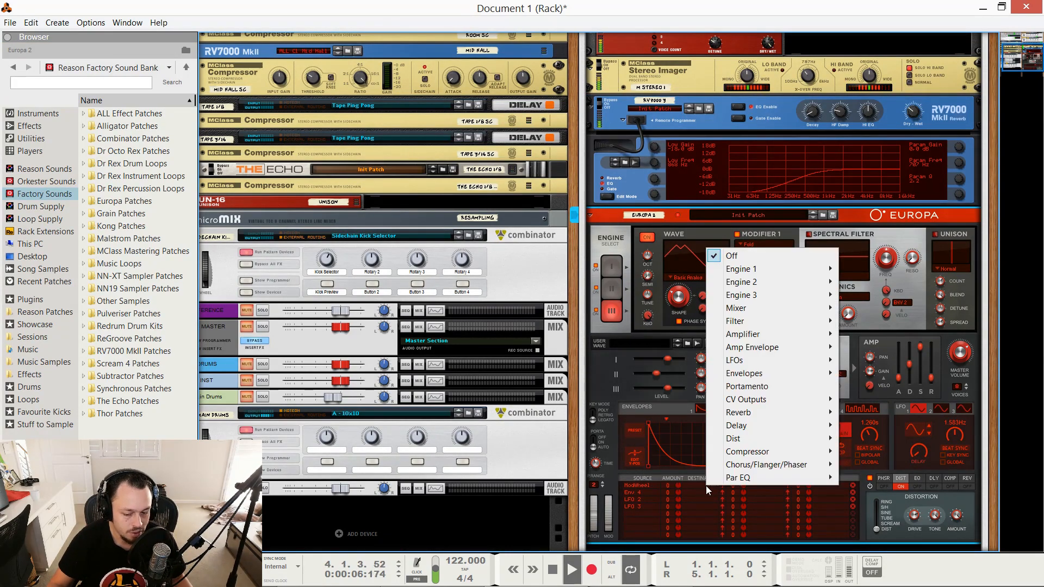
mouse_move(749, 328)
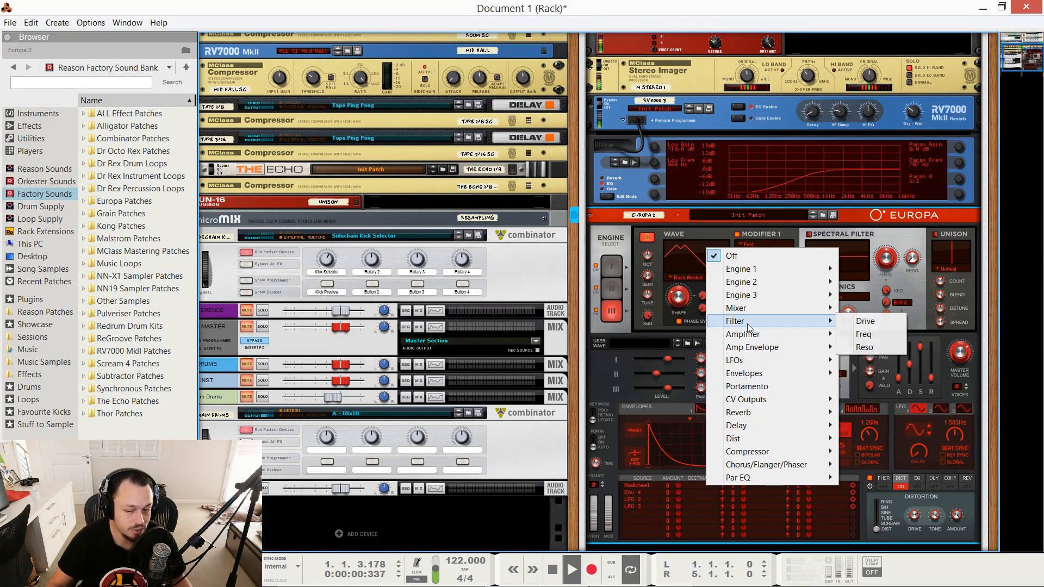
click(863, 334)
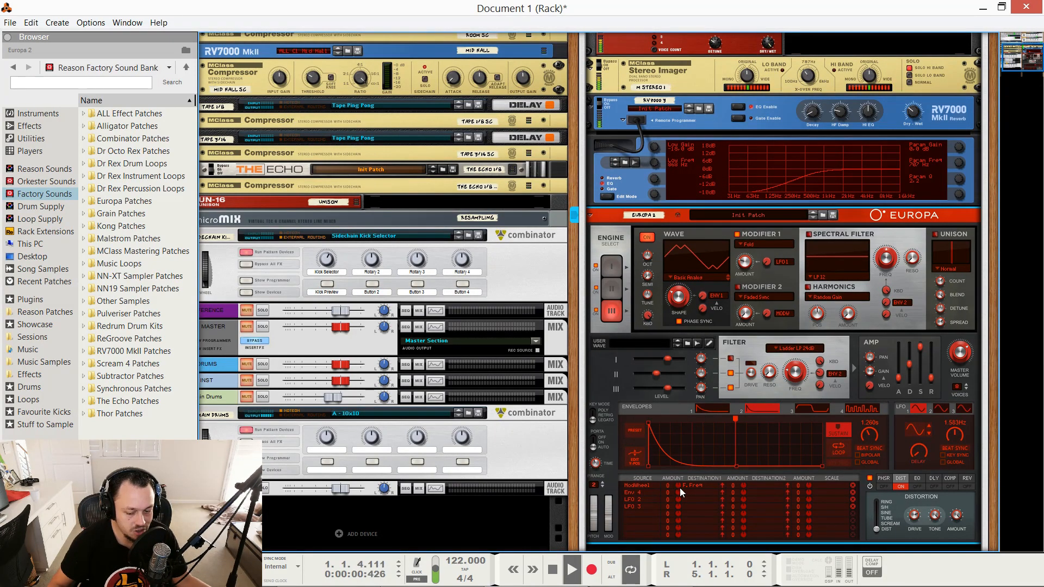
drag(678, 487, 679, 481)
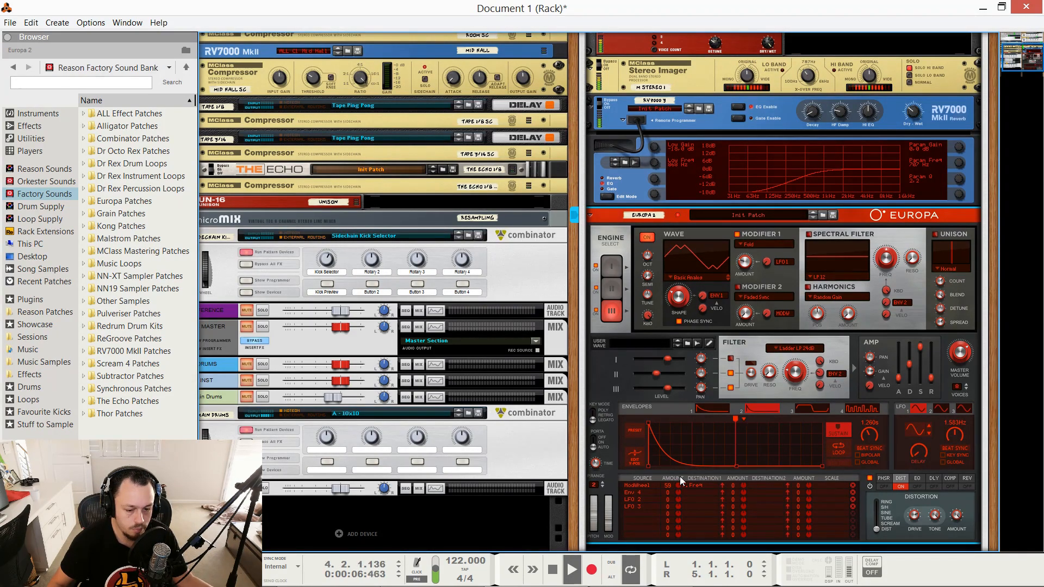
Step: Turn off the first destination of the ModWheel row in Europa's modulation matrix
click(699, 486)
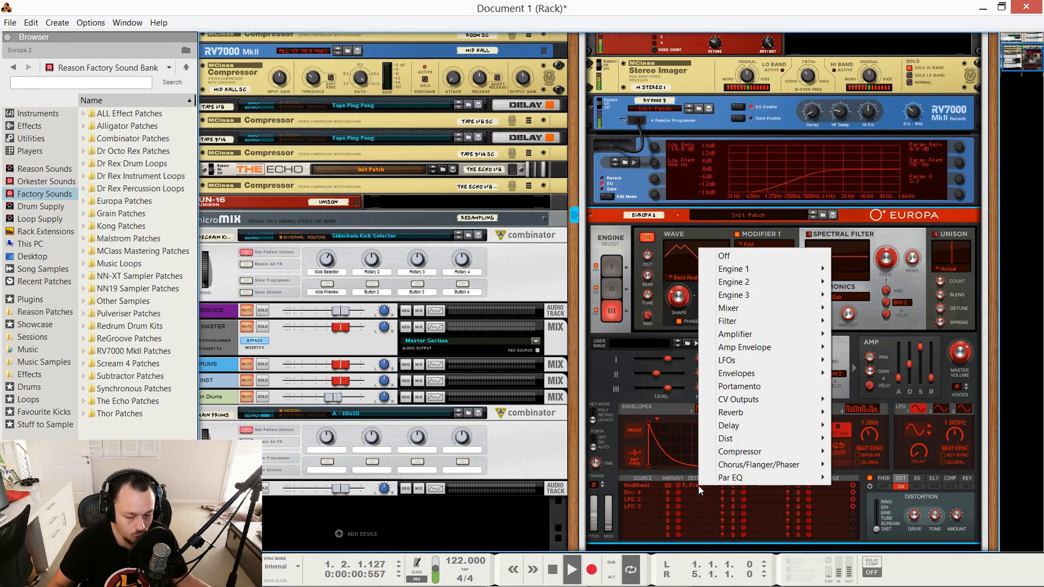
click(684, 482)
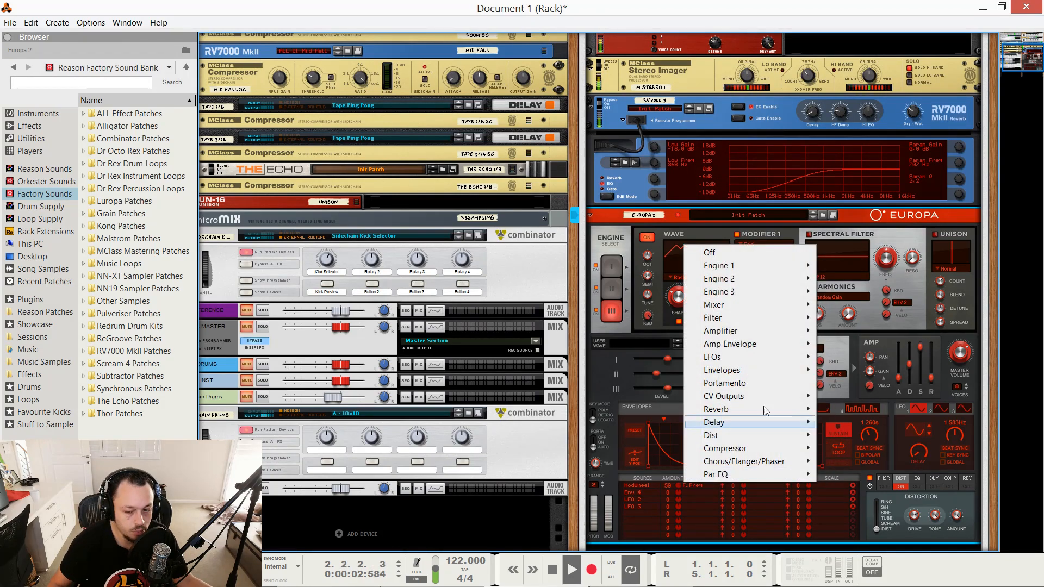
click(656, 327)
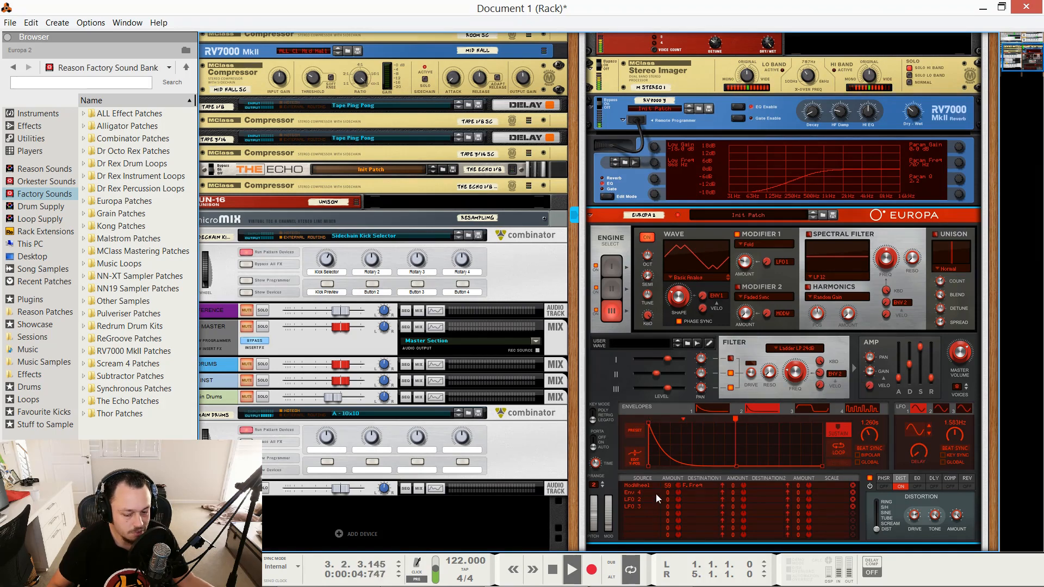
click(699, 487)
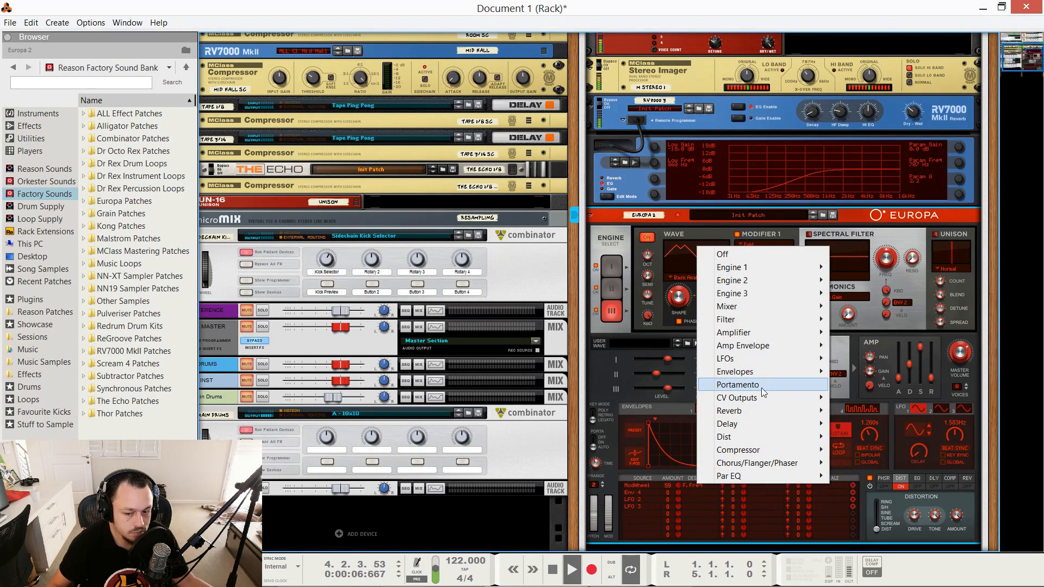
mouse_move(770, 324)
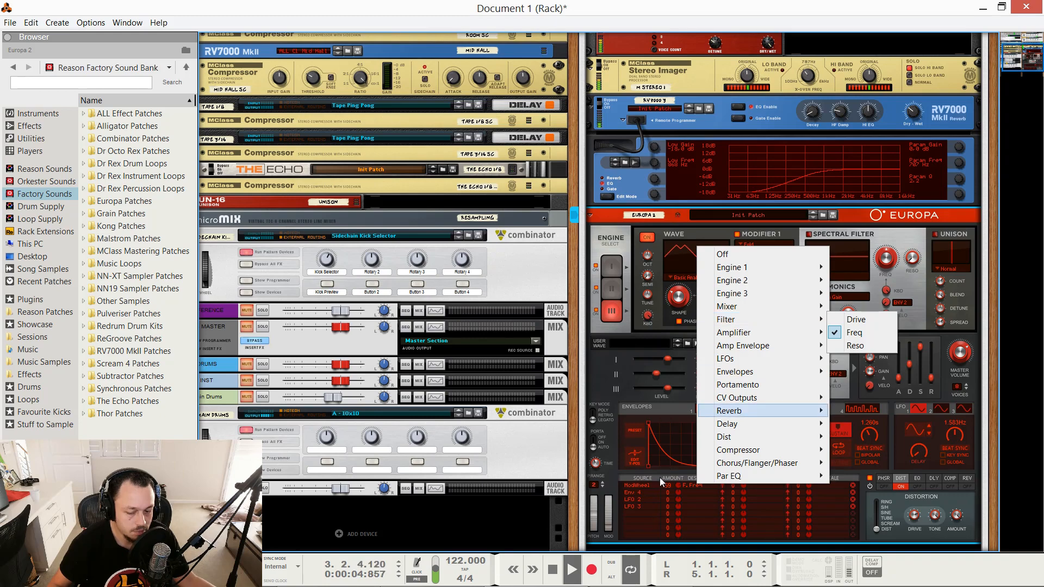
click(713, 254)
Step: In the Combinator's modulation routing for Europa 2, route the Mod Wheel to Filter Mod
scroll(712, 279, up, 5)
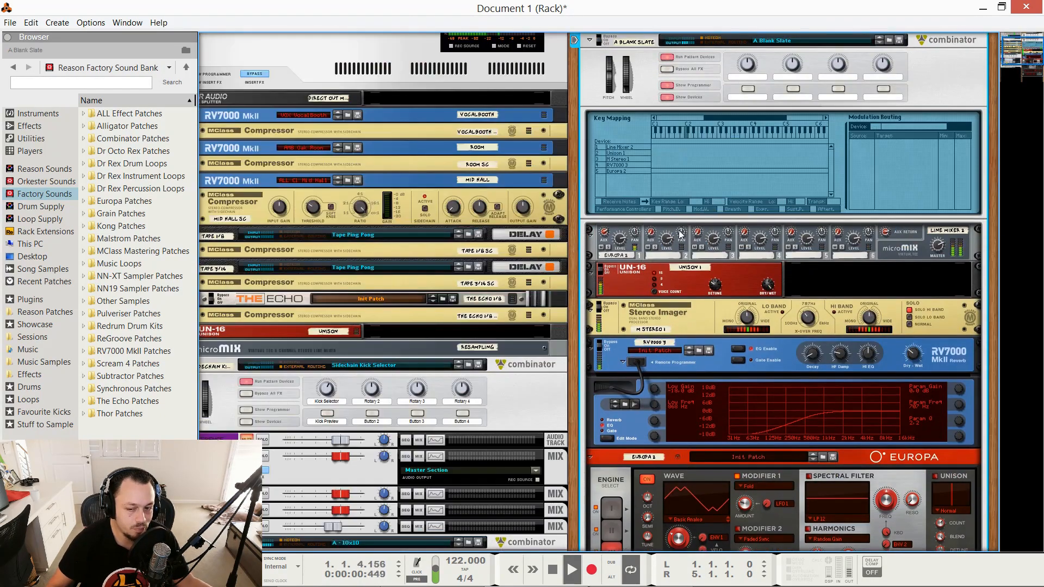
click(628, 171)
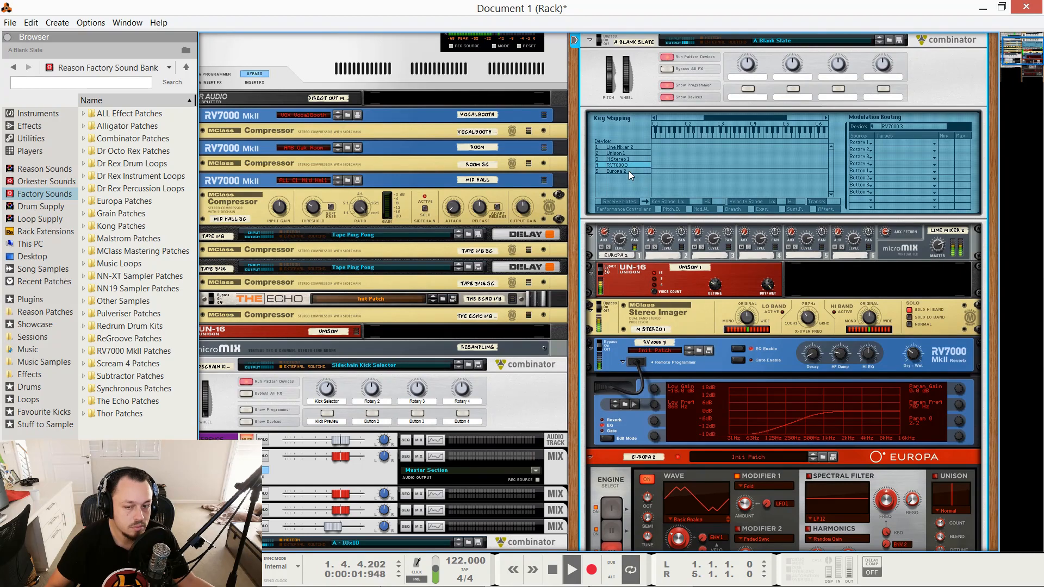
click(864, 142)
click(916, 291)
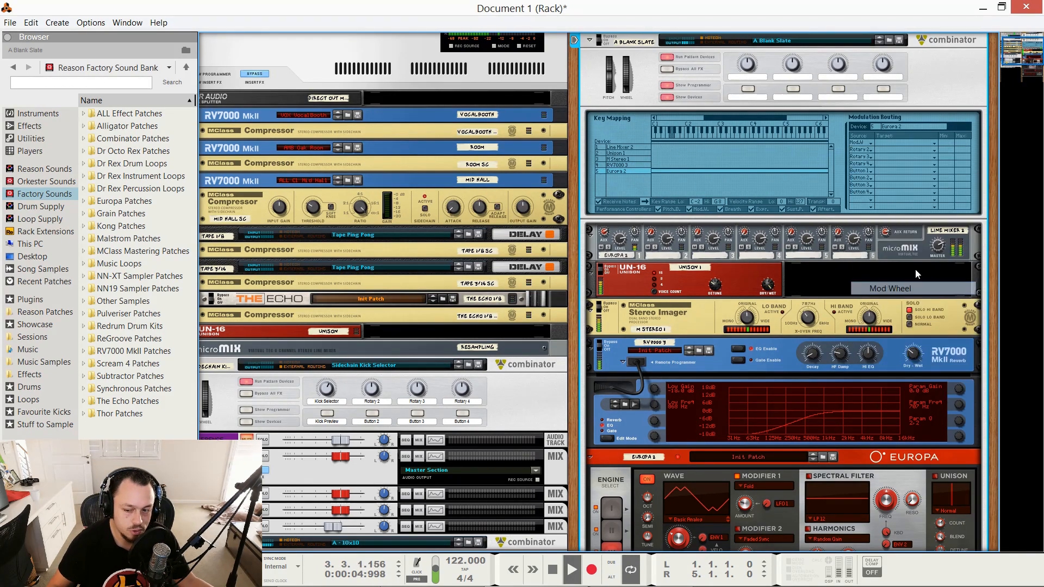
click(906, 143)
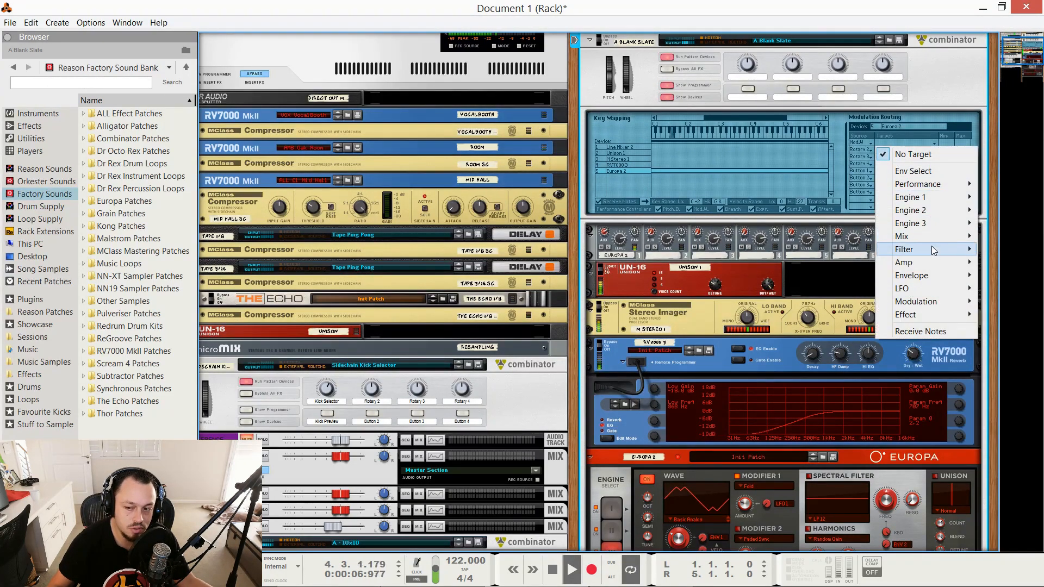
mouse_move(932, 247)
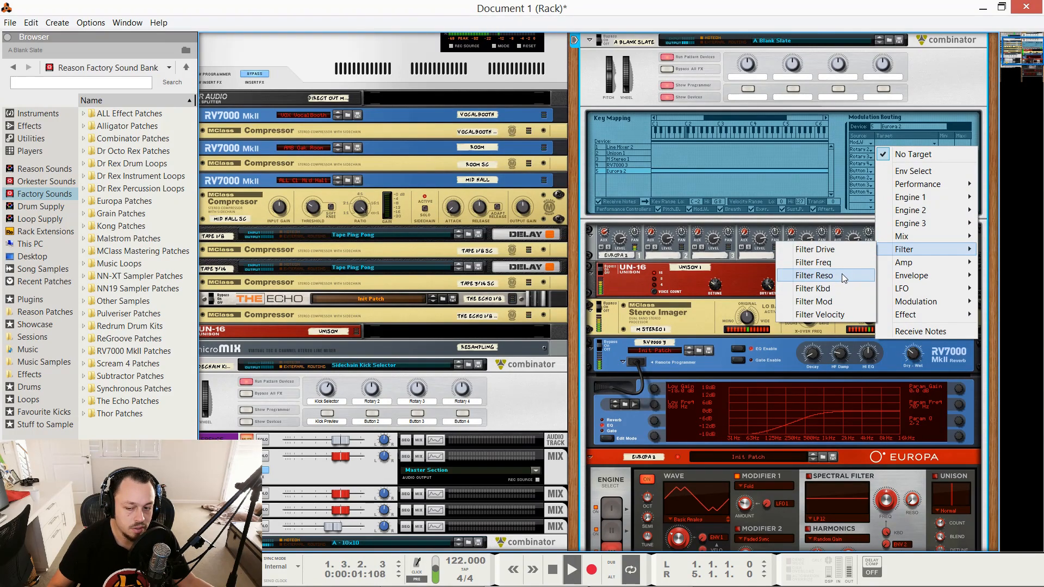
click(845, 303)
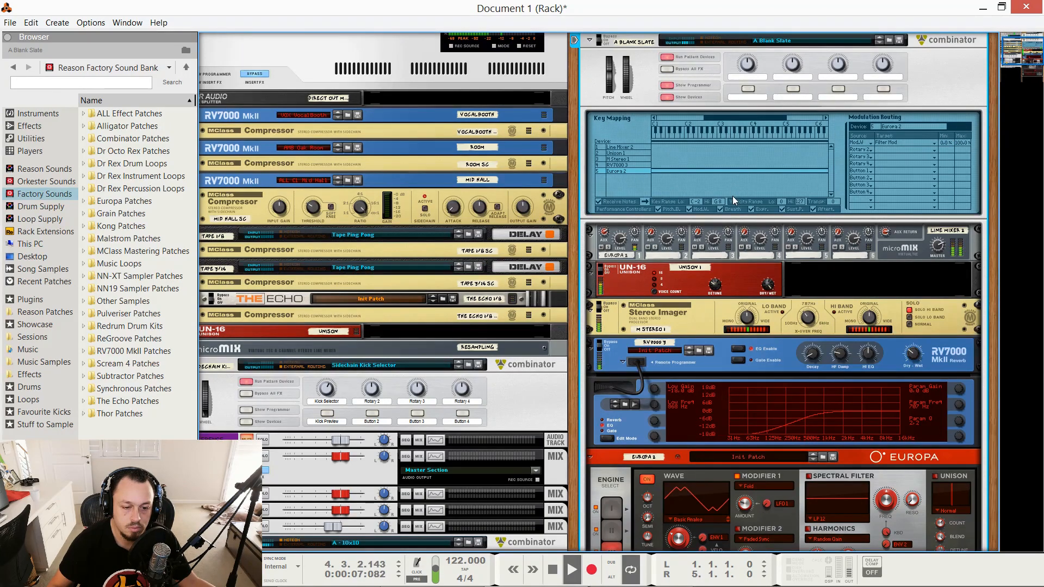
Step: Set the first destination of the ModWheel row in Europa's modulation matrix to filter Reso
scroll(733, 196, down, 6)
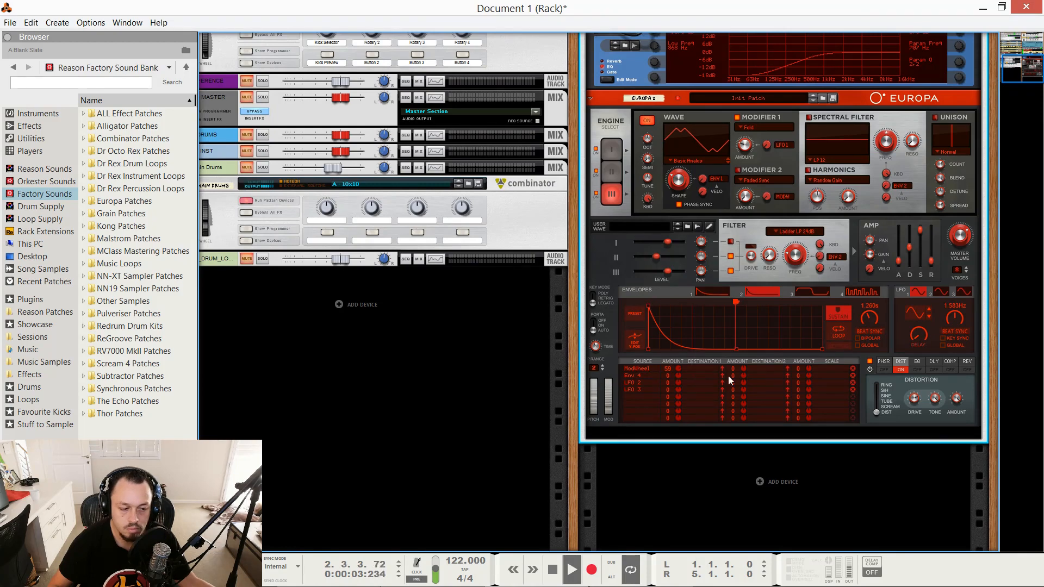
scroll(717, 240, up, 4)
scroll(711, 252, down, 4)
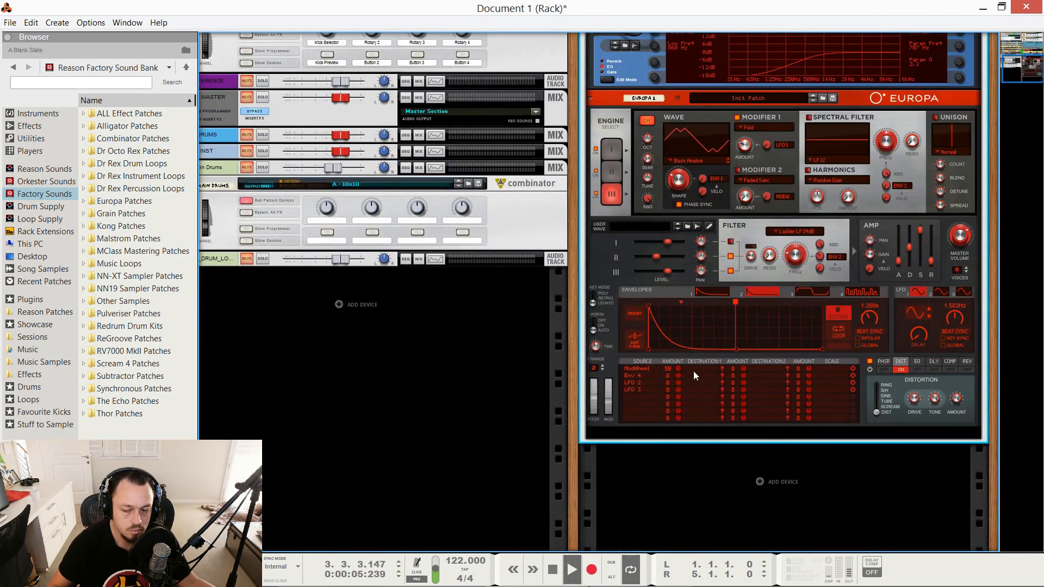
click(694, 375)
mouse_move(753, 215)
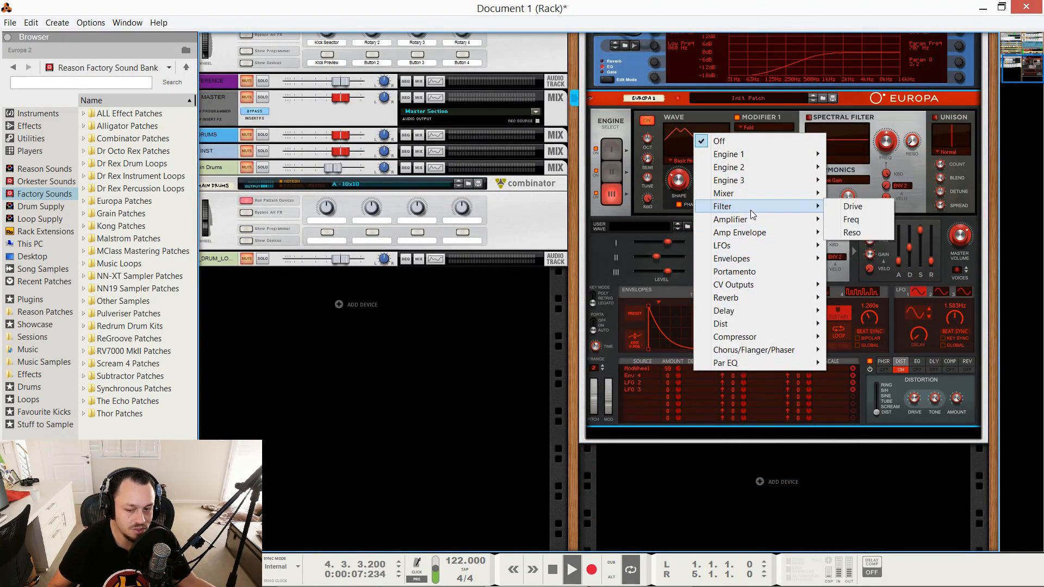
click(852, 232)
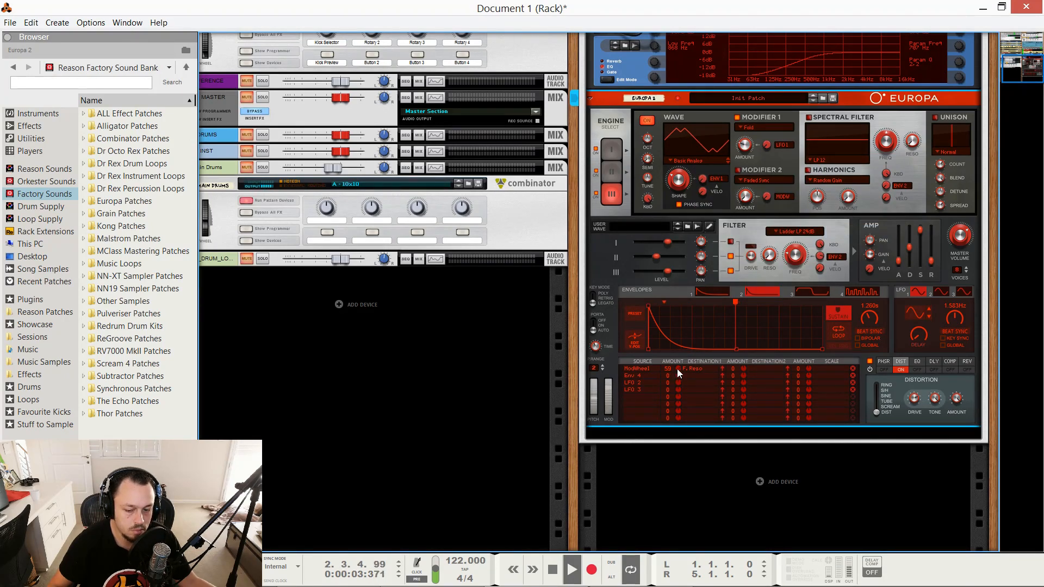
mouse_move(677, 369)
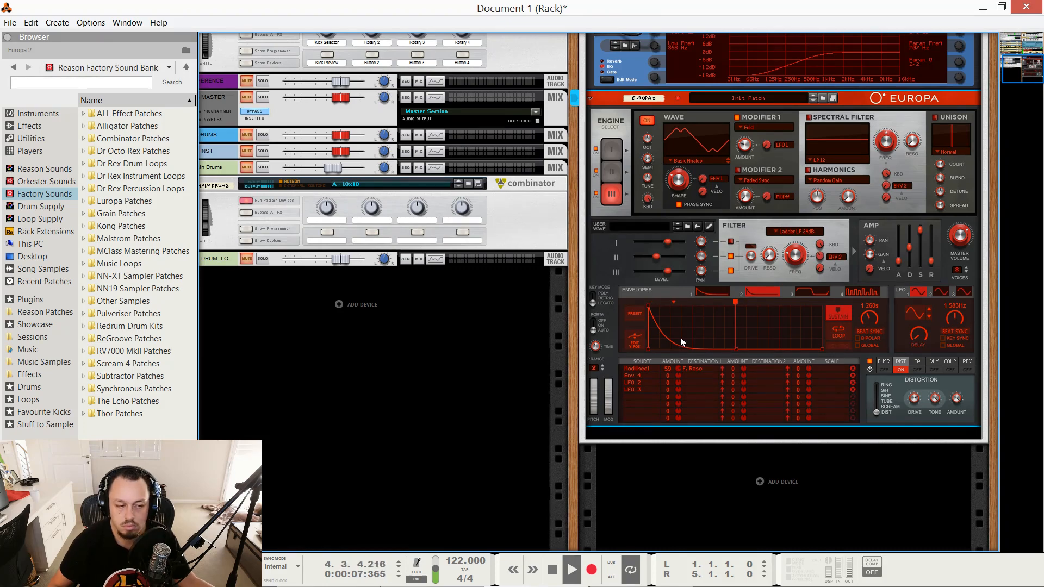
Step: Raise the minimum of the Combinator's Mod Wheel to Filter Mod routing to about 16%
scroll(757, 328, up, 3)
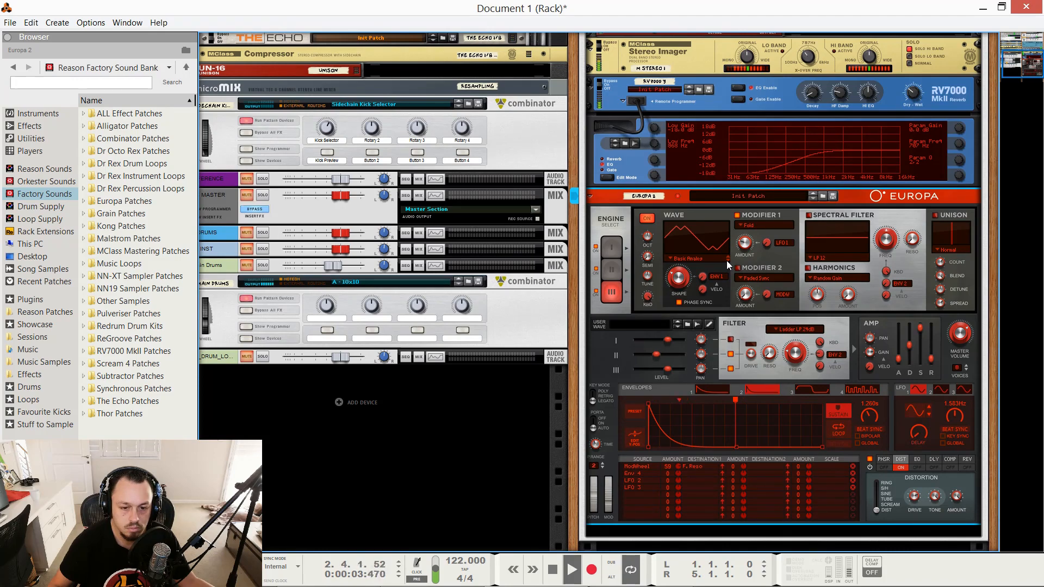
scroll(727, 260, up, 10)
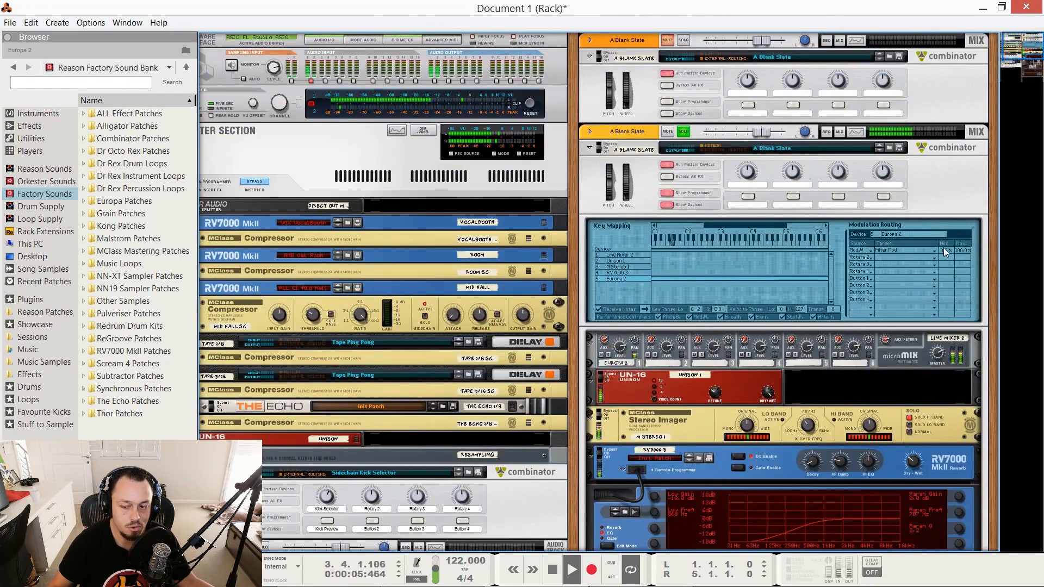
drag(943, 249, 946, 231)
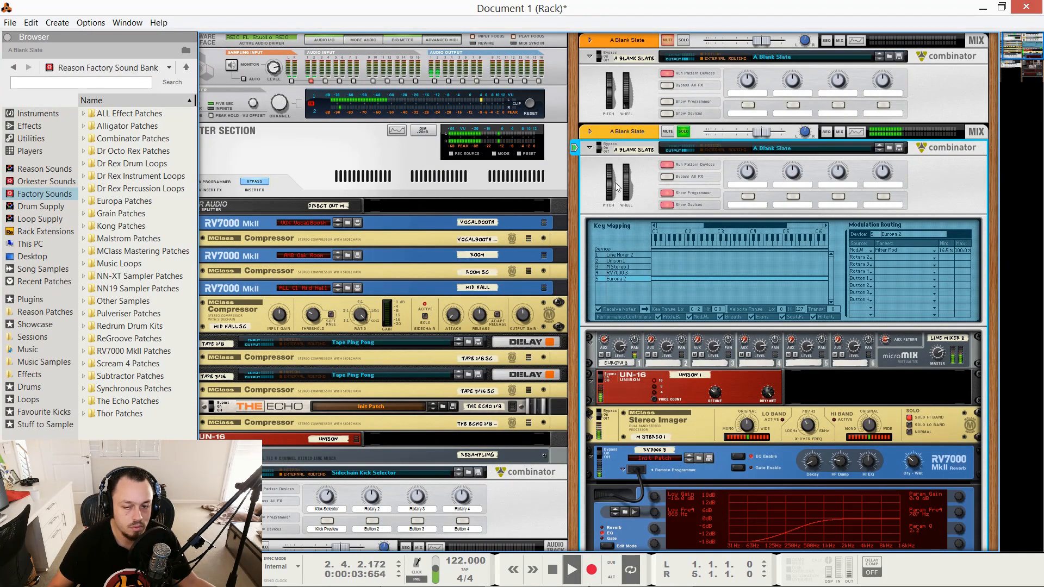
Step: Unsolo the synth melody's mix channel and hide its Combinator's devices and programmer
click(685, 132)
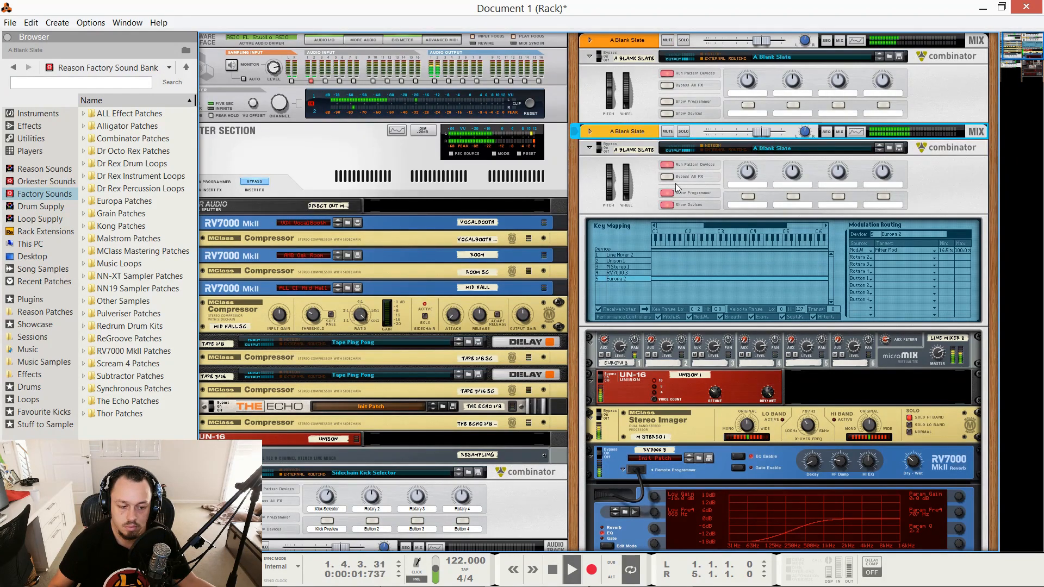
click(667, 205)
click(667, 193)
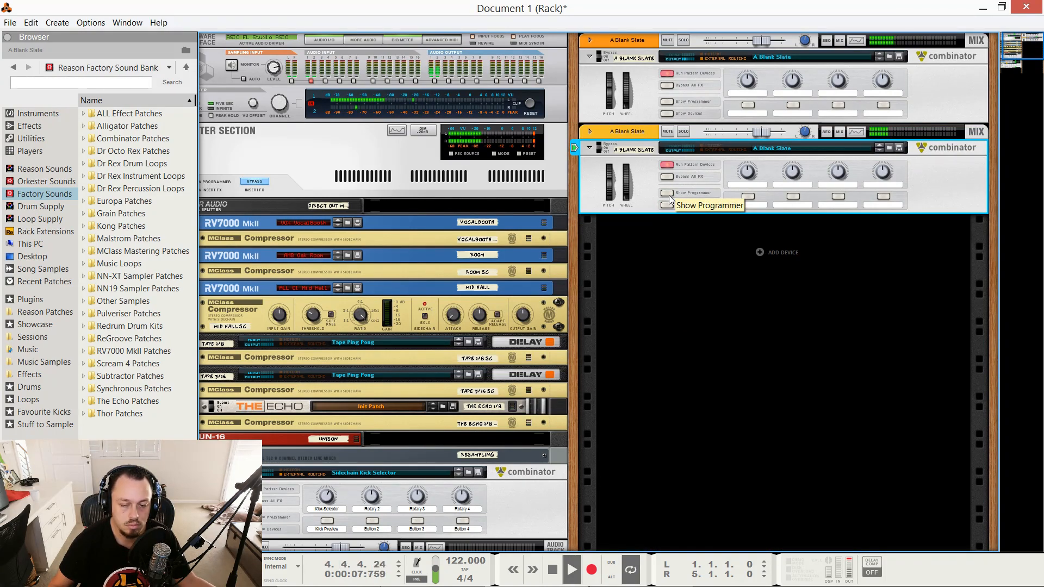
Step: In the sequencer, add a second note lane to the synth melody track, record a four-bar mod-wheel pass on it and play it back
key(alt+Tab)
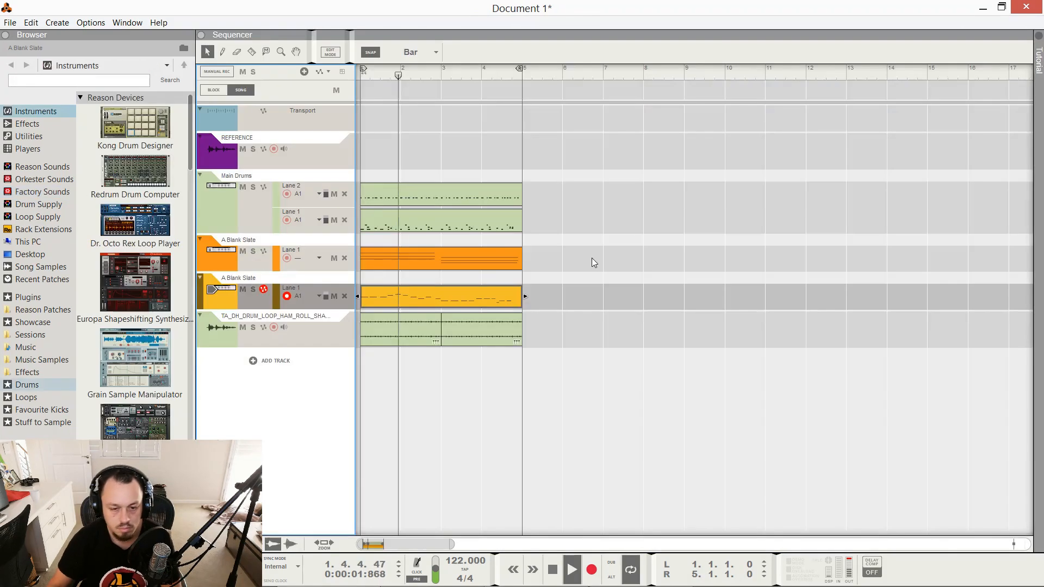
key(space)
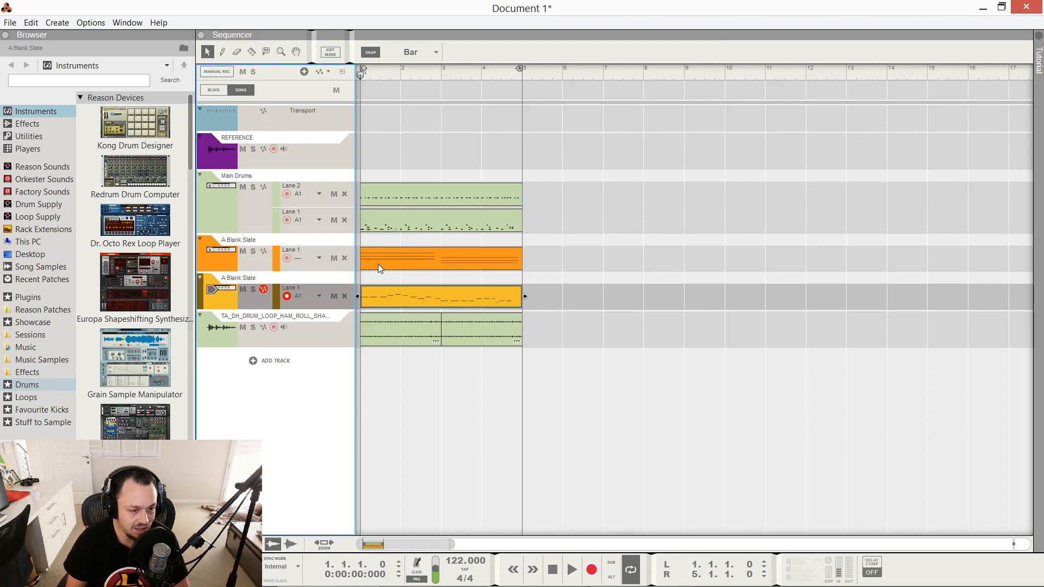
key(comma)
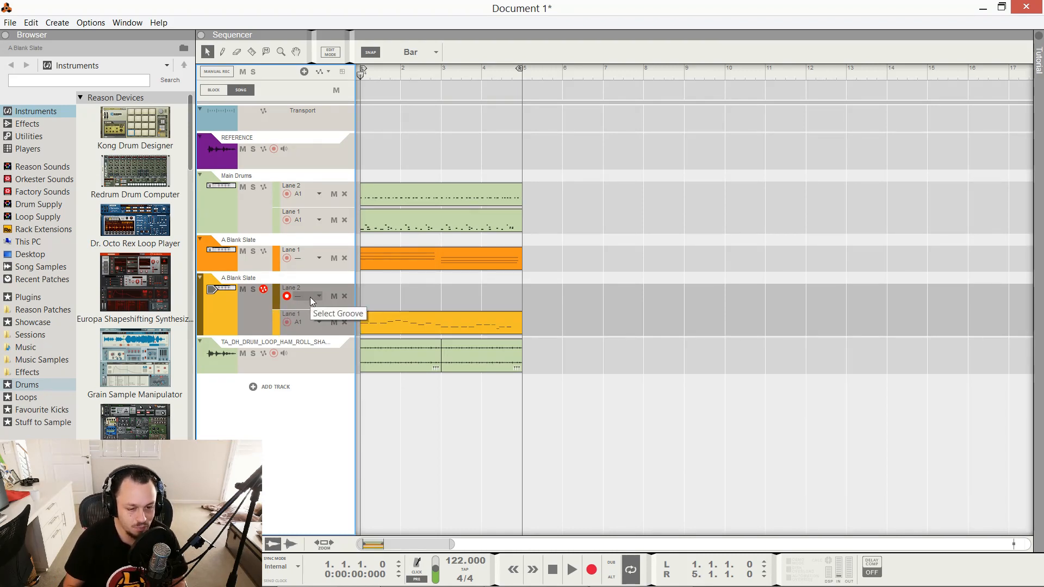
key(ctrl+Return)
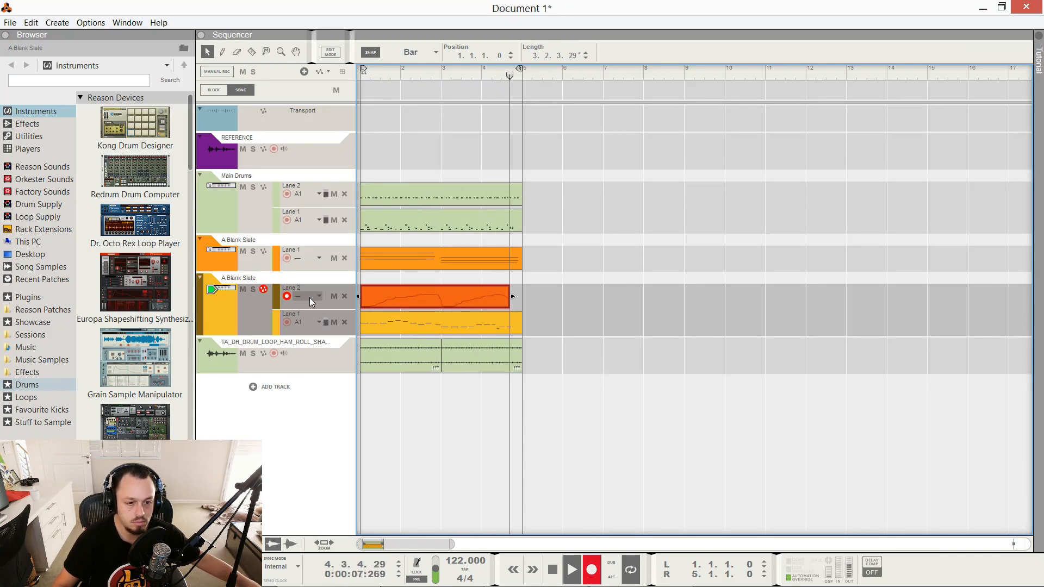
key(space)
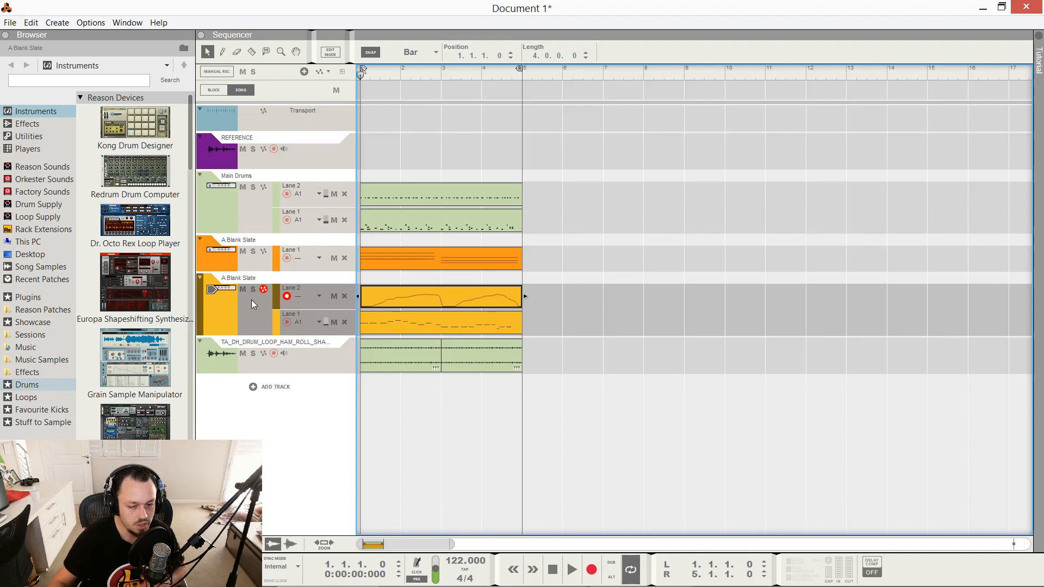
key(space)
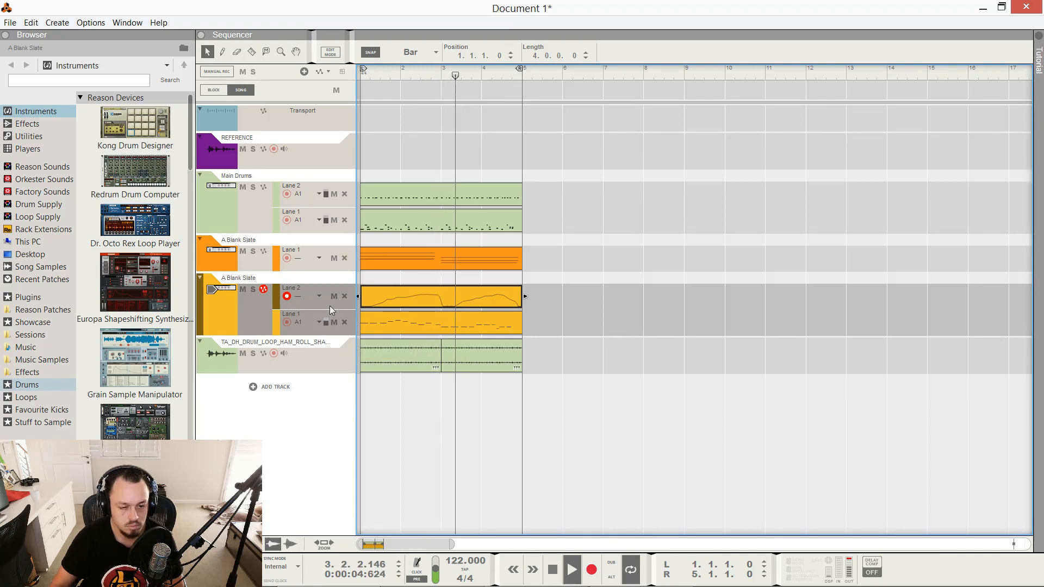
Step: Rename the synth melody track as Bass and check its Combinator in the rack
double_click(242, 278)
key(BackSpace)
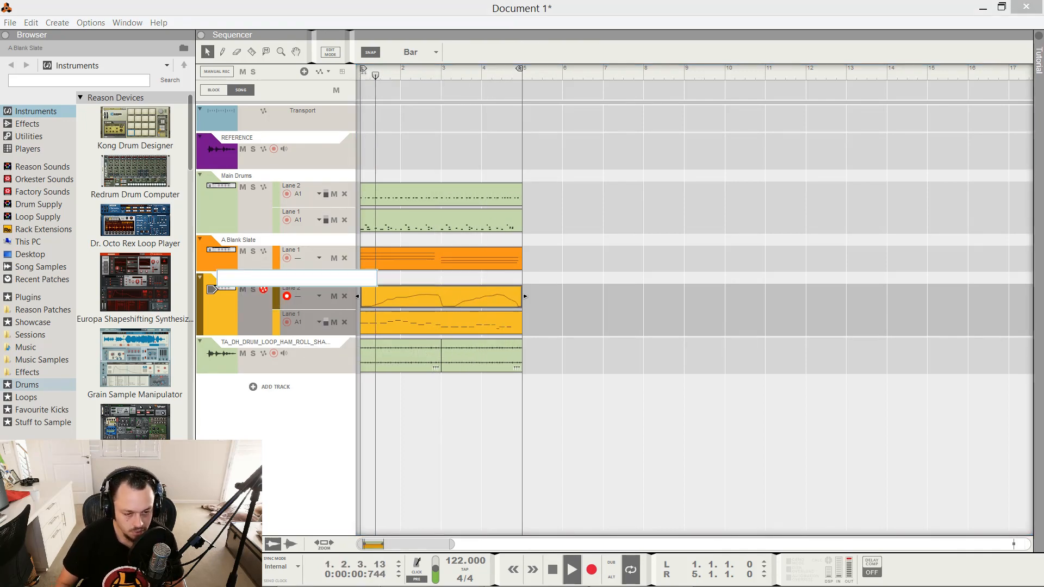
text(Bass)
key(Return)
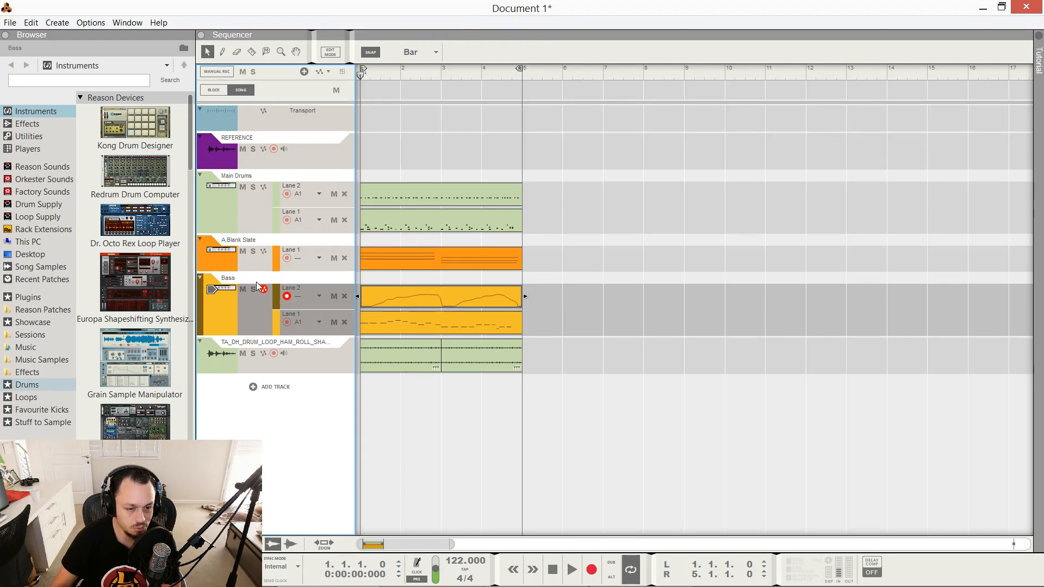
click(220, 288)
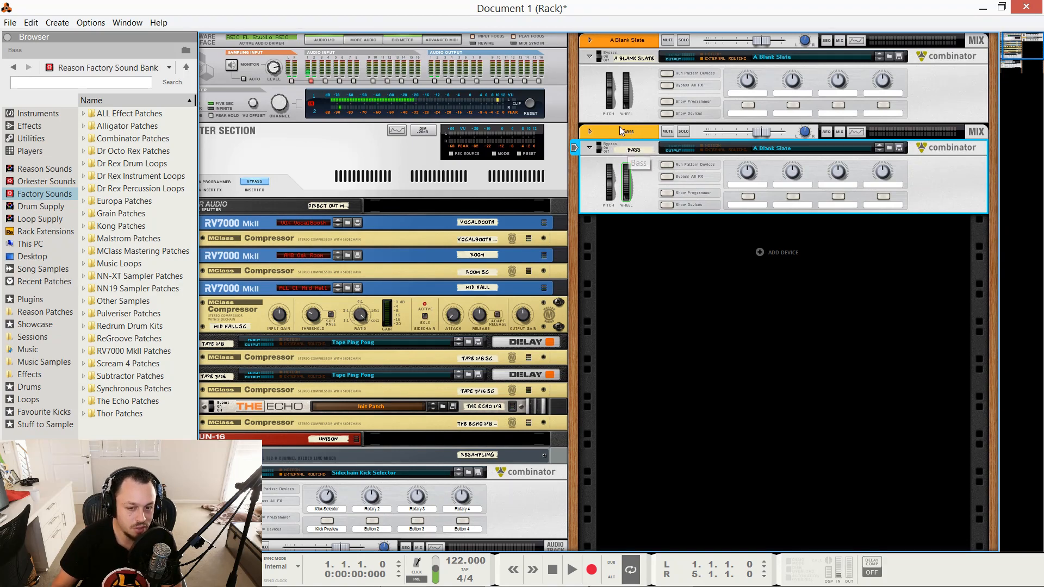
key(F7)
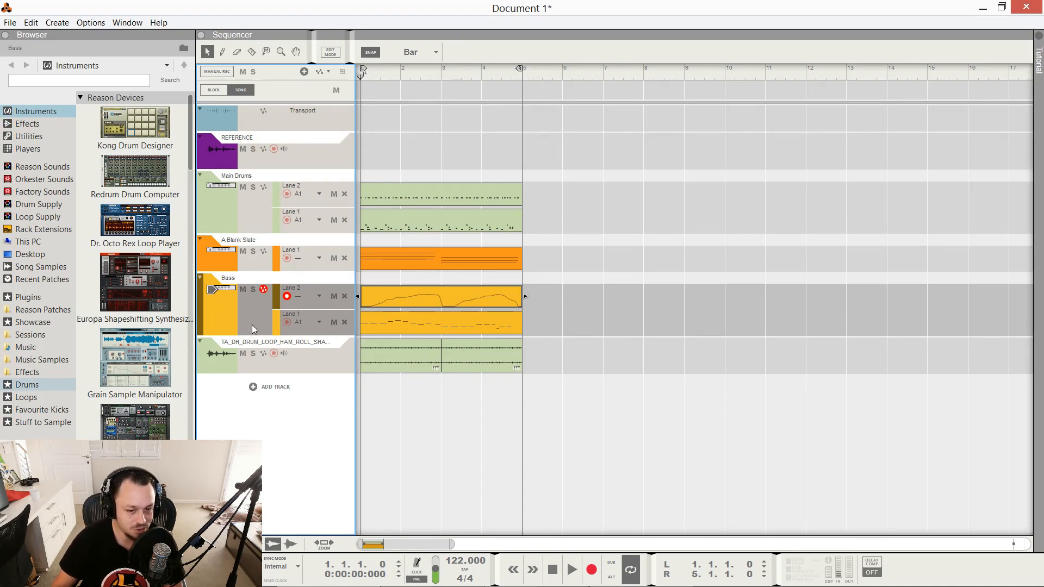
Step: Rename the remaining A Blank Slate track above the Bass track as Pad
click(250, 240)
double_click(242, 240)
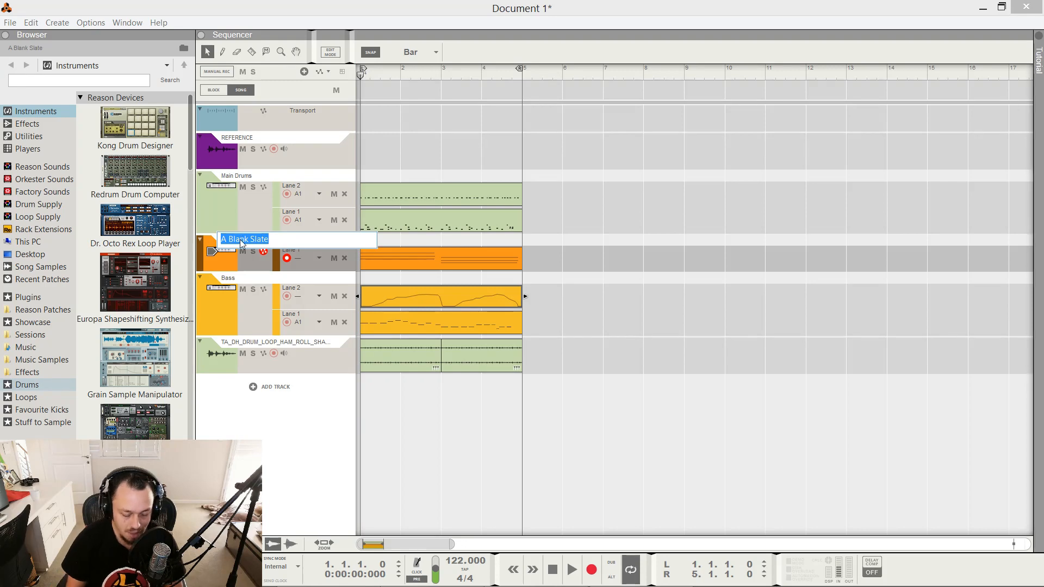
text(Pad)
key(Return)
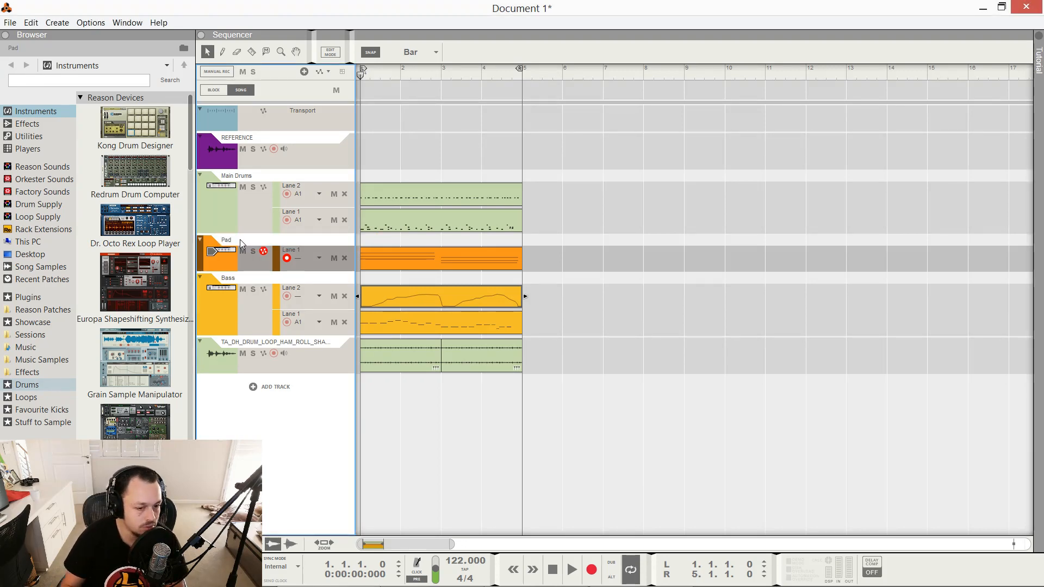
Step: From the Reason Sounds electric piano patches under Keys & Chords, add Amped Keys -LL to the rack below the Bass device
key(F6)
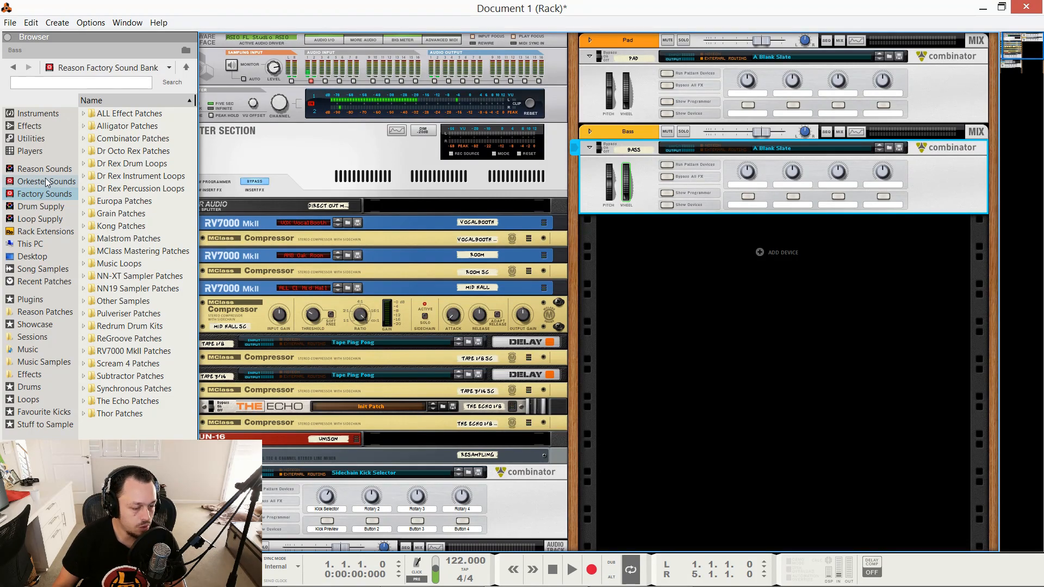
click(48, 169)
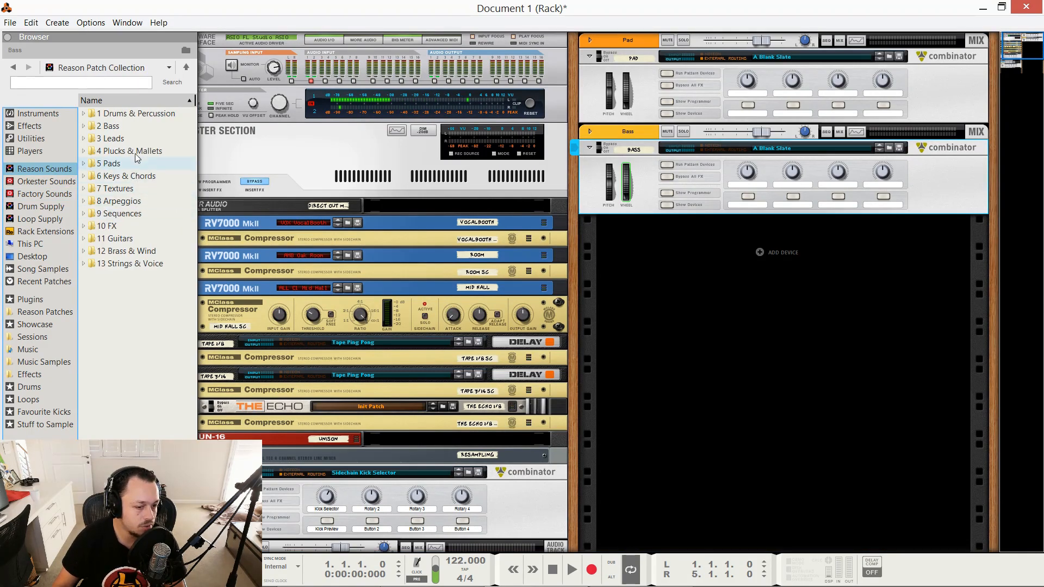
click(83, 175)
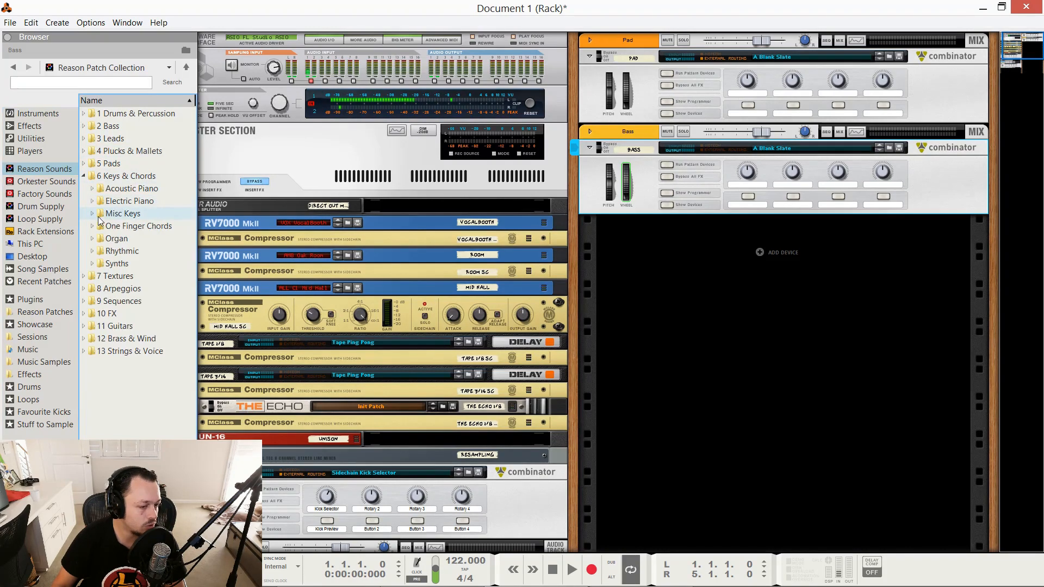
click(93, 202)
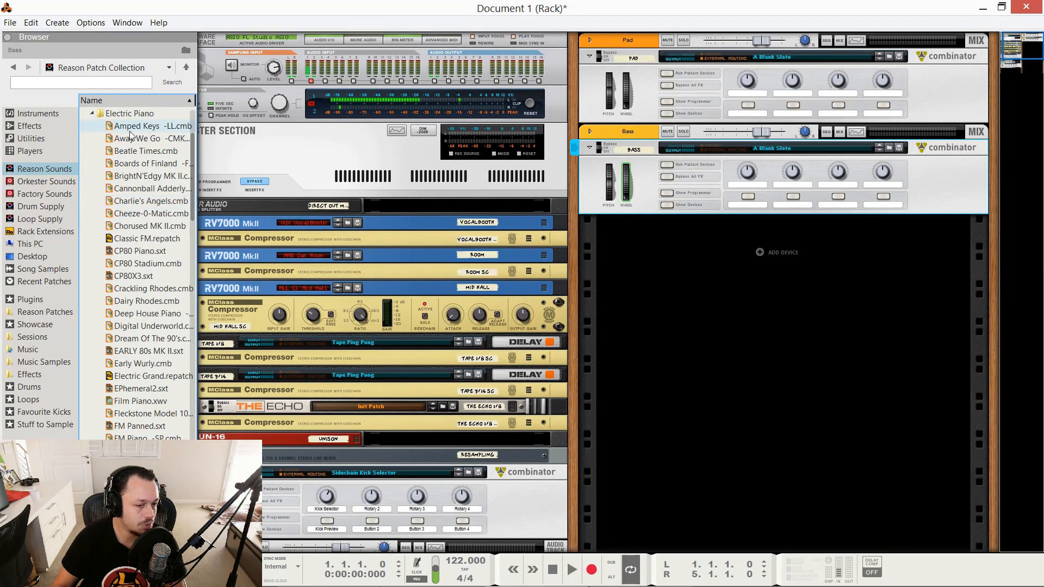
mouse_move(130, 132)
mouse_down()
mouse_move(560, 242)
mouse_move(608, 265)
mouse_up()
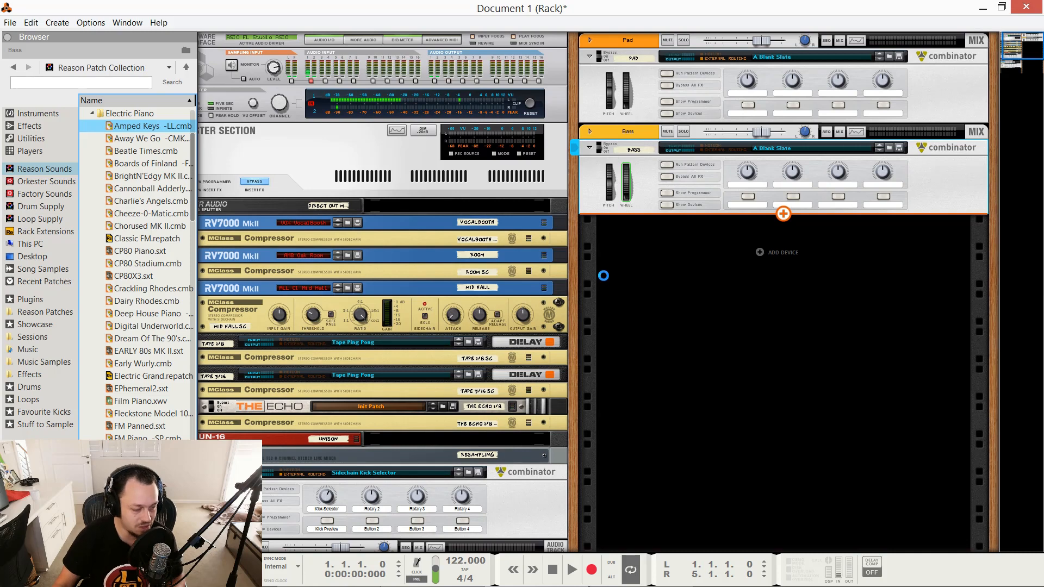
drag(652, 212, 658, 212)
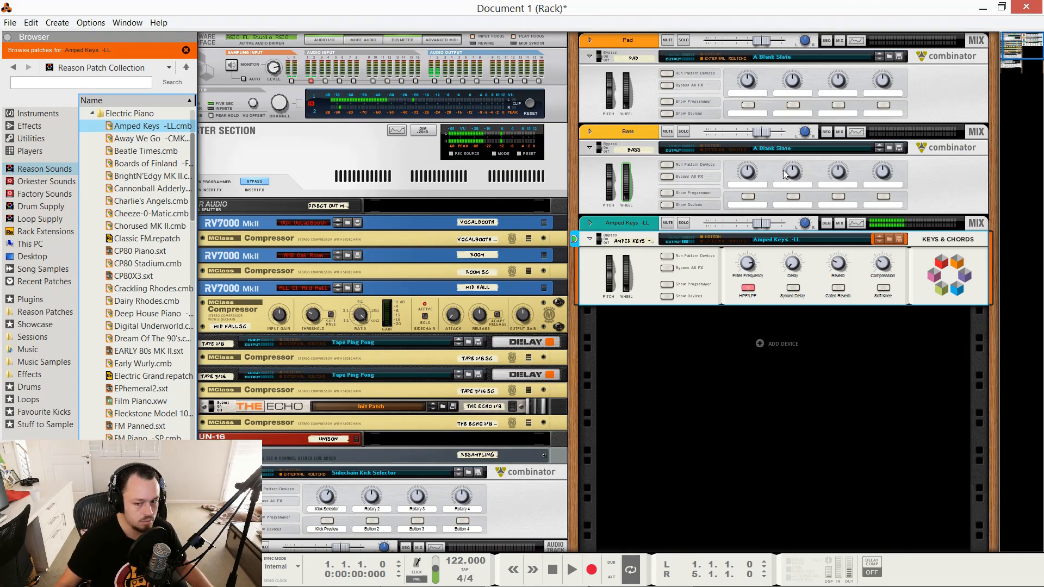
Step: Audition successive electric piano patches on the new Combinator and settle on BrightN'Edgy MK II
click(880, 241)
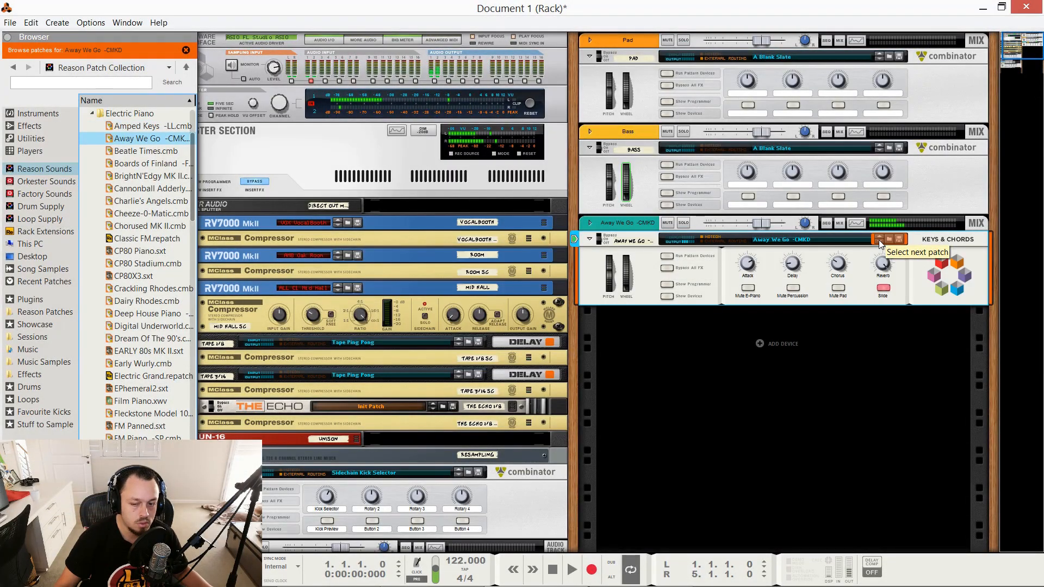
click(880, 240)
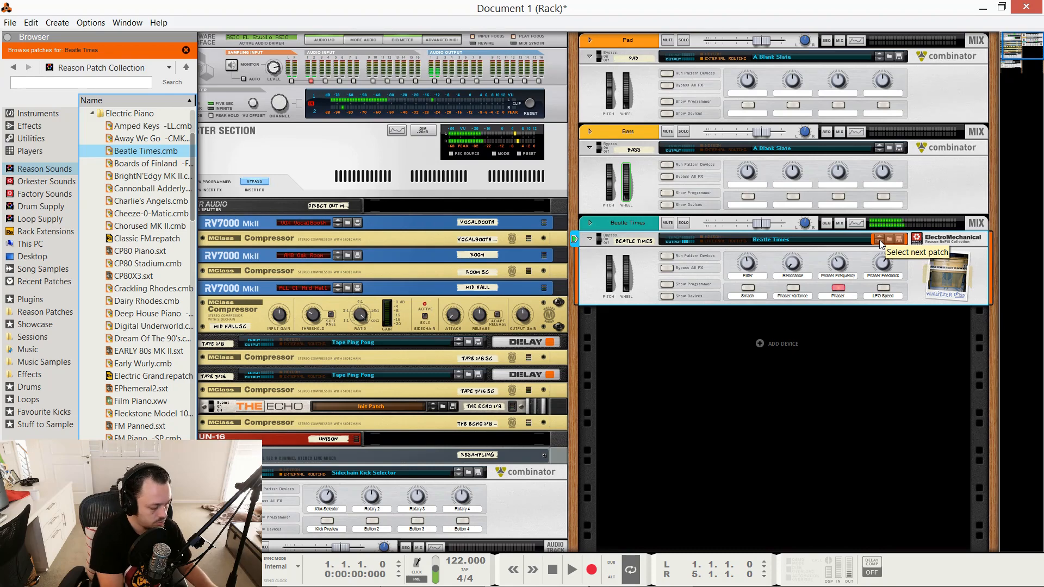
click(881, 242)
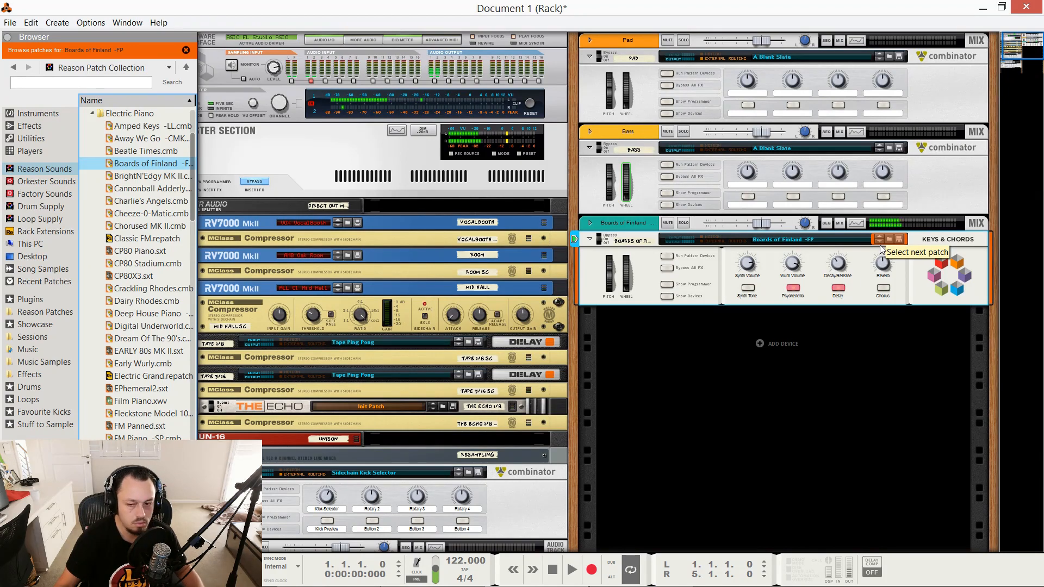
click(880, 245)
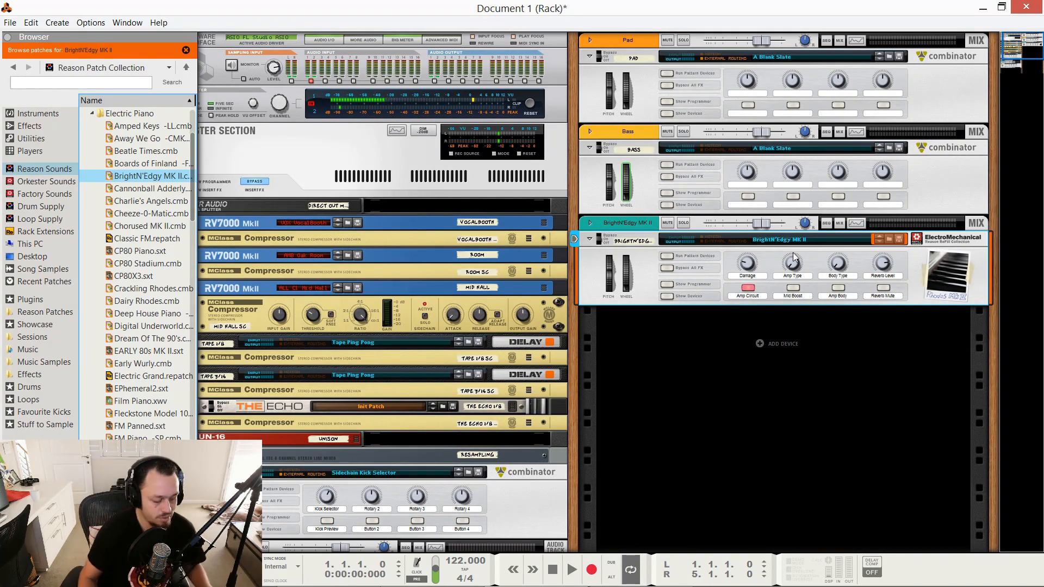
Step: Record a four-bar take on the BrightN'Edgy MK II track and delete its clip in the sequencer
key(ctrl+Return)
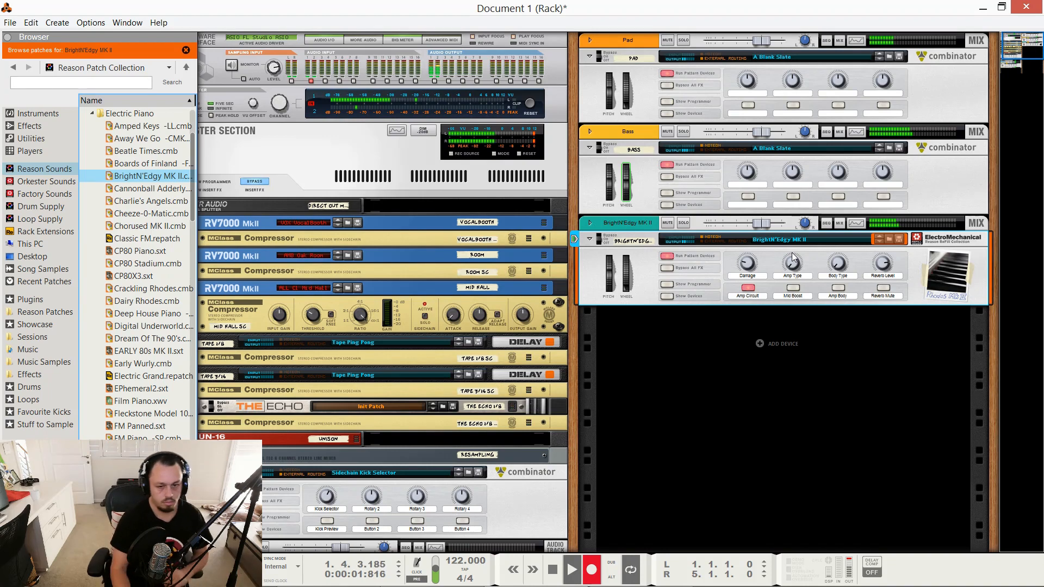
key(space)
key(F5)
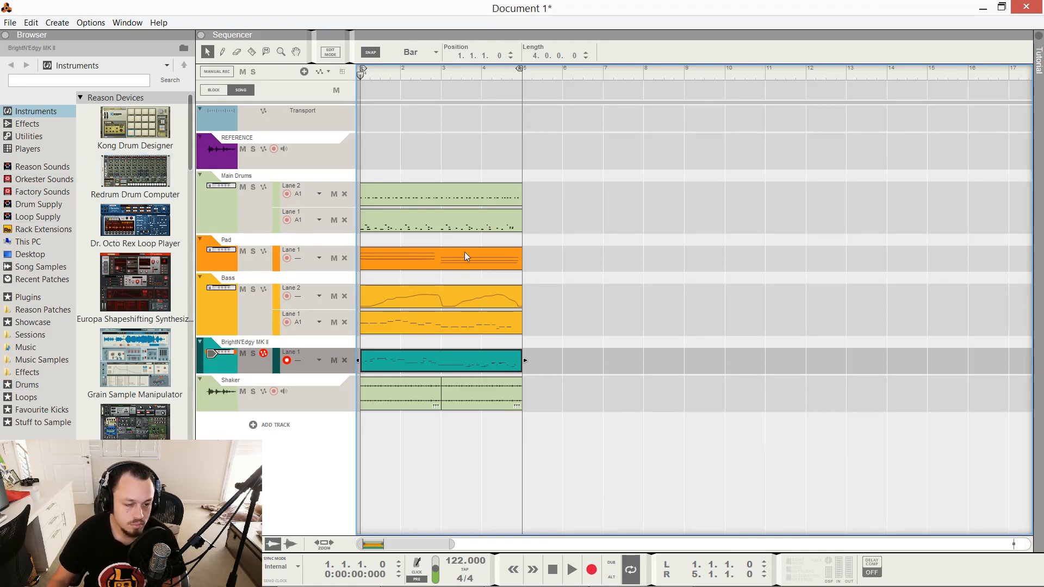
key(Delete)
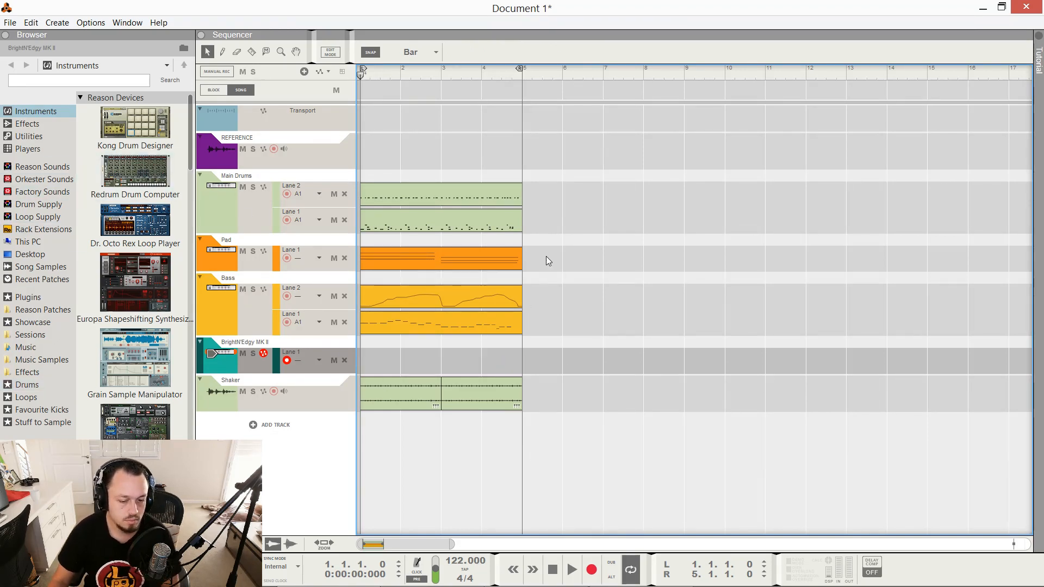
Step: Repeat the four-bar drum, pad, bass and shaker clips to fill 16 bars and set the loop end to bar 17
scroll(546, 260, down, 3)
drag(460, 183, 296, 403)
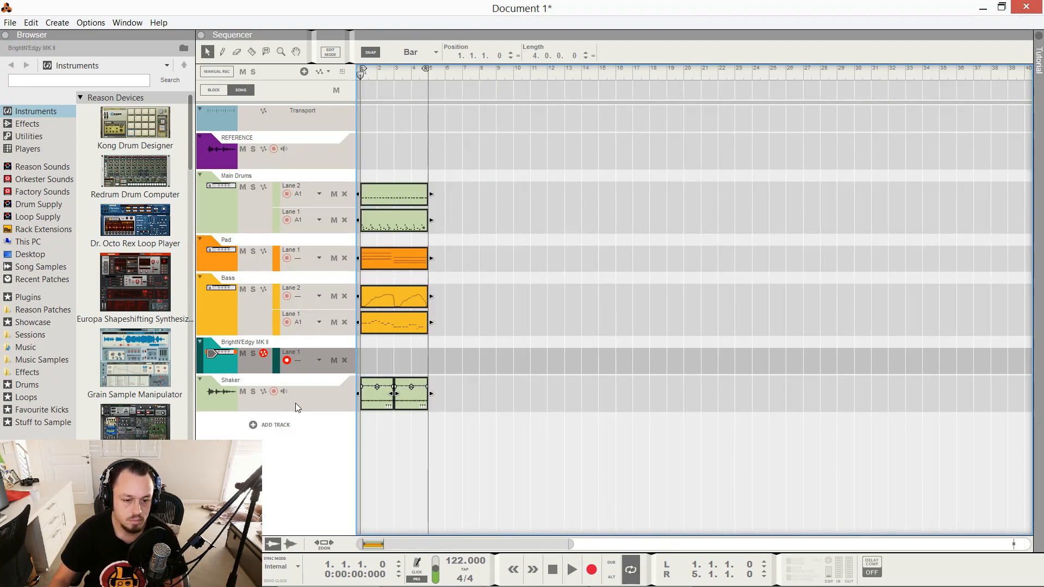
key(ctrl+d)
key(ctrl+d)
key(ctrl+d)
key(ctrl+d)
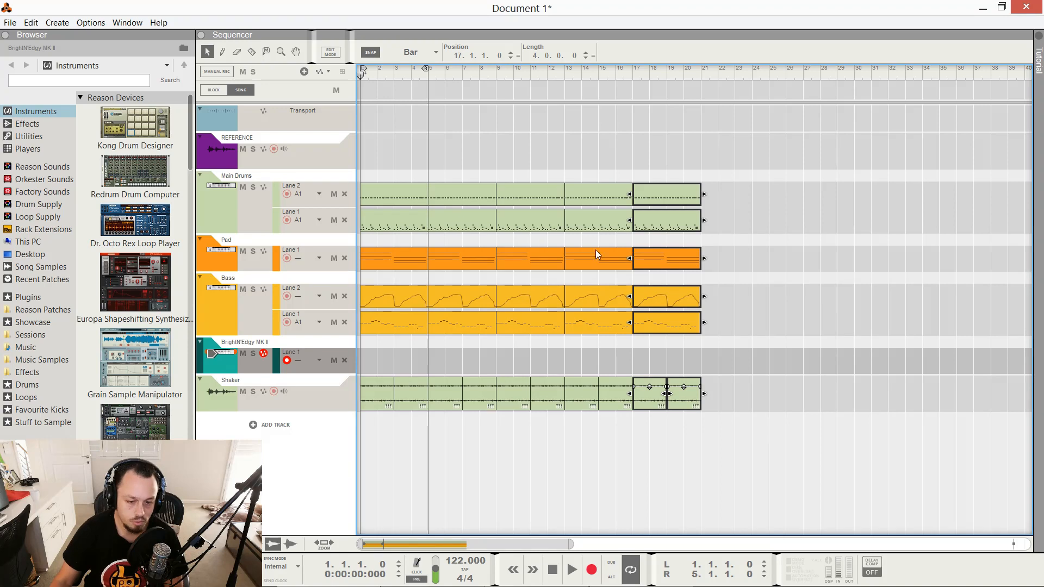
key(Delete)
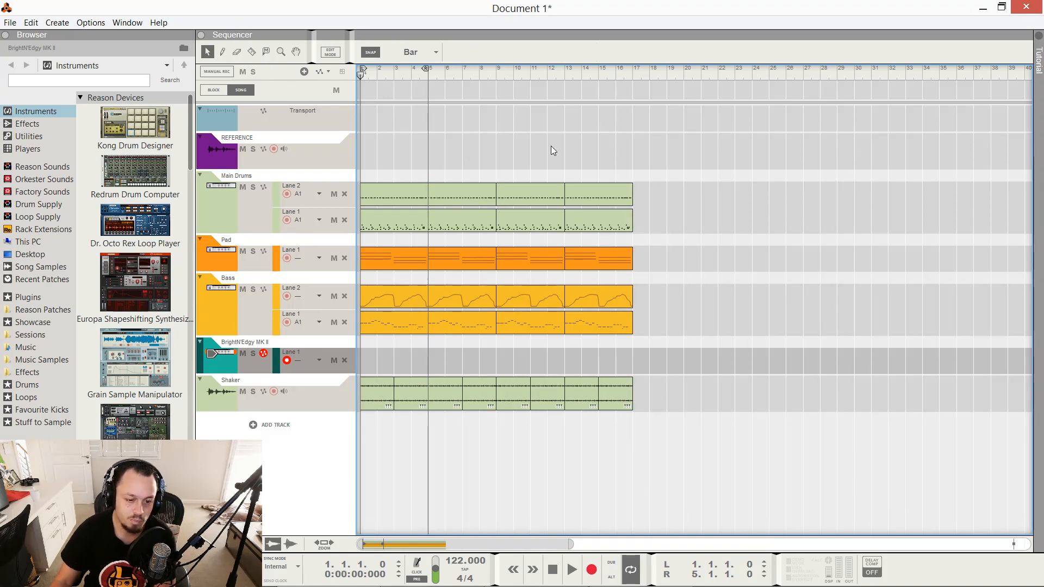
alt+click(633, 71)
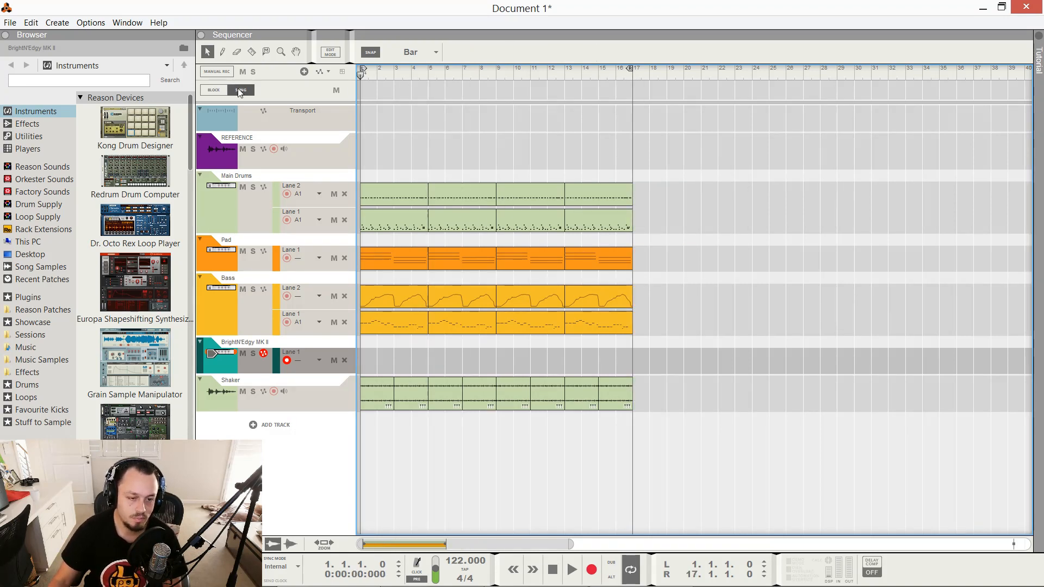
Step: Try recording the BrightN'Edgy MK II part over the extended loop and discard the take
key(ctrl+Return)
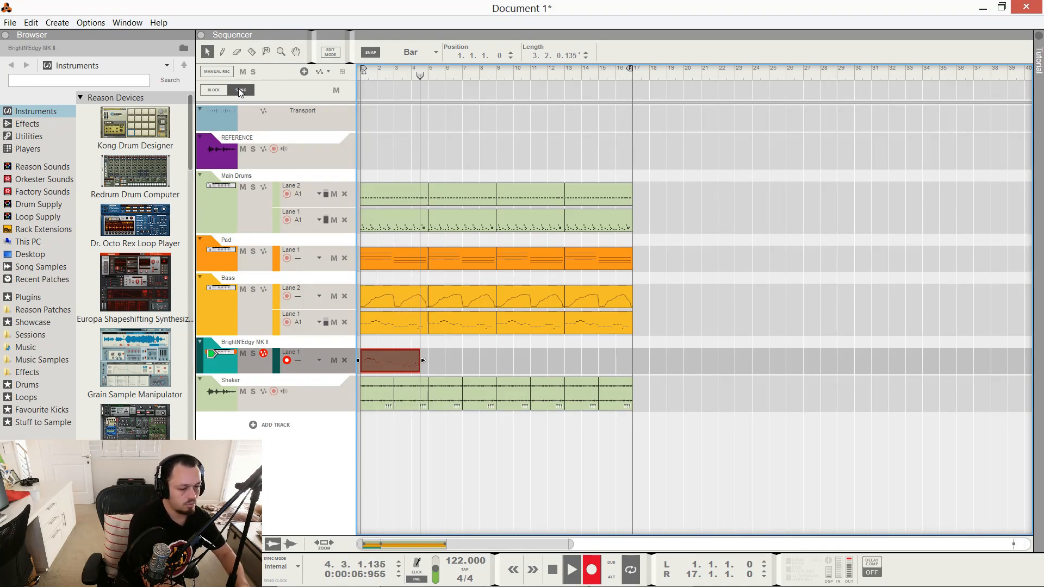
key(space)
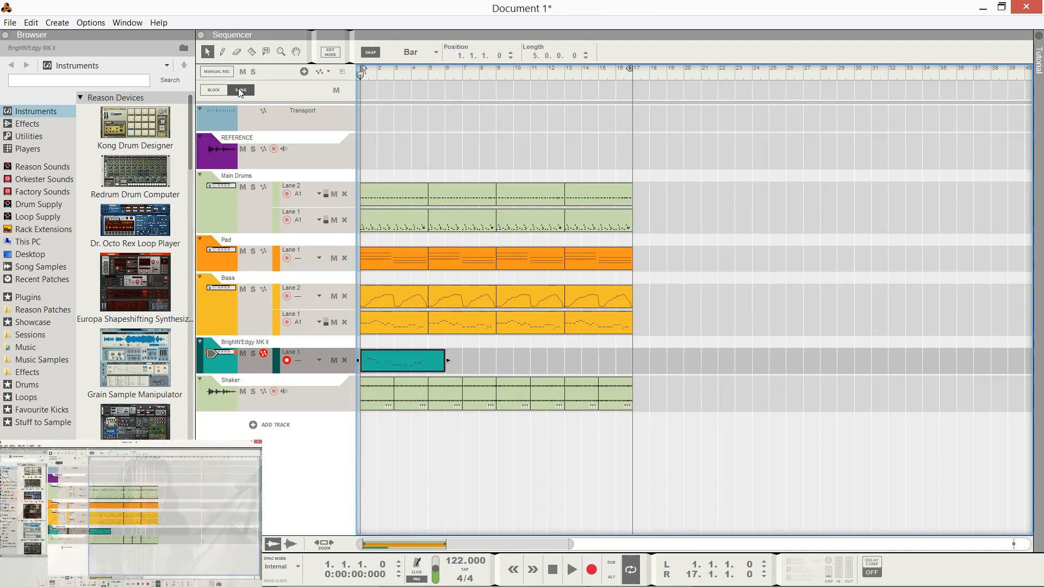
key(Delete)
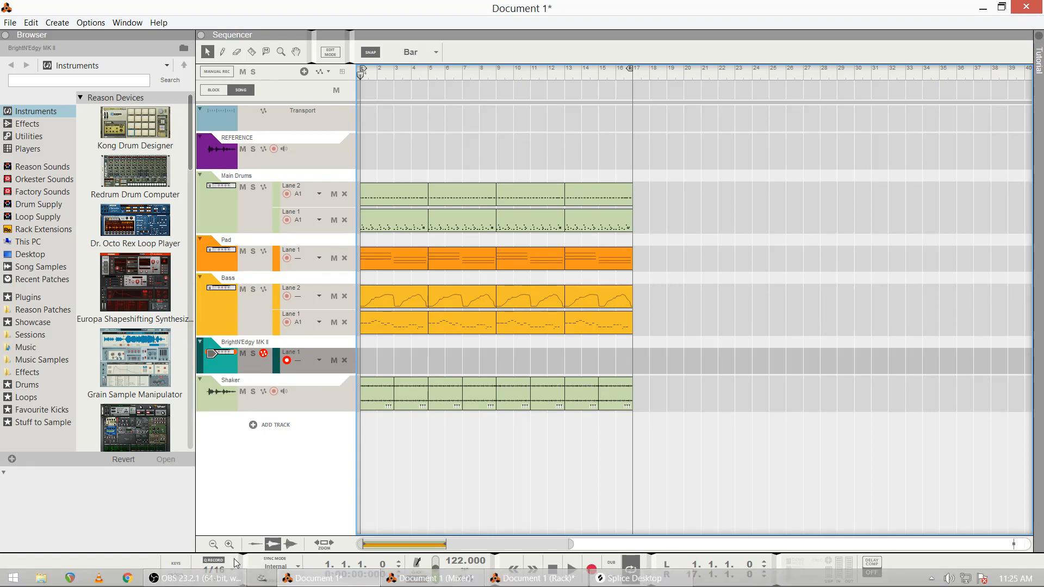
Step: Record a full 16-bar BrightN'Edgy MK II performance from the start of the loop
key(ctrl+Return)
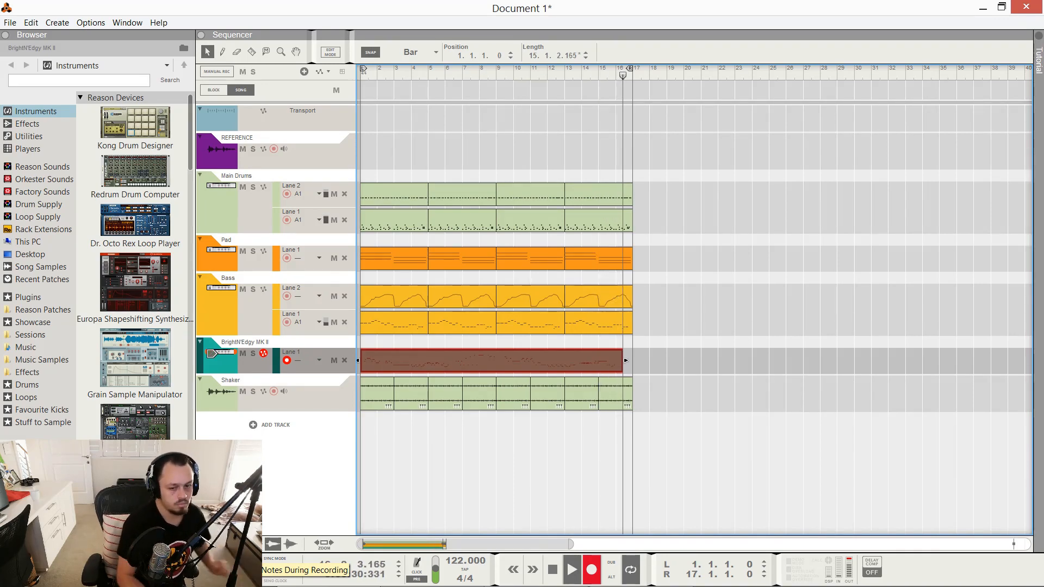
key(space)
Step: In the mixer, enable the BrightN'Edgy MK II channel's send 4 to the Tape 1/8 delay
key(F5)
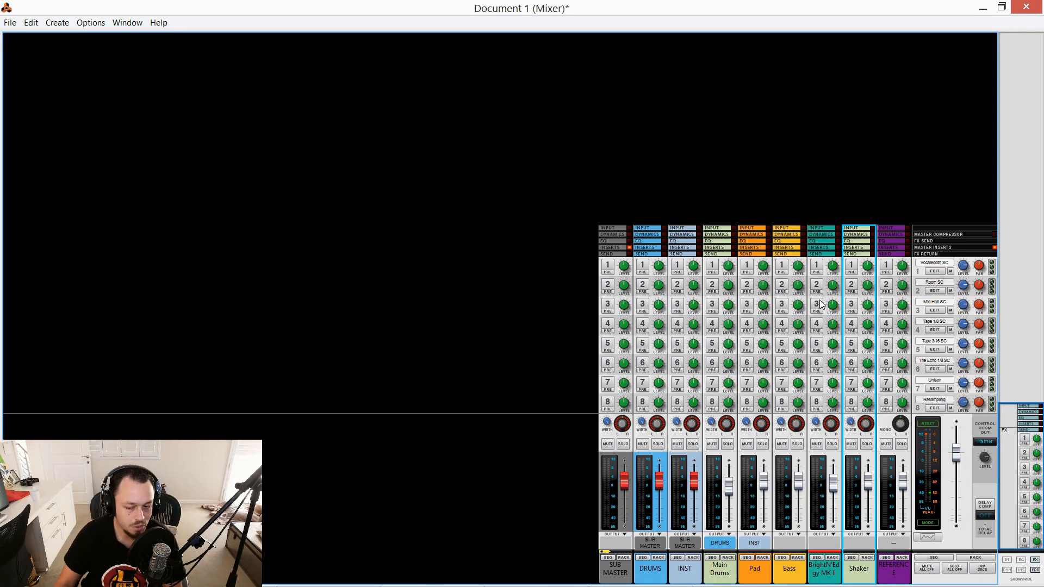
click(816, 325)
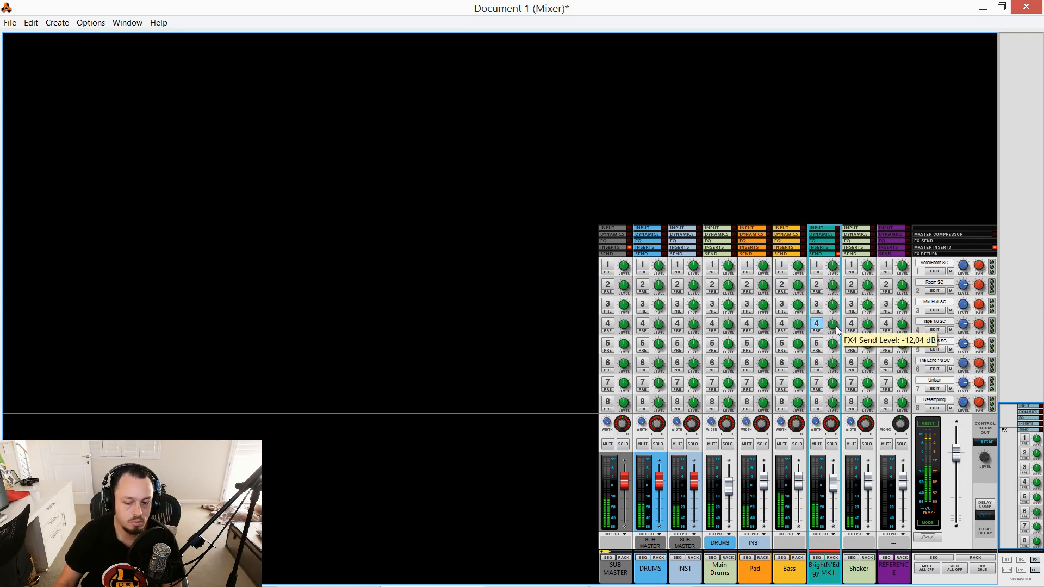
scroll(835, 328, down, 3)
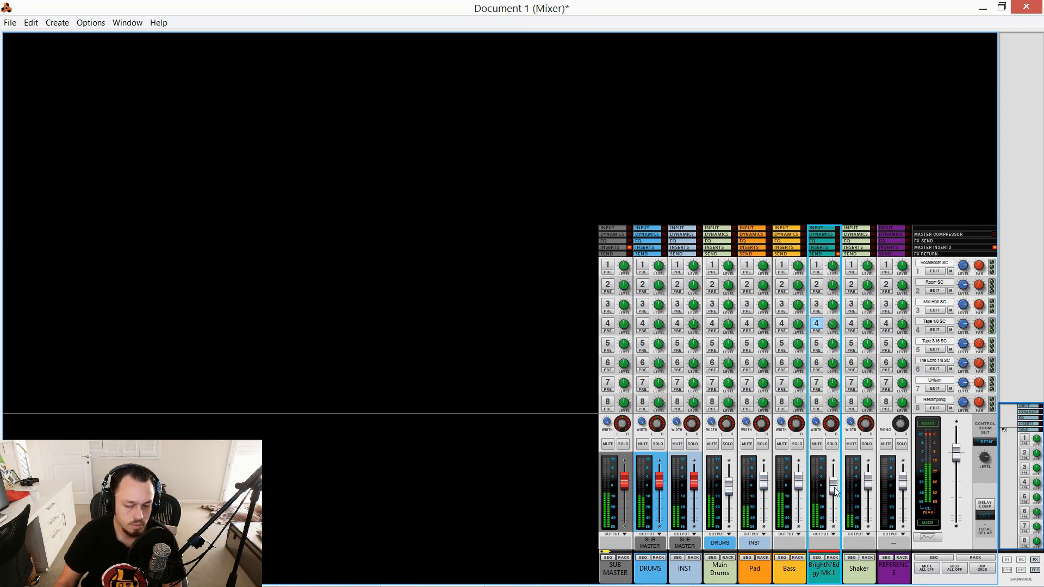
Step: Route the Bass and BrightN'Edgy MK II channels to the INST bus and the Shaker channel to DRUMS
click(790, 542)
click(816, 507)
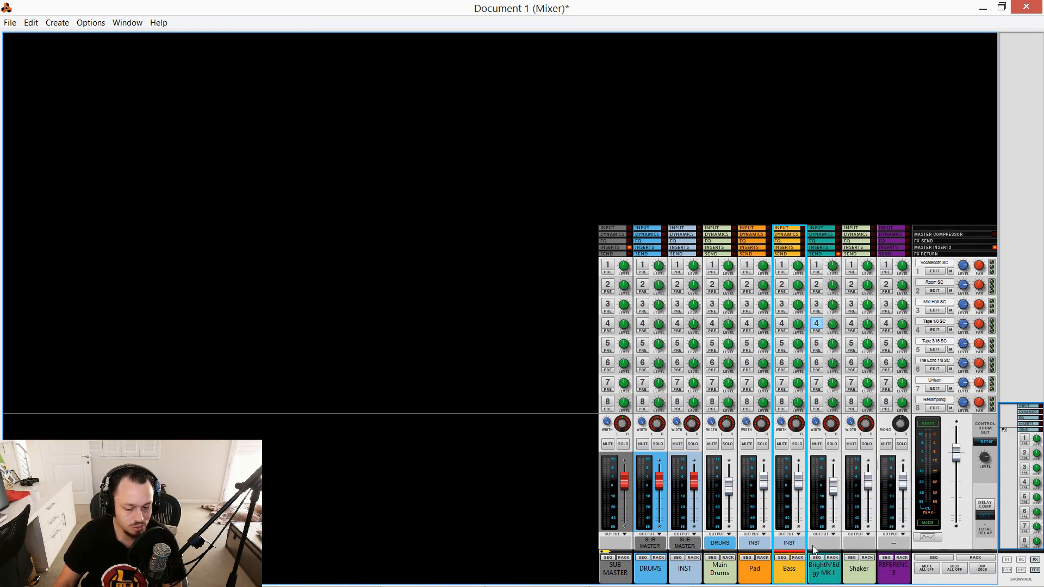
click(824, 544)
click(858, 508)
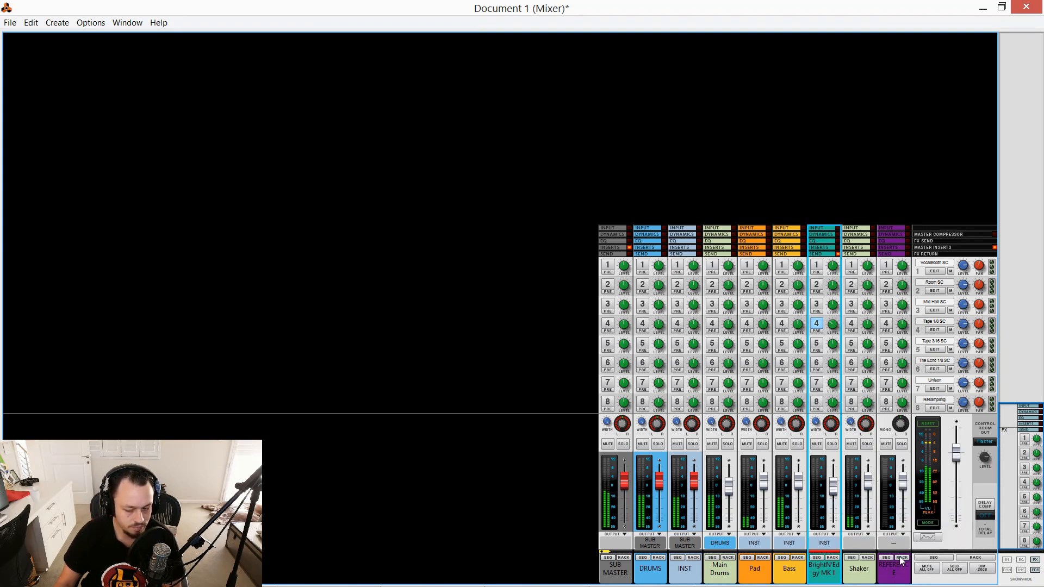
click(860, 538)
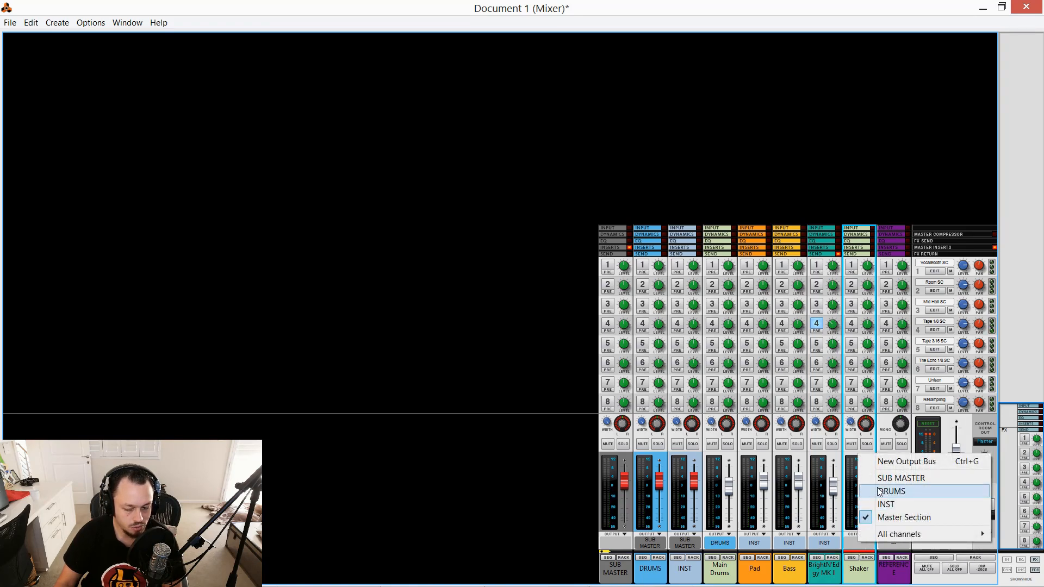
click(879, 492)
Step: Check the Bass and Pad channels in solo, raise the Pad fader to 3.33 dB and unsolo it
key(space)
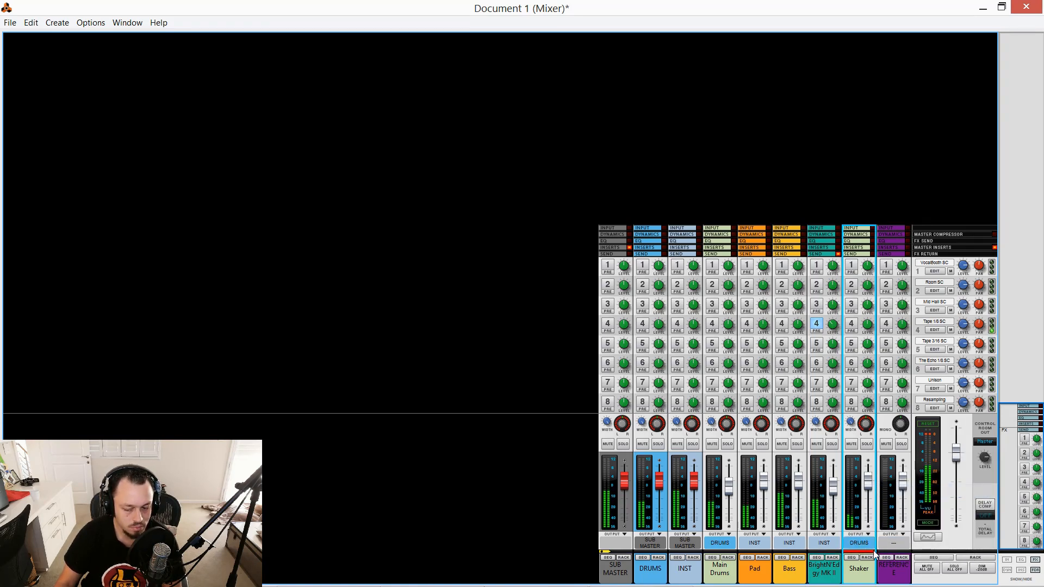
click(798, 446)
click(797, 446)
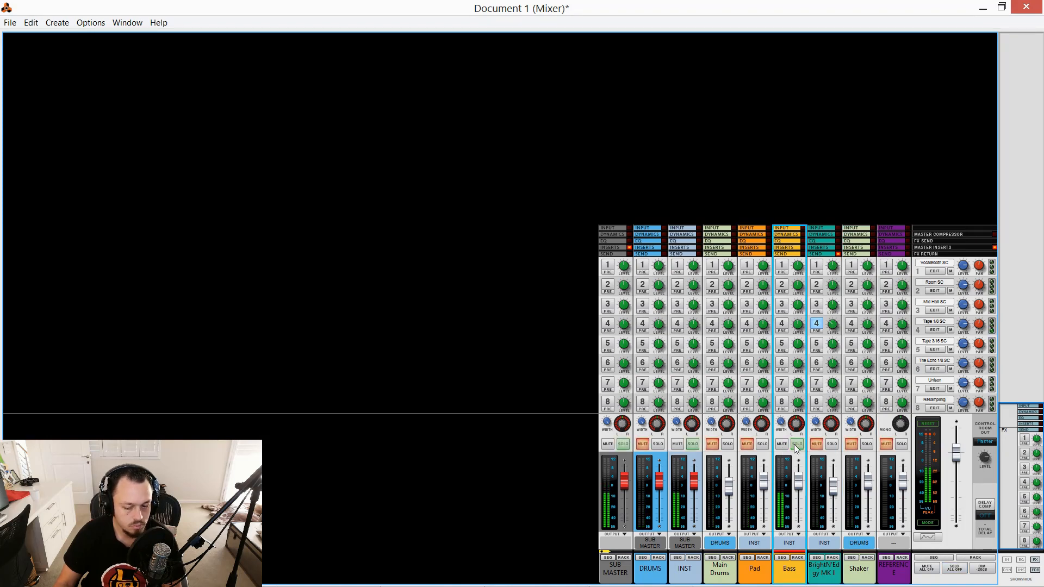
click(762, 446)
drag(761, 474, 765, 481)
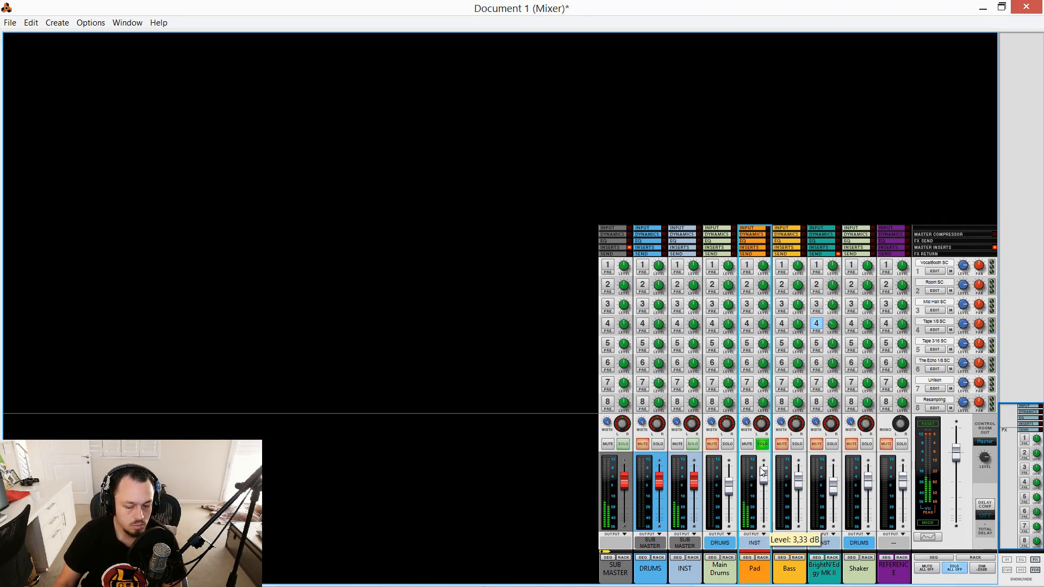
click(762, 445)
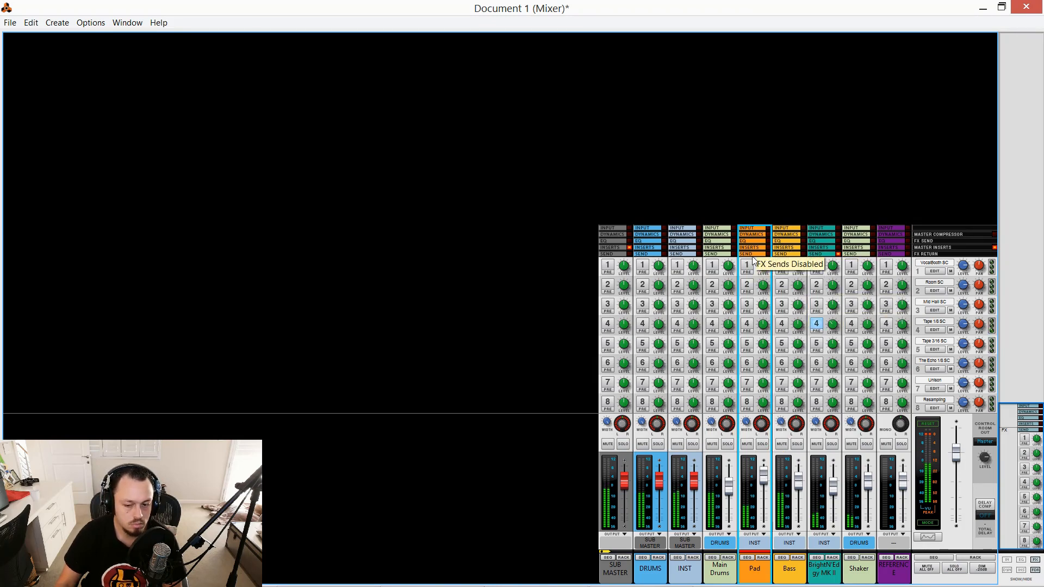
Step: Raise the Pad channel's input gain, collapse the mixer's input section and return to the sequencer
click(753, 228)
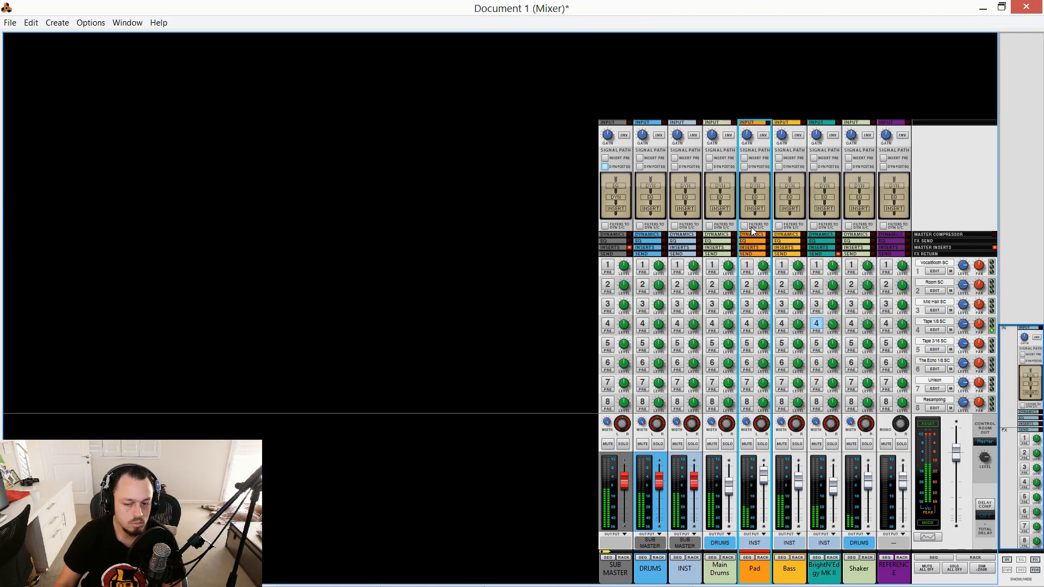
mouse_move(748, 135)
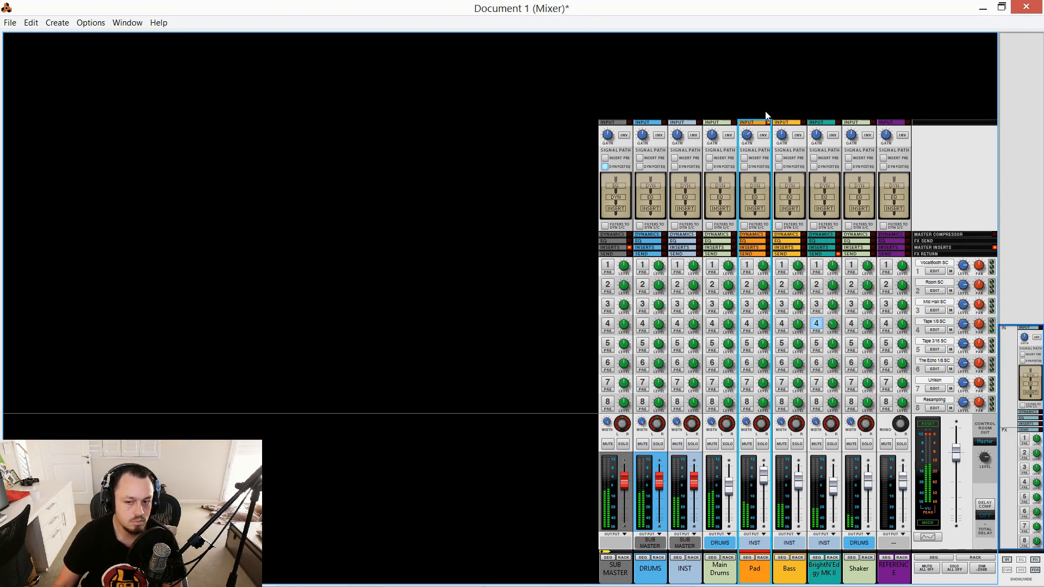
click(749, 121)
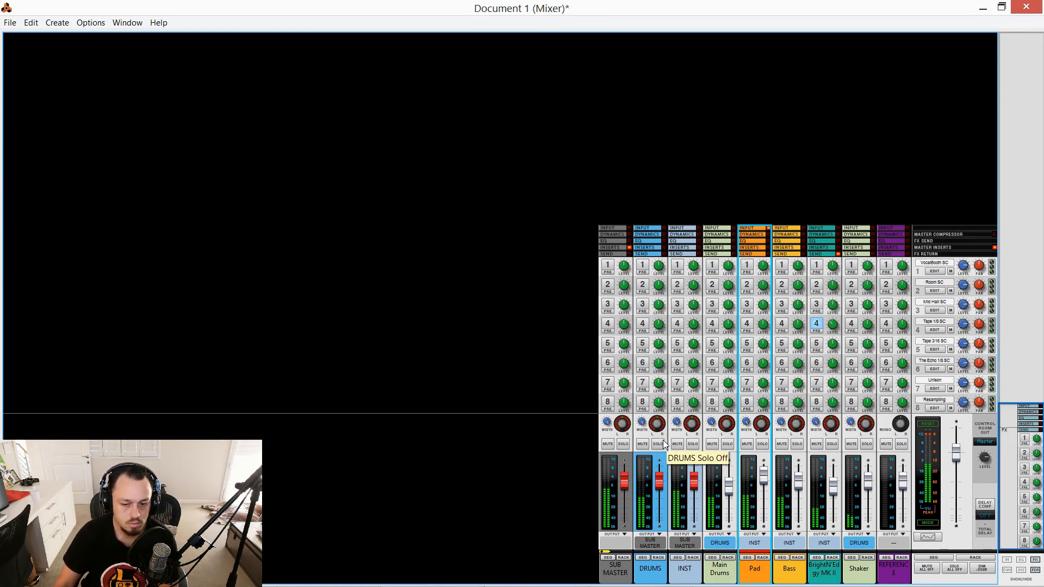
key(F7)
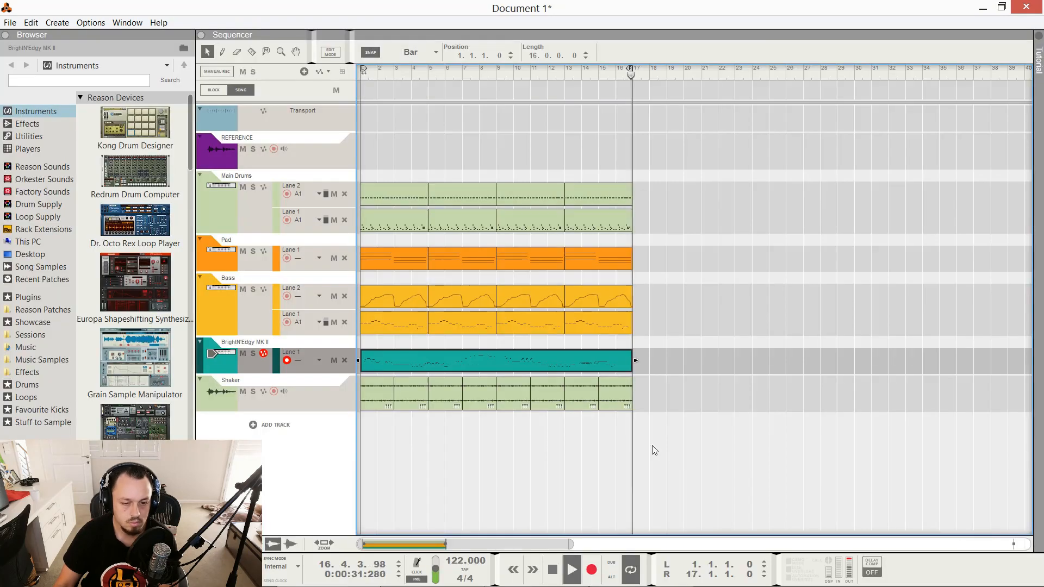